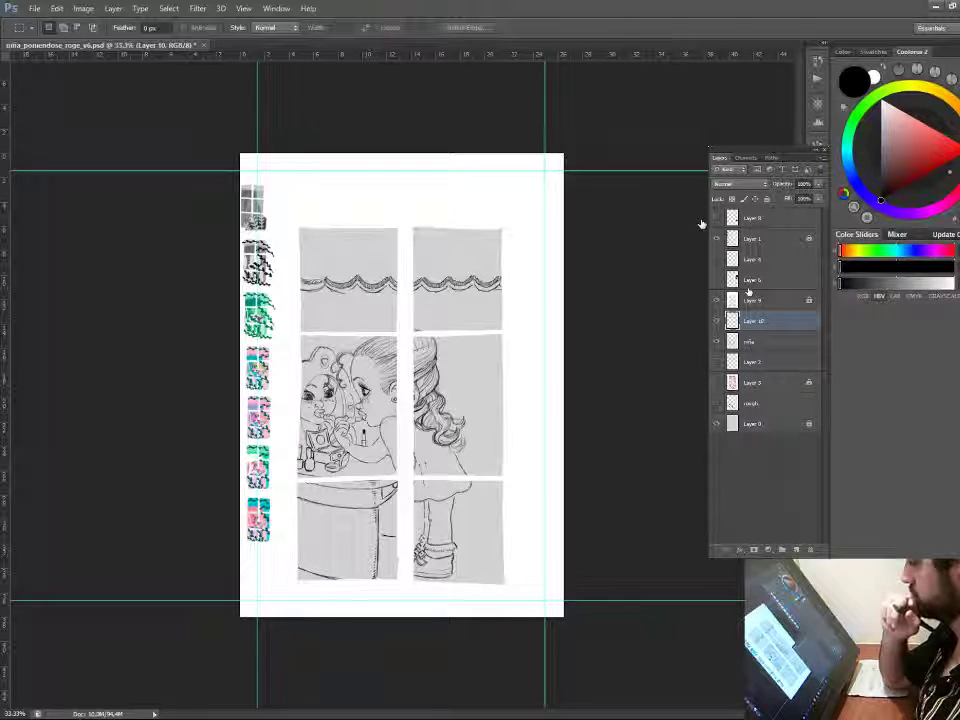
- Try the brush at 15 px and 100% flow with test strokes beside the girl's hair and undo them
{"action": "key", "text": "b"}
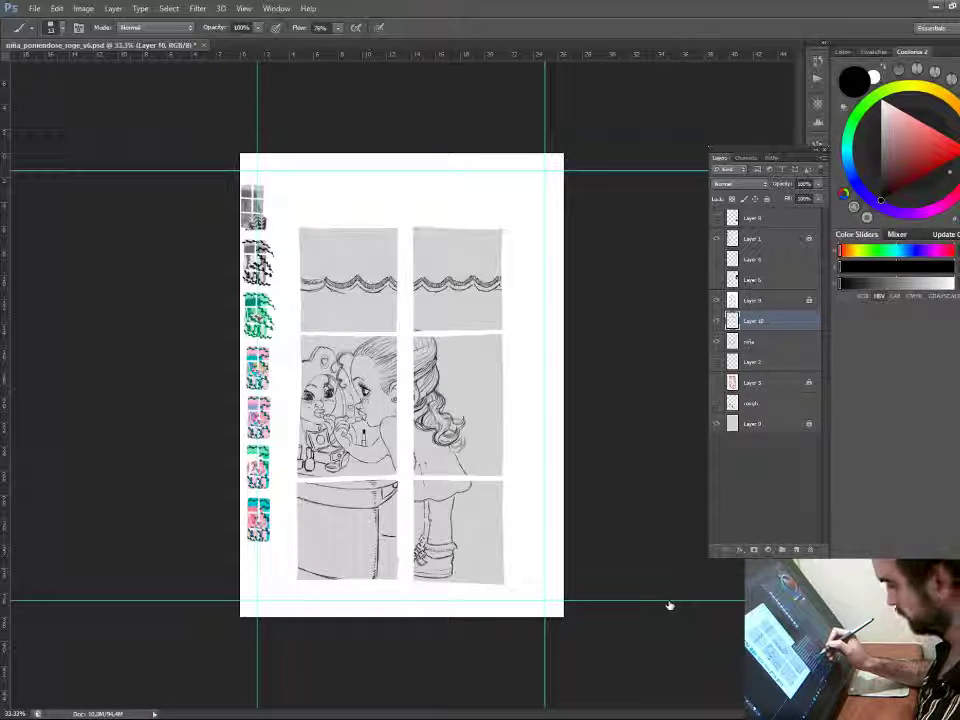
{"action": "key", "text": "shift+0"}
{"action": "key", "text": "bracketright"}
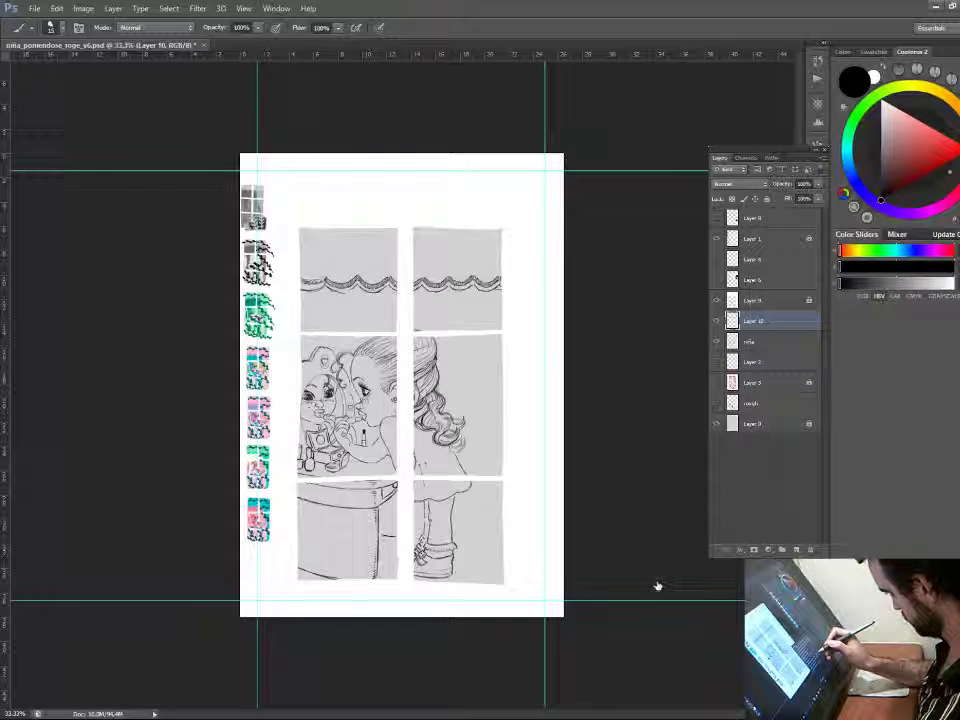
{"action": "mouse_move", "coordinate": [477, 405]}
{"action": "left_mouse_down"}
{"action": "mouse_move", "coordinate": [478, 436]}
{"action": "mouse_move", "coordinate": [544, 390]}
{"action": "left_mouse_up"}
{"action": "key", "text": "z"}
{"action": "key", "text": "b"}
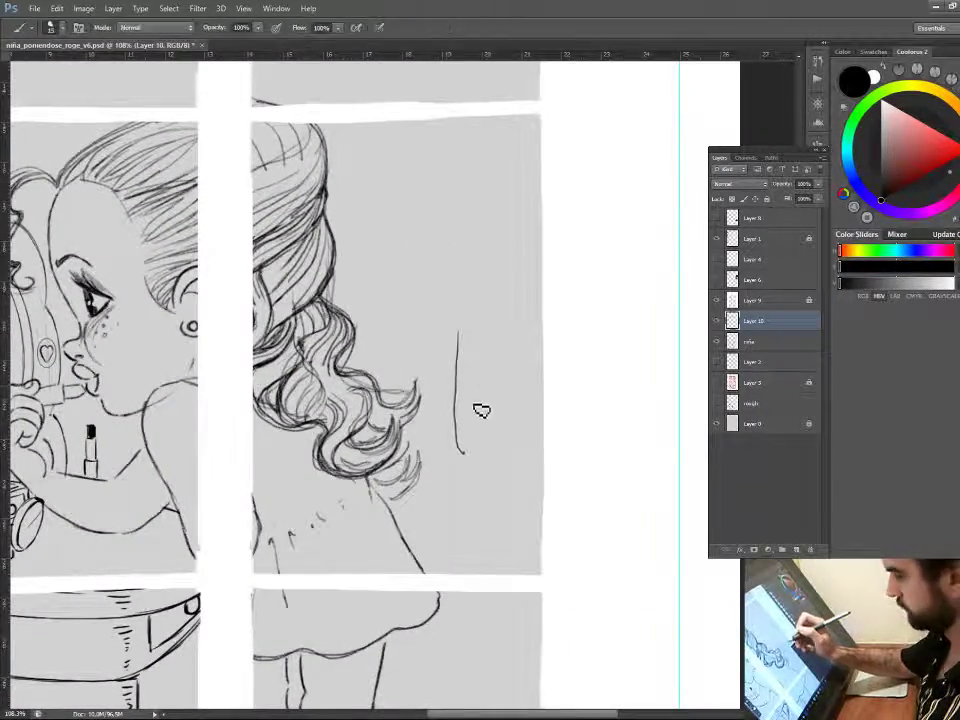
{"action": "mouse_move", "coordinate": [477, 338]}
{"action": "left_mouse_down"}
{"action": "mouse_move", "coordinate": [478, 420]}
{"action": "mouse_move", "coordinate": [508, 423]}
{"action": "left_mouse_up"}
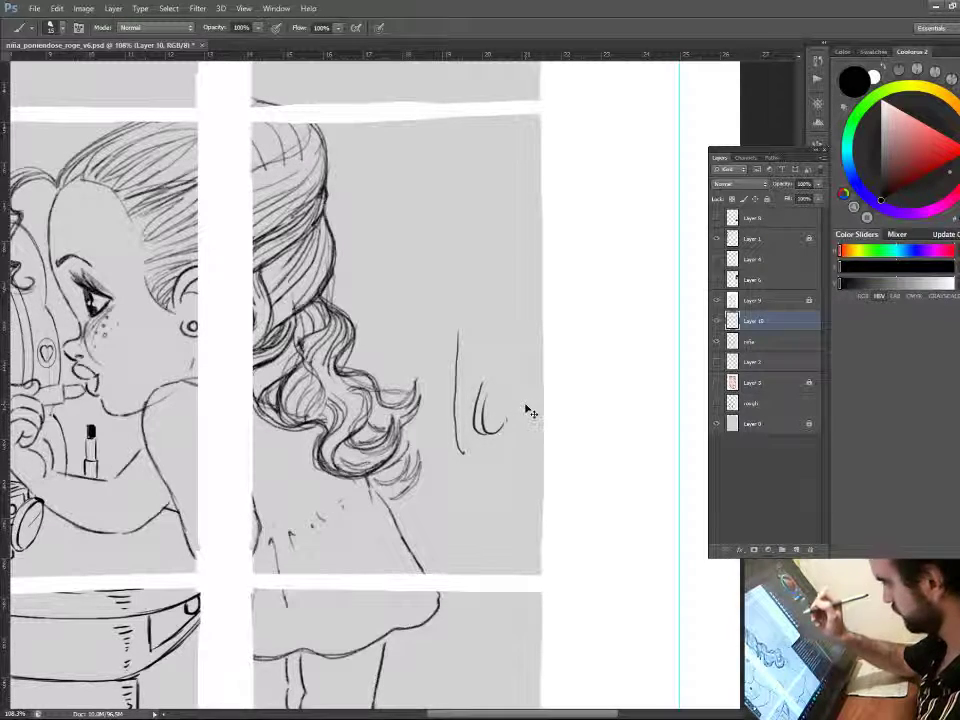
{"action": "key", "text": "ctrl+z"}
{"action": "key", "text": "ctrl+alt+z"}
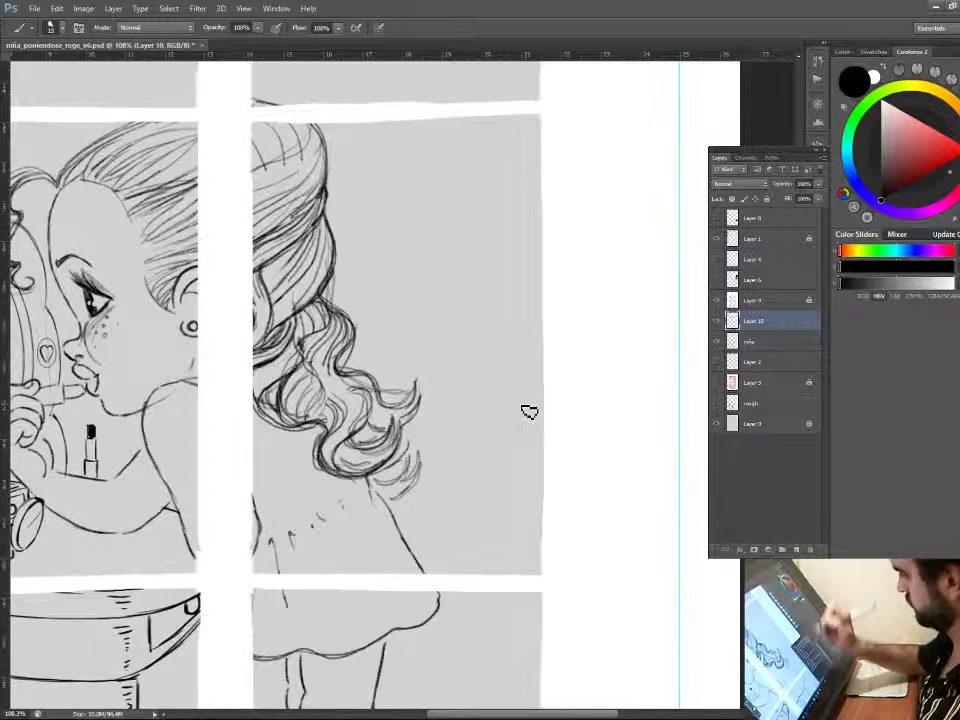
- Try other brushes at 70% and 76% flow with test strokes beside the girl's hair and undo them
{"action": "key", "text": "shift+7"}
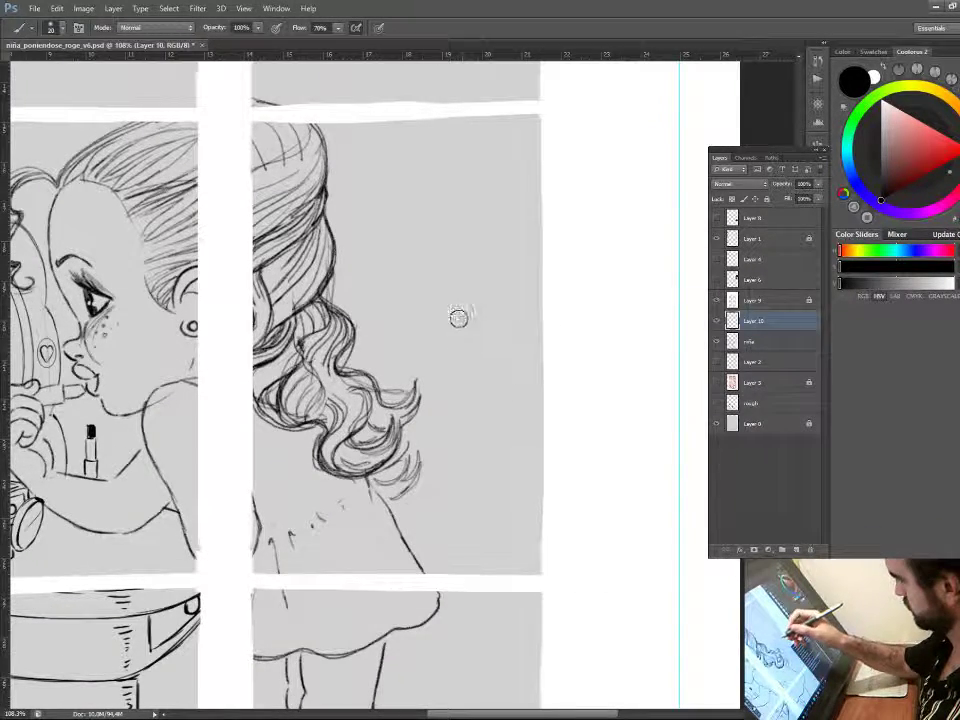
{"action": "left_click_drag", "start_coordinate": [451, 305], "coordinate": [483, 421]}
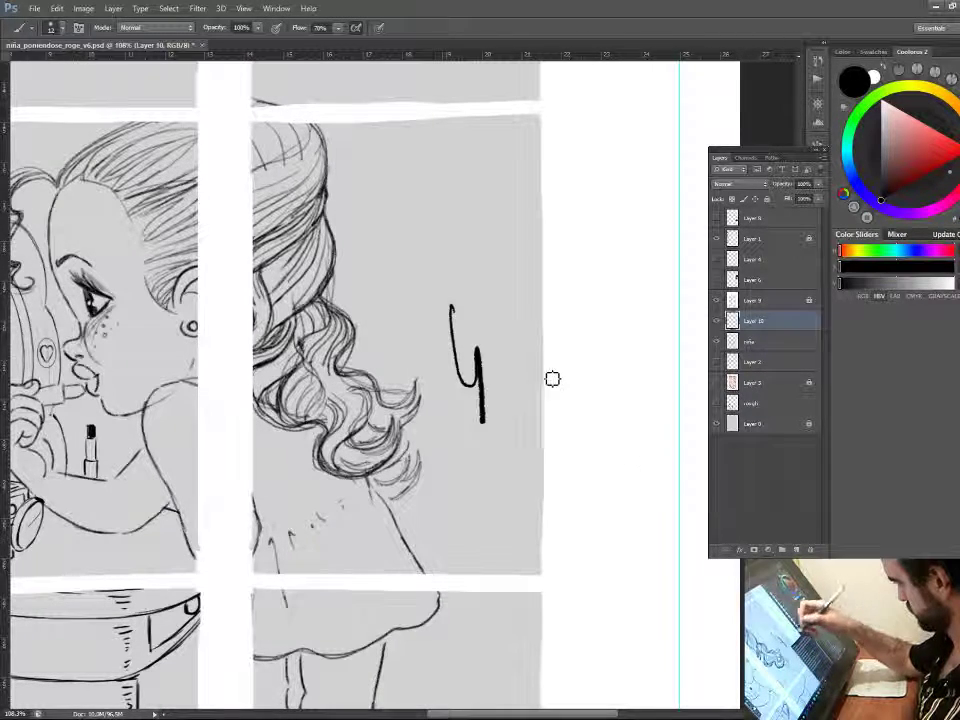
{"action": "key", "text": "b"}
{"action": "left_click_drag", "start_coordinate": [497, 362], "coordinate": [491, 427]}
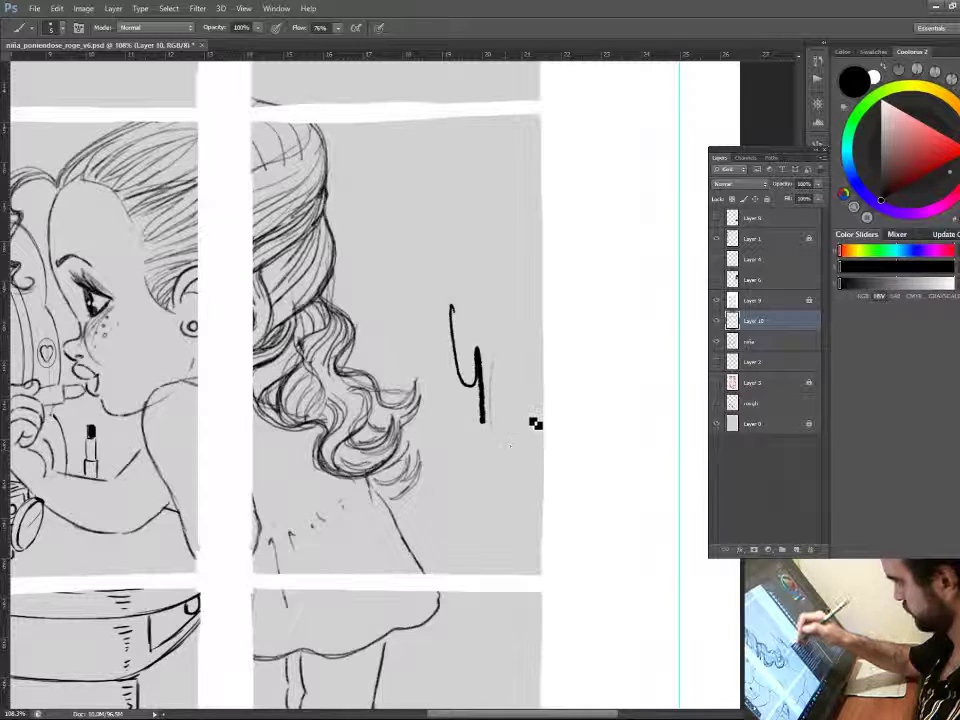
{"action": "left_click_drag", "start_coordinate": [509, 363], "coordinate": [519, 441]}
{"action": "mouse_move", "coordinate": [528, 392]}
{"action": "left_mouse_down"}
{"action": "mouse_move", "coordinate": [534, 415]}
{"action": "mouse_move", "coordinate": [549, 412]}
{"action": "left_mouse_up"}
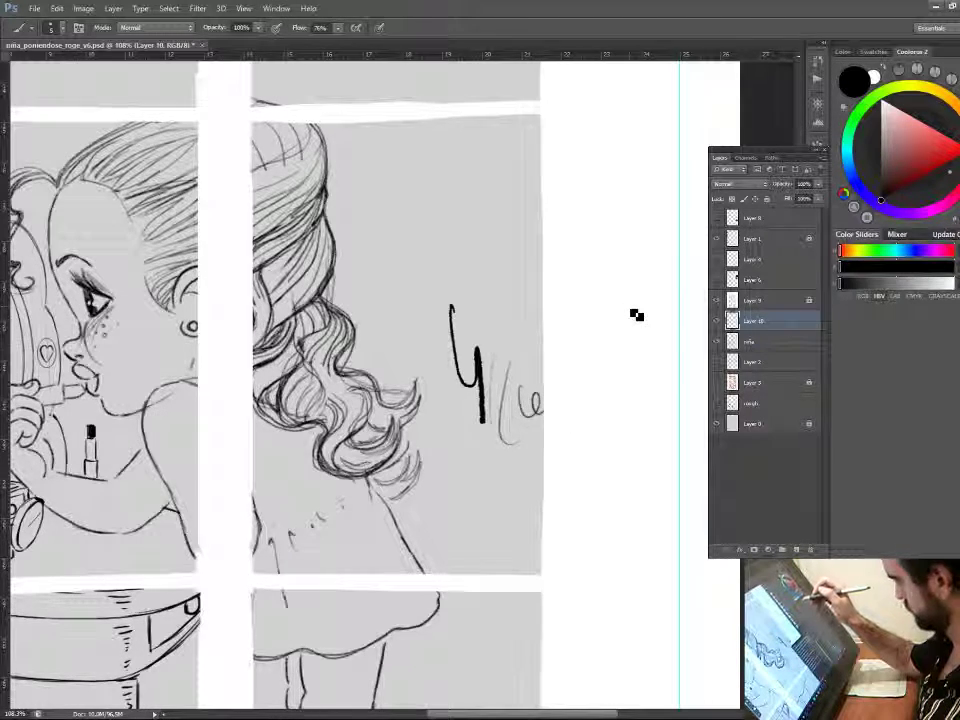
{"action": "key", "text": "ctrl+alt+z"}
{"action": "key", "text": "ctrl+alt+z"}
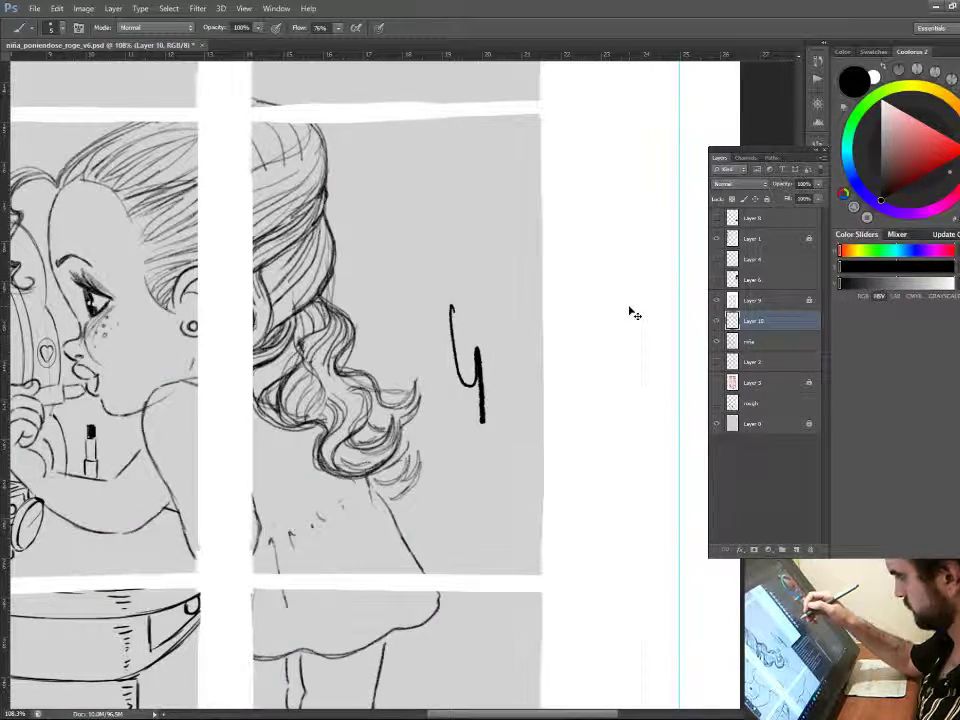
{"action": "key", "text": "ctrl+alt+z"}
{"action": "mouse_move", "coordinate": [430, 266]}
{"action": "left_mouse_down"}
{"action": "mouse_move", "coordinate": [432, 340]}
{"action": "mouse_move", "coordinate": [500, 340]}
{"action": "left_mouse_up"}
{"action": "key", "text": "ctrl+alt+z"}
{"action": "key", "text": "ctrl+alt+z"}
- Show Layer 3, the pink colour rough with the leaf shapes, beneath the line drawing
{"action": "key", "text": "z"}
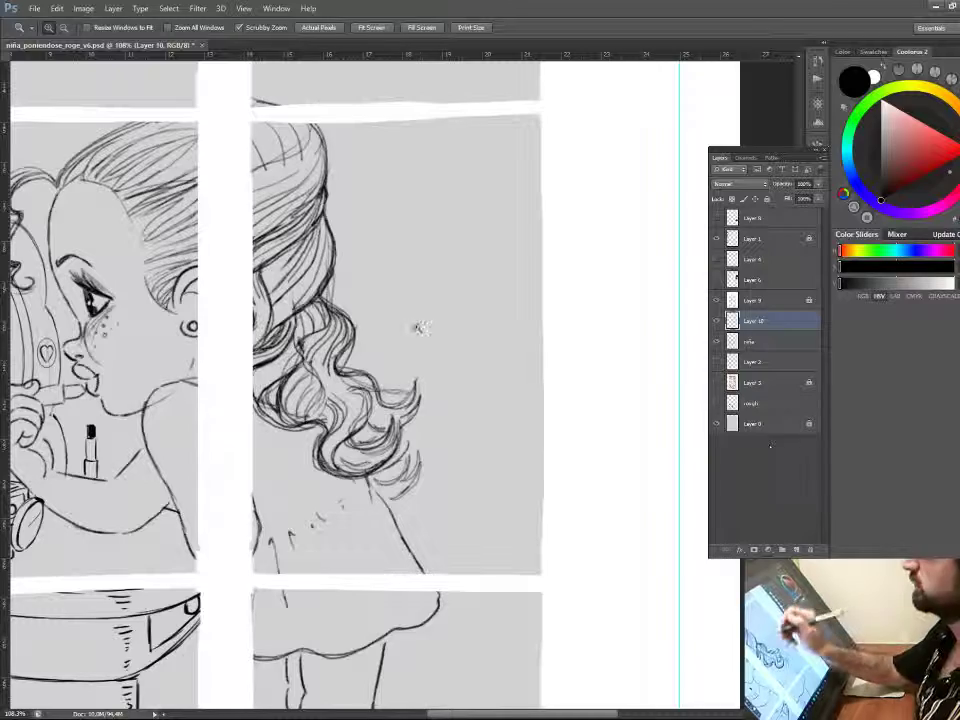
{"action": "key", "text": "b"}
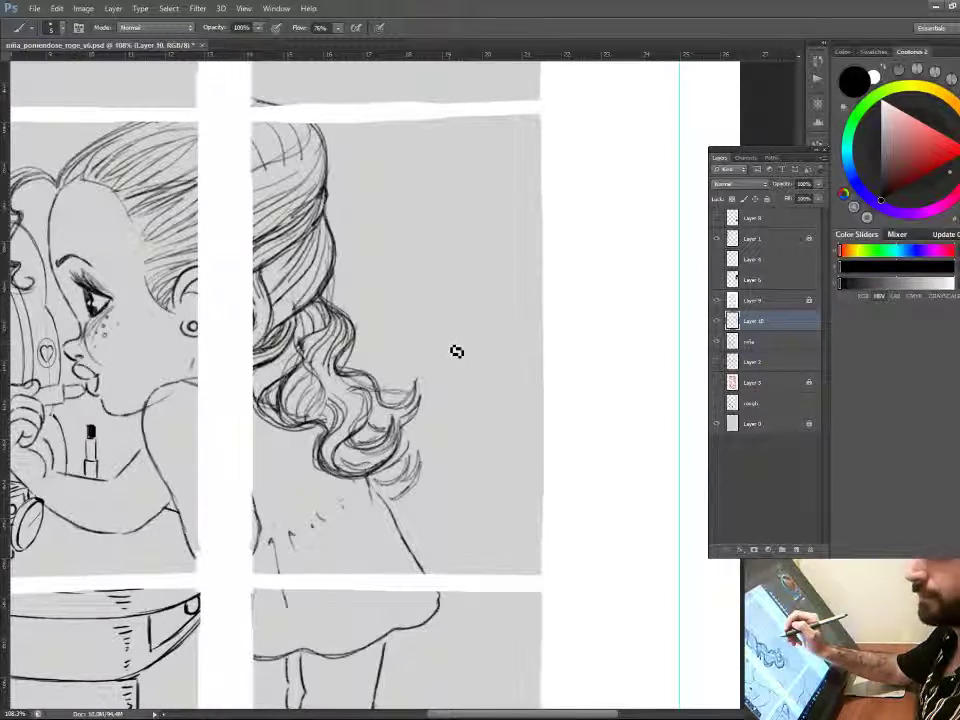
{"action": "key", "text": "z"}
{"action": "left_click_drag", "start_coordinate": [452, 345], "coordinate": [511, 399]}
{"action": "key", "text": "space"}
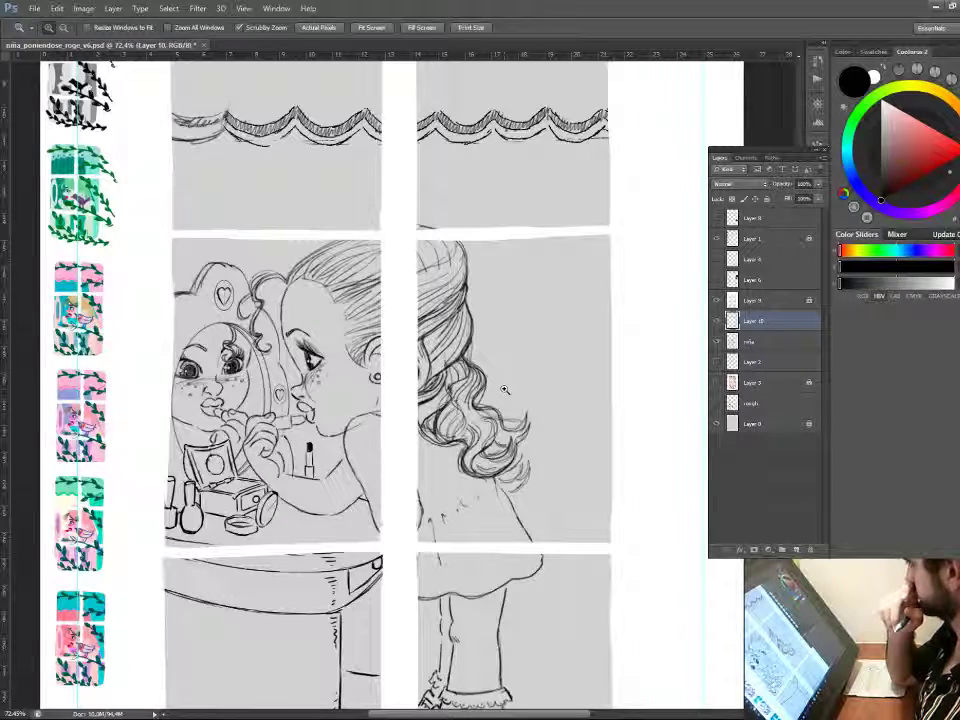
{"action": "left_click", "coordinate": [716, 382]}
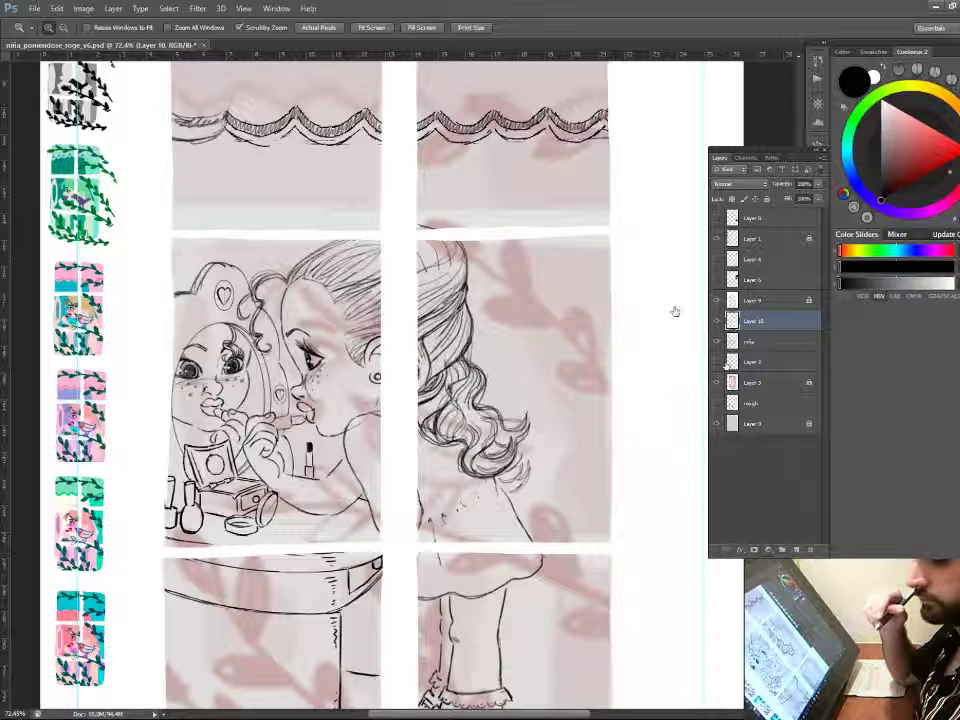
- Try to sketch the curtain's diagonal edge from the valance down past the girl's hair on Layer 10
{"action": "key", "text": "b"}
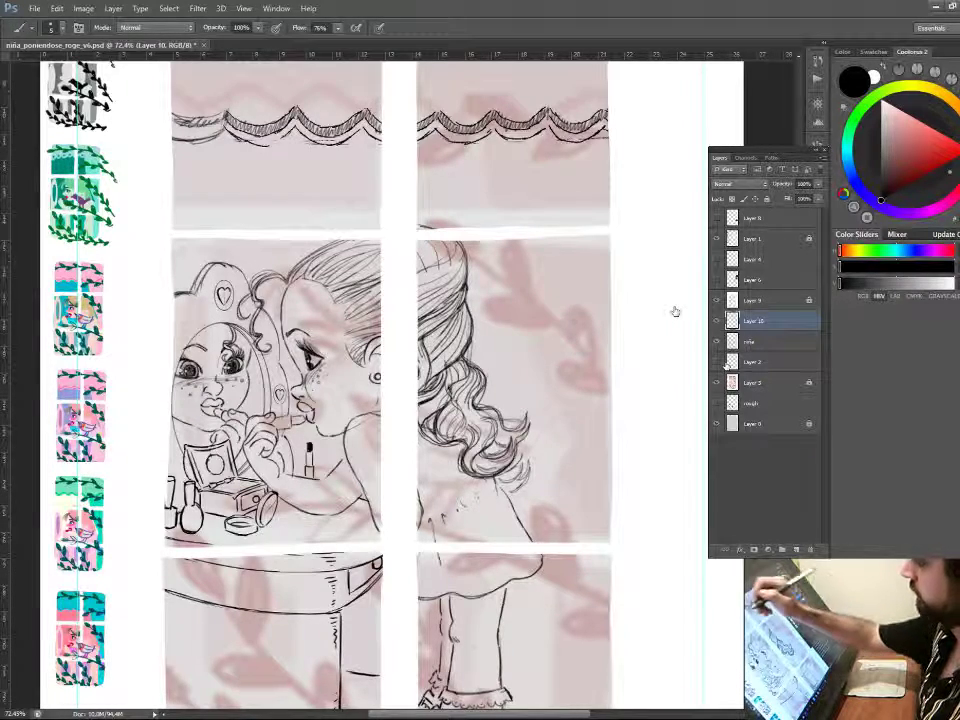
{"action": "left_click_drag", "start_coordinate": [372, 140], "coordinate": [381, 183]}
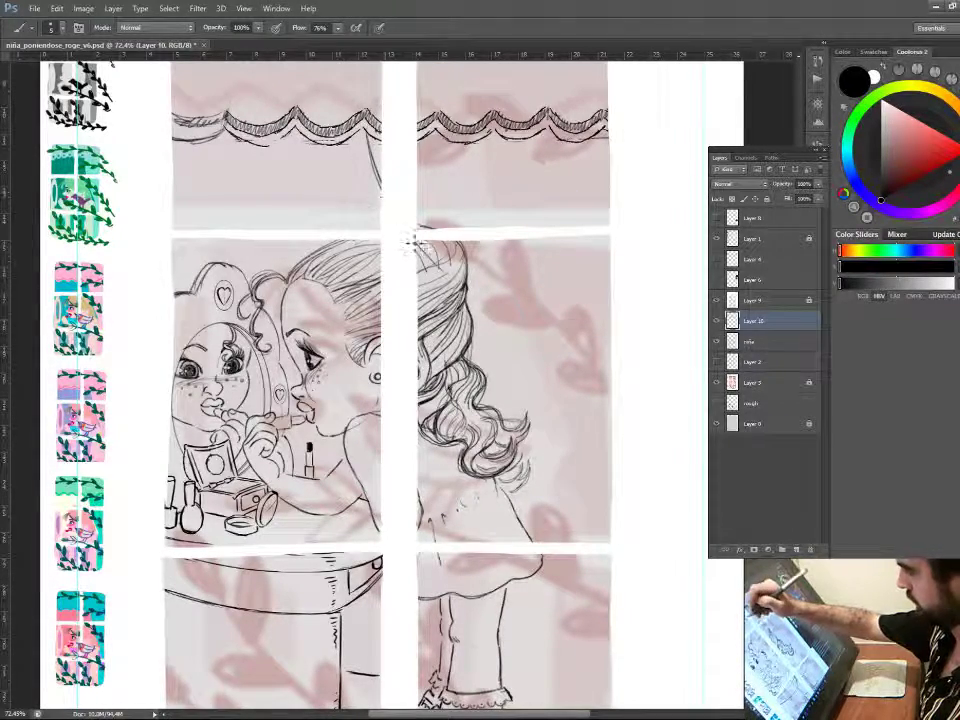
{"action": "left_click_drag", "start_coordinate": [496, 326], "coordinate": [520, 346]}
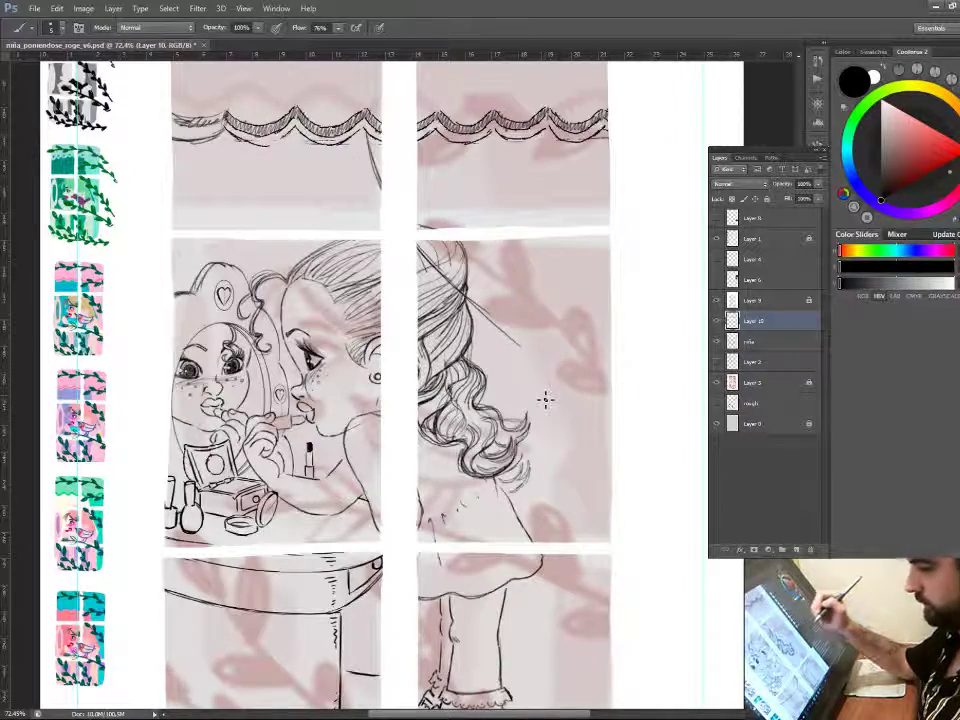
{"action": "key", "text": "z"}
{"action": "left_click_drag", "start_coordinate": [549, 337], "coordinate": [518, 360]}
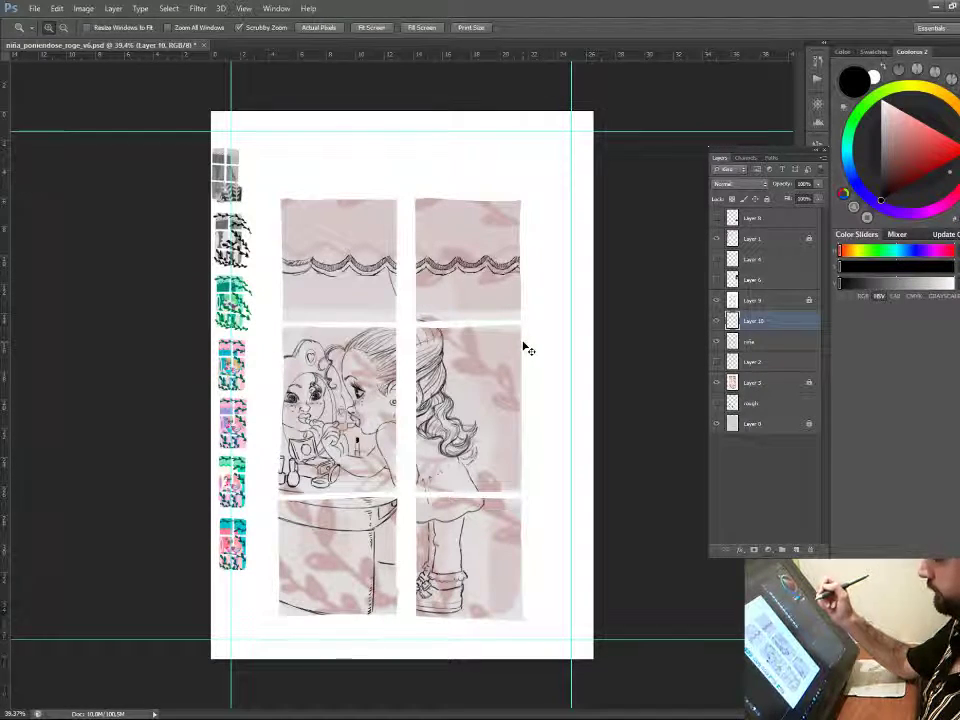
{"action": "key", "text": "b"}
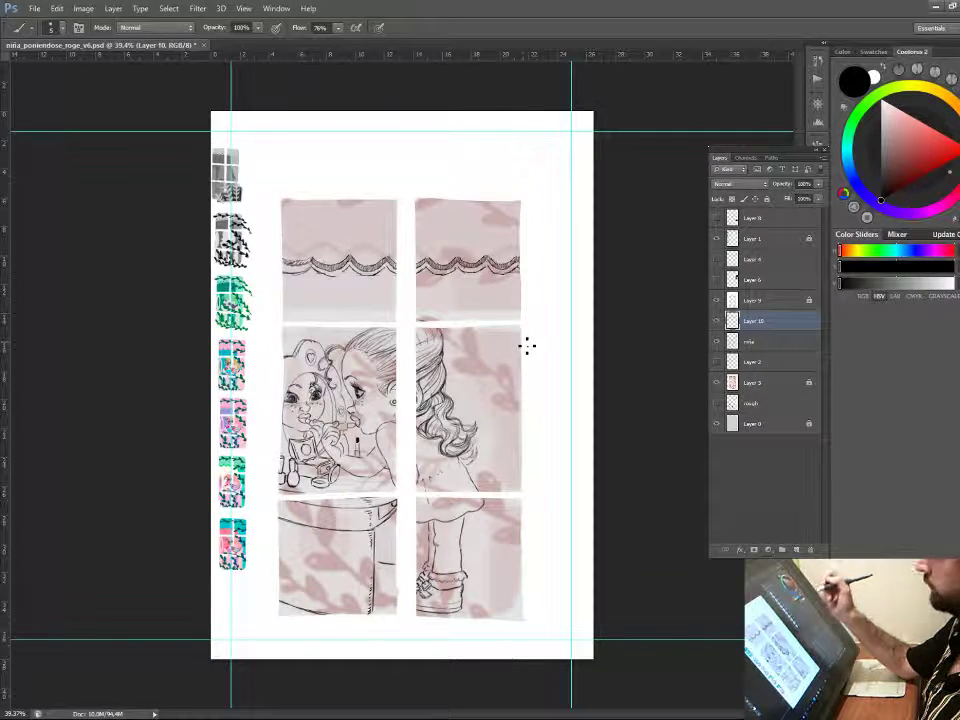
- Check Layer 10 by toggling its visibility and add a new layer above it
{"action": "left_click", "coordinate": [717, 321]}
{"action": "left_click", "coordinate": [717, 321]}
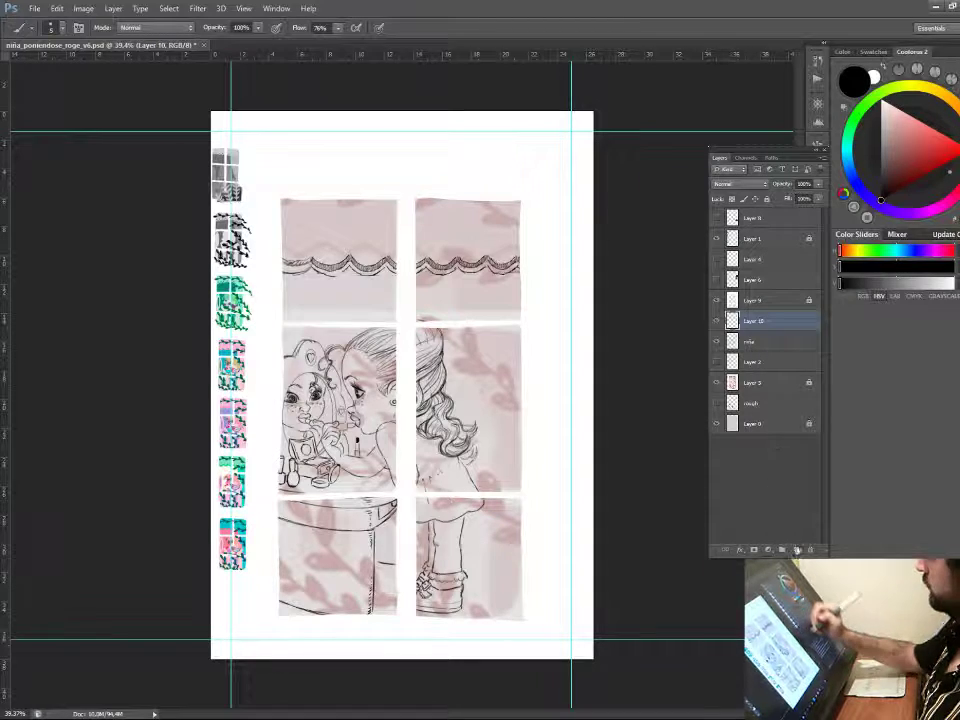
{"action": "left_click", "coordinate": [796, 549]}
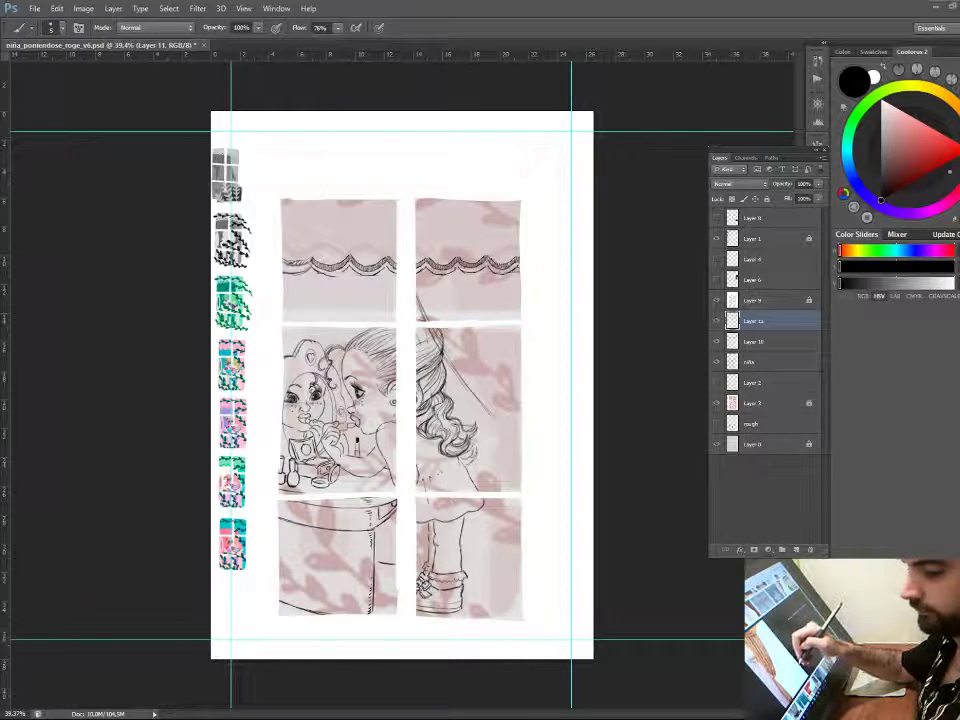
- Paste the orange curtain photo onto a new layer and move it over the window panes
{"action": "key", "text": "ctrl+shift+alt+n"}
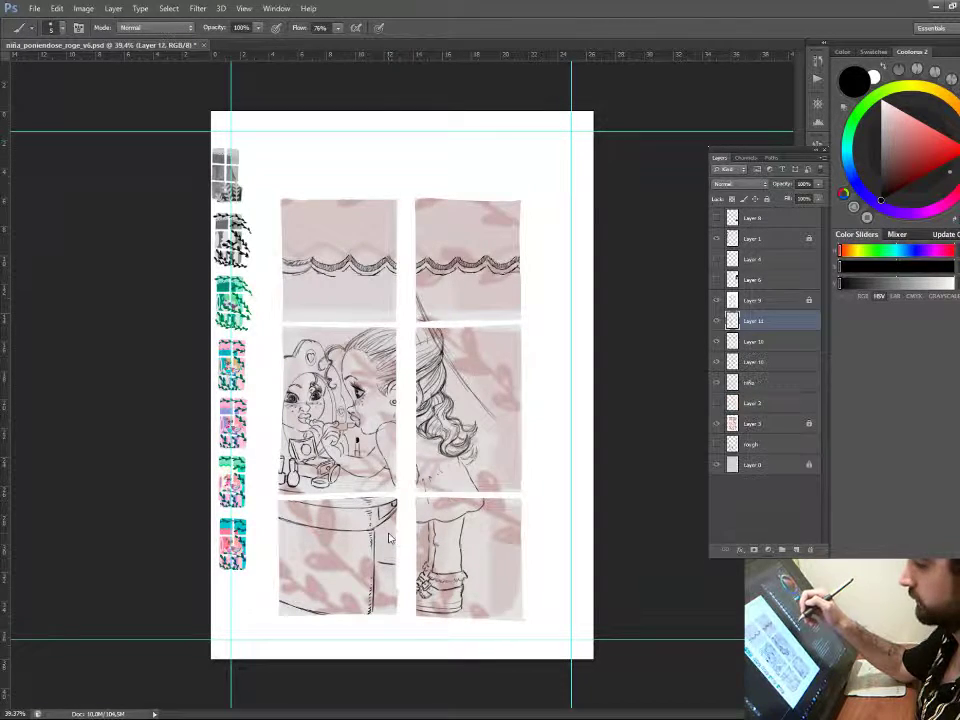
{"action": "key", "text": "ctrl+v"}
{"action": "key", "text": "v"}
{"action": "mouse_move", "coordinate": [450, 392]}
{"action": "left_mouse_down"}
{"action": "mouse_move", "coordinate": [386, 261]}
{"action": "mouse_move", "coordinate": [413, 366]}
{"action": "left_mouse_up"}
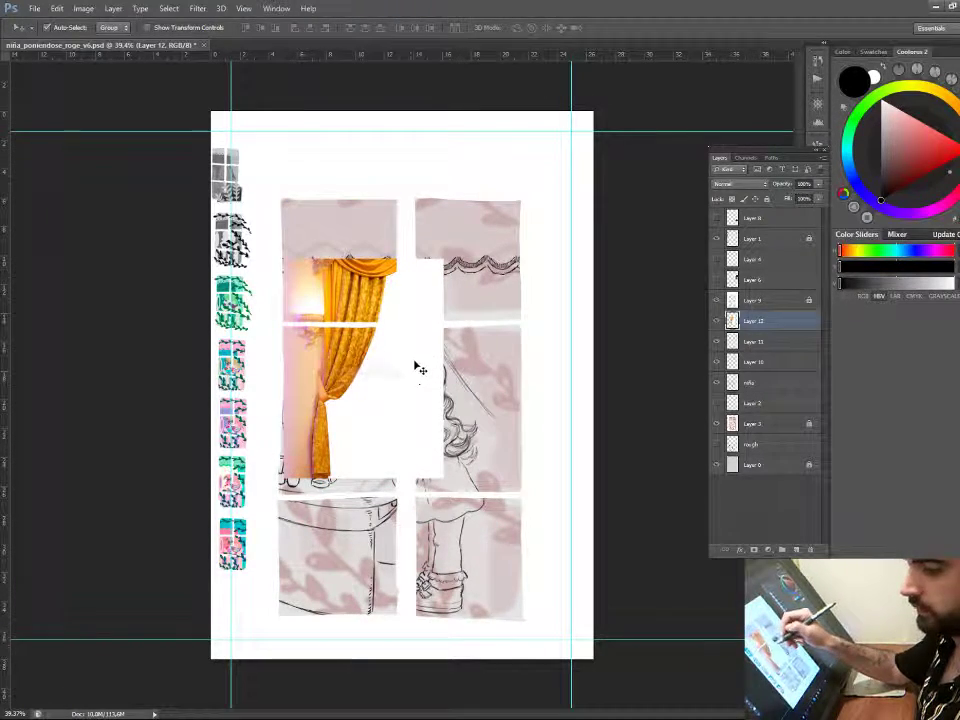
- Mirror and enlarge the curtain photo over the panes behind the girl, setting its blend mode to Multiply
{"action": "key", "text": "ctrl+t"}
{"action": "left_click_drag", "start_coordinate": [283, 368], "coordinate": [466, 430]}
{"action": "left_click_drag", "start_coordinate": [532, 291], "coordinate": [546, 274]}
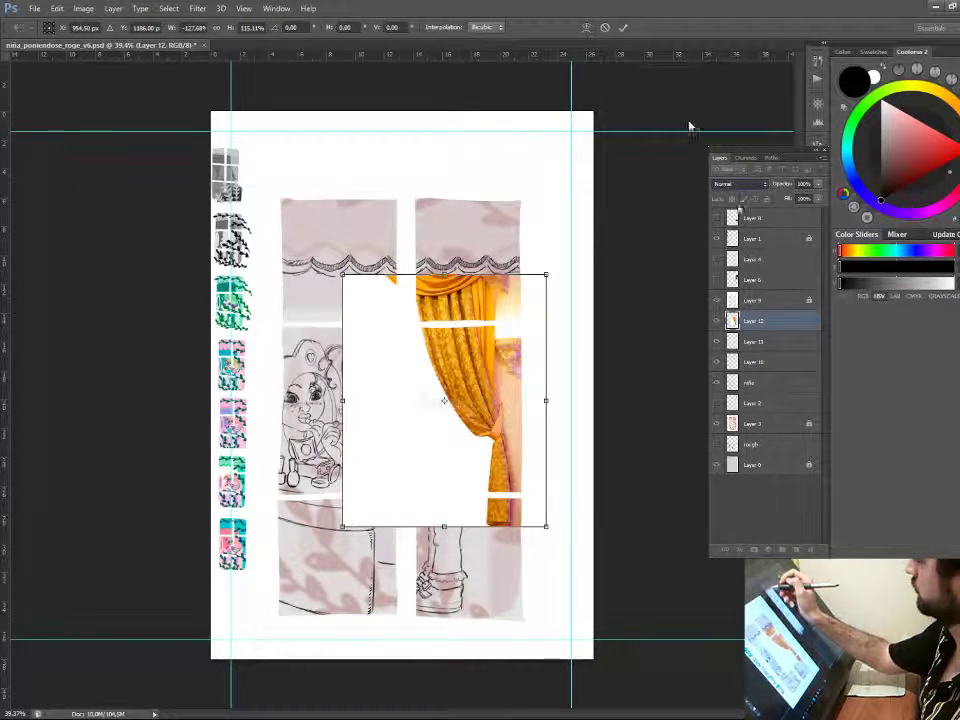
{"action": "key", "text": "shift+alt+m"}
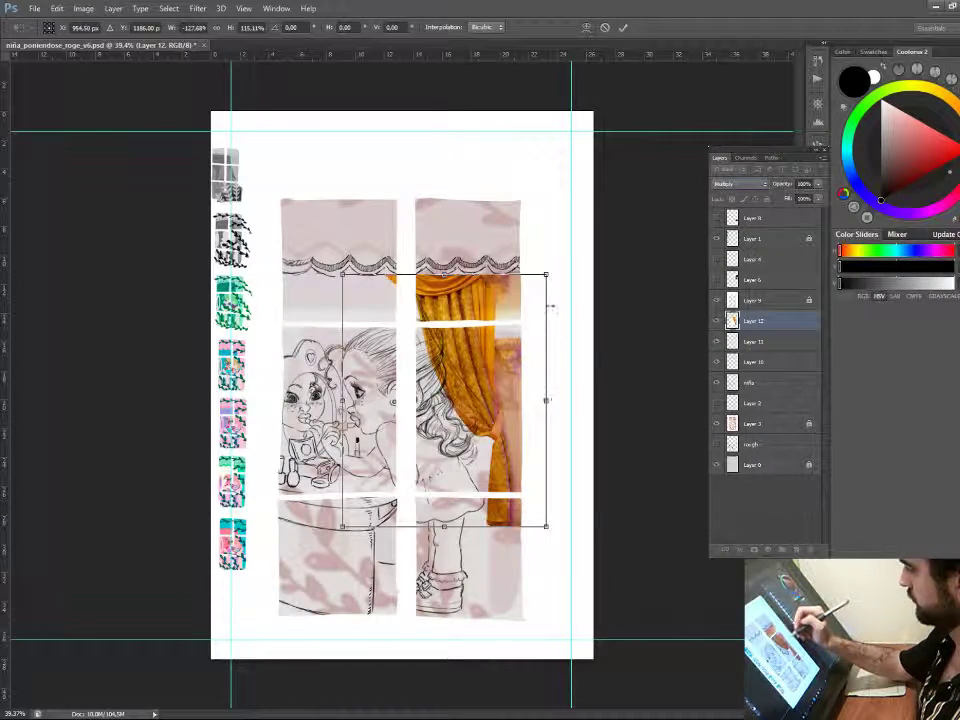
- Enlarge the curtain photo further and align it so the curtain hangs from the window's upper edge behind the girl
{"action": "left_click_drag", "start_coordinate": [546, 274], "coordinate": [586, 196]}
{"action": "left_click_drag", "start_coordinate": [517, 428], "coordinate": [534, 454]}
{"action": "left_click_drag", "start_coordinate": [612, 418], "coordinate": [574, 414]}
{"action": "left_click_drag", "start_coordinate": [505, 425], "coordinate": [521, 404]}
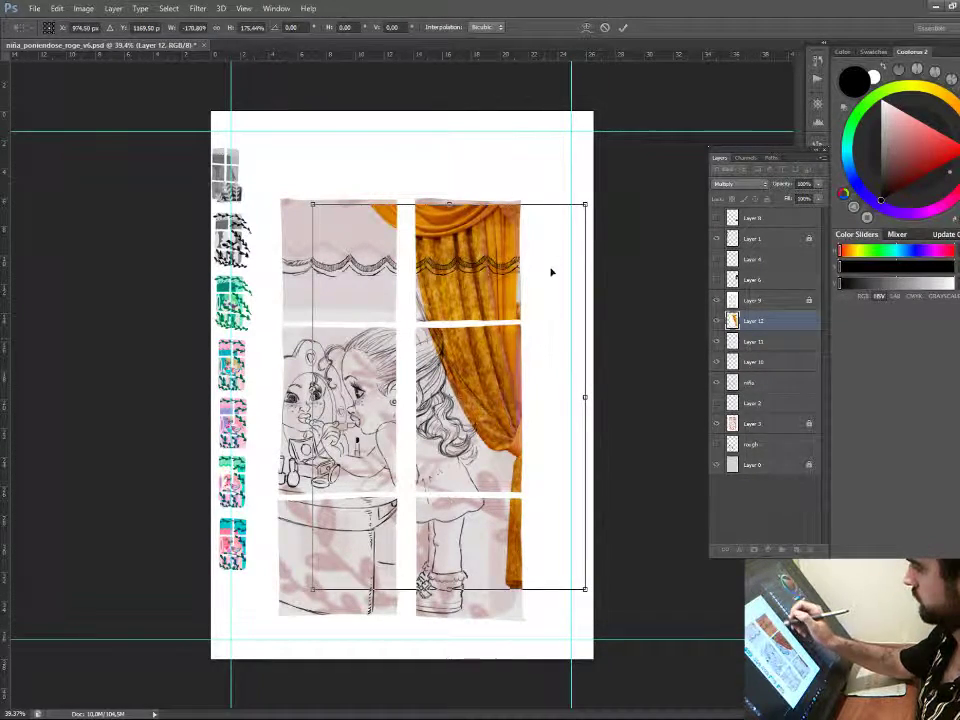
{"action": "mouse_move", "coordinate": [449, 203]}
{"action": "left_mouse_down"}
{"action": "mouse_move", "coordinate": [452, 231]}
{"action": "mouse_move", "coordinate": [462, 179]}
{"action": "mouse_move", "coordinate": [460, 194]}
{"action": "left_mouse_up"}
{"action": "key", "text": "Return"}
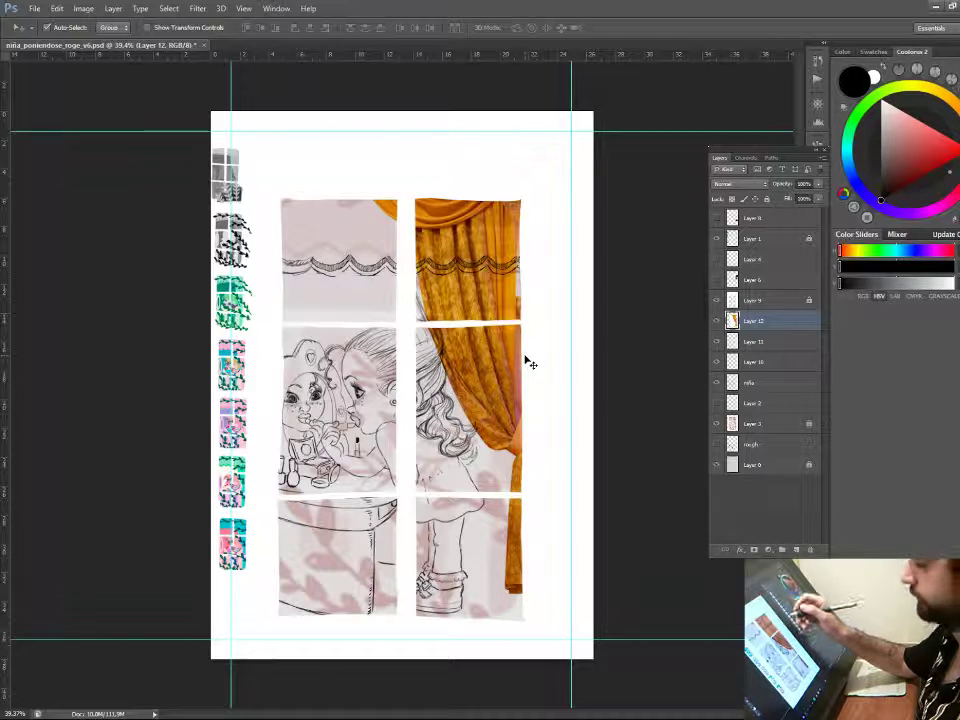
- Warp the curtain photo so its tieback shifts toward the girl and its hem reaches the window's lower edge
{"action": "key", "text": "ctrl+t"}
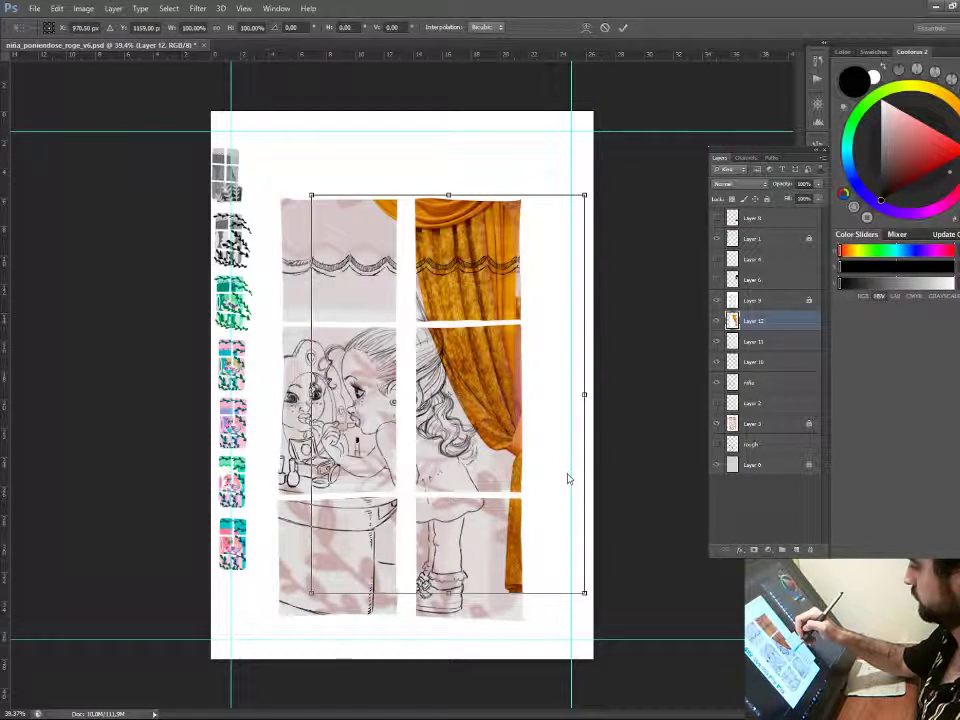
{"action": "key", "text": "ctrl+shift+w"}
{"action": "left_click_drag", "start_coordinate": [492, 466], "coordinate": [536, 467]}
{"action": "left_click_drag", "start_coordinate": [587, 595], "coordinate": [579, 595]}
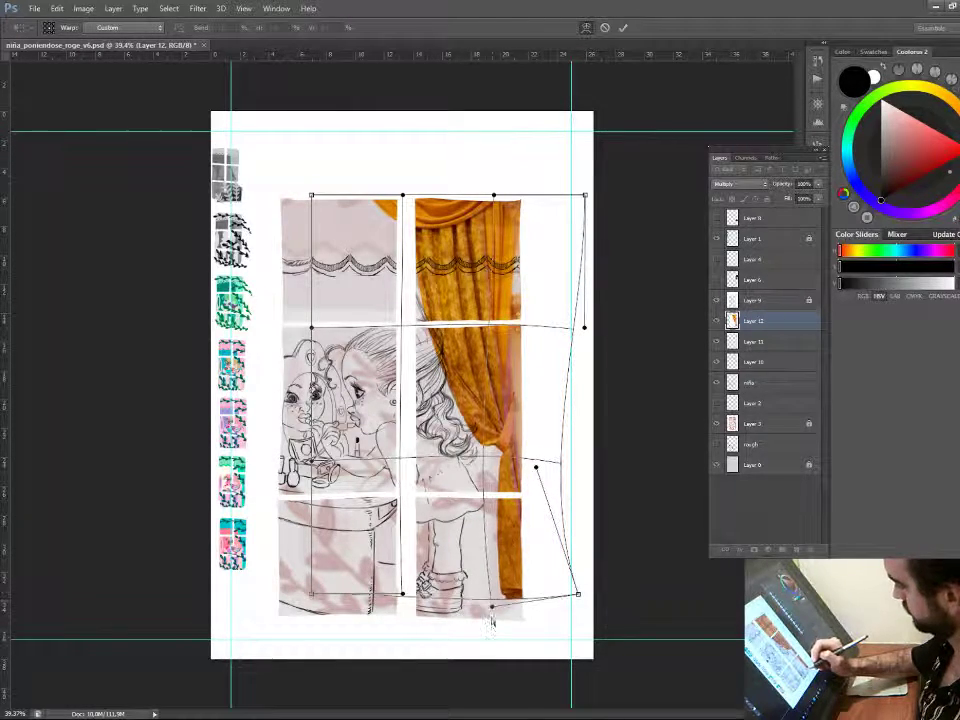
{"action": "left_click_drag", "start_coordinate": [492, 600], "coordinate": [476, 648]}
{"action": "left_click_drag", "start_coordinate": [577, 594], "coordinate": [580, 647]}
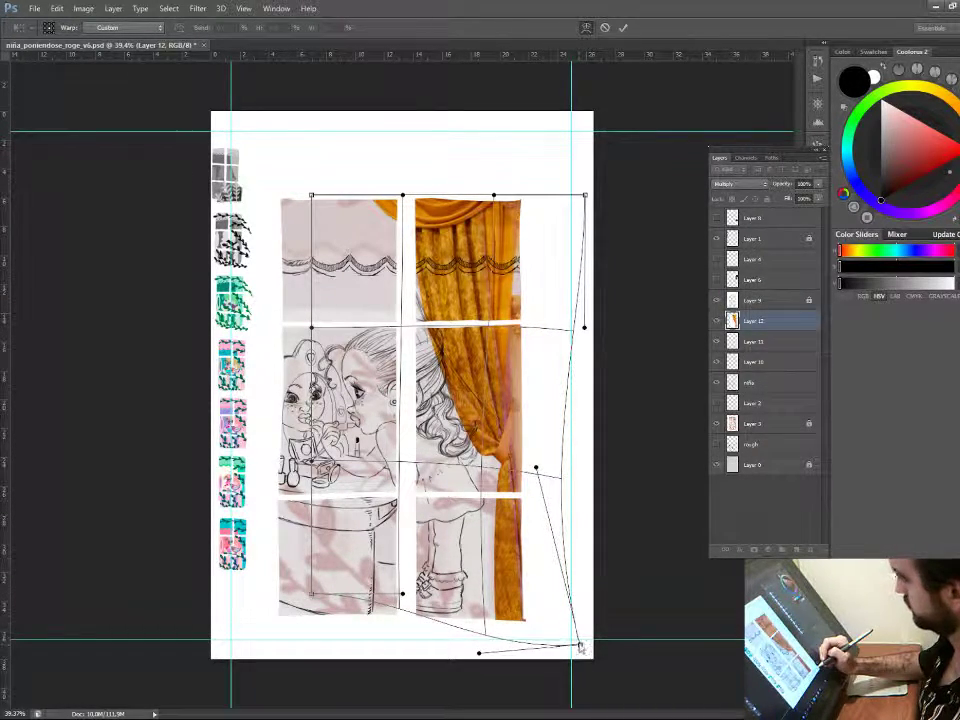
{"action": "left_click_drag", "start_coordinate": [493, 196], "coordinate": [497, 209]}
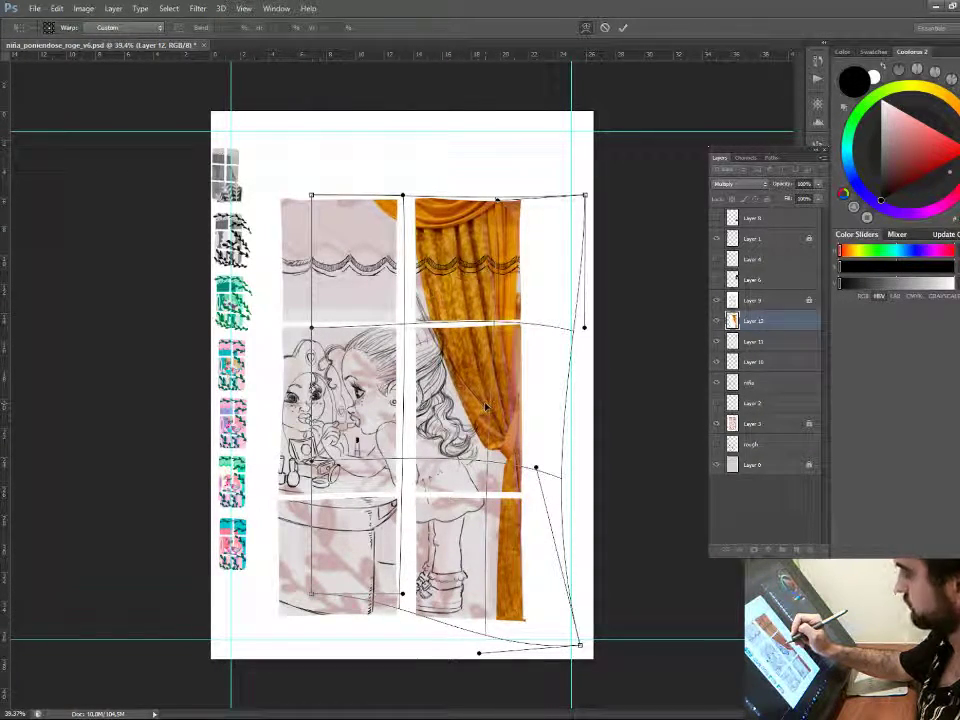
{"action": "left_click_drag", "start_coordinate": [536, 467], "coordinate": [540, 465]}
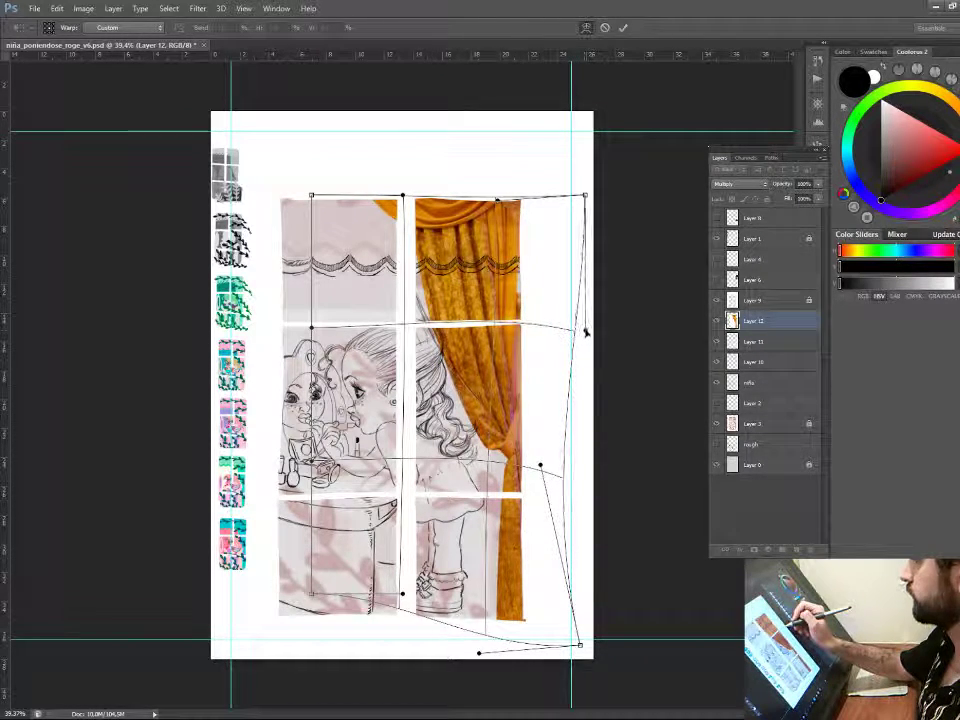
{"action": "key", "text": "Return"}
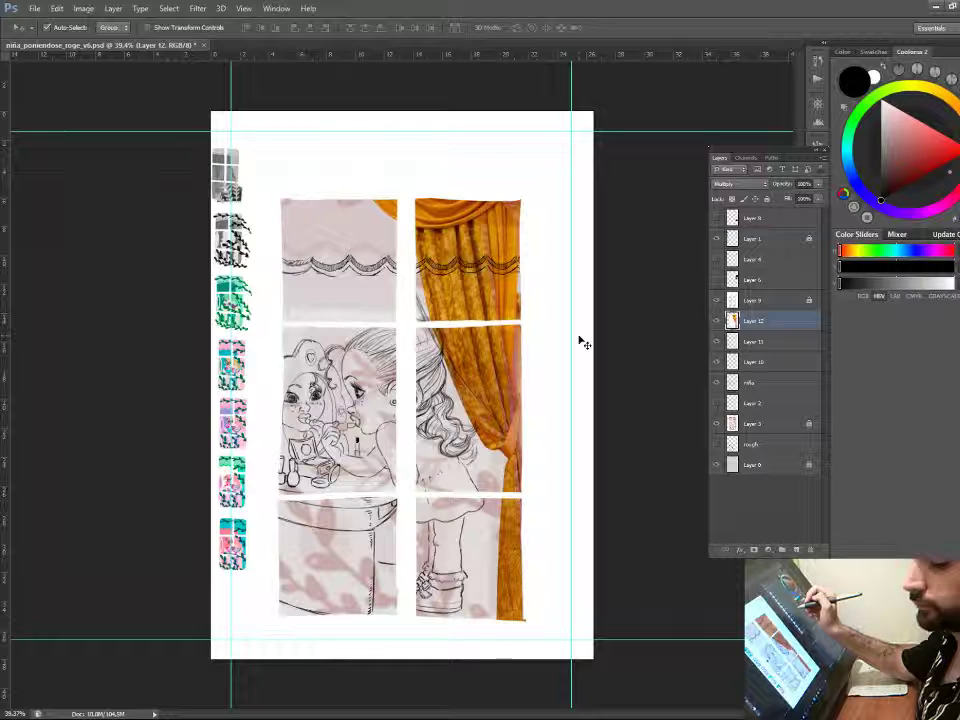
- Set the curtain photo's opacity to 20% and add a new layer above it, ready for brush work
{"action": "key", "text": "2"}
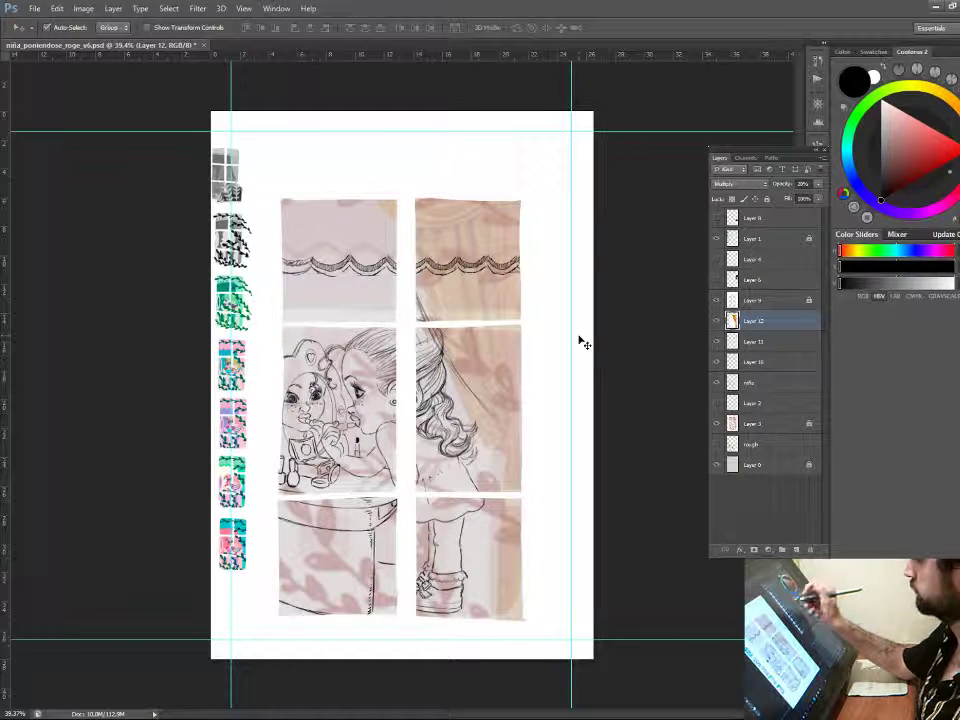
{"action": "left_click", "coordinate": [798, 550]}
{"action": "key", "text": "b"}
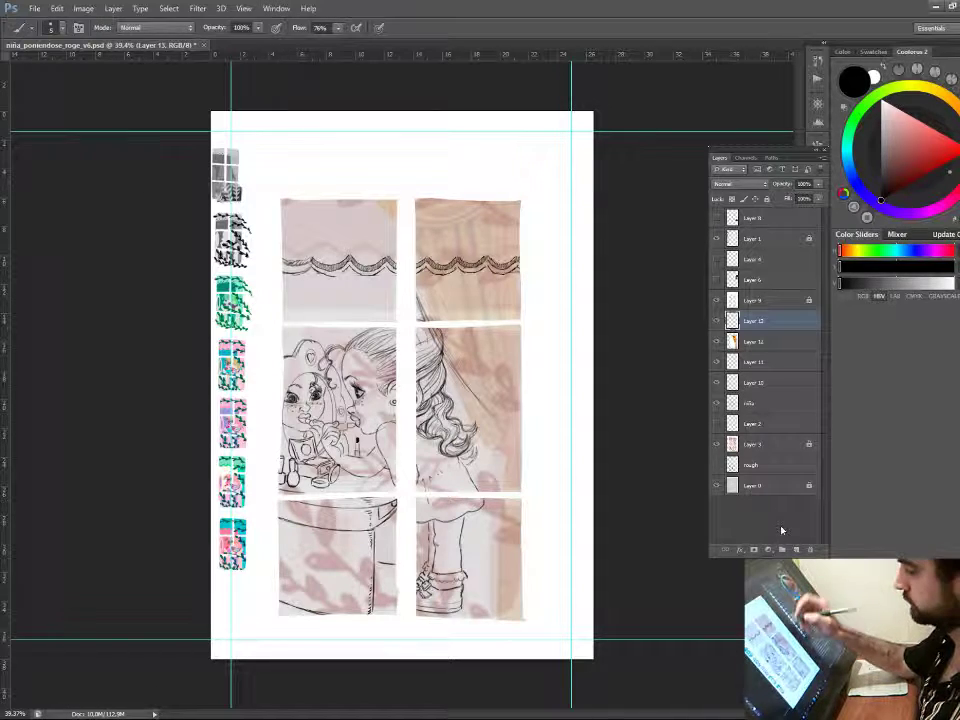
{"action": "left_click", "coordinate": [429, 283]}
{"action": "left_click", "coordinate": [426, 283]}
{"action": "left_click_drag", "start_coordinate": [426, 283], "coordinate": [437, 324]}
{"action": "key", "text": "e"}
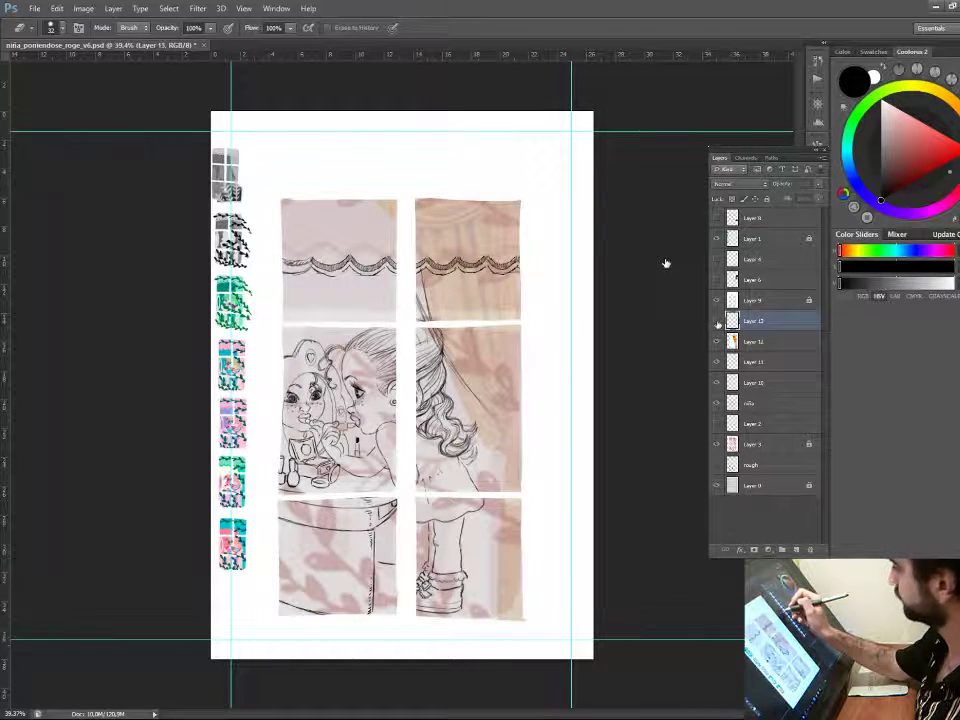
- Remove the blank Layer 13 above the curtain photo and make Layer 11, the rough curtain sketch, active
{"action": "key", "text": "v"}
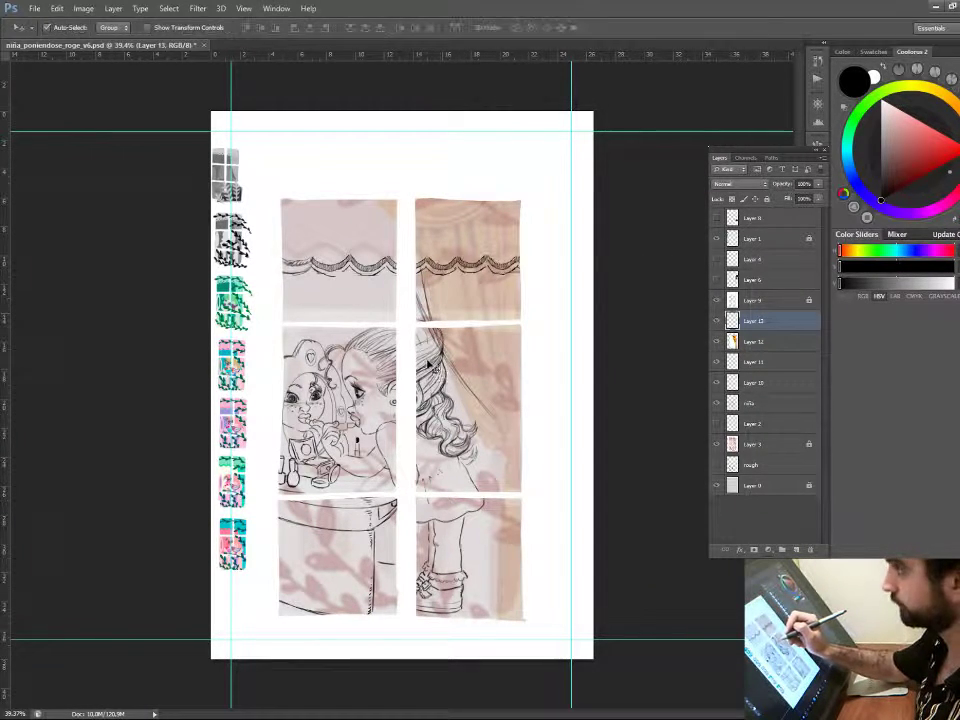
{"action": "left_click", "coordinate": [424, 313]}
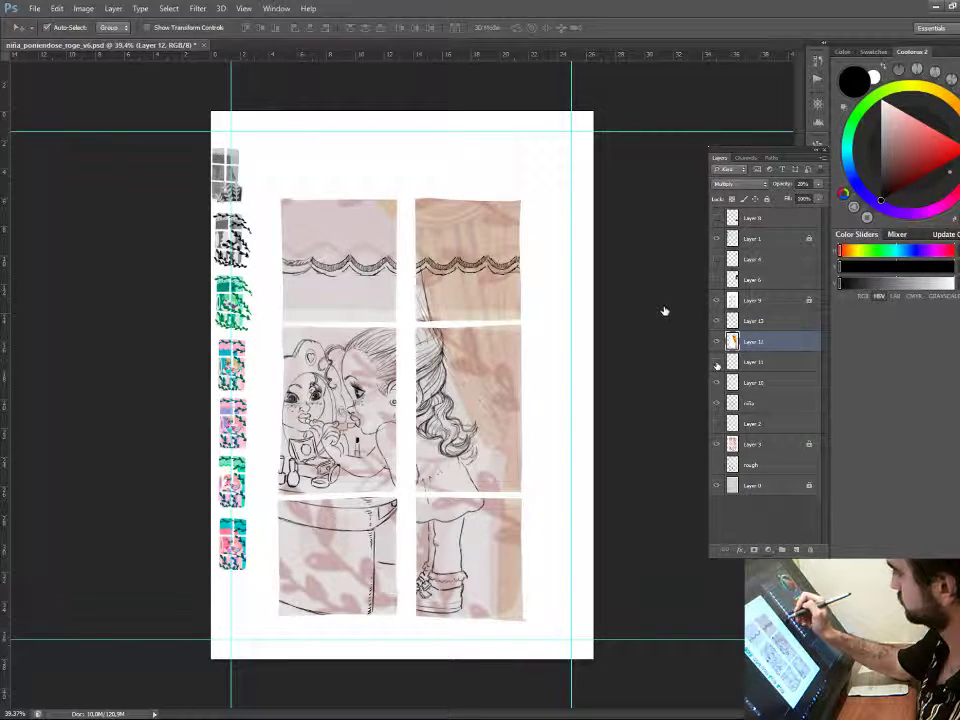
{"action": "left_click", "coordinate": [745, 362]}
{"action": "left_click", "coordinate": [748, 322]}
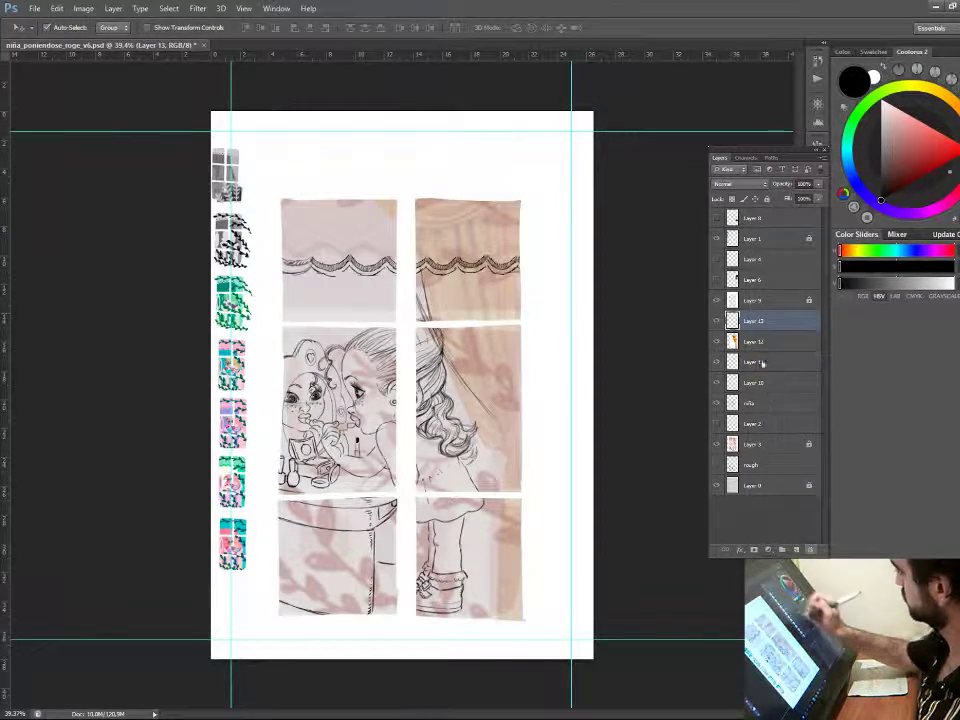
{"action": "key", "text": "ctrl+e"}
{"action": "left_click", "coordinate": [770, 345]}
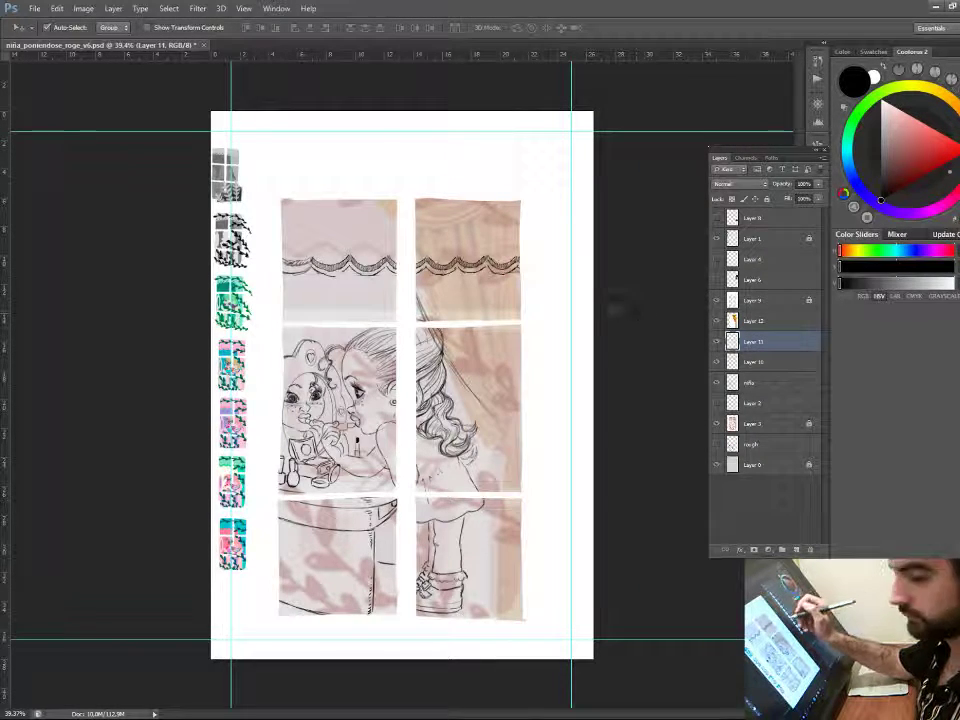
- Redraw the tied-back curtain's outline and folds on Layer 11 over the faint photo, and delete the photo layer
{"action": "key", "text": "b"}
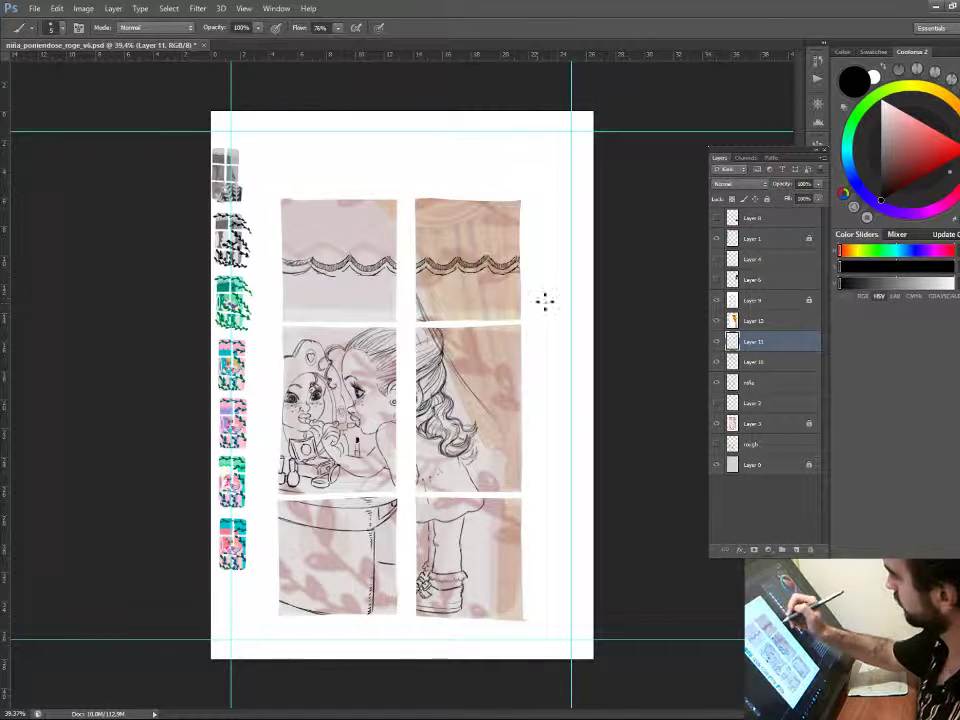
{"action": "key", "text": "e"}
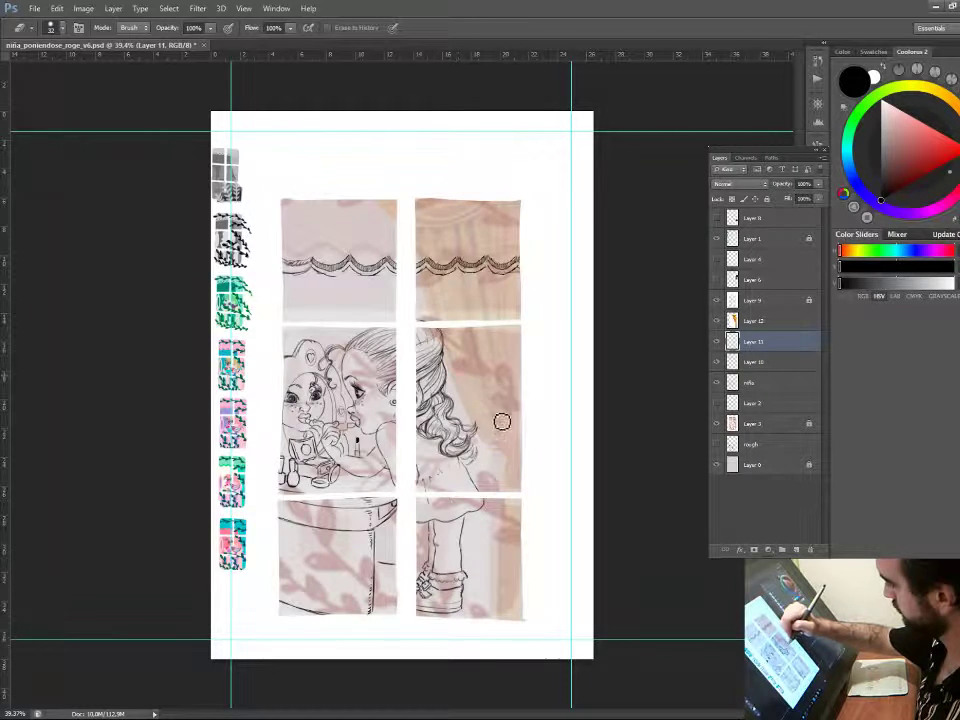
{"action": "key", "text": "b"}
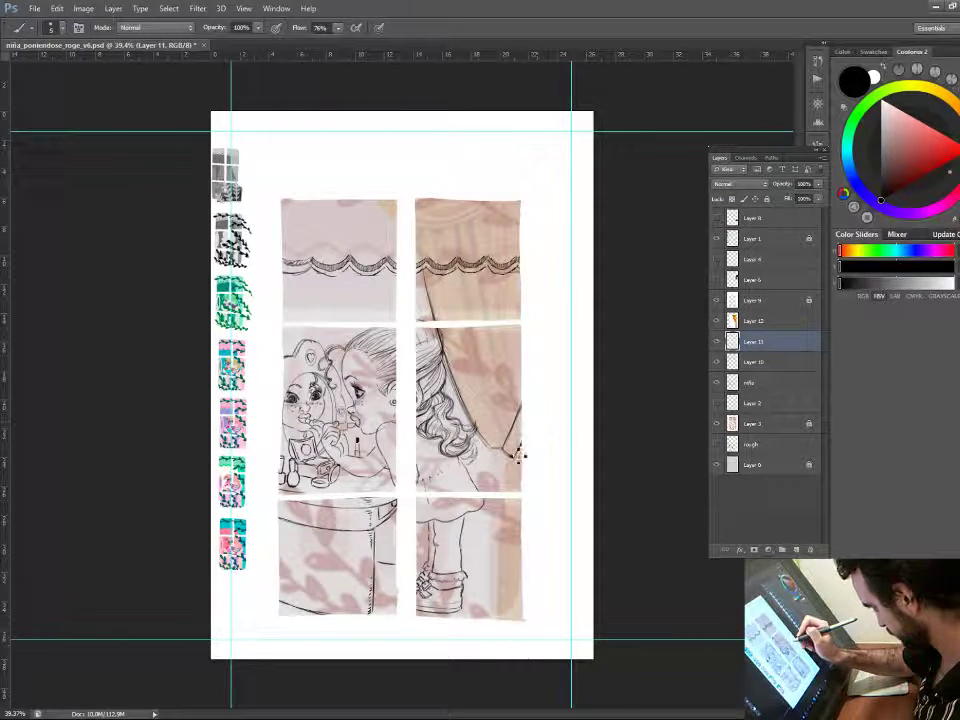
{"action": "key", "text": "e"}
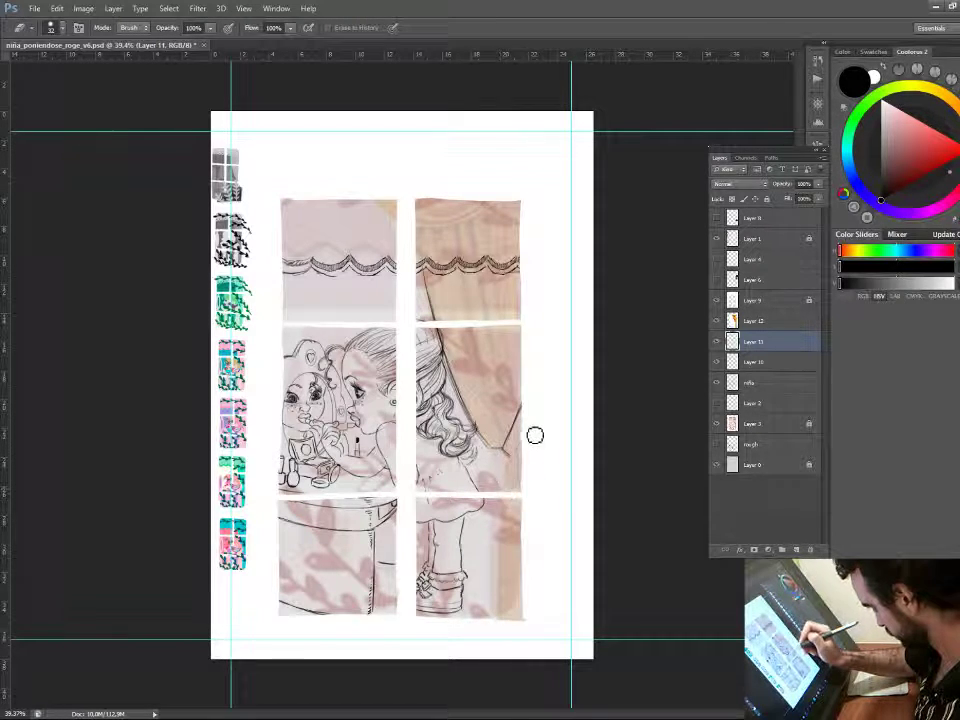
{"action": "key", "text": "b"}
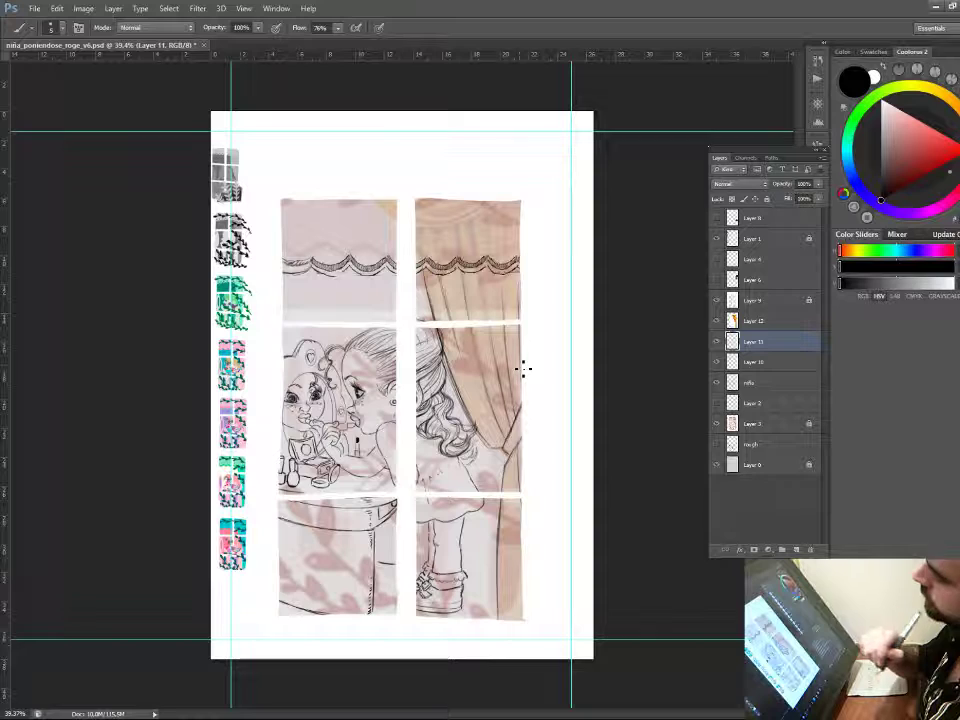
{"action": "left_click", "coordinate": [776, 321]}
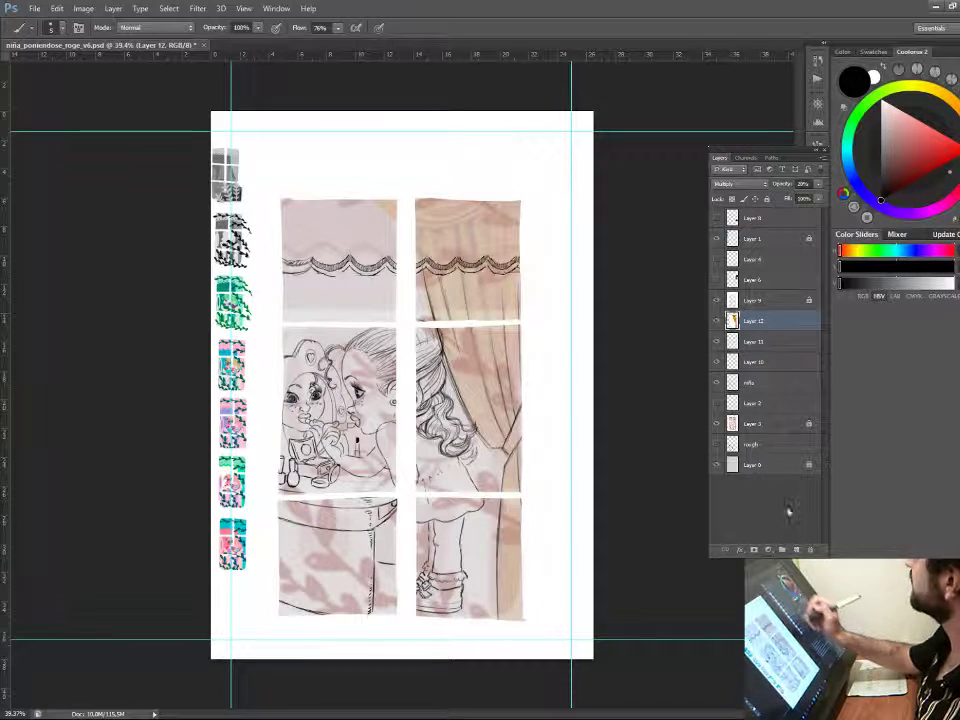
{"action": "key", "text": "Delete"}
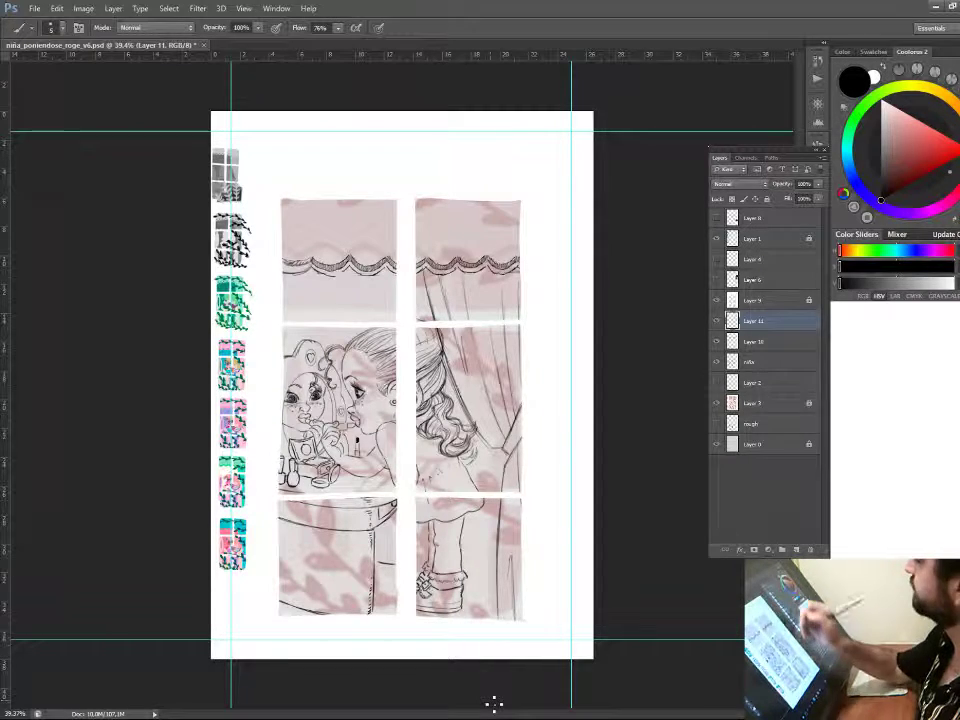
- Add a layer mask to the girl's line-art layer, niña, and ready the brush for masking
{"action": "key", "text": "v"}
{"action": "left_click", "coordinate": [450, 392]}
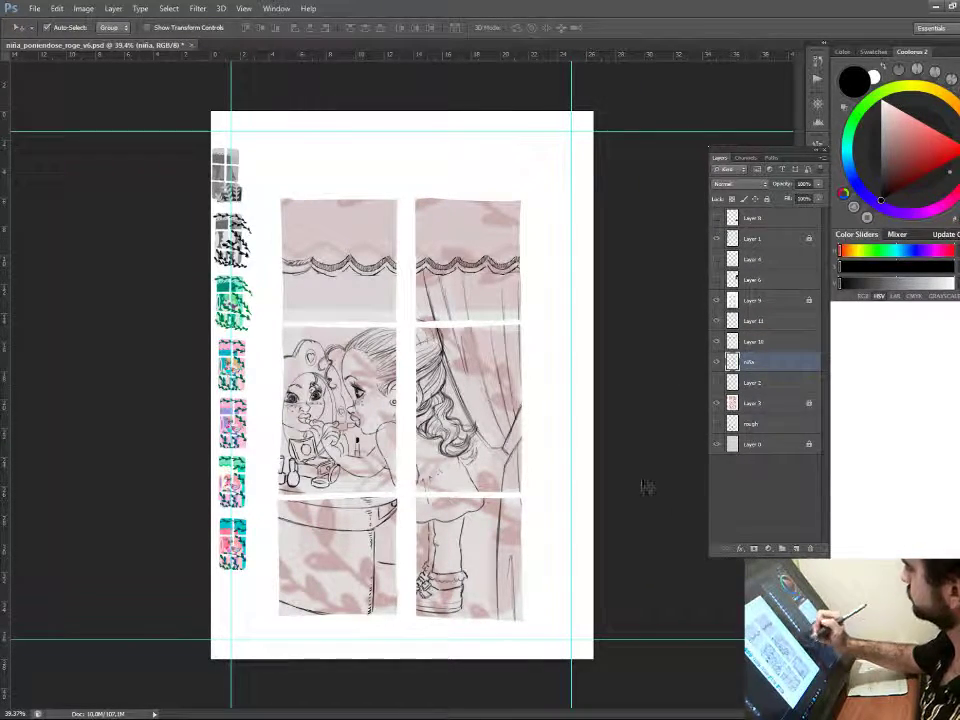
{"action": "left_click", "coordinate": [754, 549]}
{"action": "key", "text": "b"}
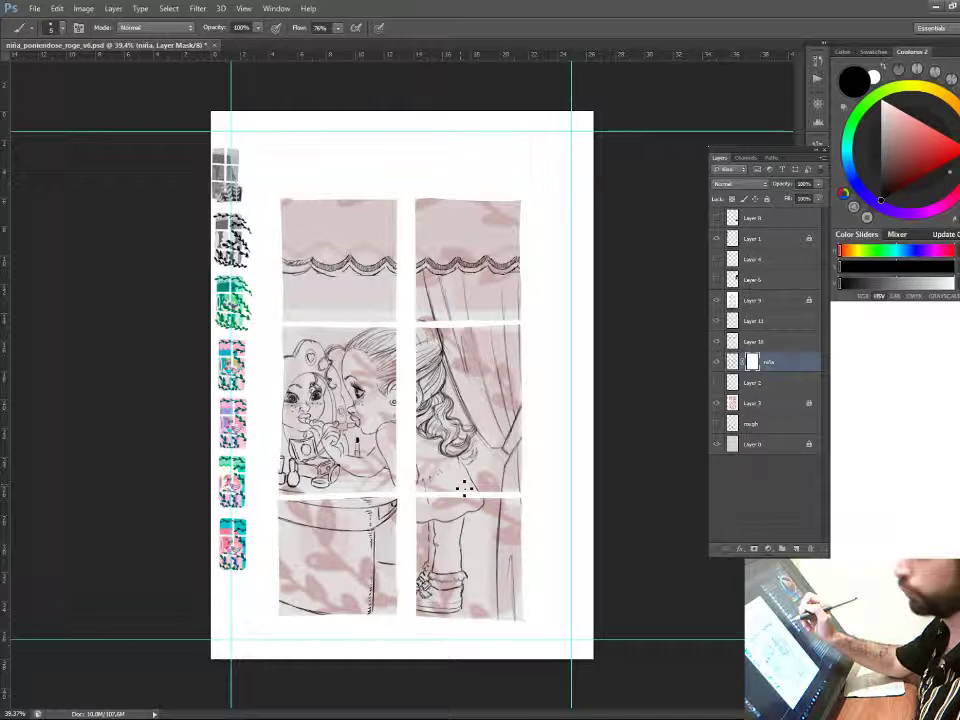
- Remove Layer 10 with the scalloped trim from the window's upper panes
{"action": "key", "text": "v"}
{"action": "left_click", "coordinate": [456, 274]}
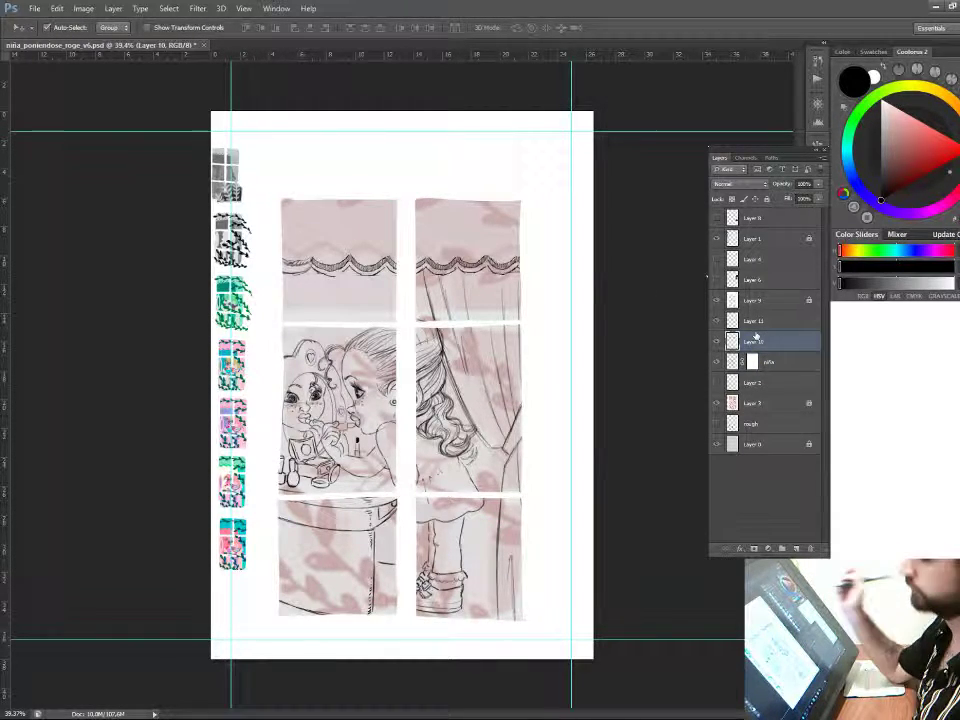
{"action": "key", "text": "ctrl+e"}
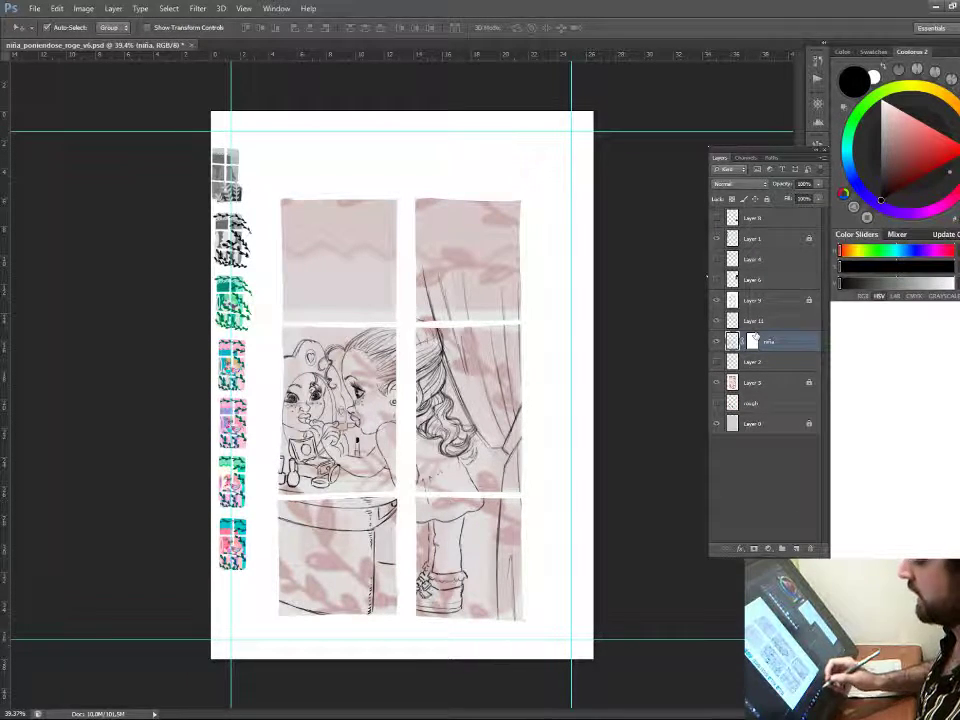
- Float the illustration's window and bring in a reference image from the other open document as a new layer above niña
{"action": "left_click_drag", "start_coordinate": [148, 46], "coordinate": [152, 73]}
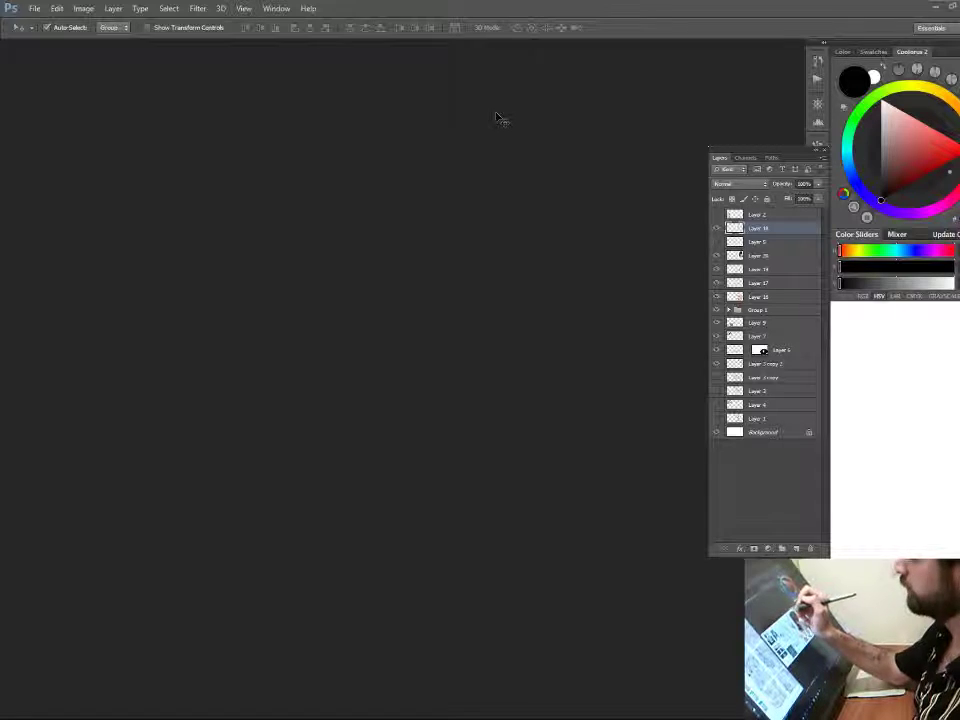
{"action": "key", "text": "ctrl+space"}
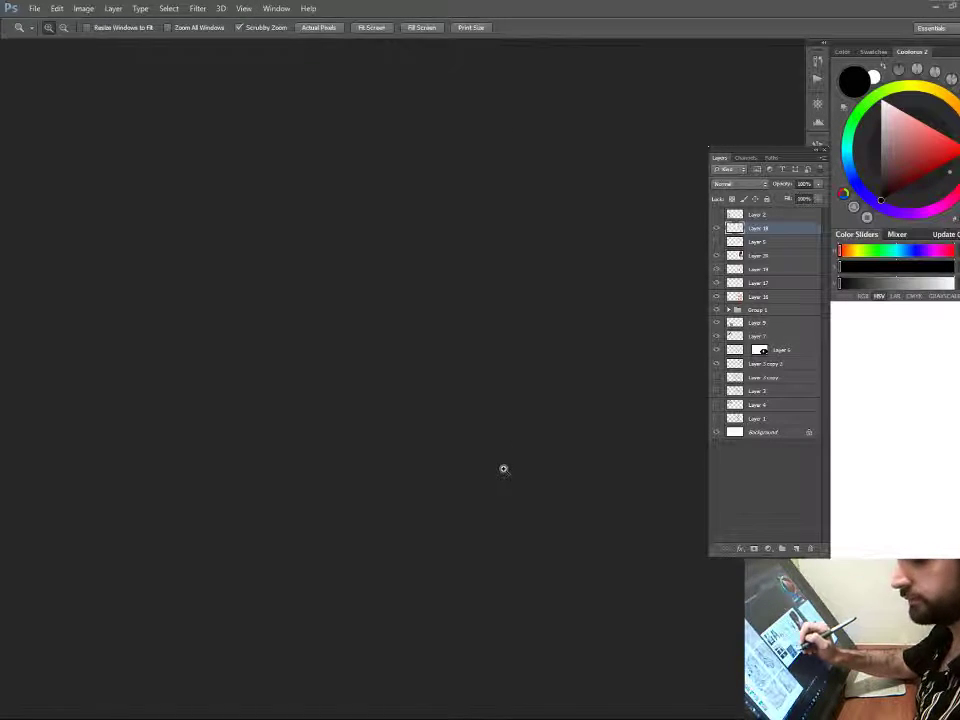
{"action": "left_click", "coordinate": [510, 460]}
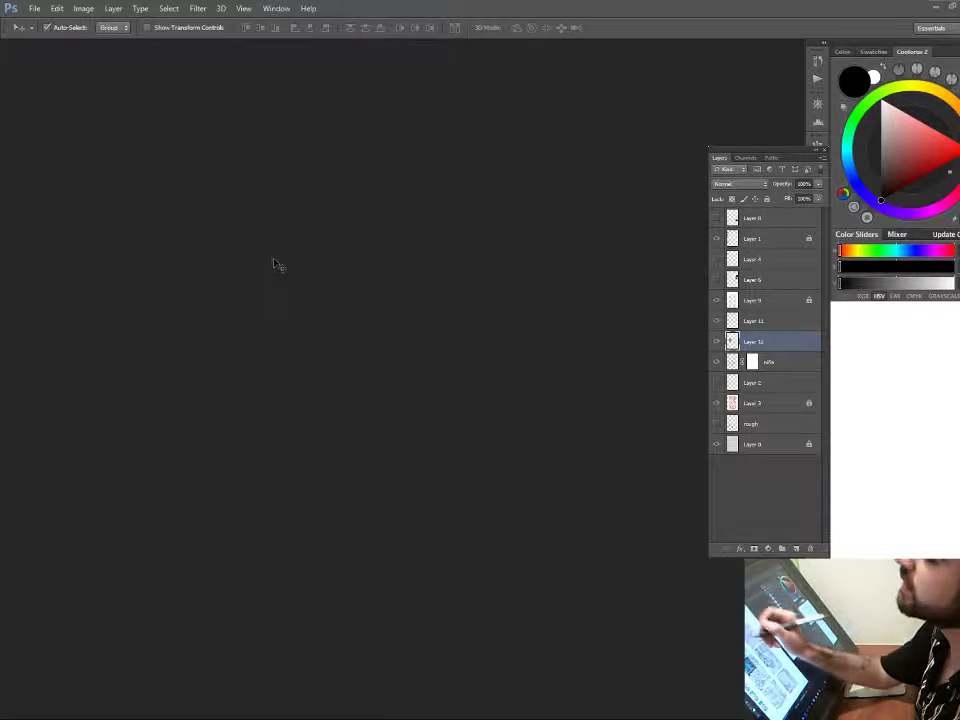
- Scale the reference image to about 341% width and 255% height in the illustration's upper part, with blend mode Multiply
{"action": "key", "text": "ctrl+t"}
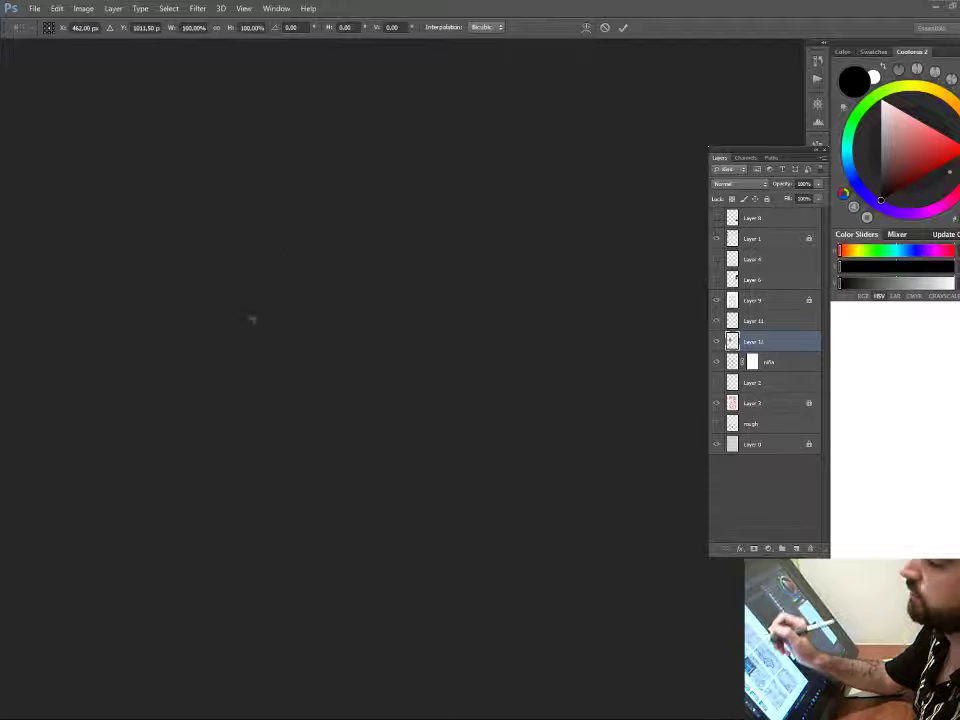
{"action": "left_click_drag", "start_coordinate": [302, 315], "coordinate": [346, 268]}
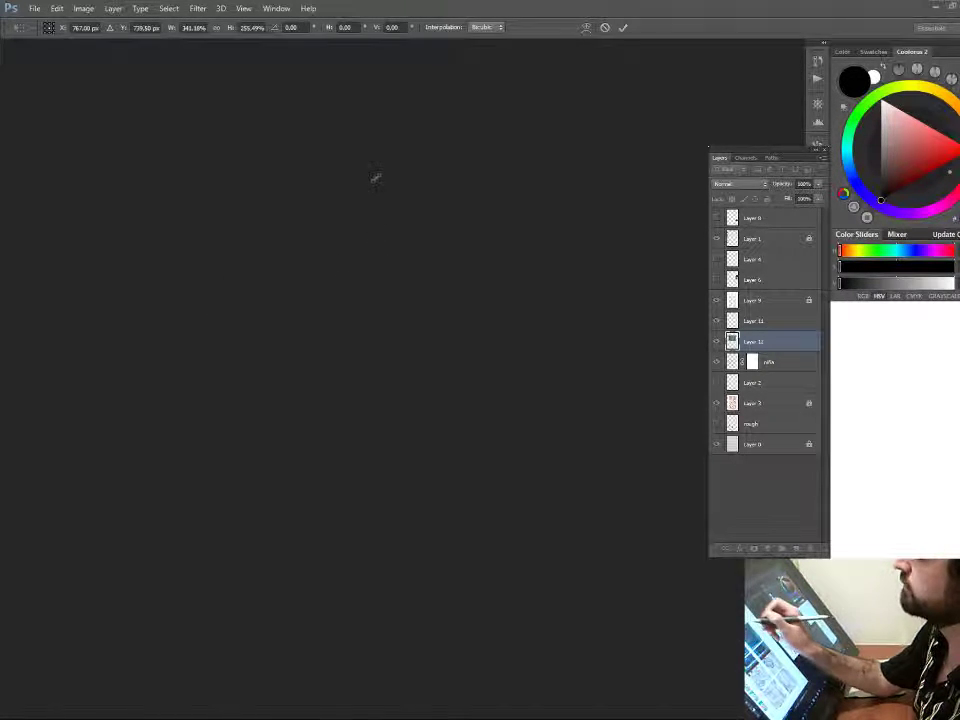
{"action": "left_click", "coordinate": [752, 217]}
{"action": "left_click_drag", "start_coordinate": [362, 244], "coordinate": [366, 235]}
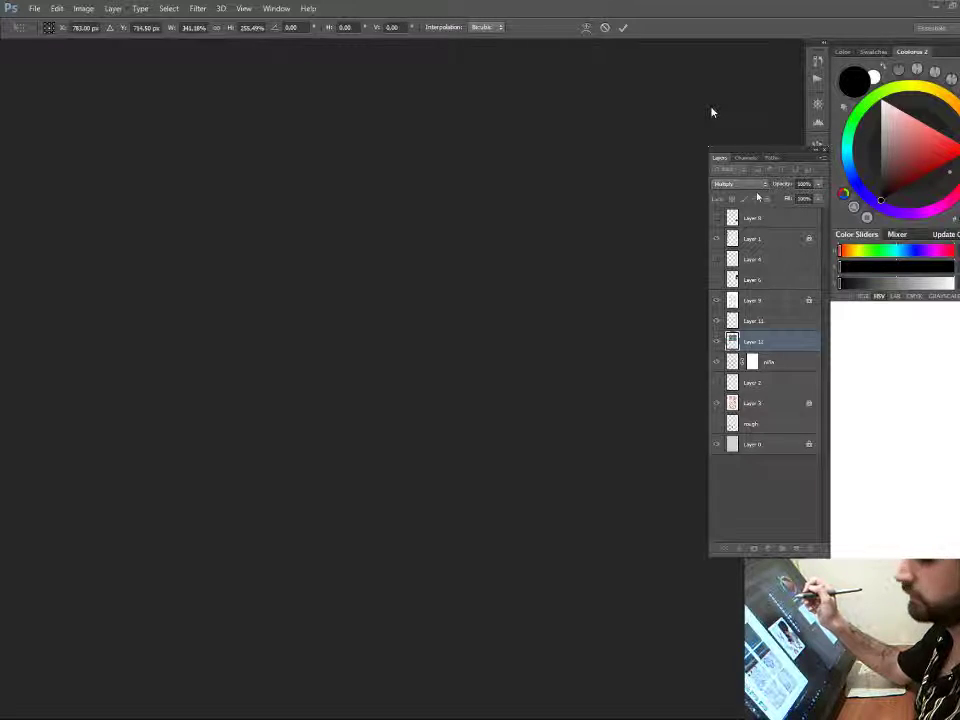
{"action": "key", "text": "Return"}
- Enlarge the reference image by about 127%, reposition it in the illustration's upper part, and set its opacity to 40%
{"action": "key", "text": "i"}
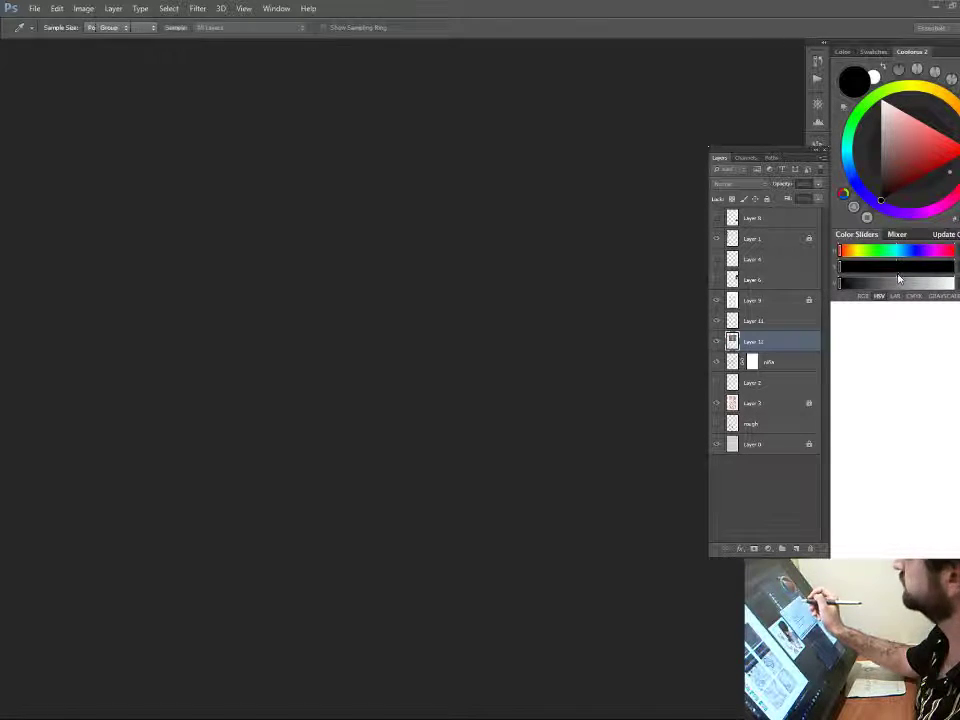
{"action": "key", "text": "v"}
{"action": "key", "text": "ctrl+t"}
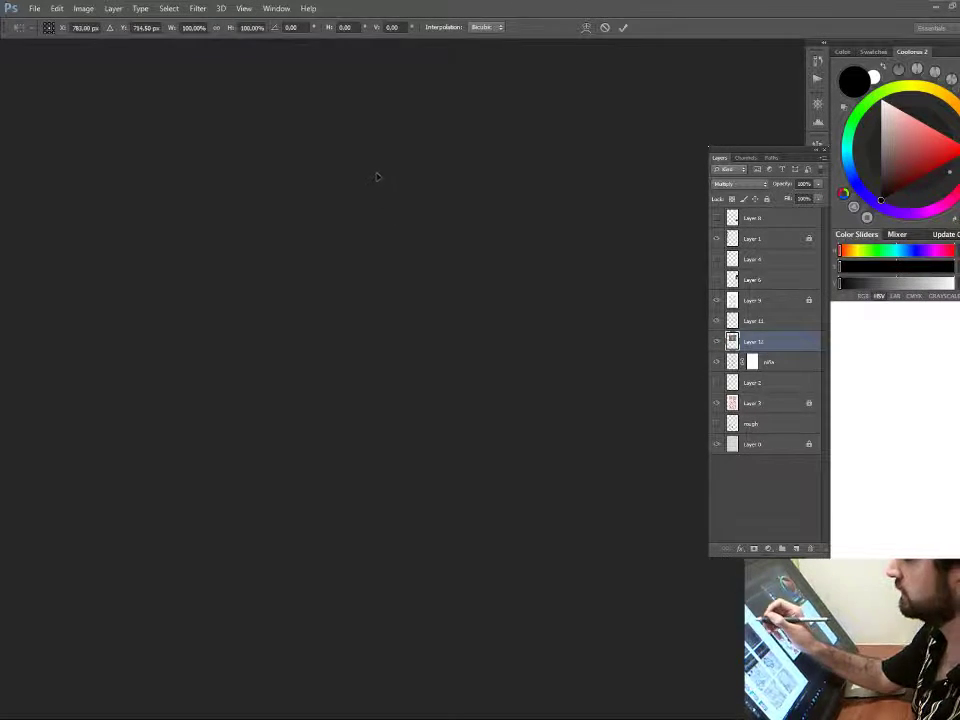
{"action": "left_click_drag", "start_coordinate": [346, 244], "coordinate": [336, 242]}
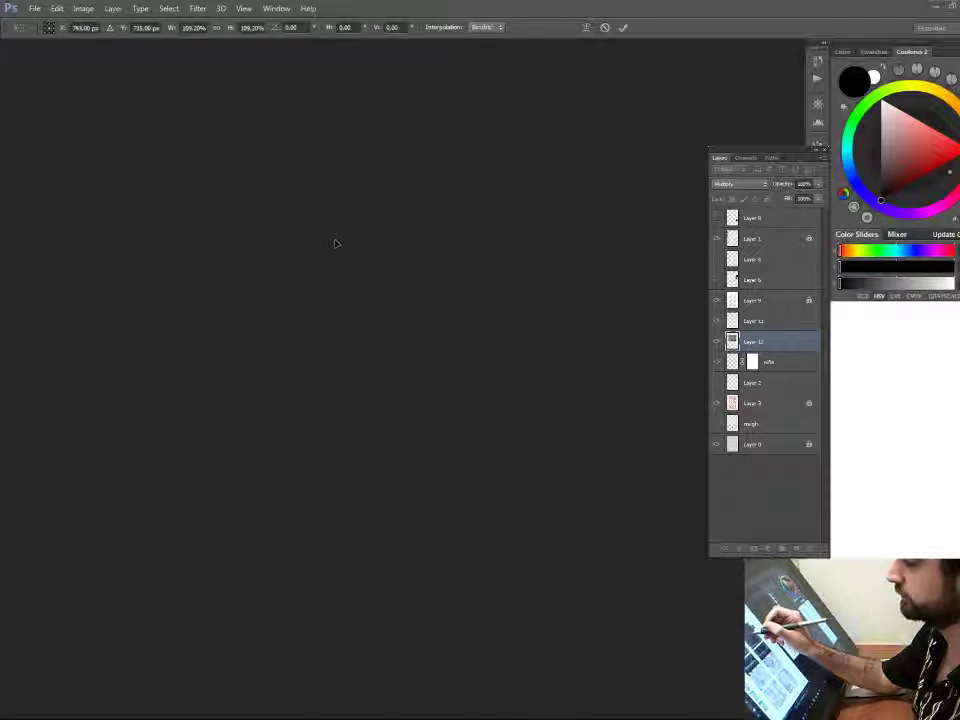
{"action": "left_click_drag", "start_coordinate": [381, 163], "coordinate": [409, 144]}
{"action": "mouse_move", "coordinate": [376, 235]}
{"action": "left_mouse_down"}
{"action": "mouse_move", "coordinate": [386, 257]}
{"action": "mouse_move", "coordinate": [386, 249]}
{"action": "left_mouse_up"}
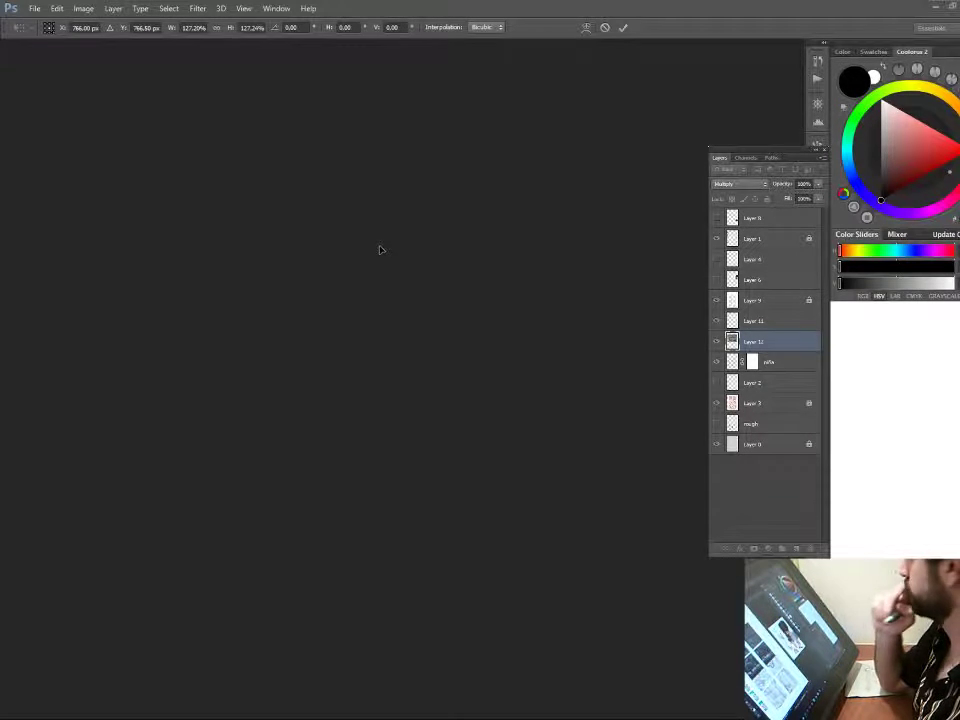
{"action": "key", "text": "Return"}
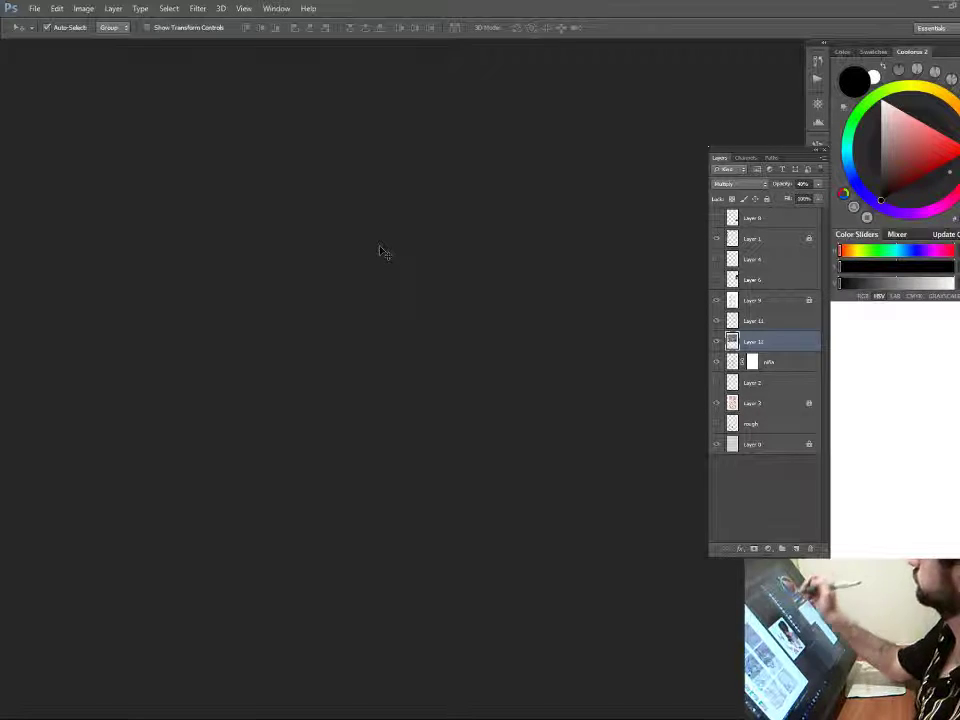
- Add a new layer above Layer 11, the curtain sketch, and draw over the faint reference with the Brush tool
{"action": "left_click", "coordinate": [729, 321]}
{"action": "left_click", "coordinate": [717, 323]}
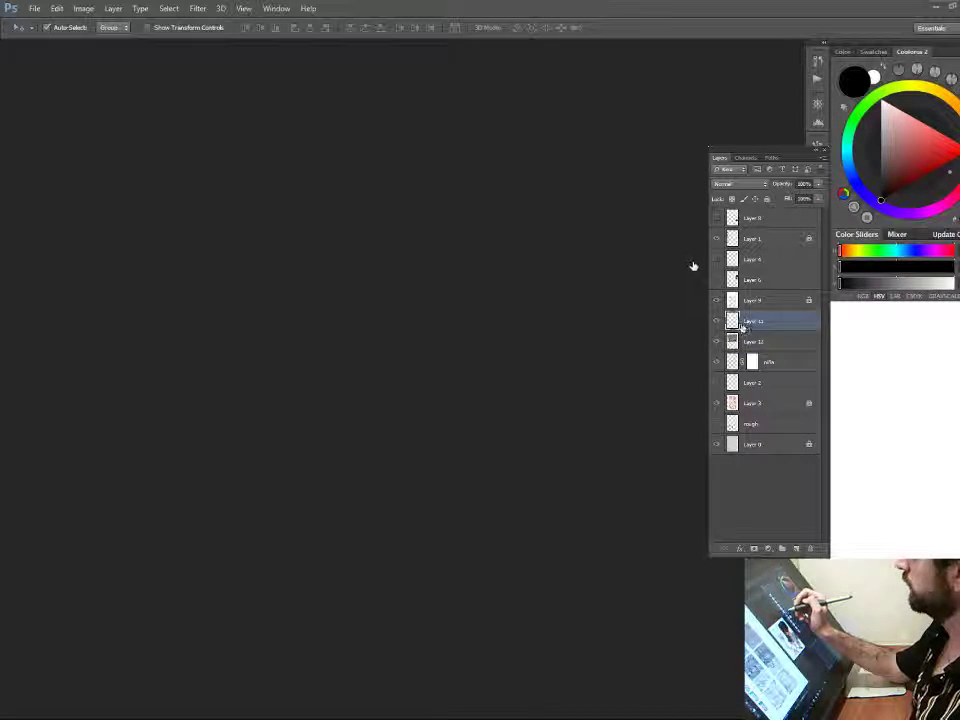
{"action": "left_click", "coordinate": [797, 549]}
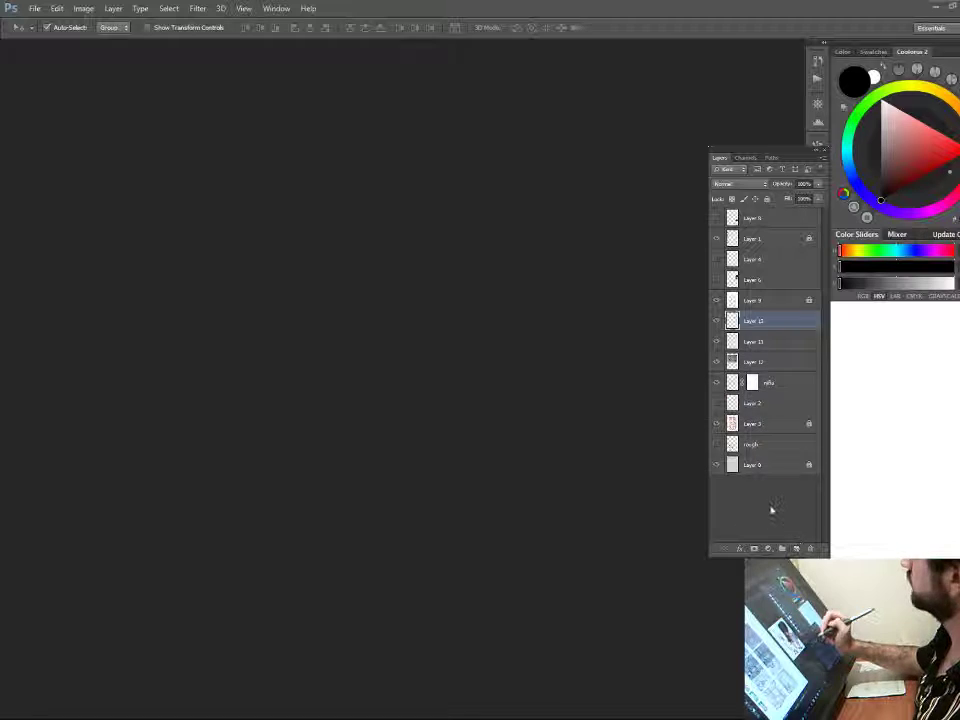
{"action": "key", "text": "b"}
{"action": "key", "text": "b"}
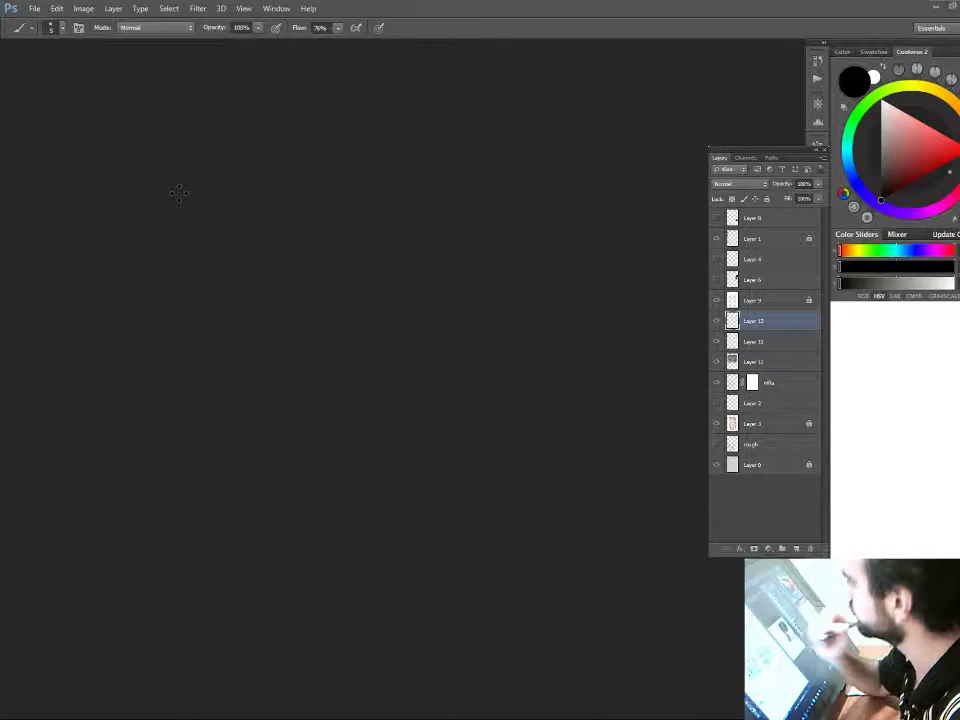
- Examine the artwork in the other open document up close and return to the illustration
{"action": "left_click", "coordinate": [546, 119]}
{"action": "key", "text": "z"}
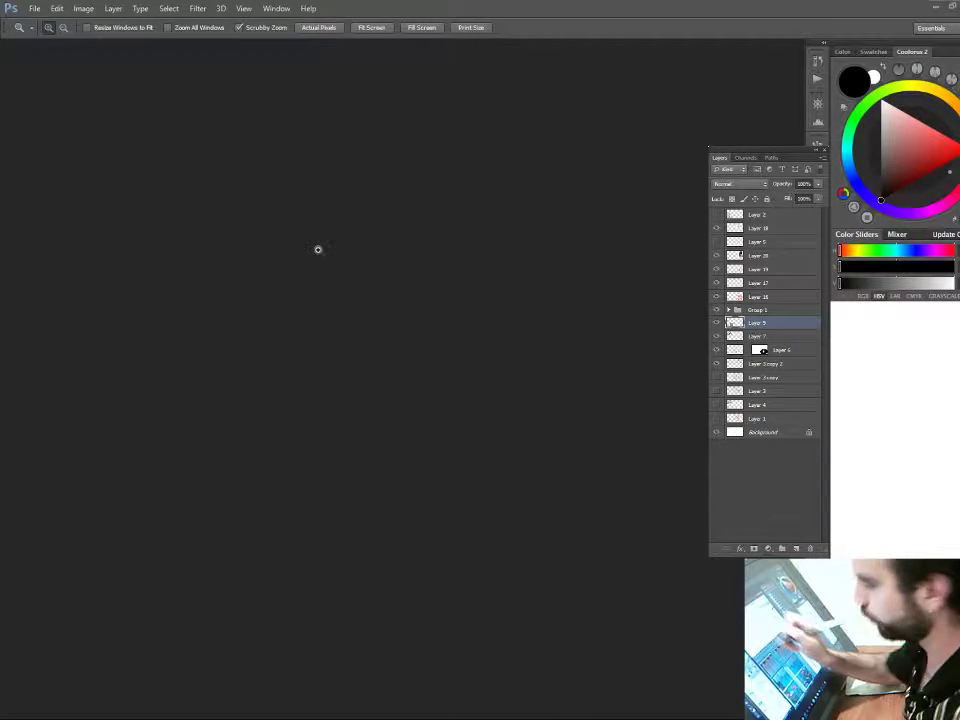
{"action": "key", "text": "ctrl+Tab"}
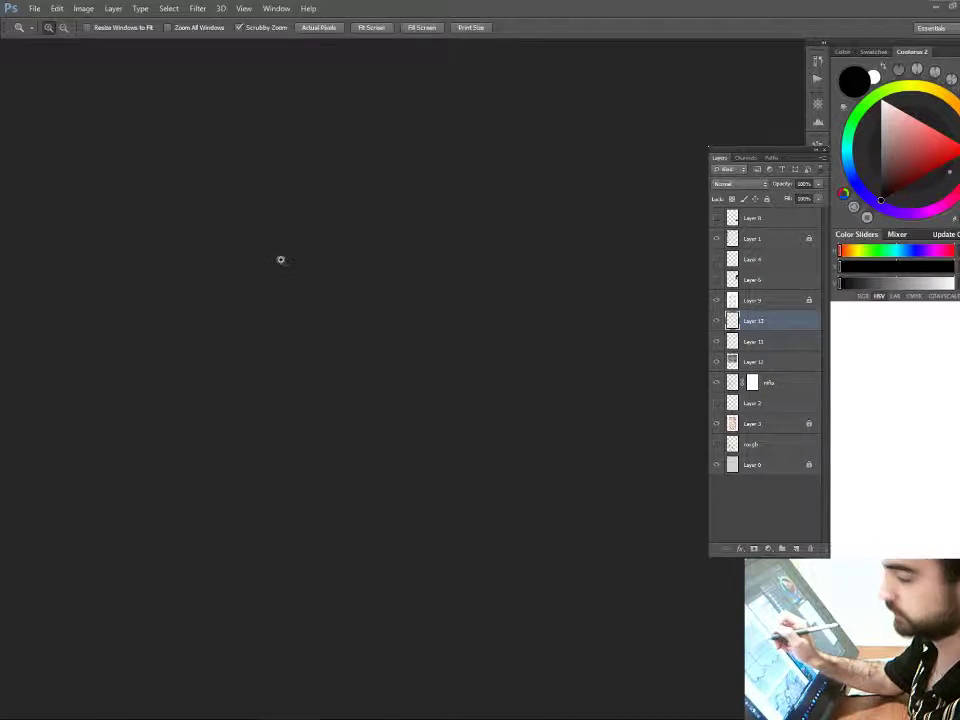
- Refine the curtain drawing on Layer 13 by erasing with a size 32 Eraser and redrawing with a size 5 Brush
{"action": "key", "text": "e"}
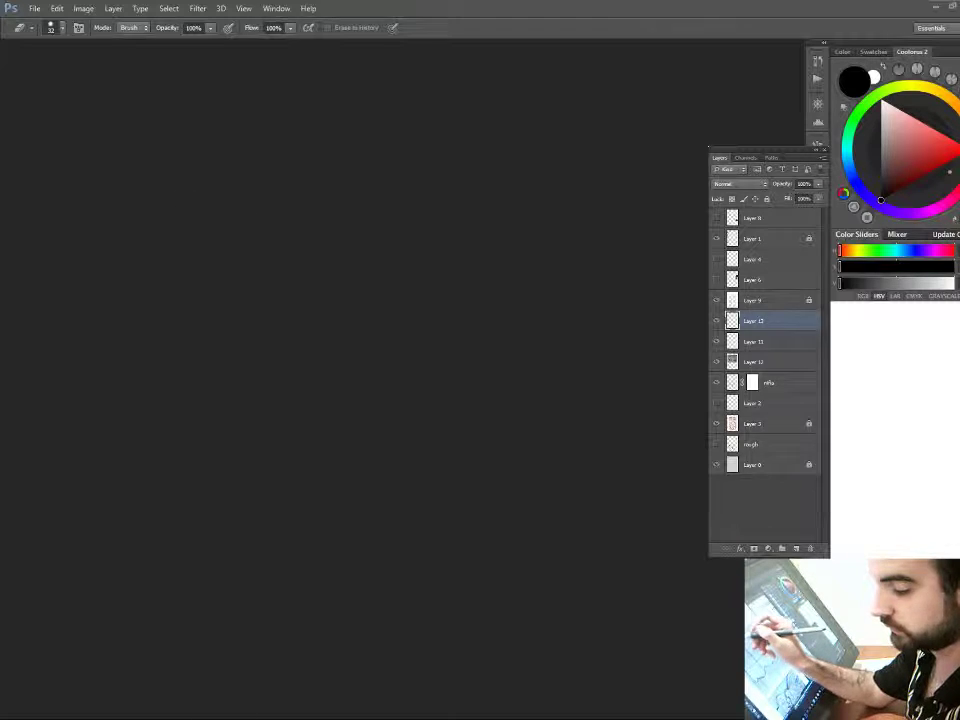
{"action": "key", "text": "b"}
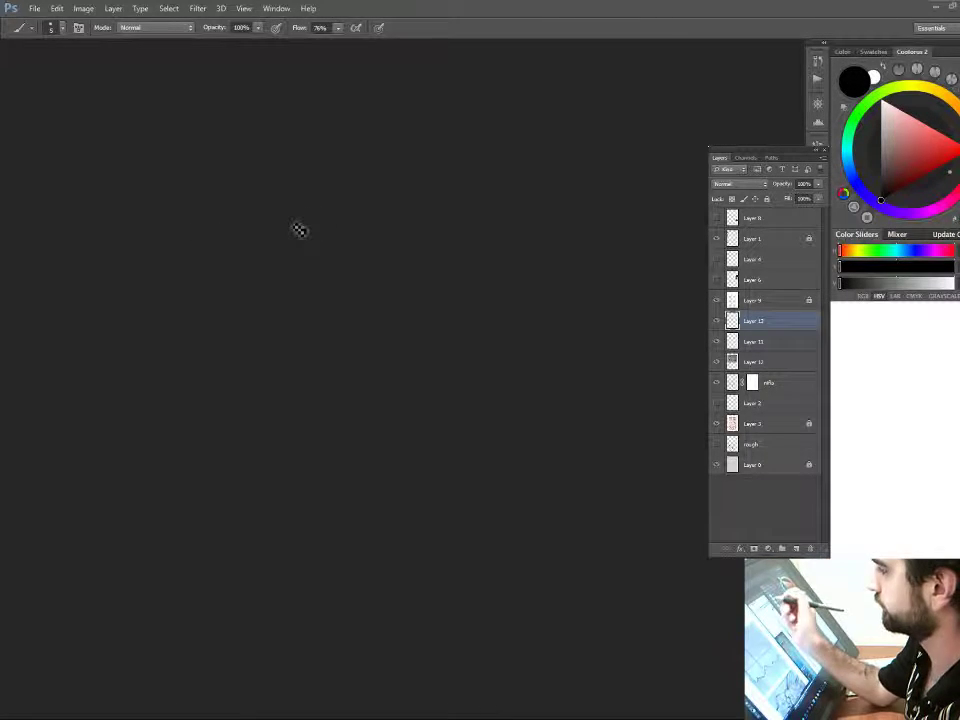
{"action": "key", "text": "z"}
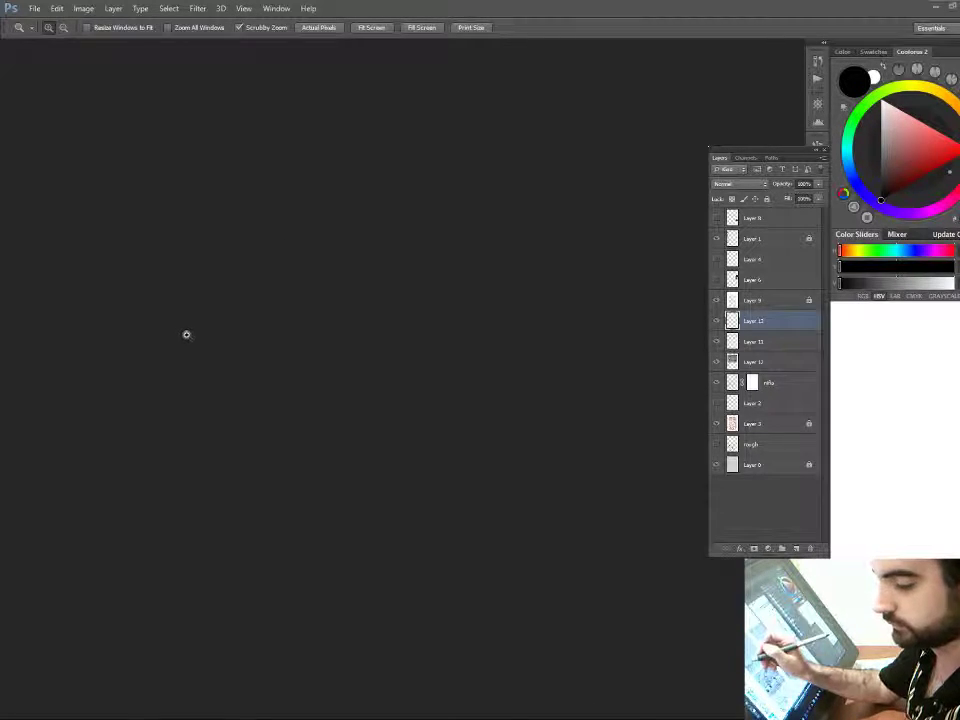
{"action": "key", "text": "b"}
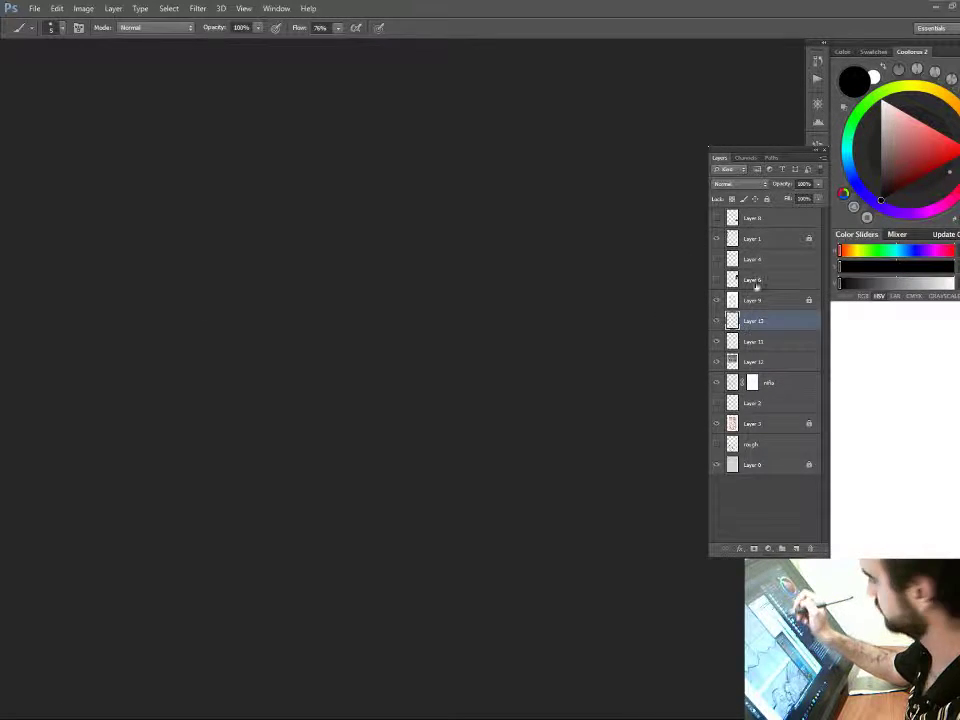
- Set the opacity of the Multiply reference image on Layer 12 to 38% and reselect the drawing on Layer 13
{"action": "left_click_drag", "start_coordinate": [783, 184], "coordinate": [818, 187]}
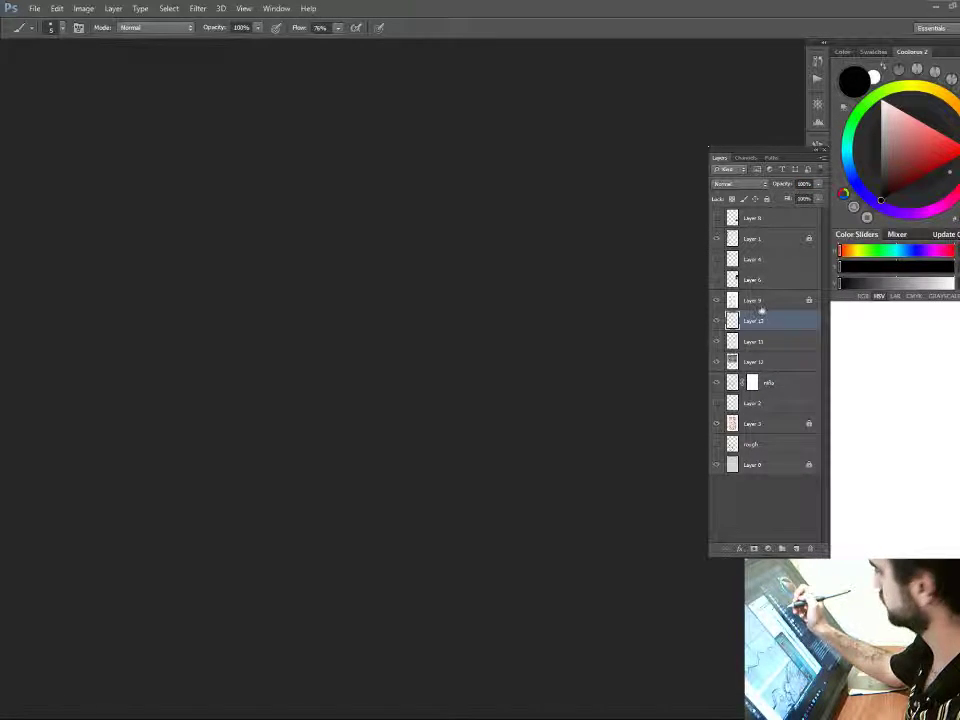
{"action": "left_click", "coordinate": [756, 356]}
{"action": "mouse_move", "coordinate": [781, 188]}
{"action": "left_mouse_down"}
{"action": "mouse_move", "coordinate": [818, 186]}
{"action": "mouse_move", "coordinate": [782, 188]}
{"action": "left_mouse_up"}
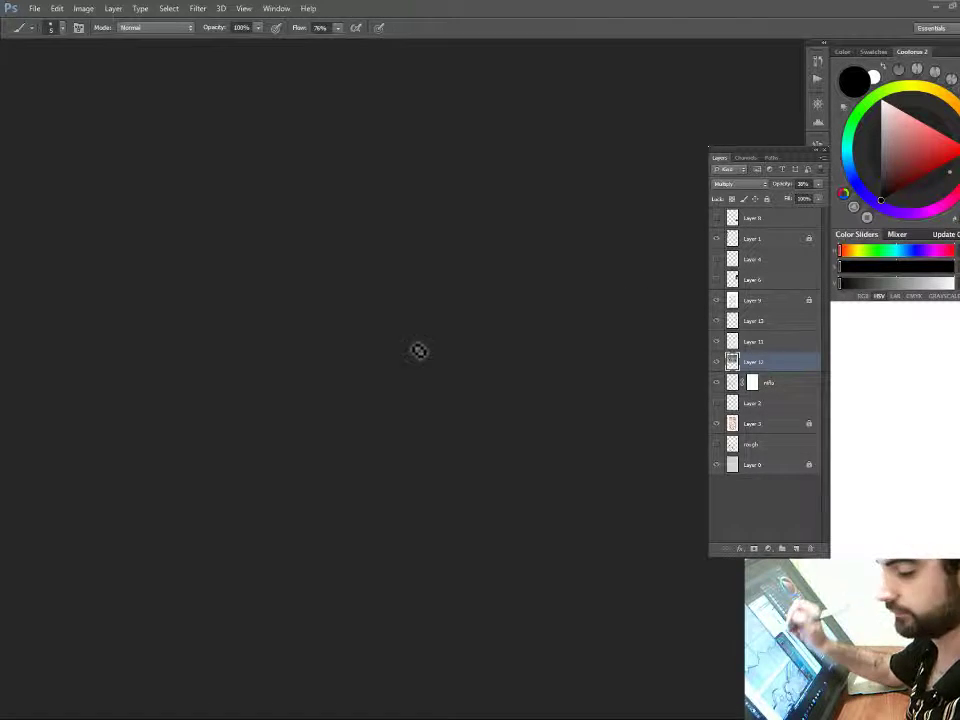
{"action": "key", "text": "v"}
{"action": "left_click", "coordinate": [376, 362]}
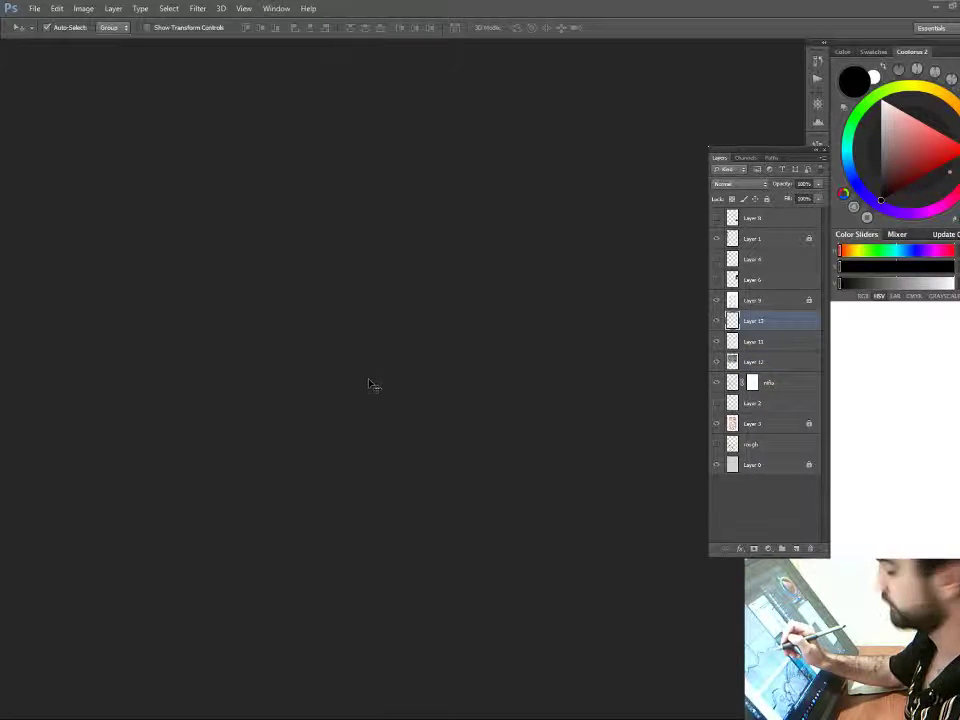
- Continue drawing over the fainter reference on Layer 13 with the size 5 Brush, erasing stray lines where needed
{"action": "key", "text": "b"}
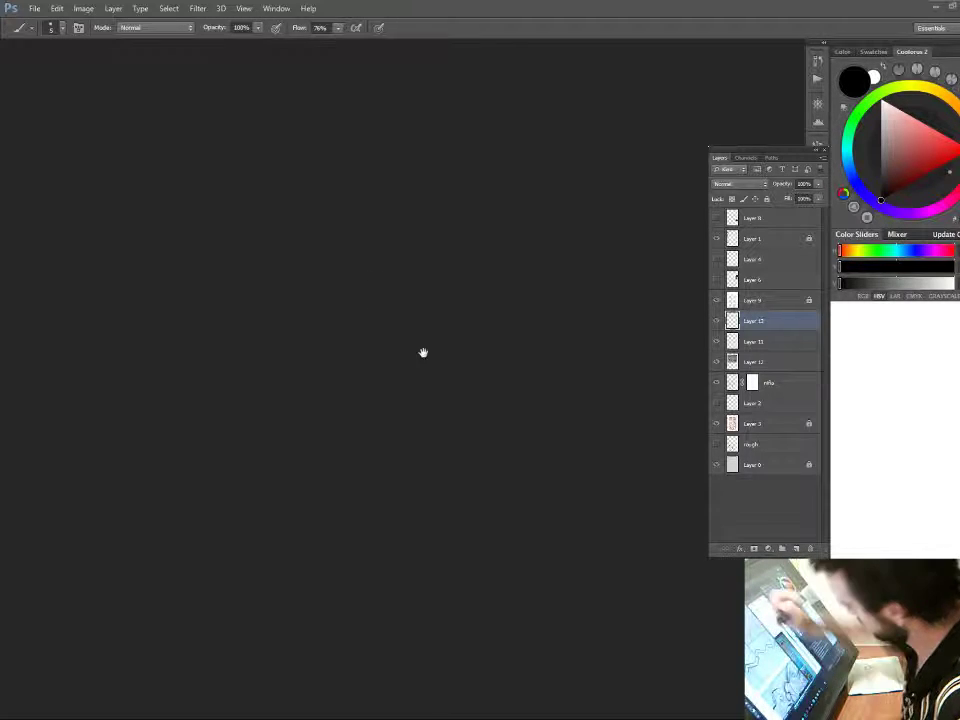
{"action": "key", "text": "r"}
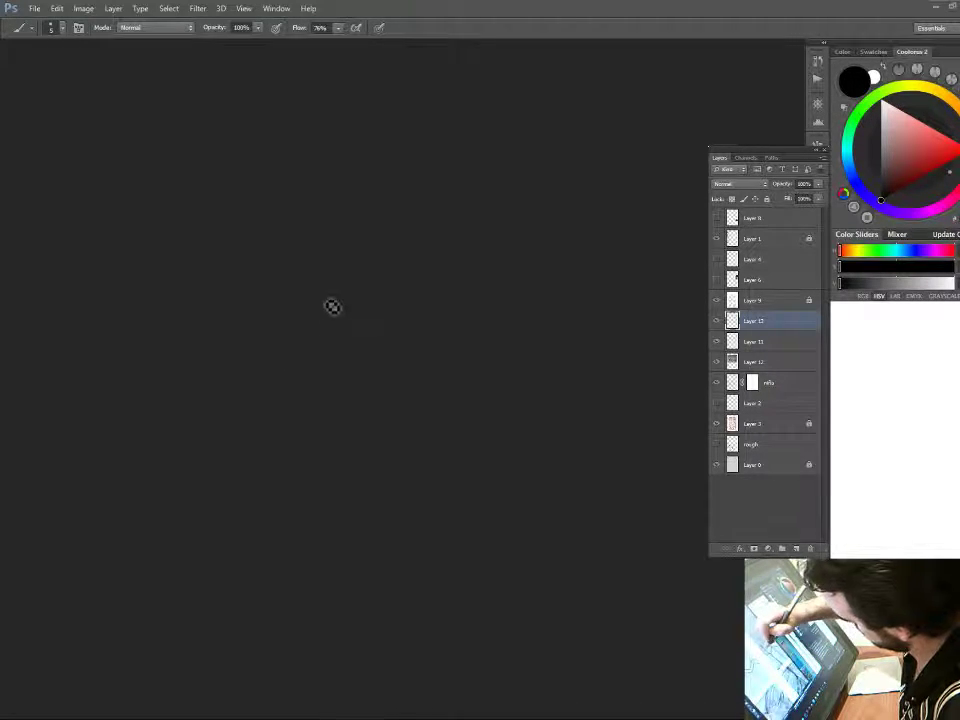
{"action": "key", "text": "e"}
{"action": "key", "text": "b"}
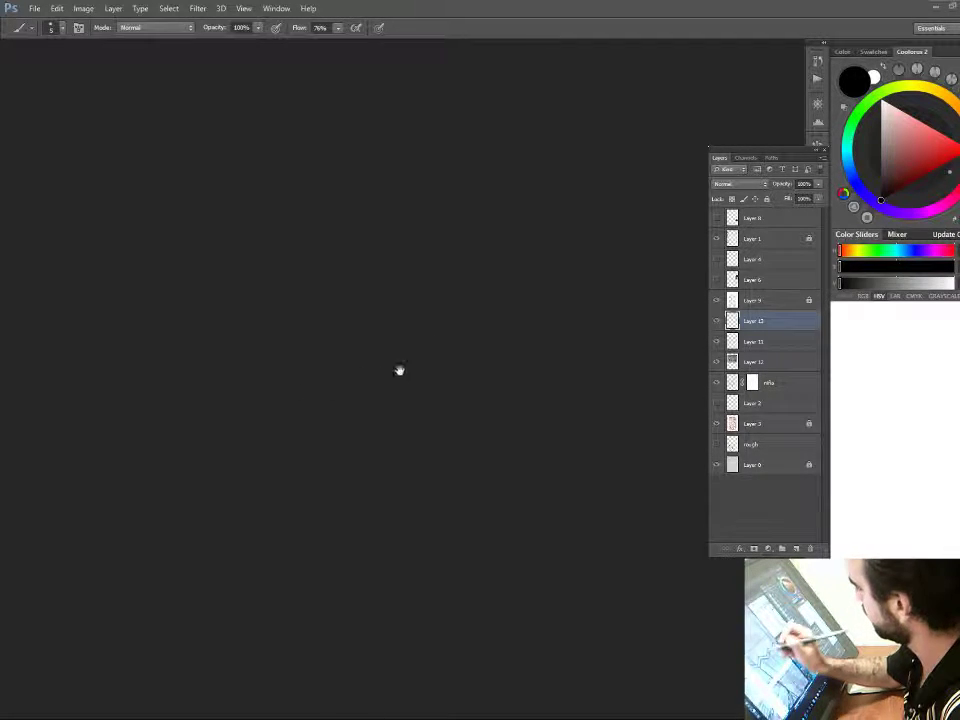
- Erase unwanted lines on Layer 13 with the size 32 Eraser and redraw them with the Brush tool
{"action": "key", "text": "e"}
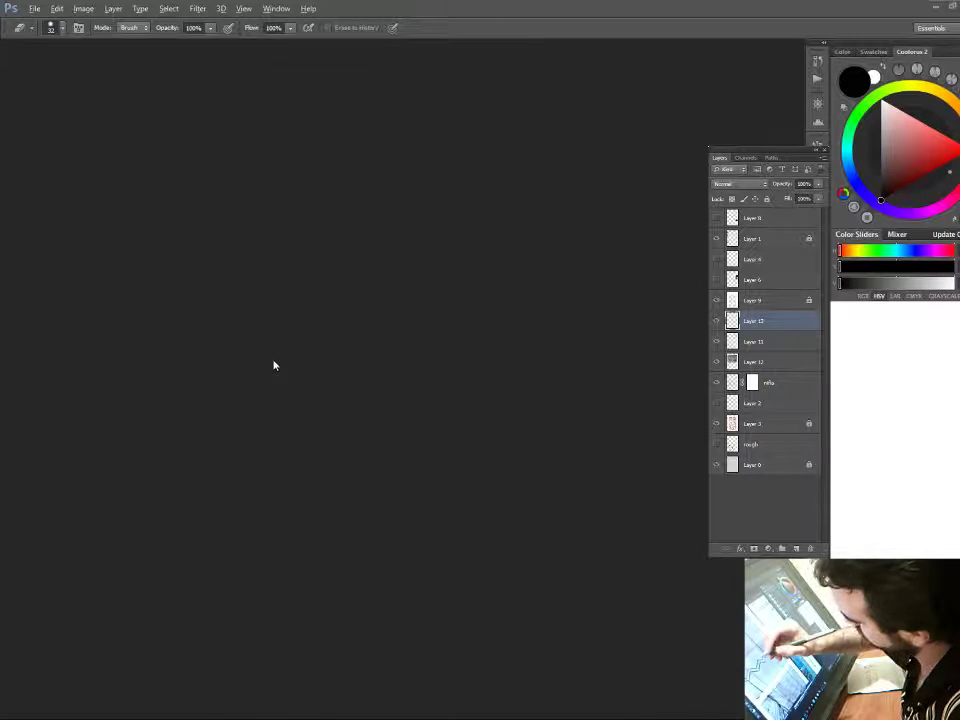
{"action": "key", "text": "b"}
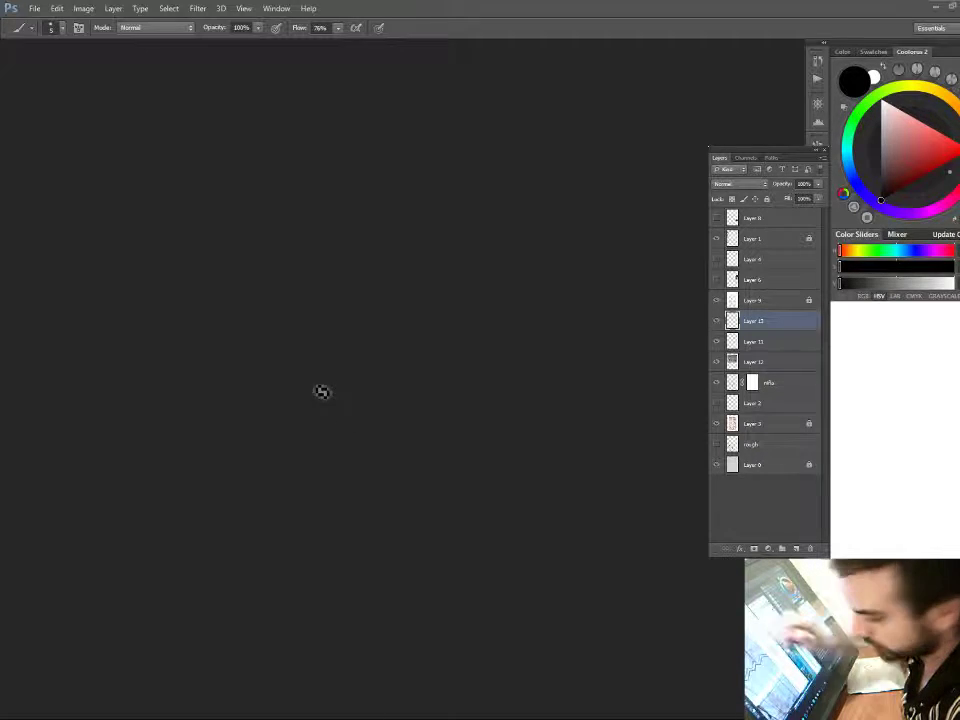
{"action": "key", "text": "z"}
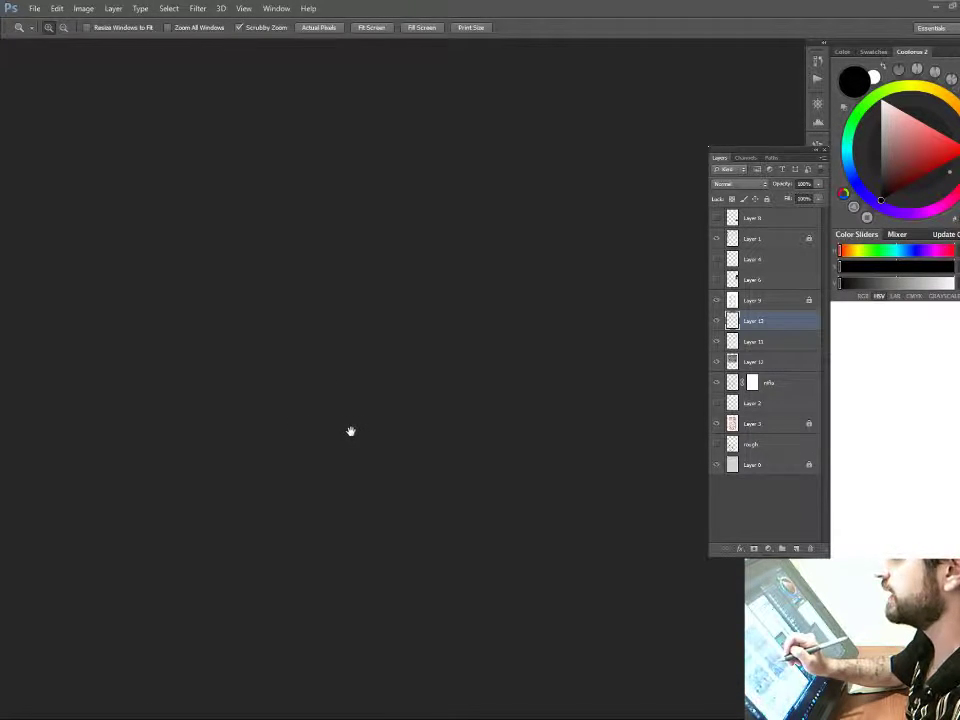
{"action": "key", "text": "b"}
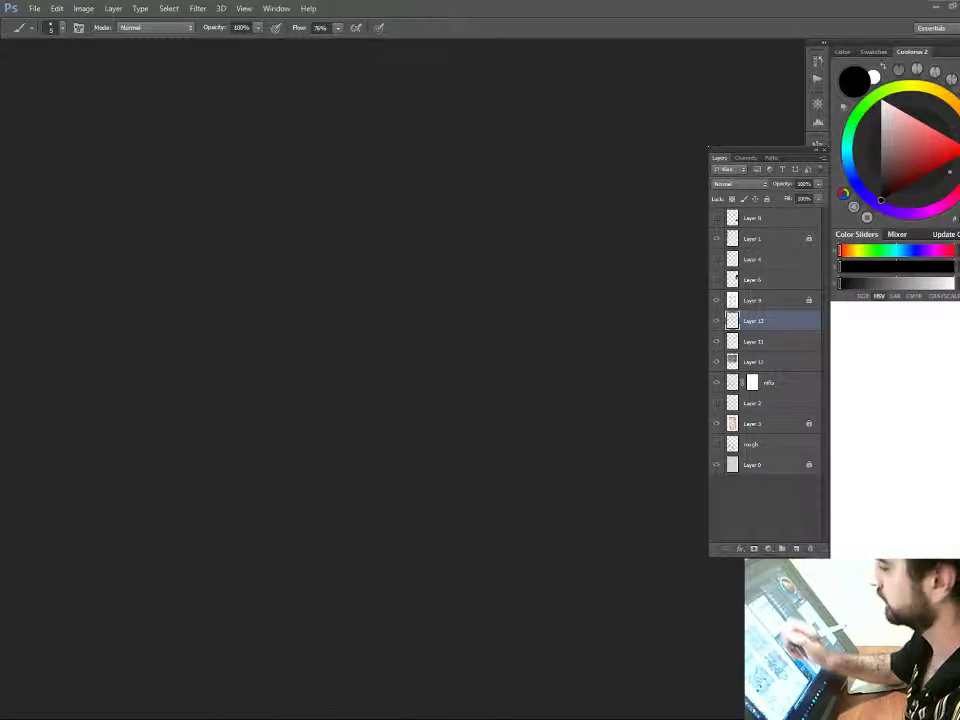
- Correct the Layer 13 line work with a size 14 Eraser and size 5 Brush, consulting the other open document for comparison
{"action": "key", "text": "e"}
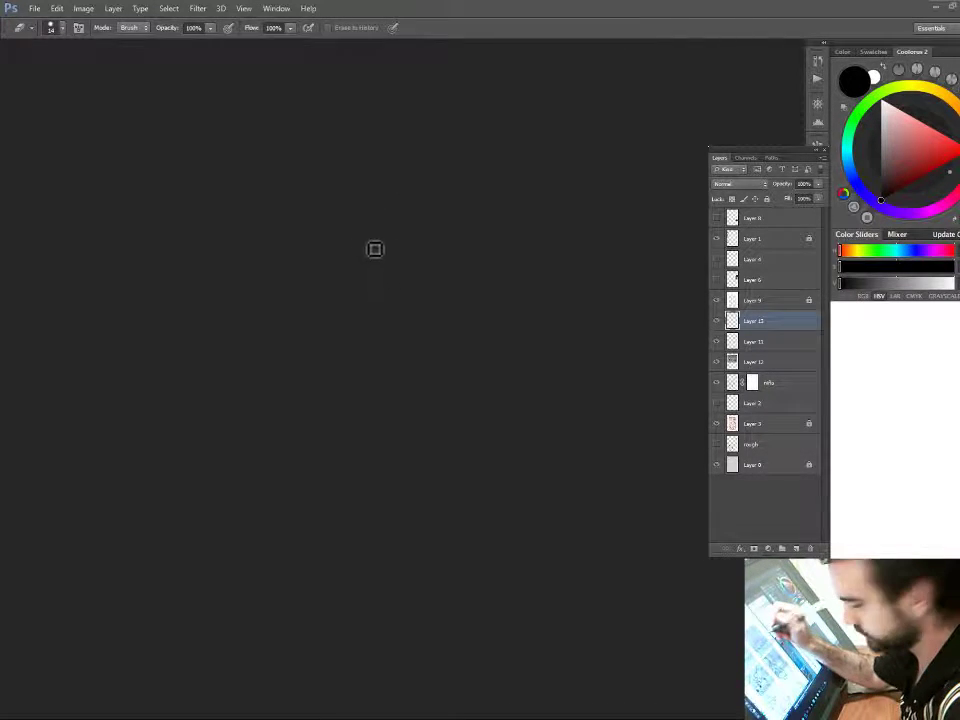
{"action": "key", "text": "b"}
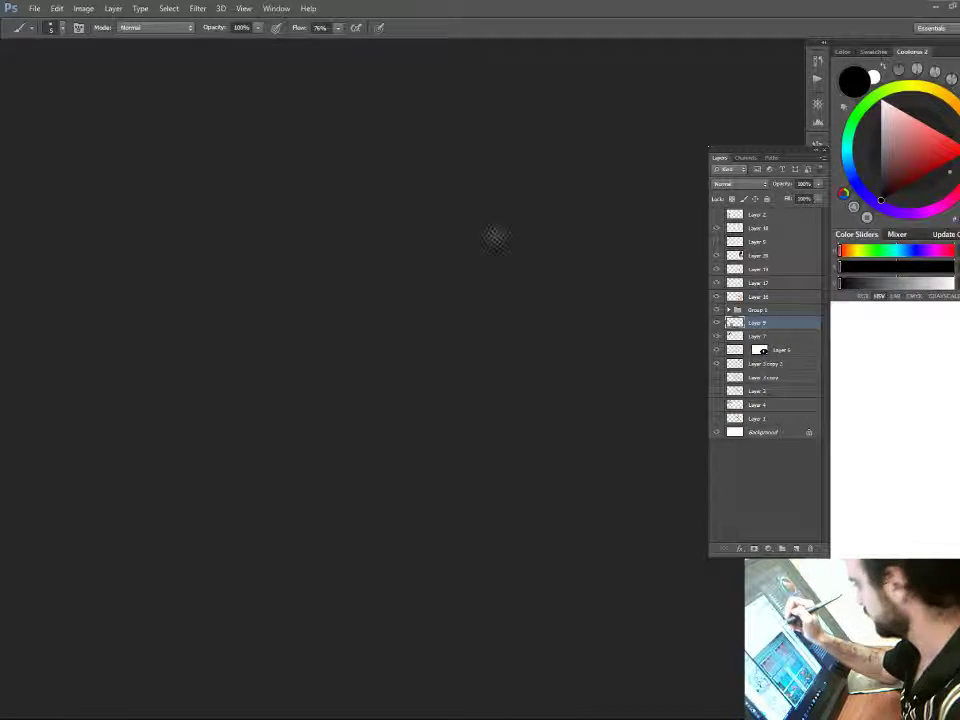
{"action": "key", "text": "e"}
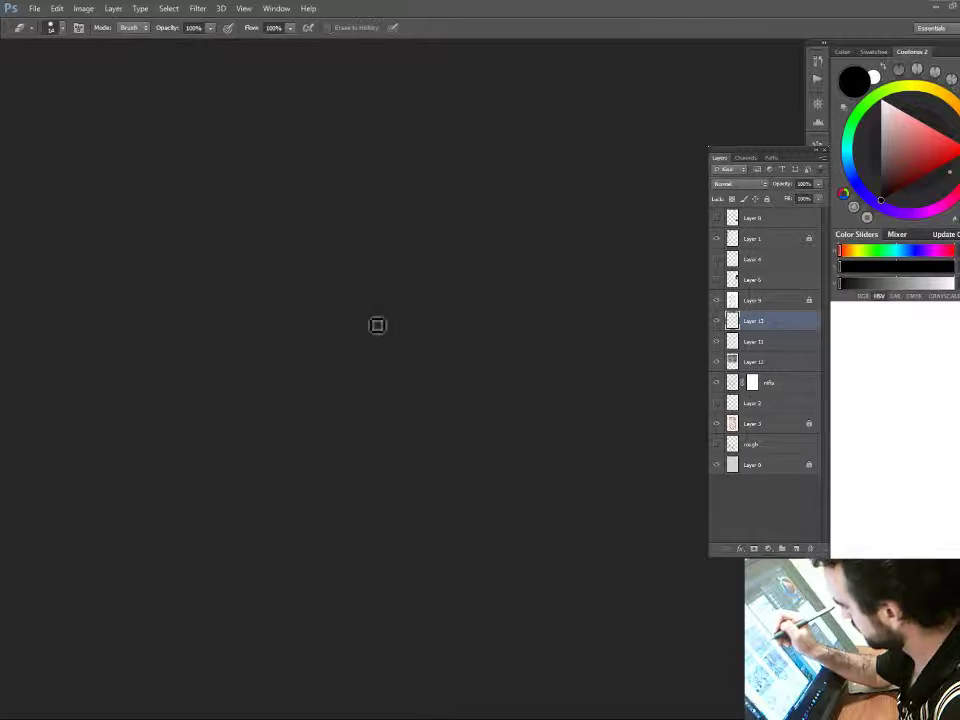
{"action": "key", "text": "b"}
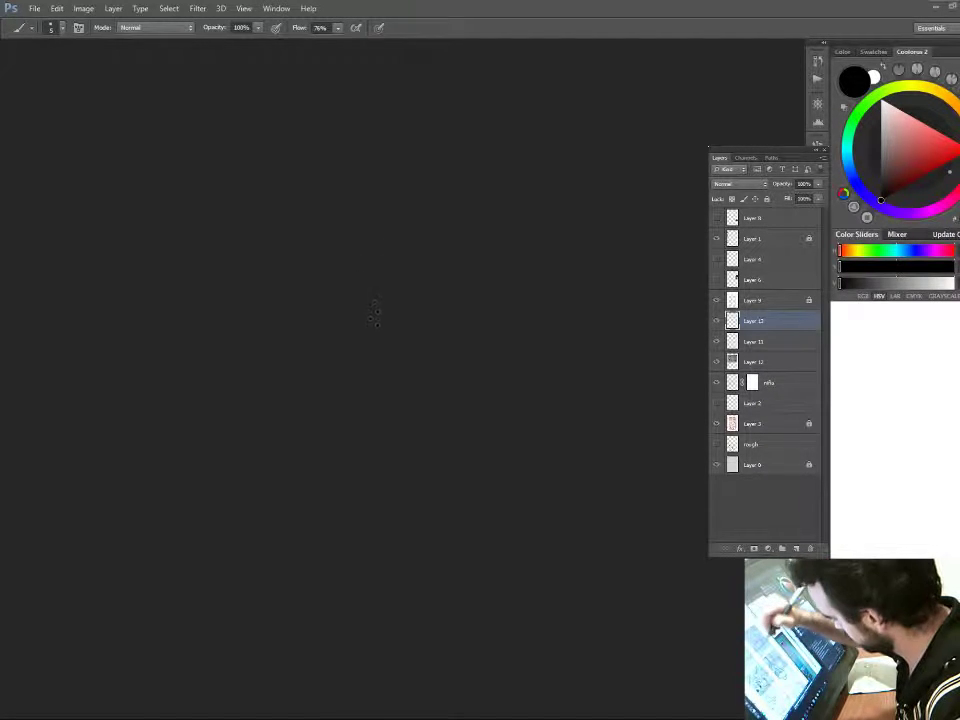
{"action": "key", "text": "ctrl+Tab"}
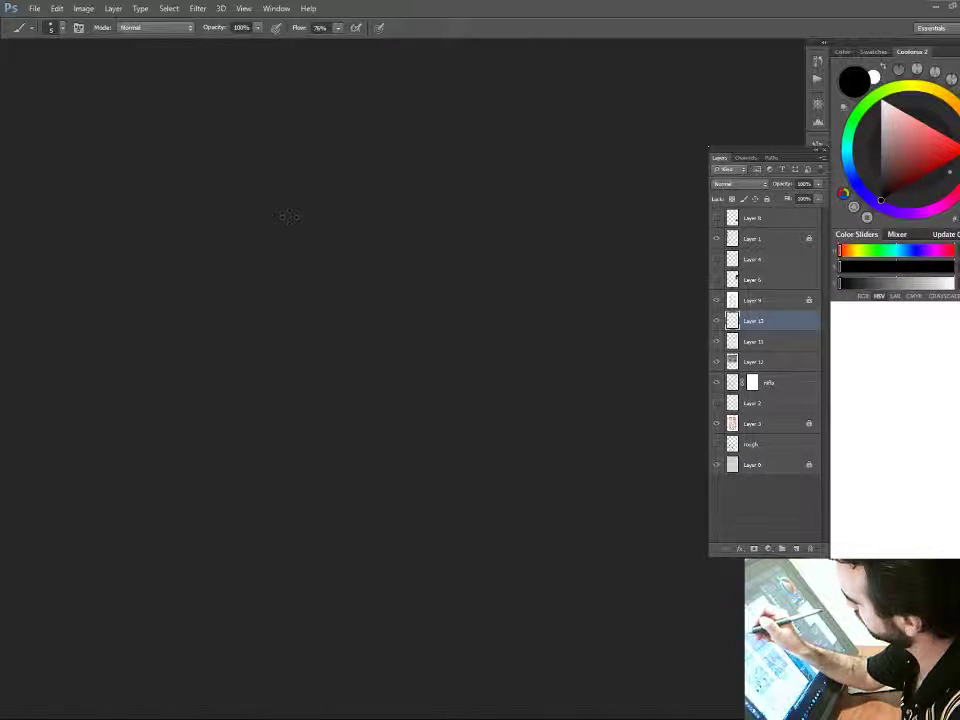
- Clean up the Layer 13 drawing with the size 14 Eraser and add further lines with the Brush tool
{"action": "key", "text": "e"}
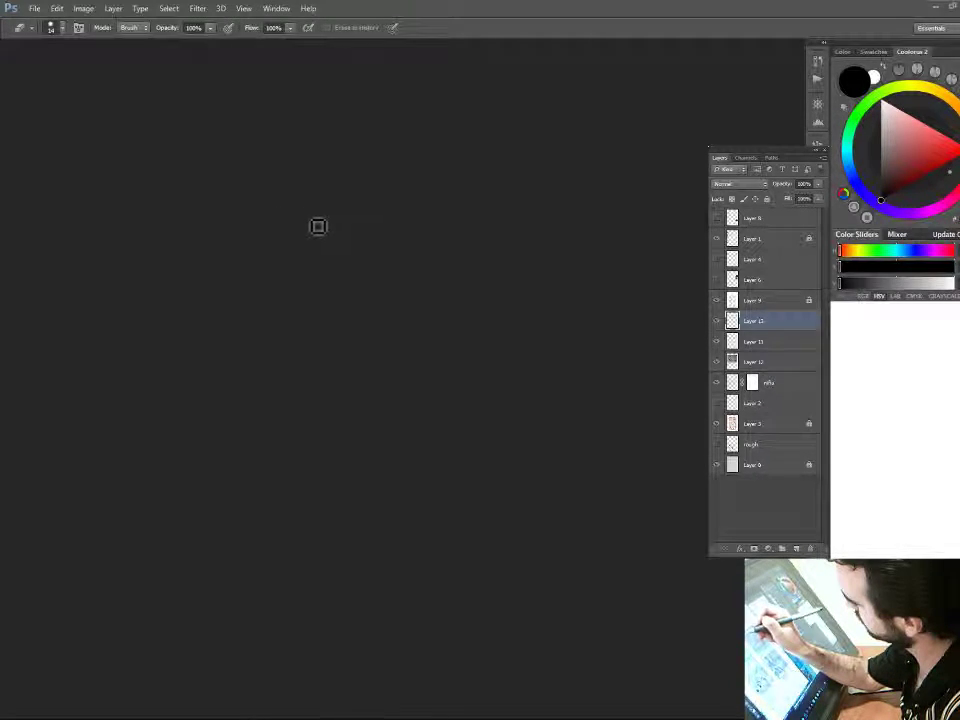
{"action": "key", "text": "b"}
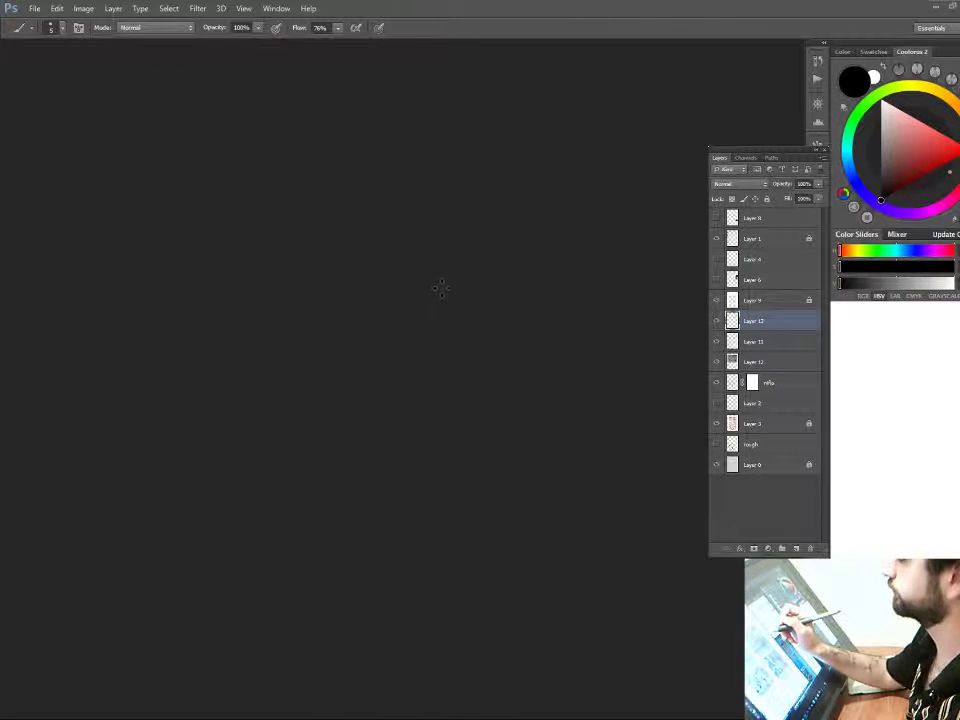
{"action": "key", "text": "z"}
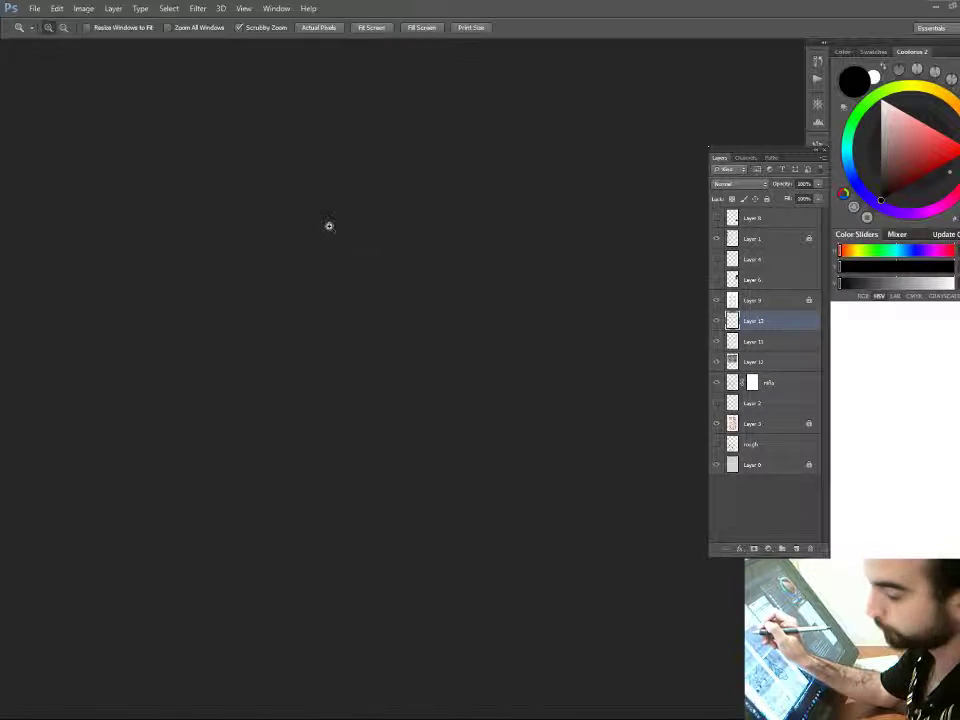
{"action": "key", "text": "b"}
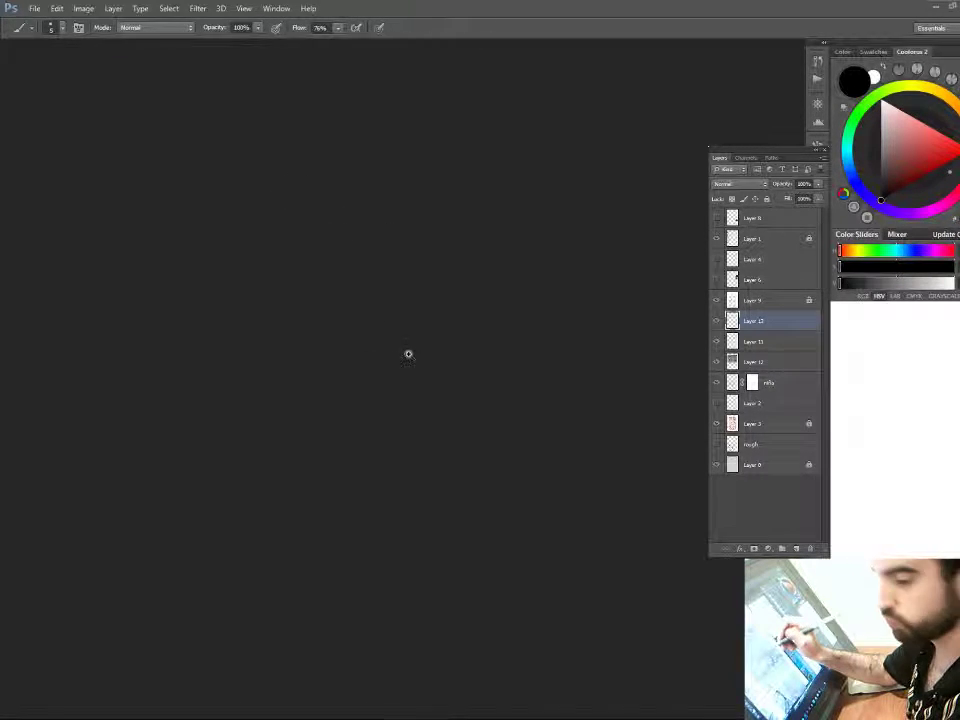
- Hide the reference on Layer 12, move it below the rough layer, and hide Layer 3
{"action": "key", "text": "z"}
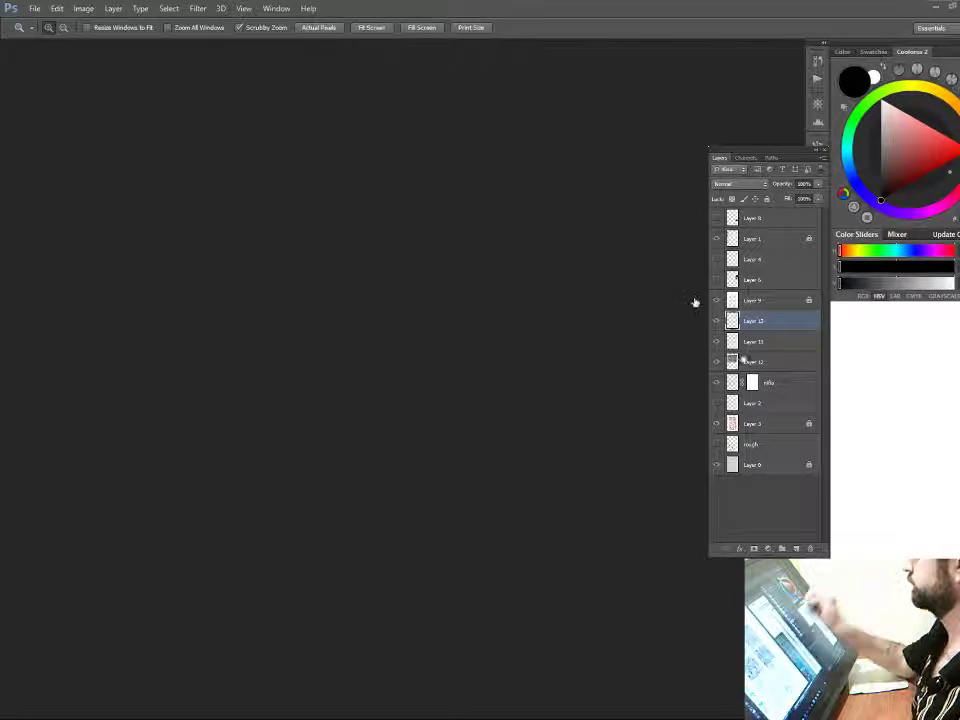
{"action": "left_click", "coordinate": [716, 362]}
{"action": "left_click_drag", "start_coordinate": [773, 364], "coordinate": [758, 450]}
{"action": "left_click", "coordinate": [745, 404]}
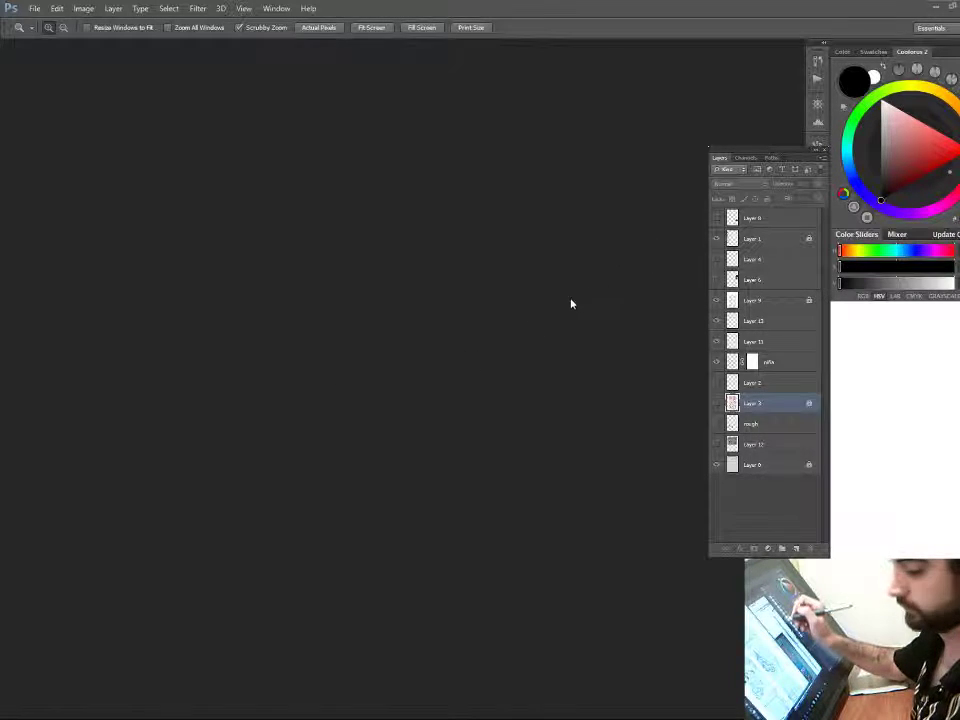
- Add a new layer above Layer 13, draw on it with the size 5 Brush, and erase with the size 14 Eraser
{"action": "key", "text": "v"}
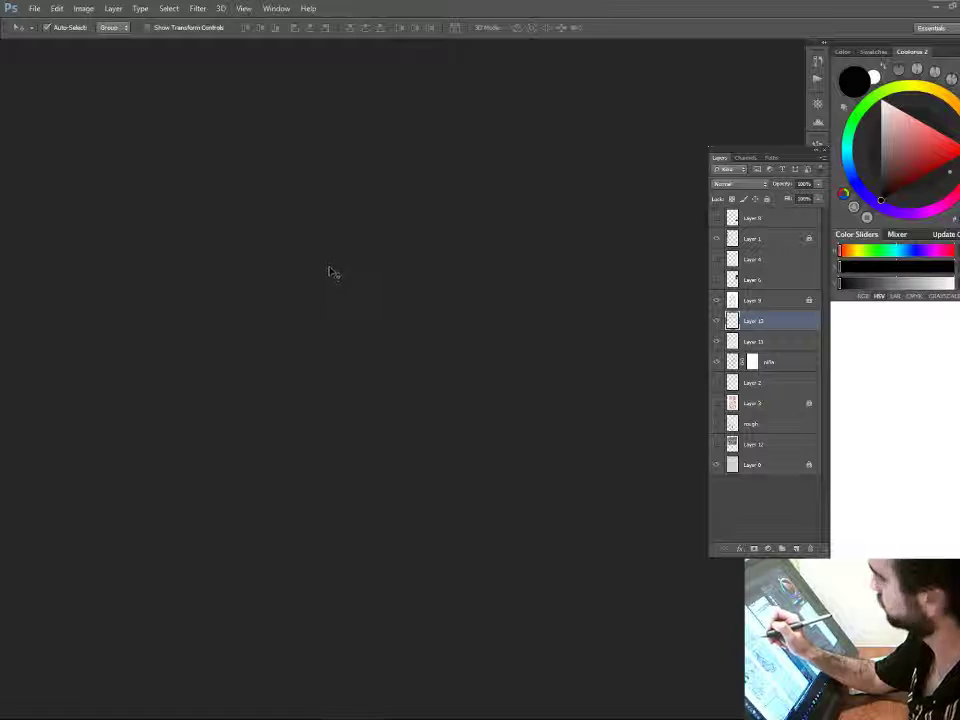
{"action": "key", "text": "b"}
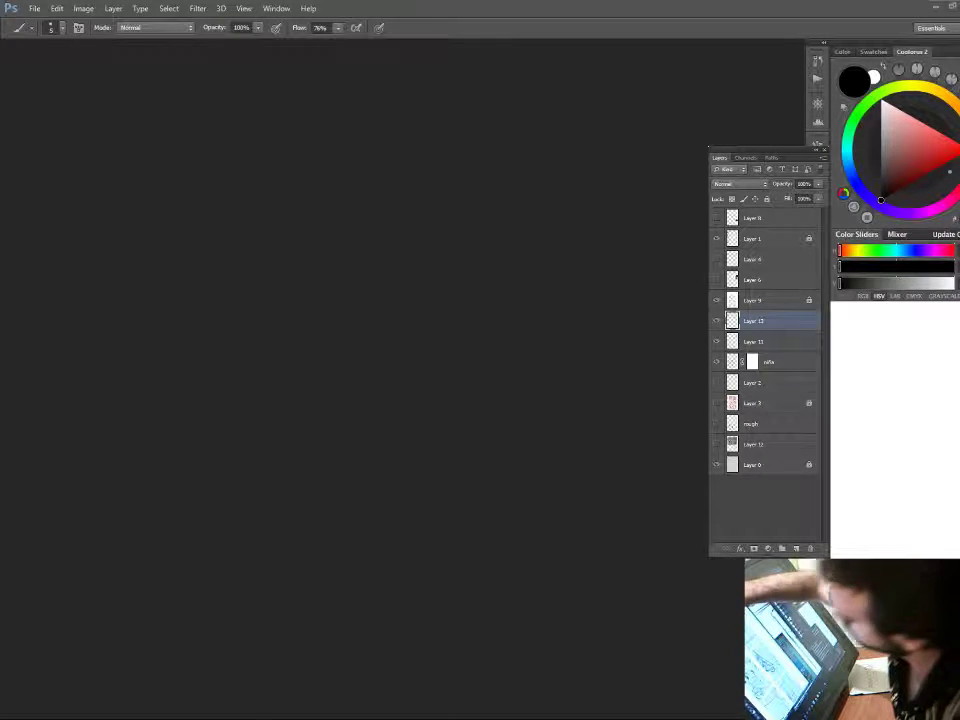
{"action": "key", "text": "v"}
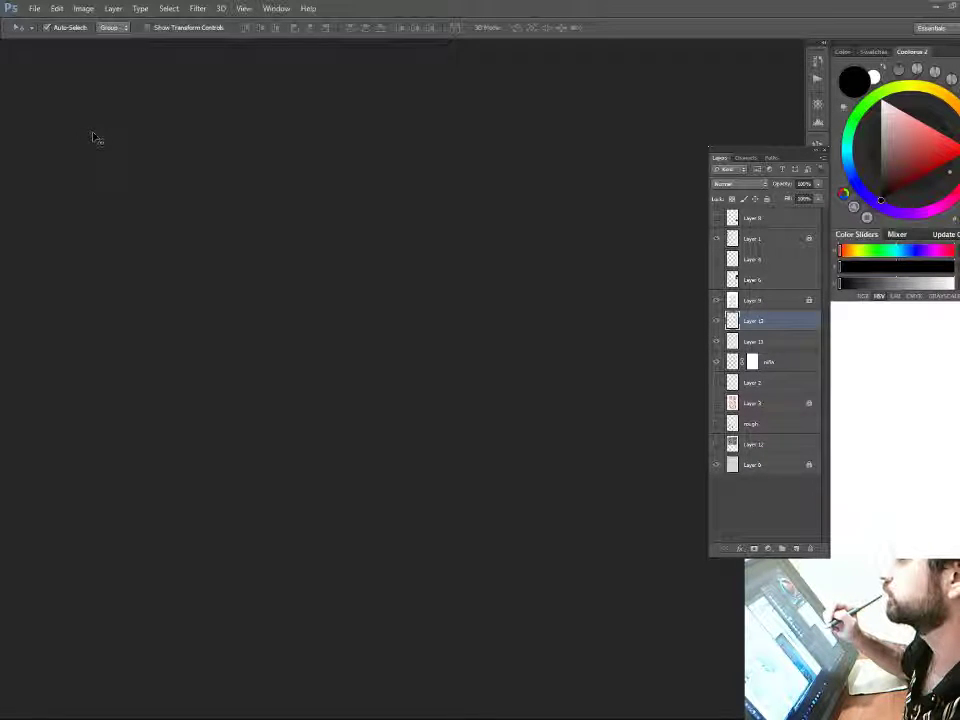
{"action": "key", "text": "b"}
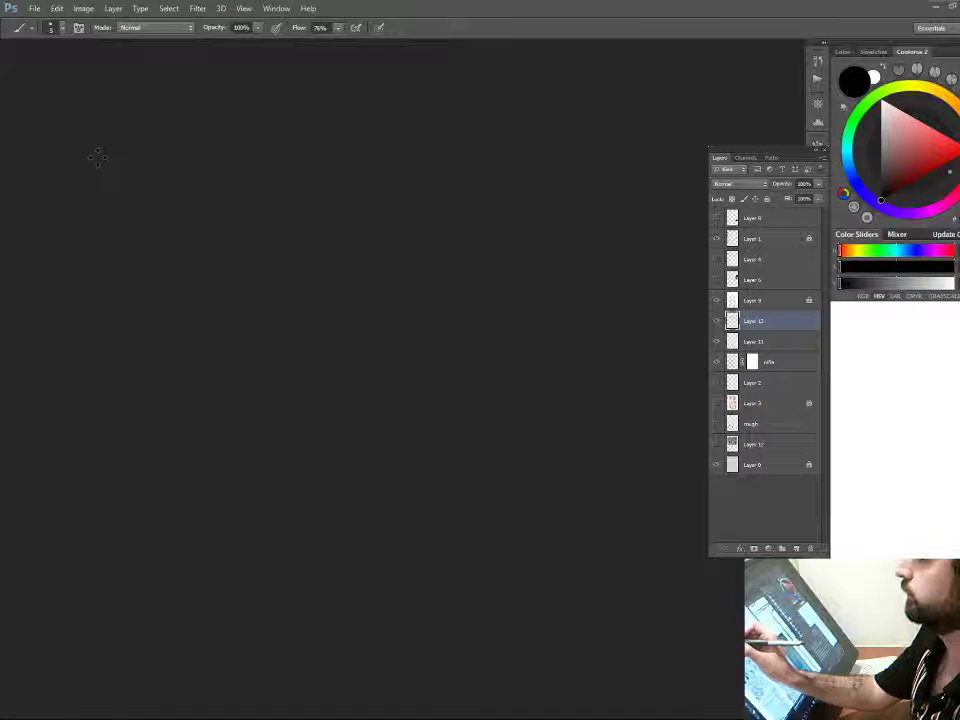
{"action": "left_click", "coordinate": [796, 548]}
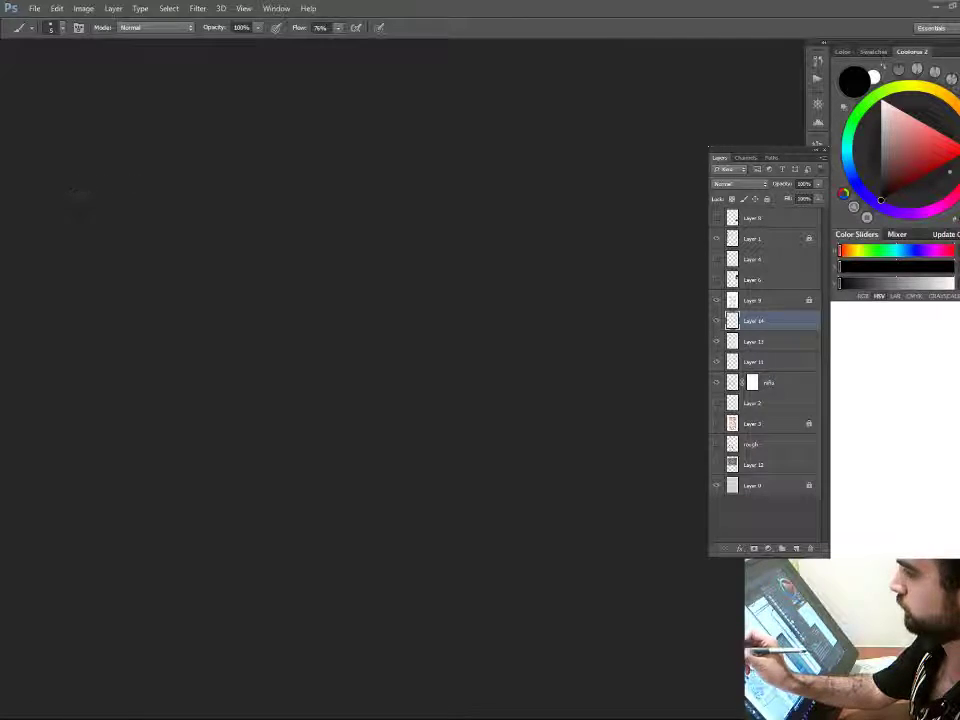
{"action": "key", "text": "e"}
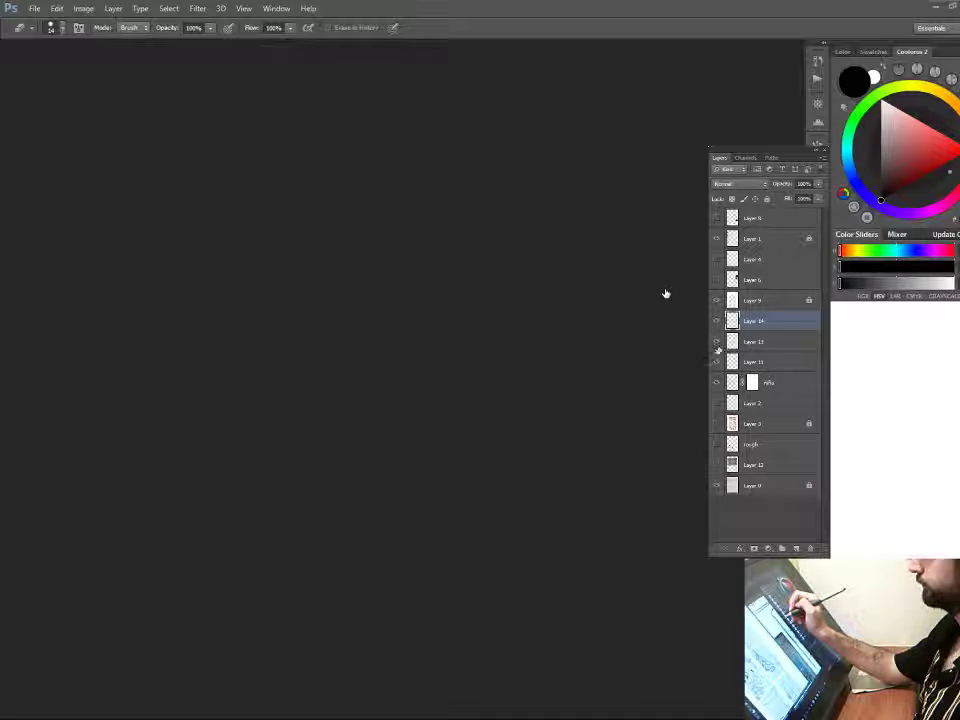
- Select the curtain sketch on Layer 11 and clean it up with the size 14 Eraser
{"action": "key", "text": "alt+bracketleft"}
{"action": "key", "text": "alt+bracketleft"}
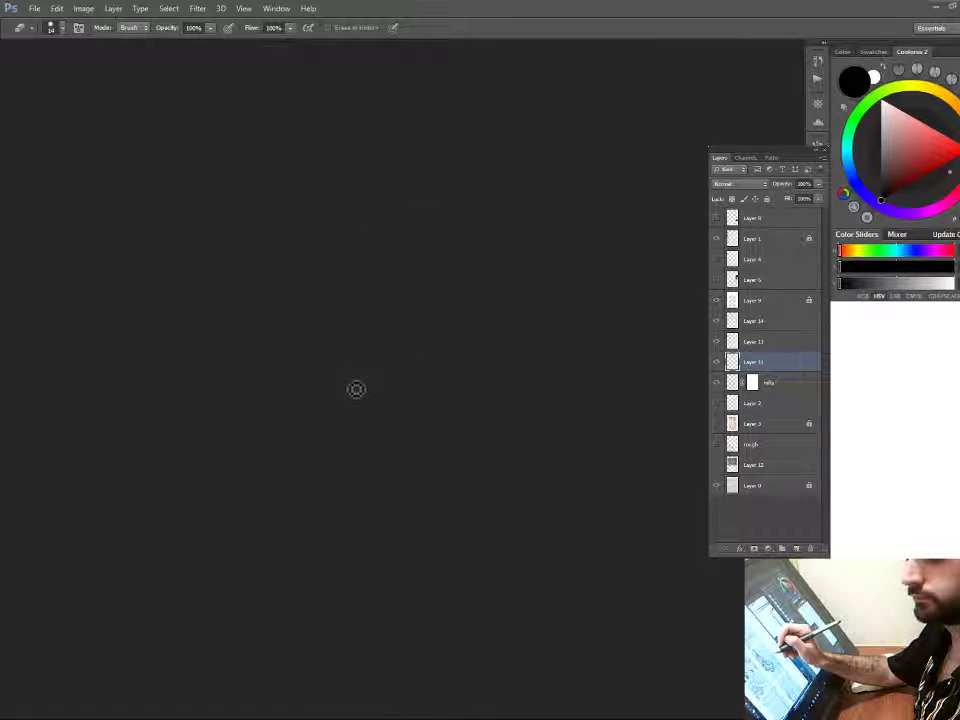
{"action": "key", "text": "z"}
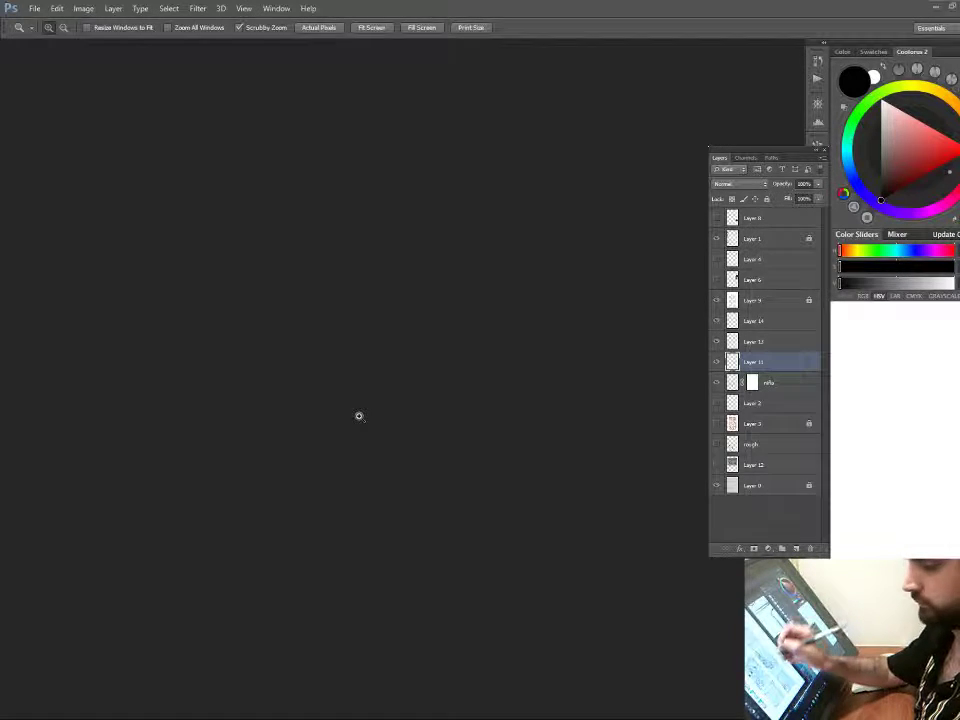
- Select the niña layer through its drawing on the canvas and make its layer mask active for the size 5 Brush
{"action": "key", "text": "v"}
{"action": "left_click", "coordinate": [294, 392]}
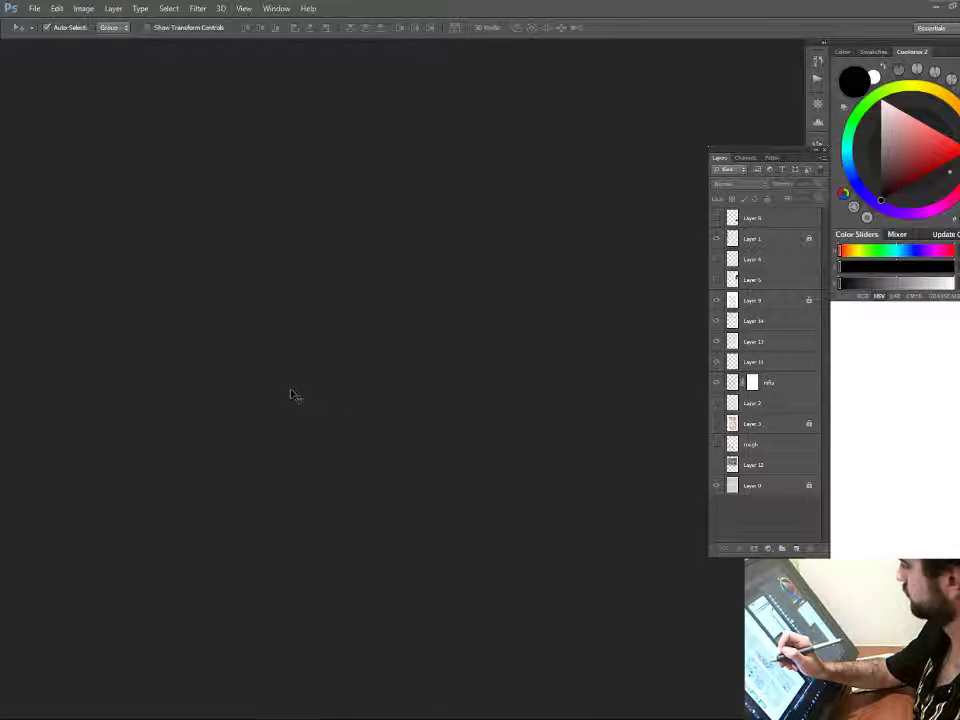
{"action": "left_click", "coordinate": [291, 375]}
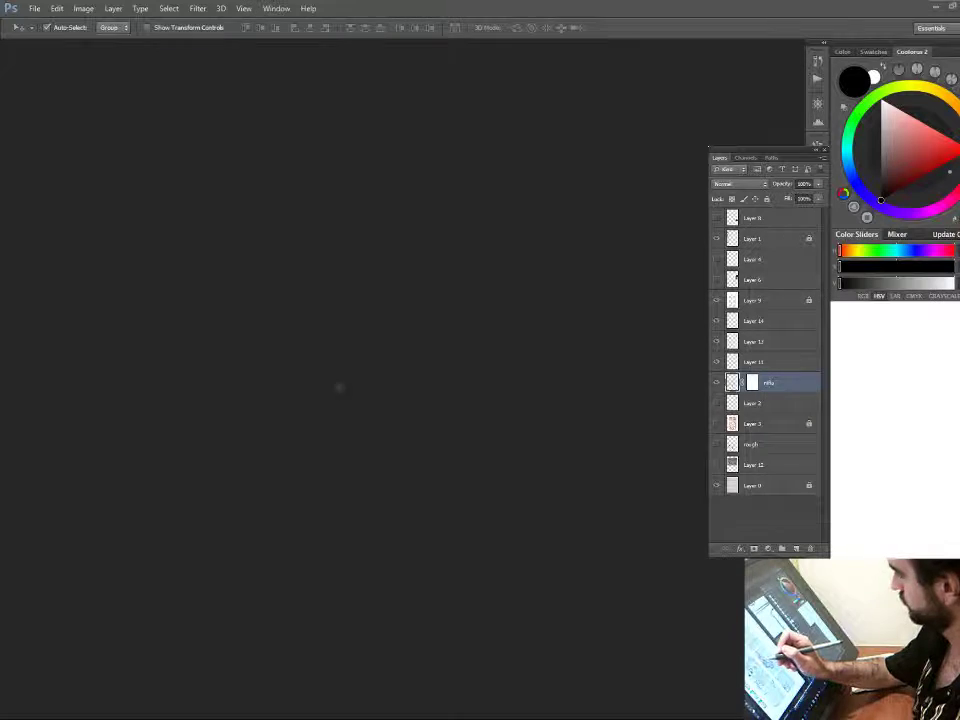
{"action": "key", "text": "b"}
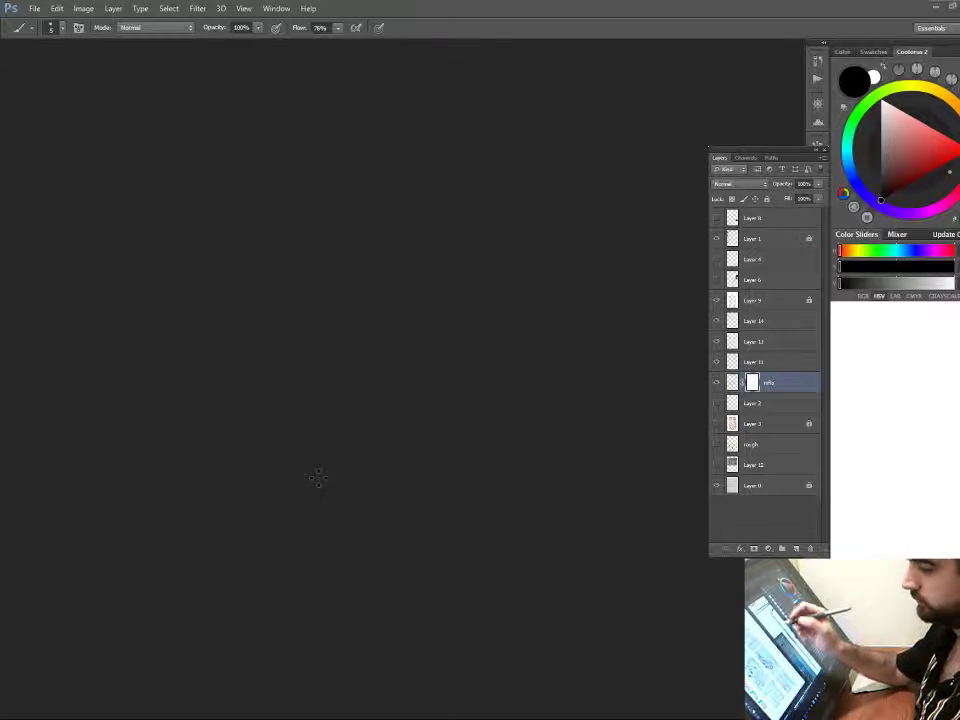
- Turn off the Move tool's Auto-Select, then hide a lassoed area of the niña drawing on its layer mask and deselect
{"action": "key", "text": "v"}
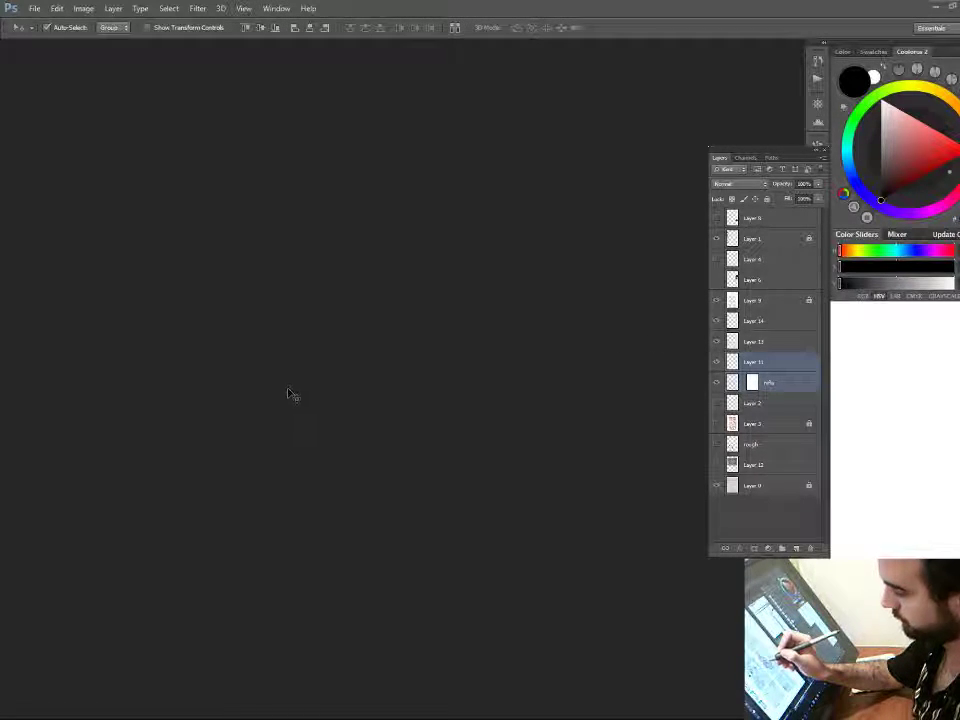
{"action": "left_click", "coordinate": [46, 27]}
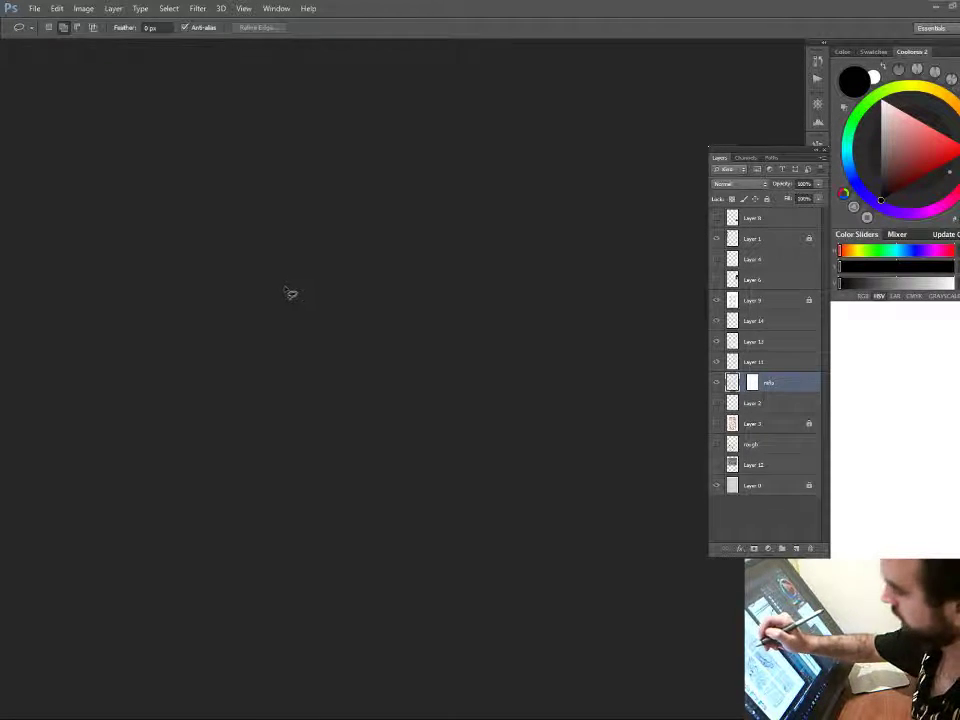
{"action": "left_click_drag", "start_coordinate": [338, 423], "coordinate": [319, 244]}
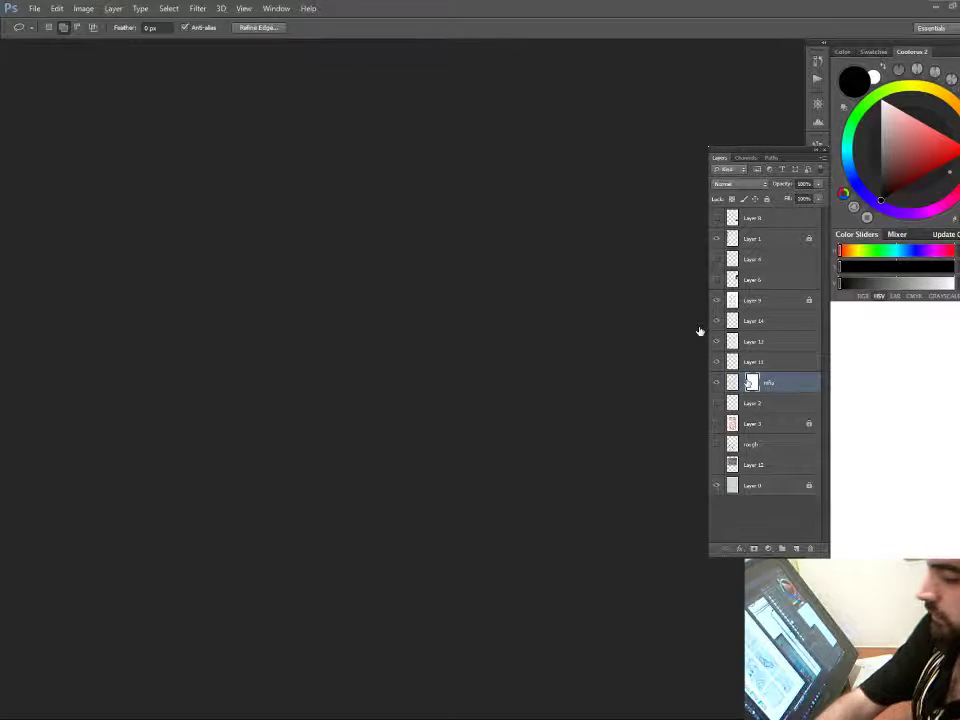
{"action": "key", "text": "ctrl+d"}
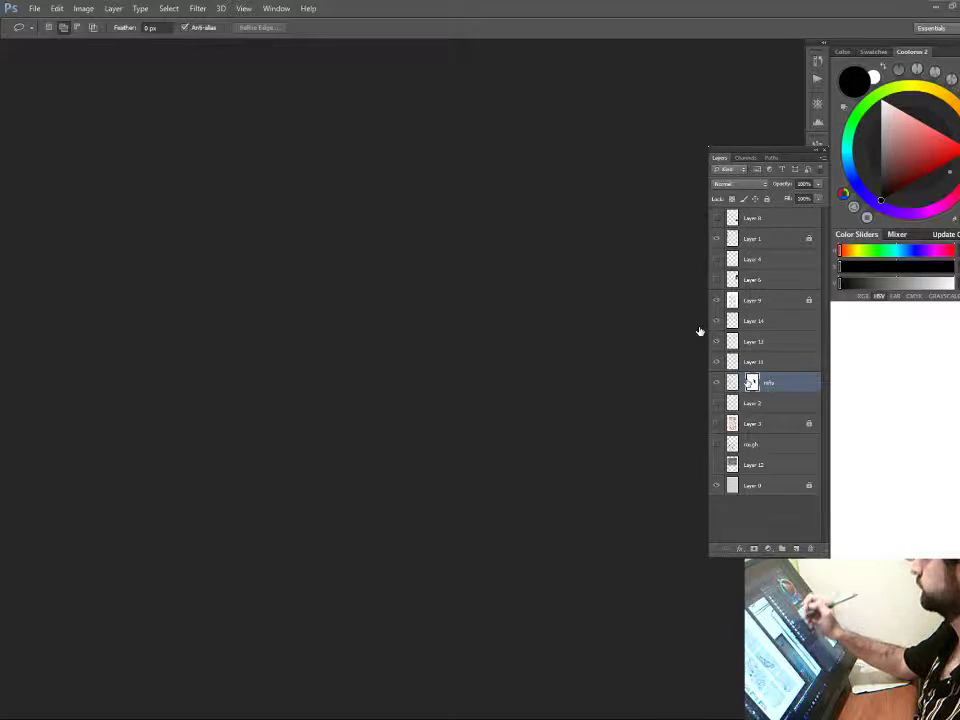
- Add a new layer above Layer 1 and start a black leafy branch over the lower-left window pane with the size 18 Brush
{"action": "key", "text": "z"}
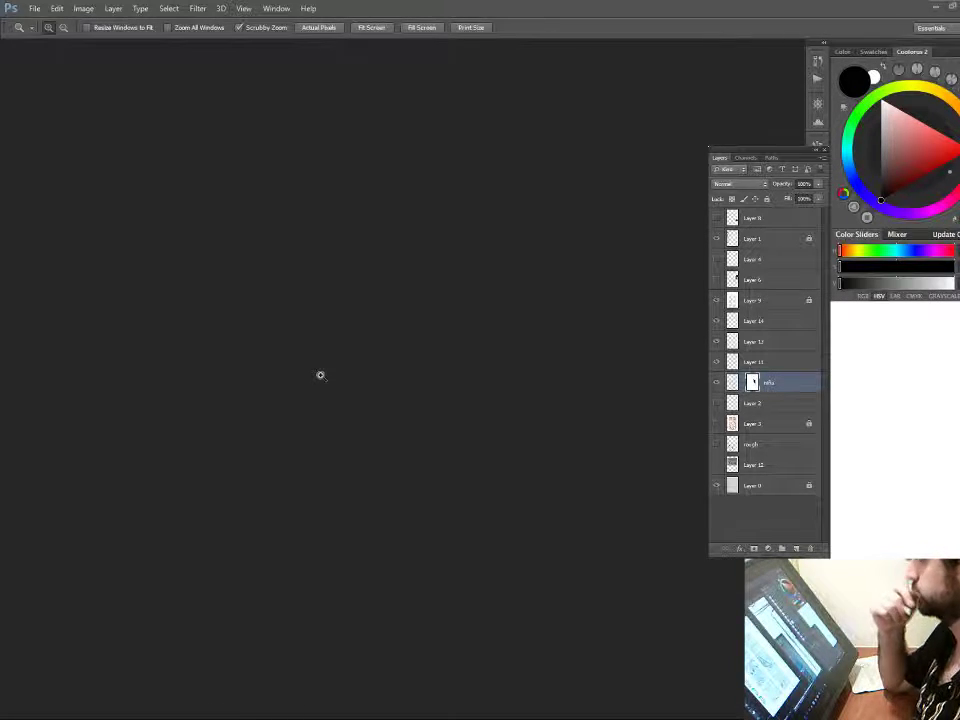
{"action": "left_click", "coordinate": [765, 239]}
{"action": "left_click", "coordinate": [783, 548]}
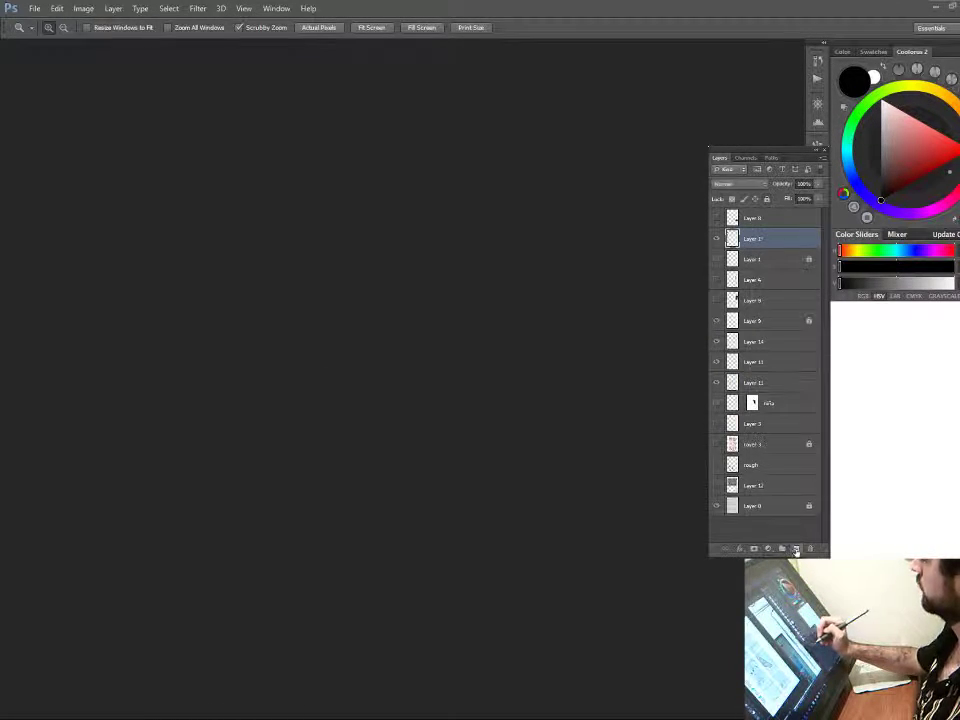
{"action": "key", "text": "b"}
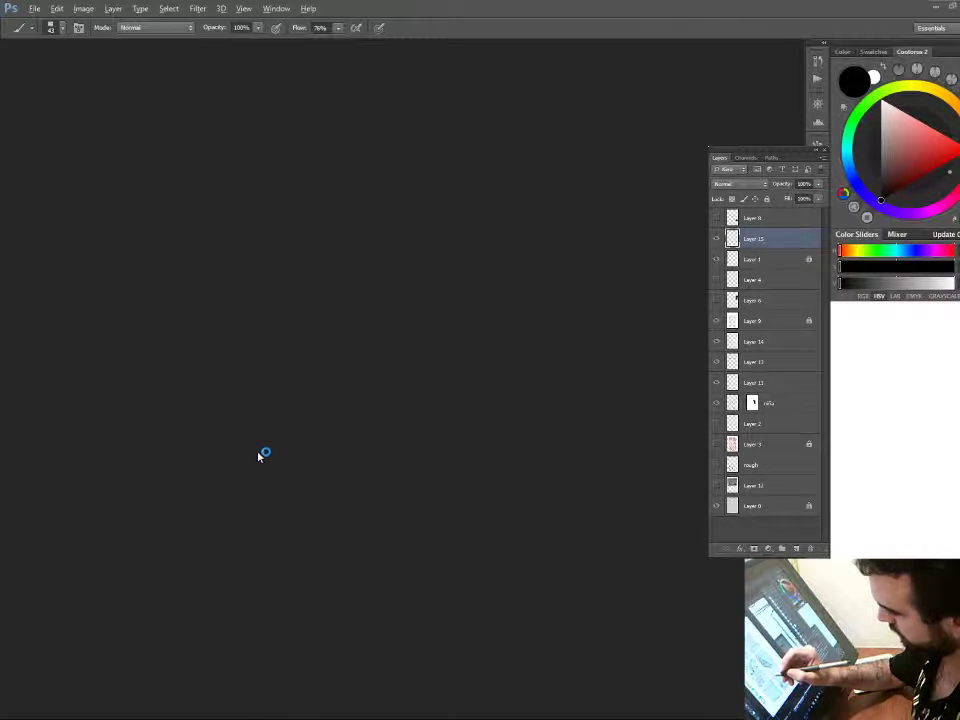
{"action": "key", "text": "bracketleft"}
{"action": "key", "text": "bracketleft"}
{"action": "key", "text": "bracketleft"}
{"action": "key", "text": "bracketleft"}
{"action": "key", "text": "bracketleft"}
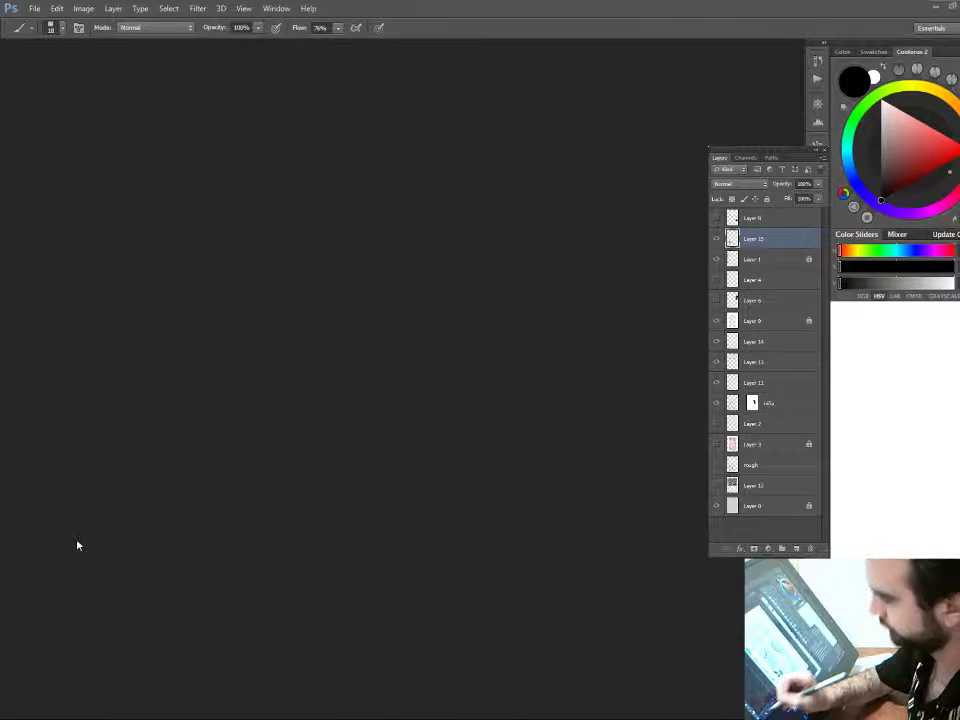
{"action": "key", "text": "f"}
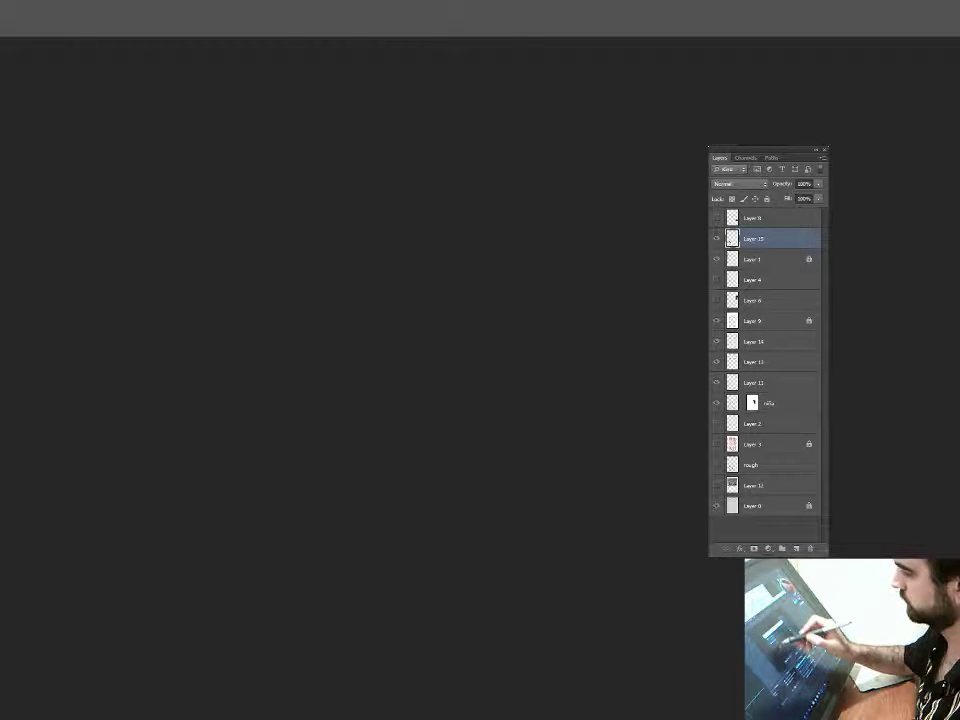
{"action": "mouse_move", "coordinate": [80, 7]}
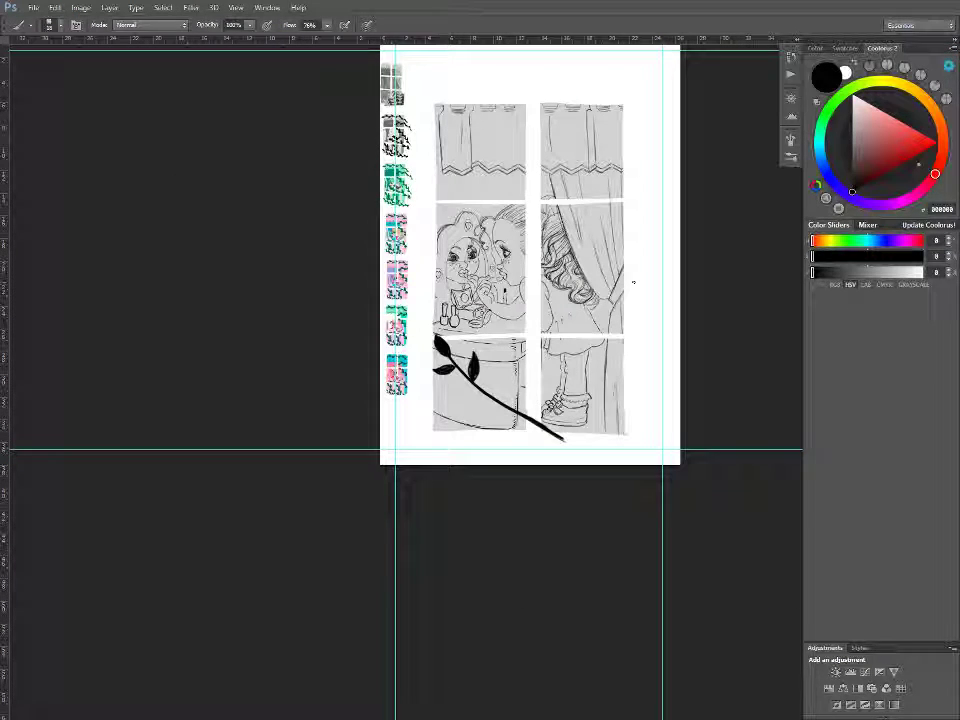
{"action": "left_click_drag", "start_coordinate": [561, 268], "coordinate": [491, 411]}
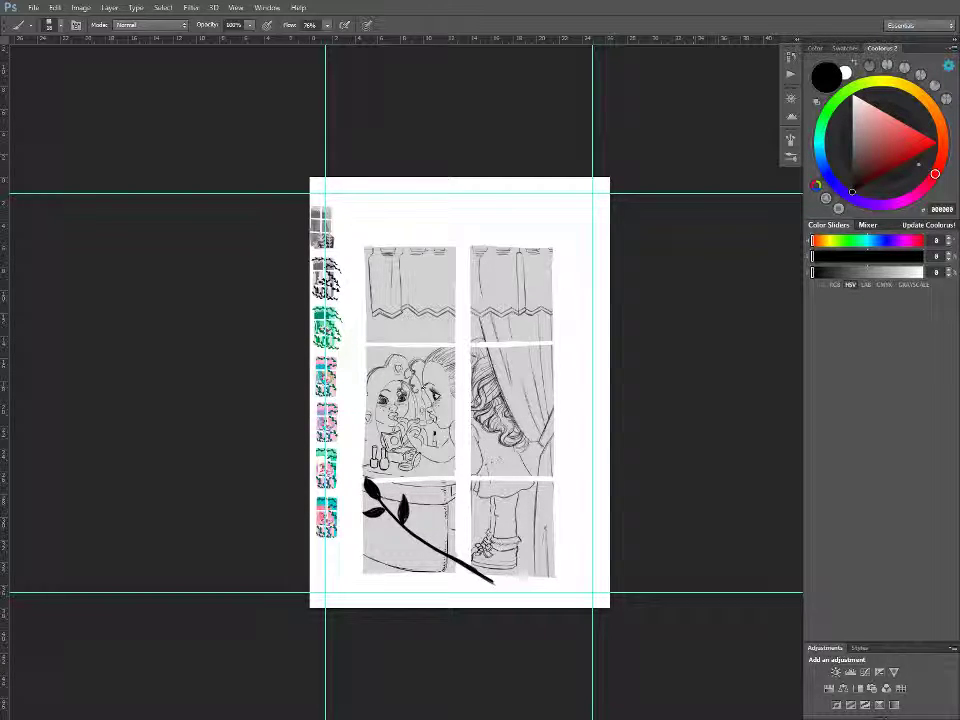
{"action": "key", "text": "f"}
{"action": "key", "text": "f"}
{"action": "key", "text": "f"}
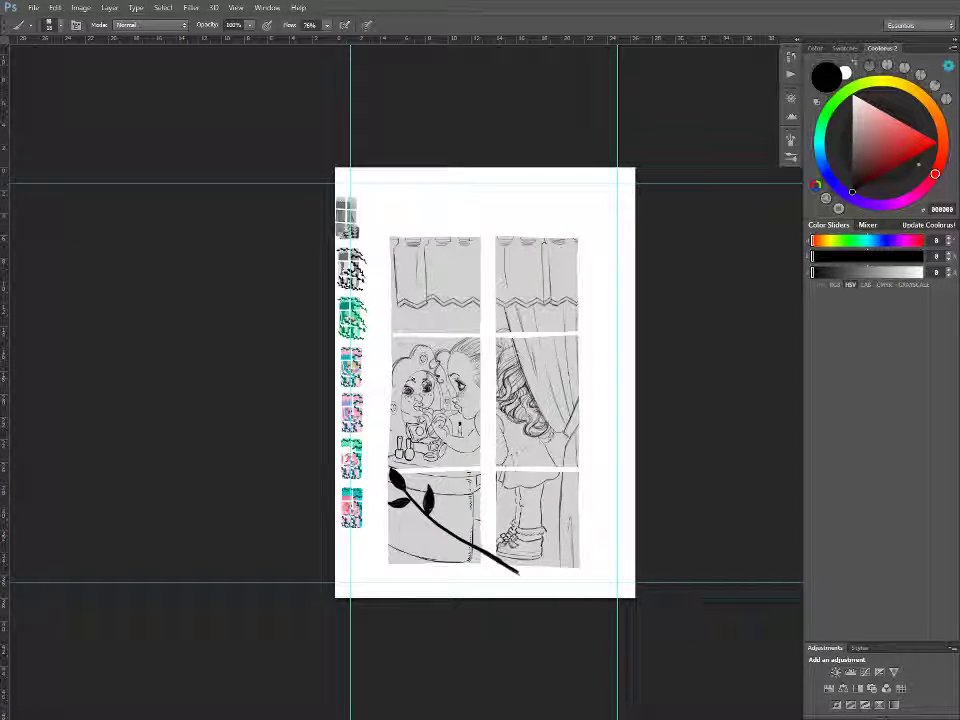
- Draw a filled black leaf below the middle of the branch in the lower-left pane, redoing the first attempt, with the size 18 Brush
{"action": "key", "text": "z"}
{"action": "left_click_drag", "start_coordinate": [482, 418], "coordinate": [521, 423]}
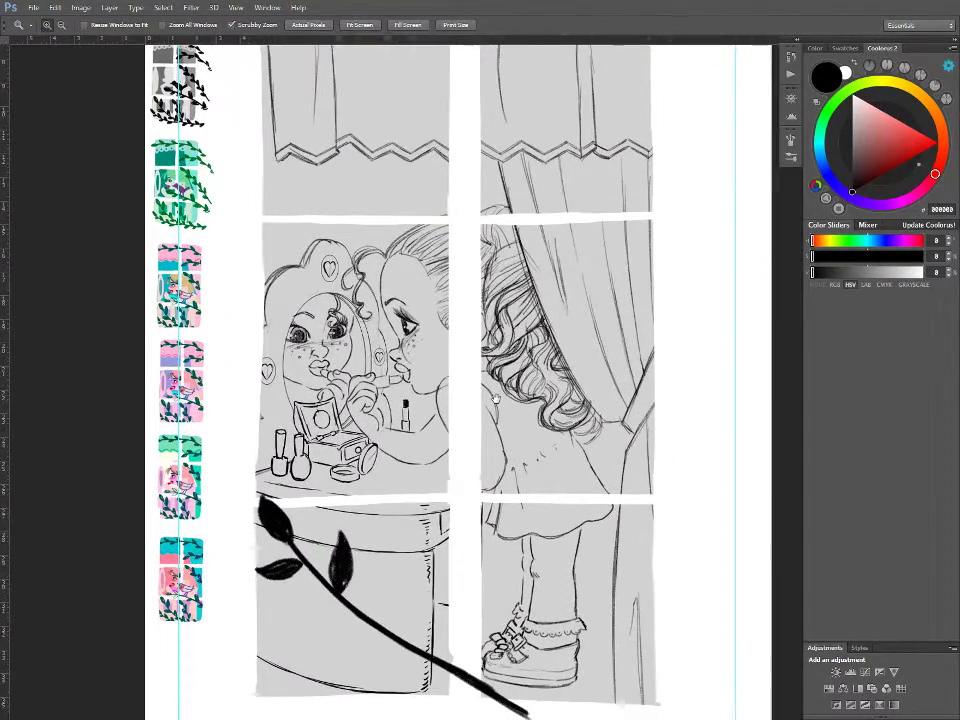
{"action": "key", "text": "b"}
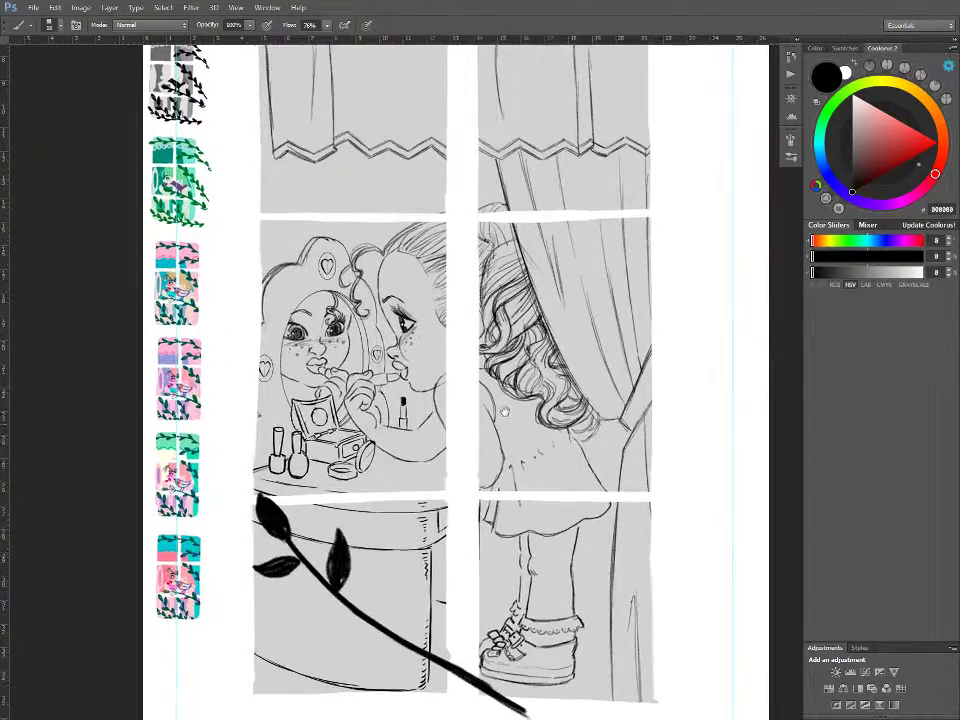
{"action": "left_click_drag", "start_coordinate": [507, 418], "coordinate": [499, 393]}
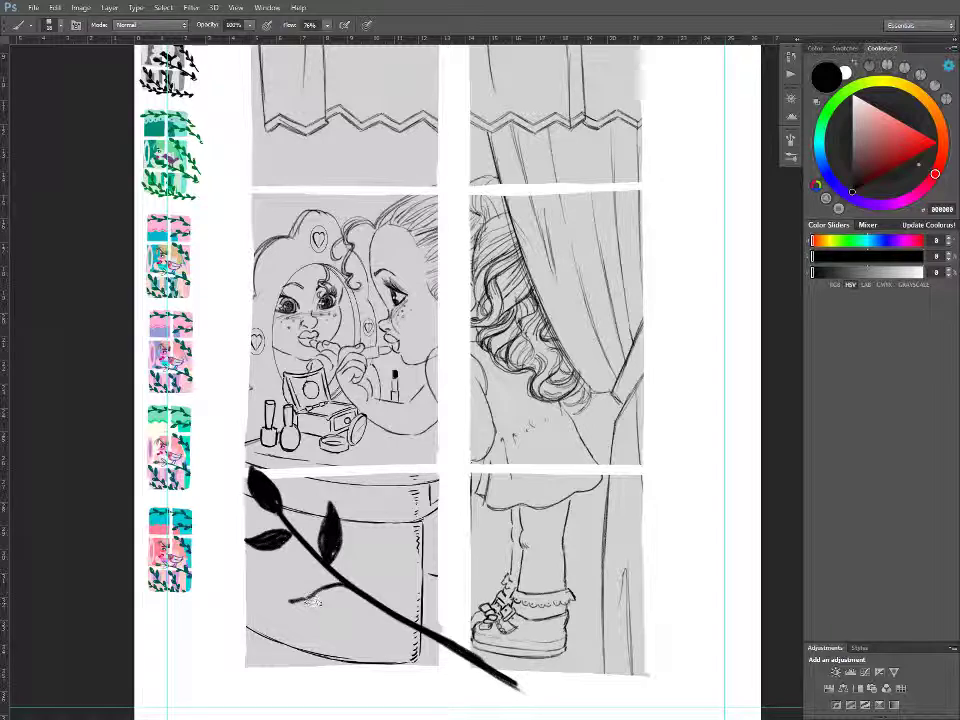
{"action": "key", "text": "ctrl+z"}
{"action": "left_click_drag", "start_coordinate": [346, 586], "coordinate": [300, 603]}
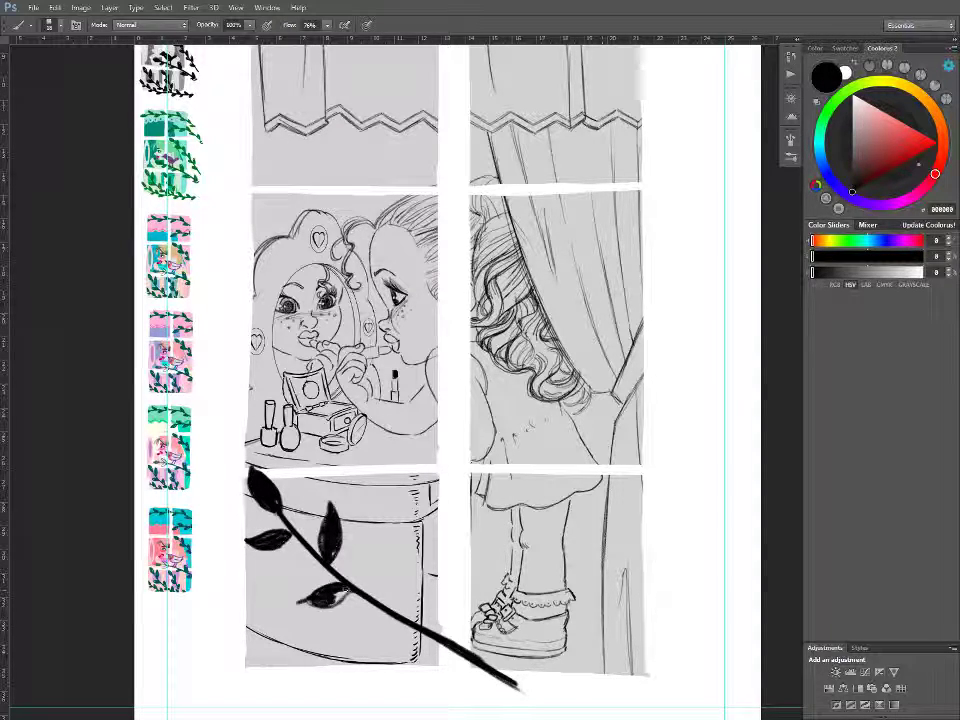
{"action": "left_click_drag", "start_coordinate": [318, 602], "coordinate": [338, 598]}
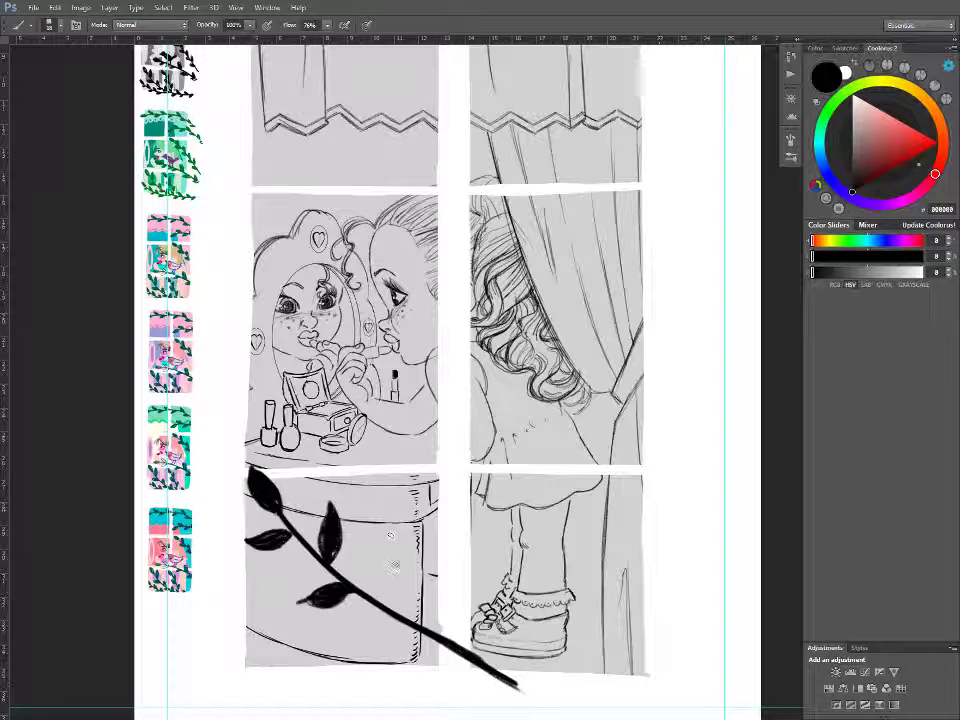
- Paint two more filled leaves, one above and one below the stem, near the right edge of the lower-left pane
{"action": "left_click_drag", "start_coordinate": [392, 592], "coordinate": [400, 612]}
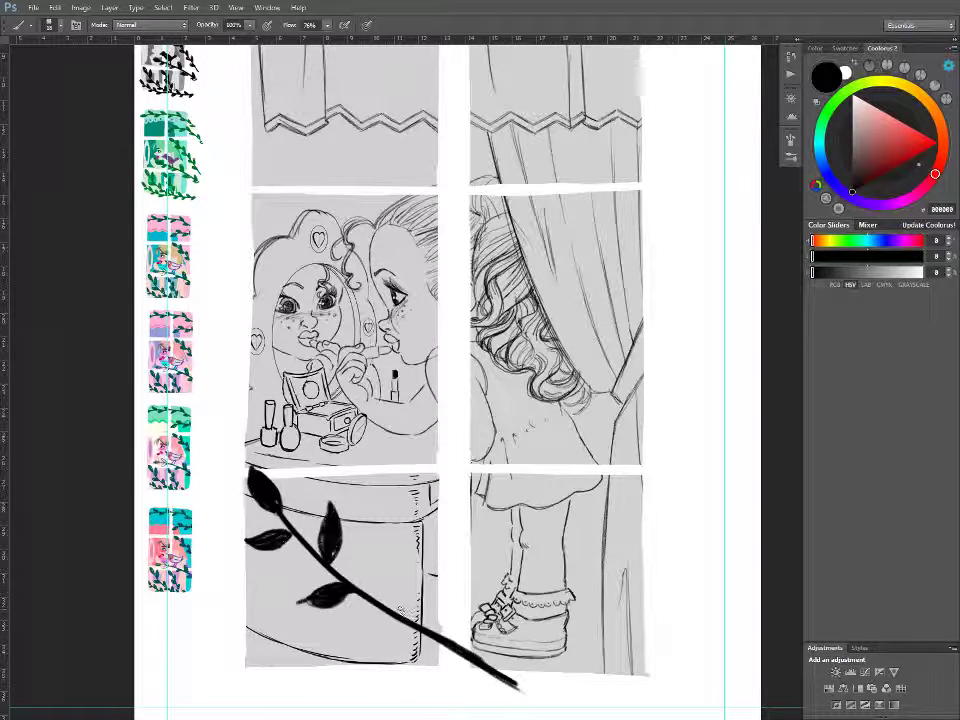
{"action": "mouse_move", "coordinate": [398, 566]}
{"action": "left_mouse_down"}
{"action": "mouse_move", "coordinate": [408, 585]}
{"action": "mouse_move", "coordinate": [398, 604]}
{"action": "left_mouse_up"}
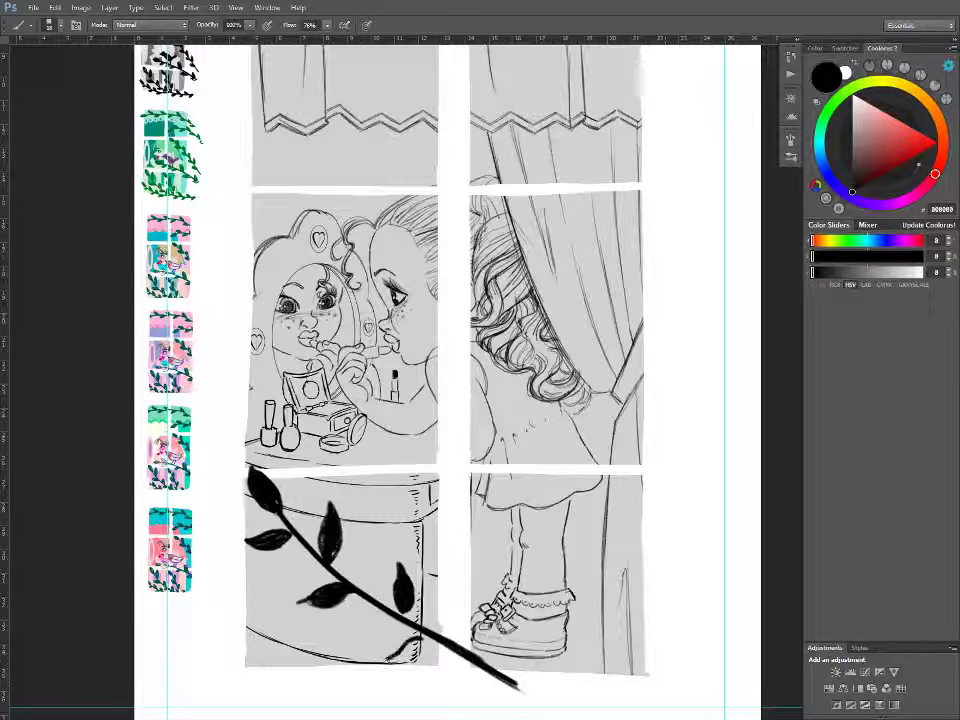
{"action": "mouse_move", "coordinate": [420, 639]}
{"action": "left_mouse_down"}
{"action": "mouse_move", "coordinate": [384, 662]}
{"action": "mouse_move", "coordinate": [417, 640]}
{"action": "mouse_move", "coordinate": [393, 658]}
{"action": "mouse_move", "coordinate": [410, 648]}
{"action": "left_mouse_up"}
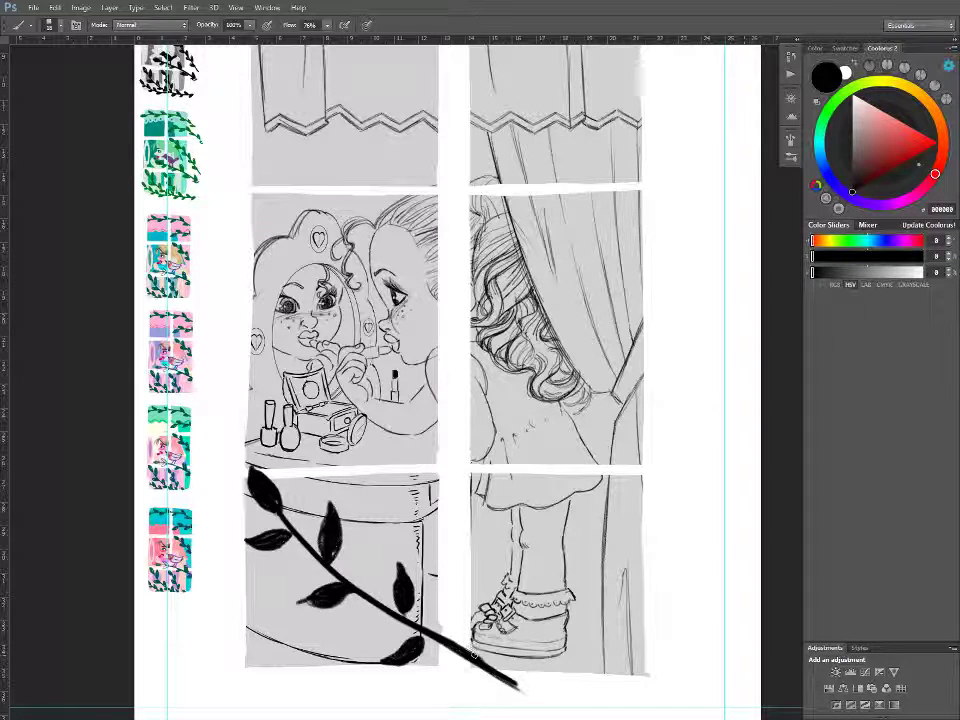
- Paint a leaf over the toe of the girl's shoe and another below the branch tip, and extend the stem farther down to the right
{"action": "left_click_drag", "start_coordinate": [482, 640], "coordinate": [476, 662]}
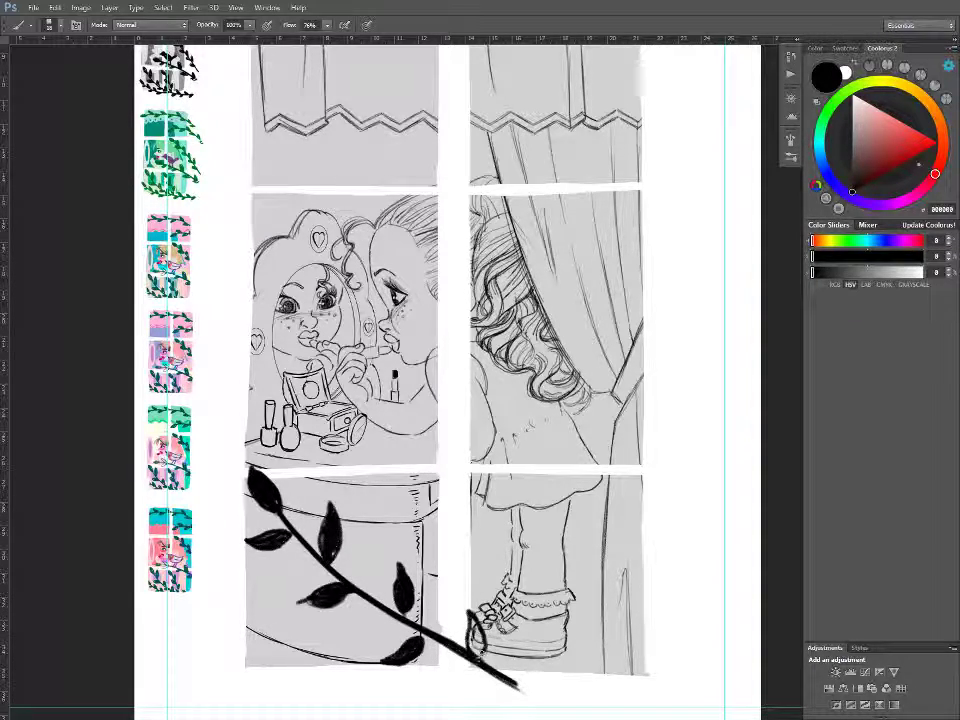
{"action": "left_click", "coordinate": [472, 640]}
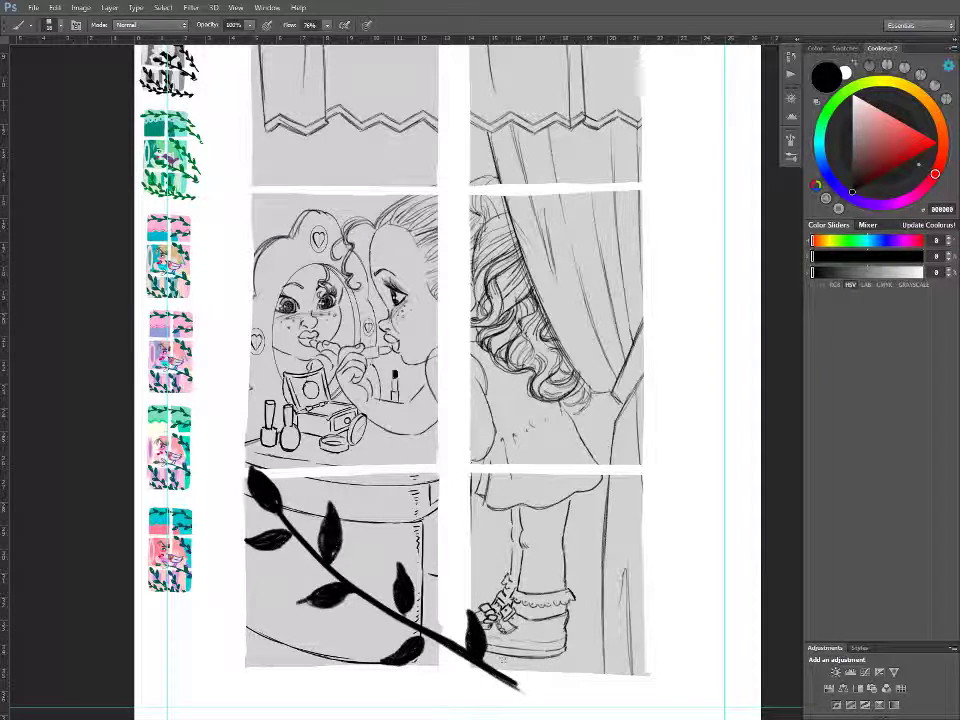
{"action": "mouse_move", "coordinate": [509, 687]}
{"action": "left_mouse_down"}
{"action": "mouse_move", "coordinate": [486, 702]}
{"action": "mouse_move", "coordinate": [517, 690]}
{"action": "mouse_move", "coordinate": [499, 697]}
{"action": "left_mouse_up"}
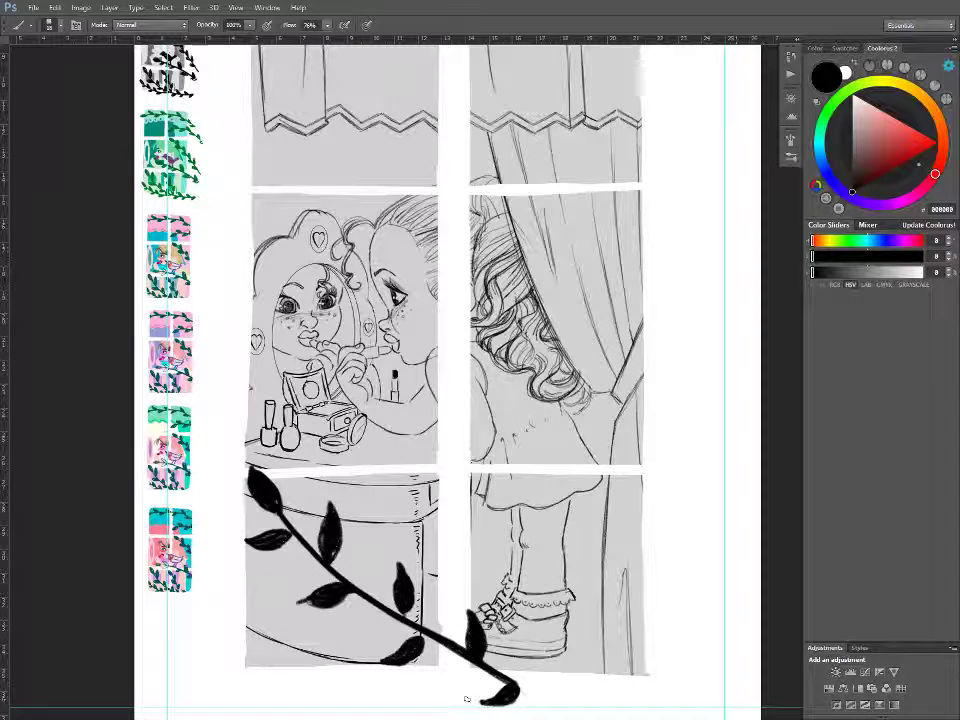
{"action": "left_click_drag", "start_coordinate": [515, 693], "coordinate": [552, 700]}
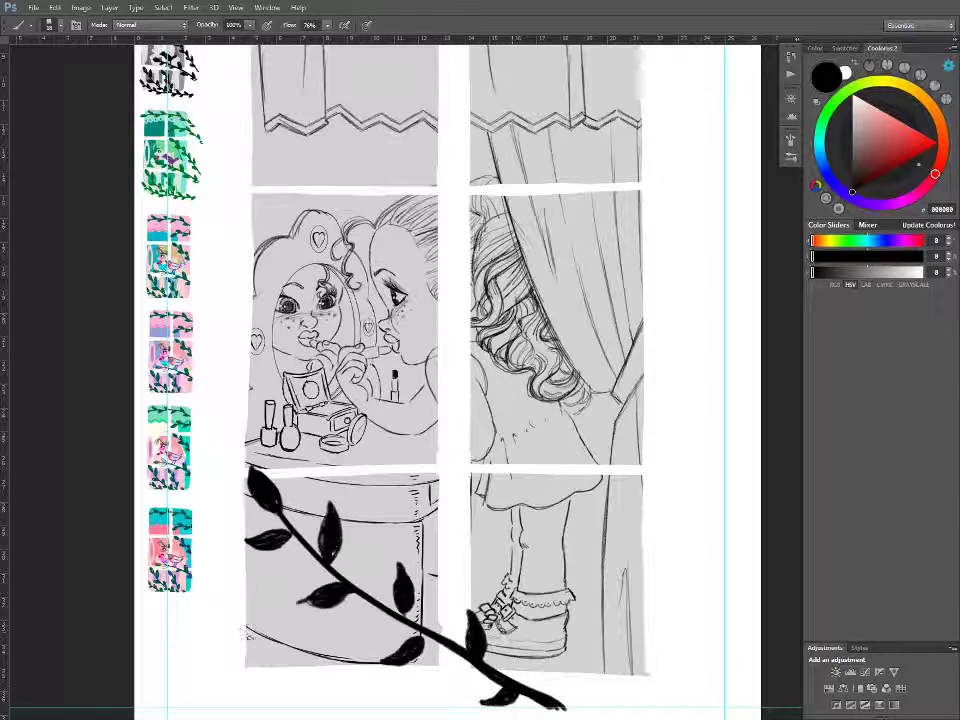
- Draw a second diagonal stem below the first branch, starting at the lowest color thumbnail, and refine it with the size 14 Eraser
{"action": "mouse_move", "coordinate": [208, 609]}
{"action": "left_mouse_down"}
{"action": "mouse_move", "coordinate": [305, 681]}
{"action": "mouse_move", "coordinate": [371, 701]}
{"action": "left_mouse_up"}
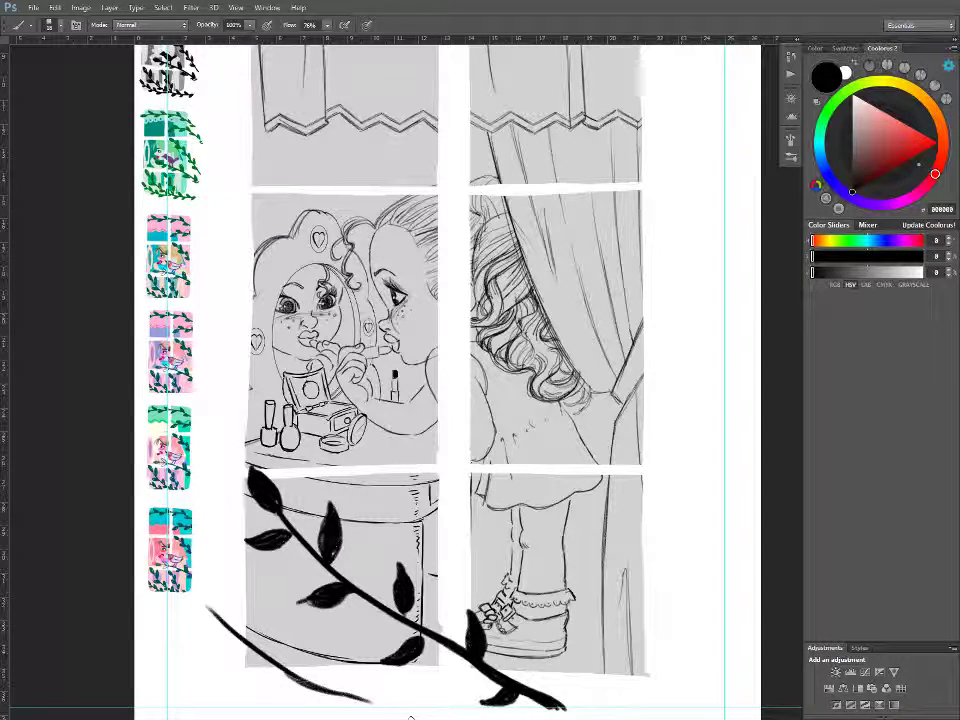
{"action": "left_click_drag", "start_coordinate": [203, 606], "coordinate": [194, 599]}
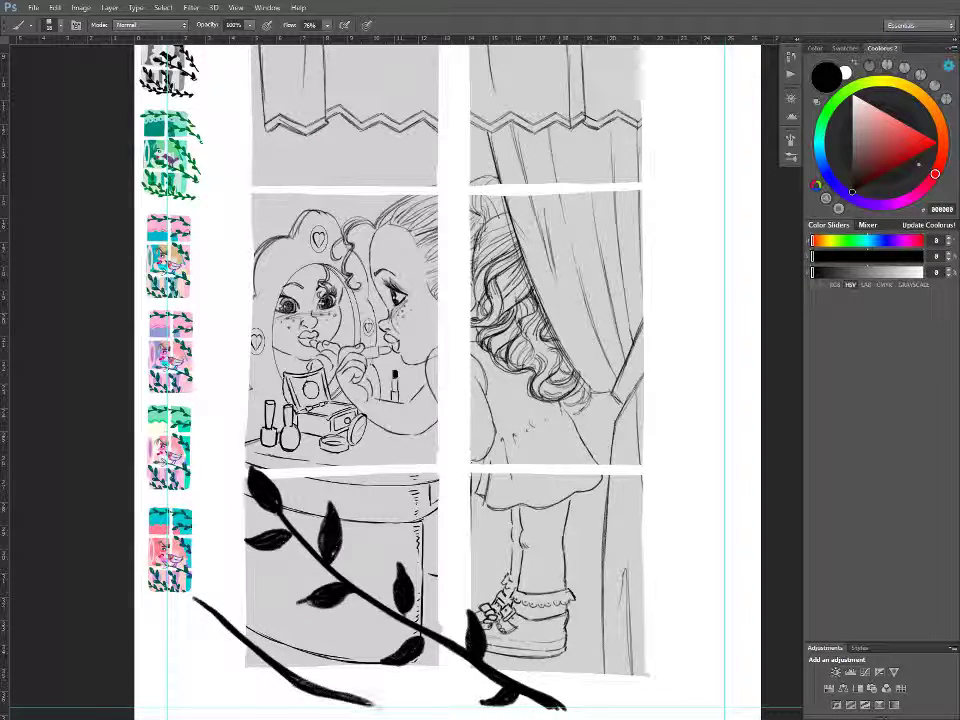
{"action": "key", "text": "e"}
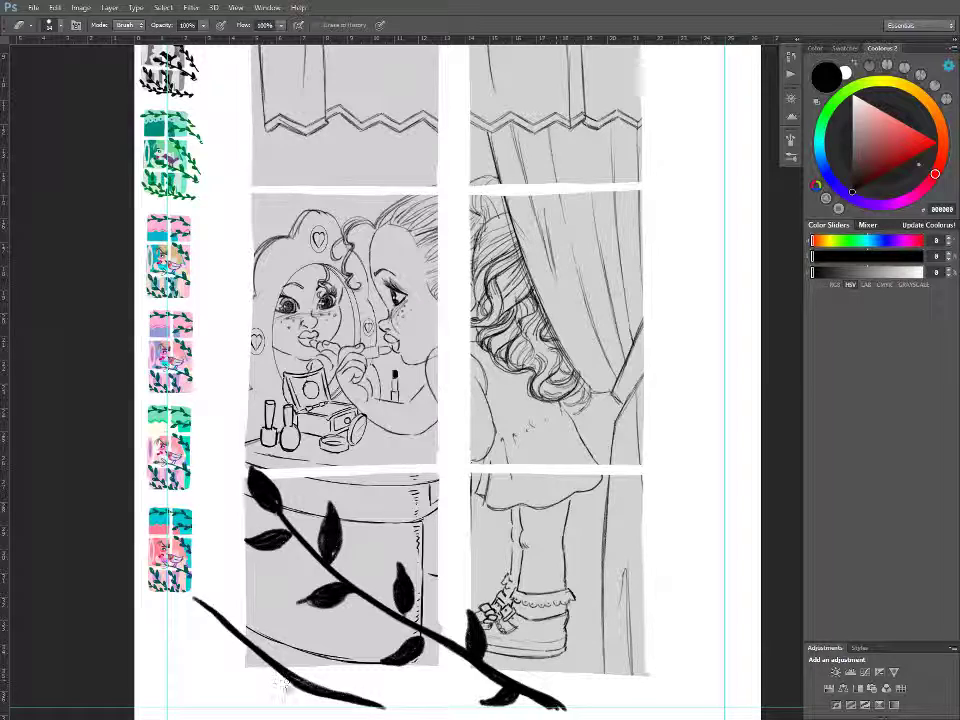
{"action": "key", "text": "b"}
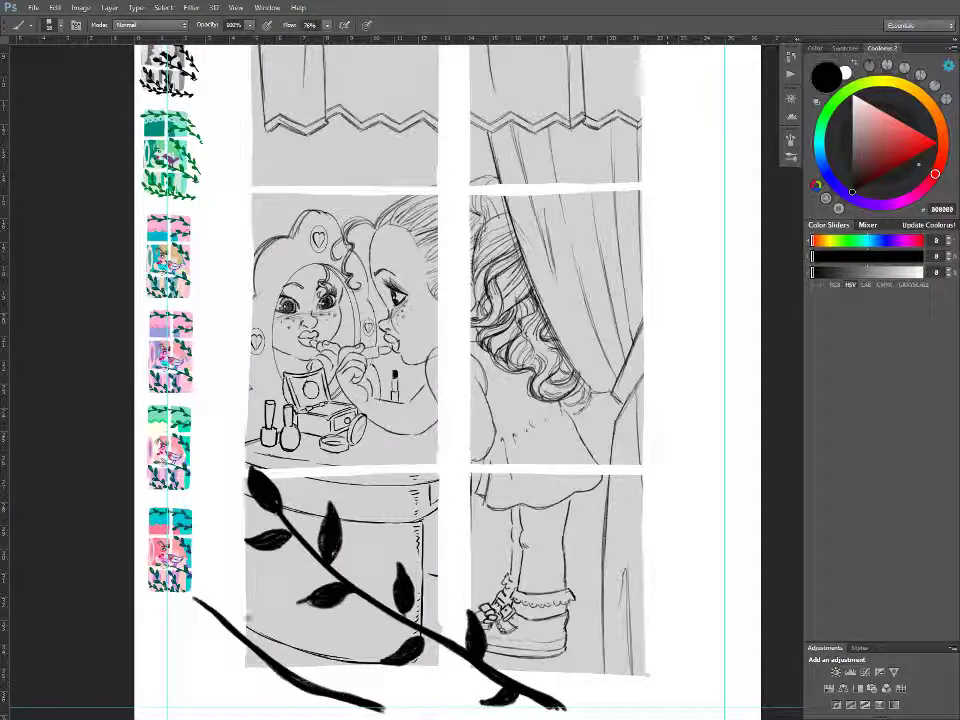
- Fill the second branch with black leaves along both sides of its stem, using the size 18 Brush and touching up with the Eraser
{"action": "left_click_drag", "start_coordinate": [225, 582], "coordinate": [232, 606]}
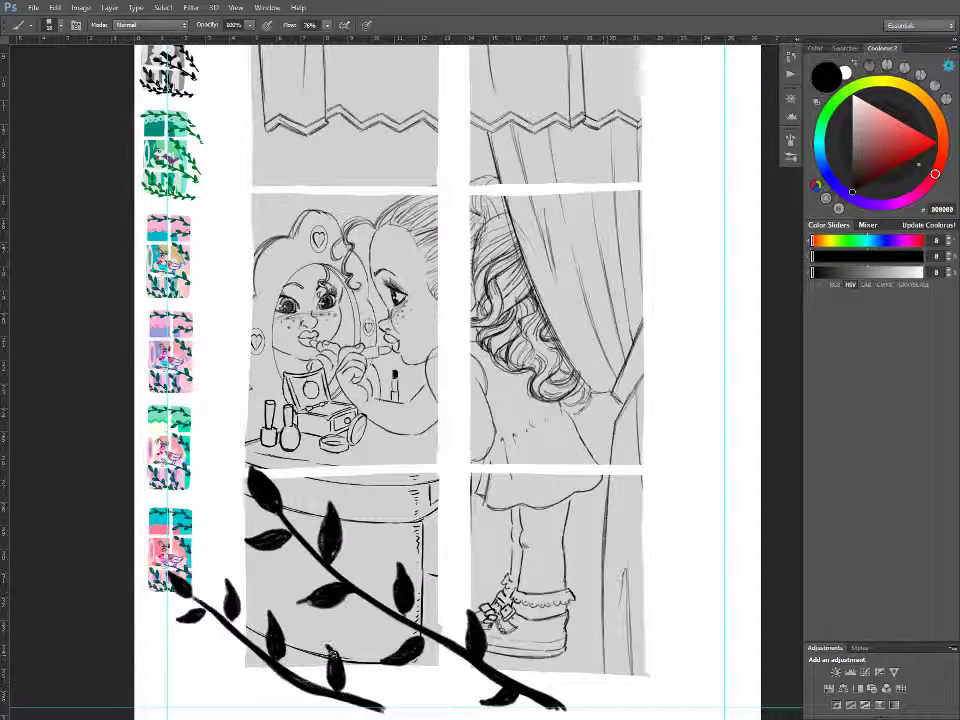
{"action": "key", "text": "e"}
{"action": "key", "text": "b"}
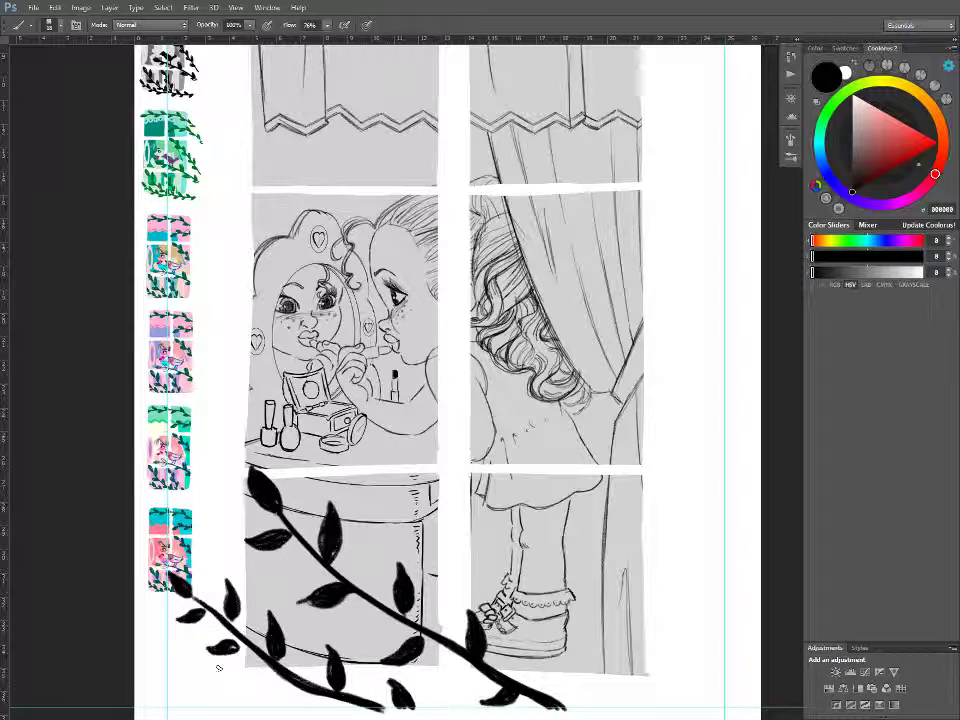
{"action": "left_click_drag", "start_coordinate": [289, 697], "coordinate": [243, 696]}
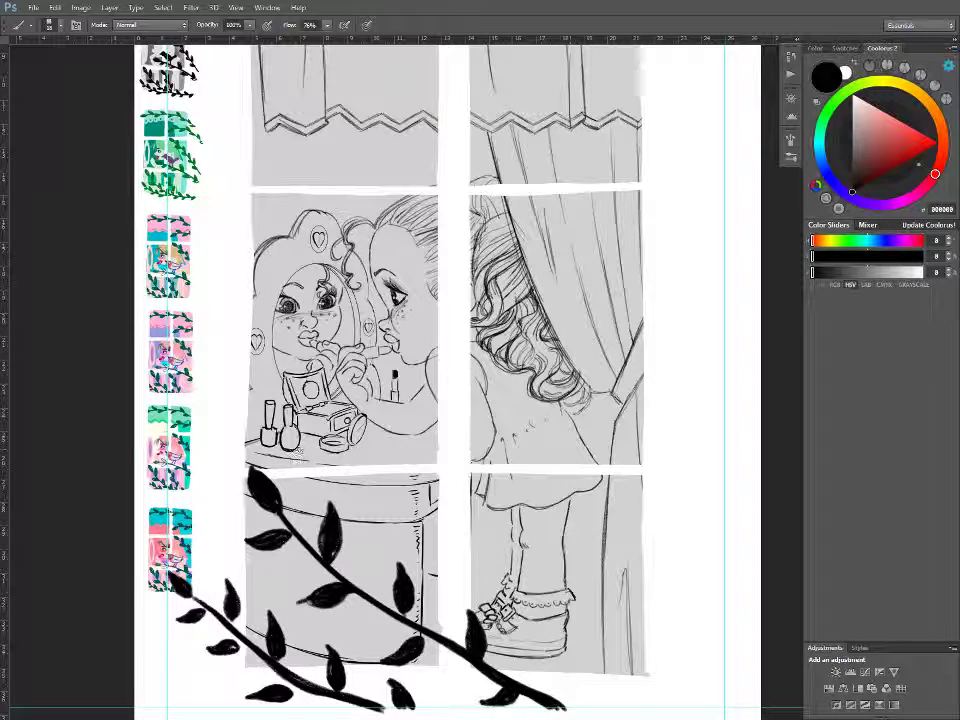
{"action": "mouse_move", "coordinate": [285, 452]}
{"action": "left_mouse_down"}
{"action": "mouse_move", "coordinate": [643, 457]}
{"action": "mouse_move", "coordinate": [730, 469]}
{"action": "left_mouse_up"}
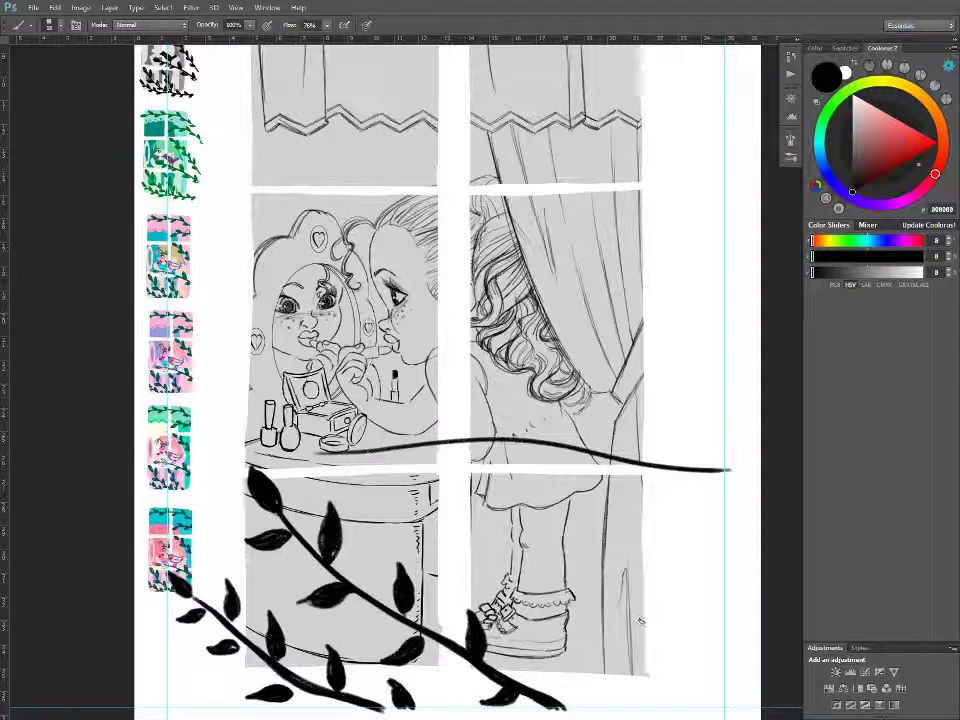
{"action": "key", "text": "ctrl+z"}
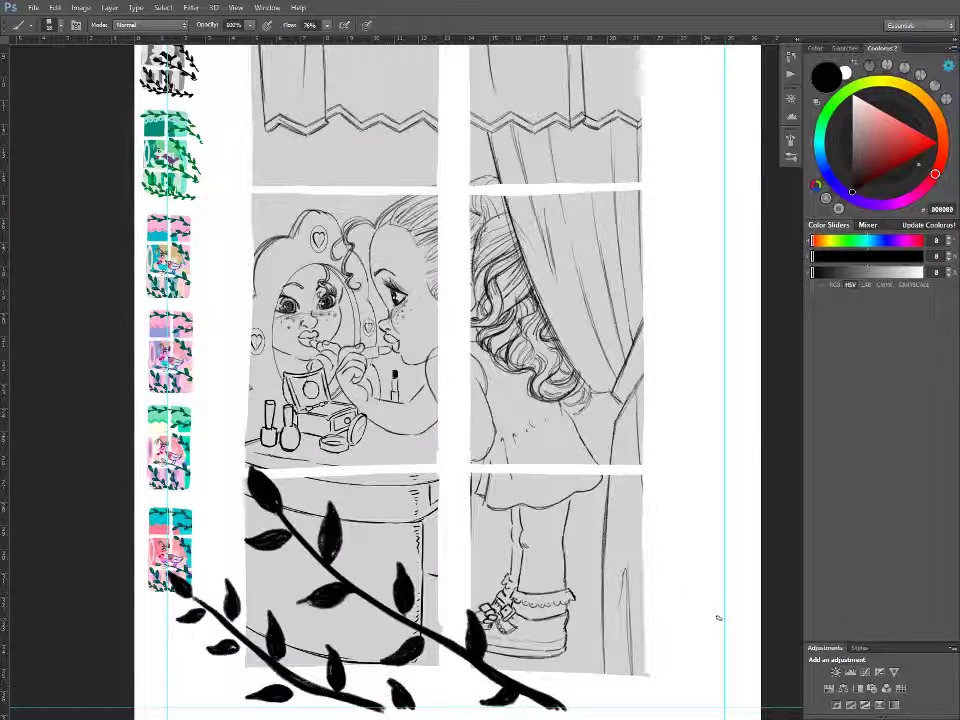
{"action": "mouse_move", "coordinate": [707, 538]}
{"action": "left_mouse_down"}
{"action": "mouse_move", "coordinate": [647, 493]}
{"action": "mouse_move", "coordinate": [560, 464]}
{"action": "mouse_move", "coordinate": [441, 443]}
{"action": "mouse_move", "coordinate": [368, 447]}
{"action": "left_mouse_up"}
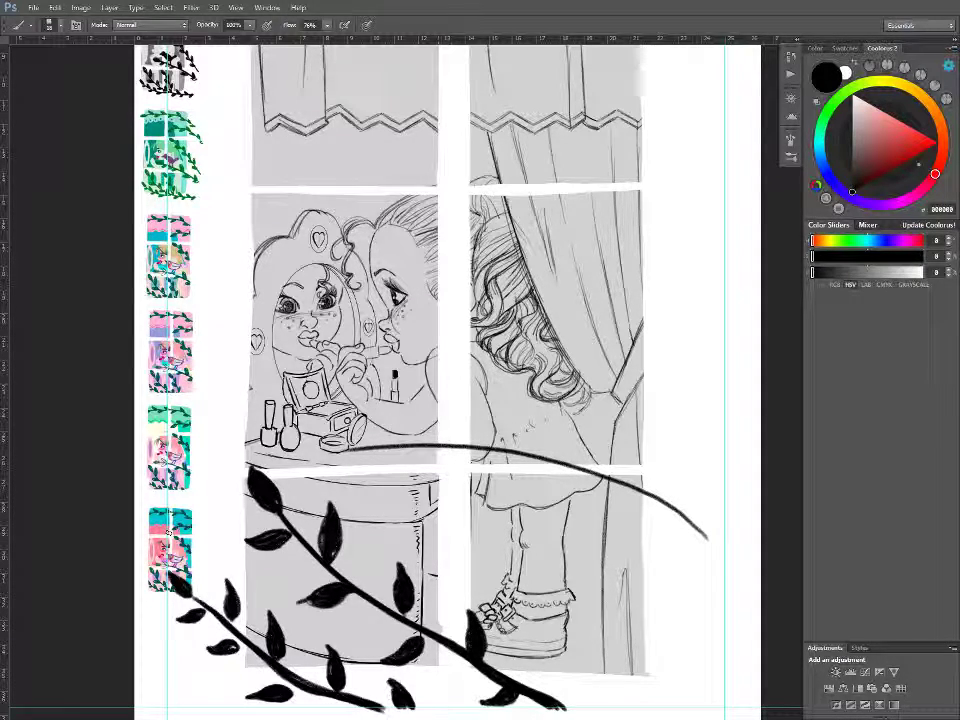
{"action": "key", "text": "ctrl+z"}
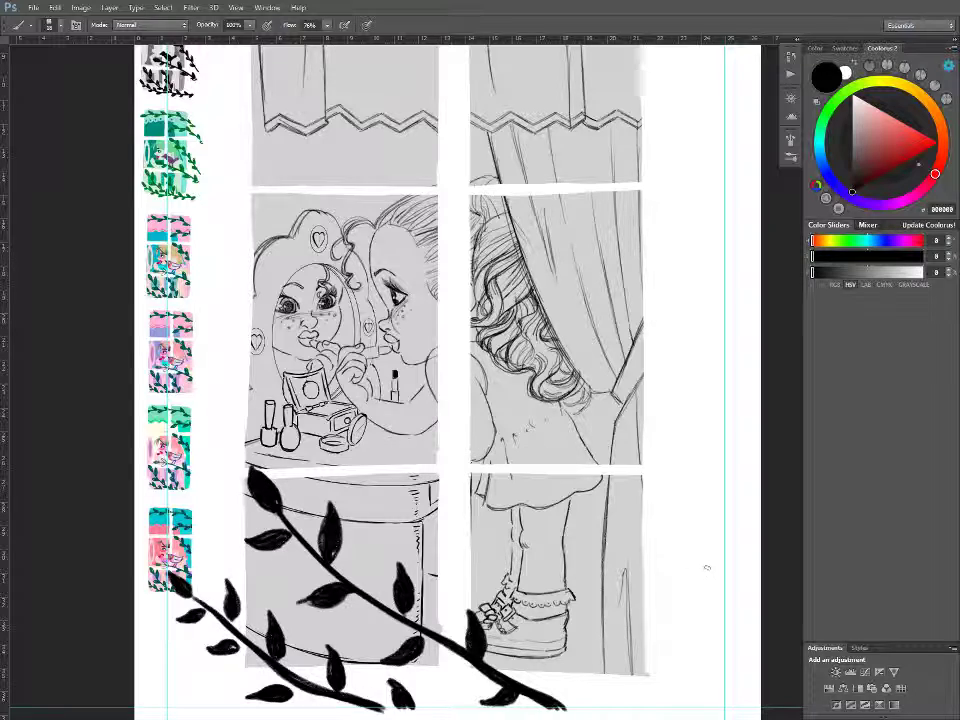
- Draw three curved stems from the right margin: one across the skirt toward the makeup, one over the tied curtain, one to the hair top
{"action": "mouse_move", "coordinate": [718, 555]}
{"action": "left_mouse_down"}
{"action": "mouse_move", "coordinate": [412, 440]}
{"action": "mouse_move", "coordinate": [368, 444]}
{"action": "left_mouse_up"}
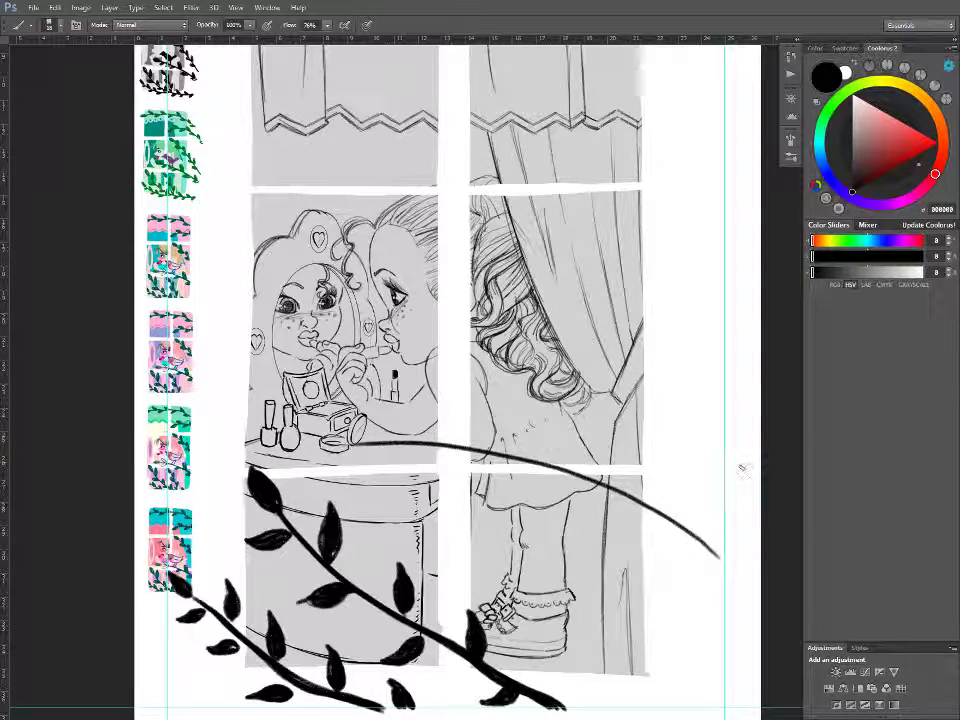
{"action": "mouse_move", "coordinate": [719, 410]}
{"action": "left_mouse_down"}
{"action": "mouse_move", "coordinate": [656, 323]}
{"action": "mouse_move", "coordinate": [565, 282]}
{"action": "left_mouse_up"}
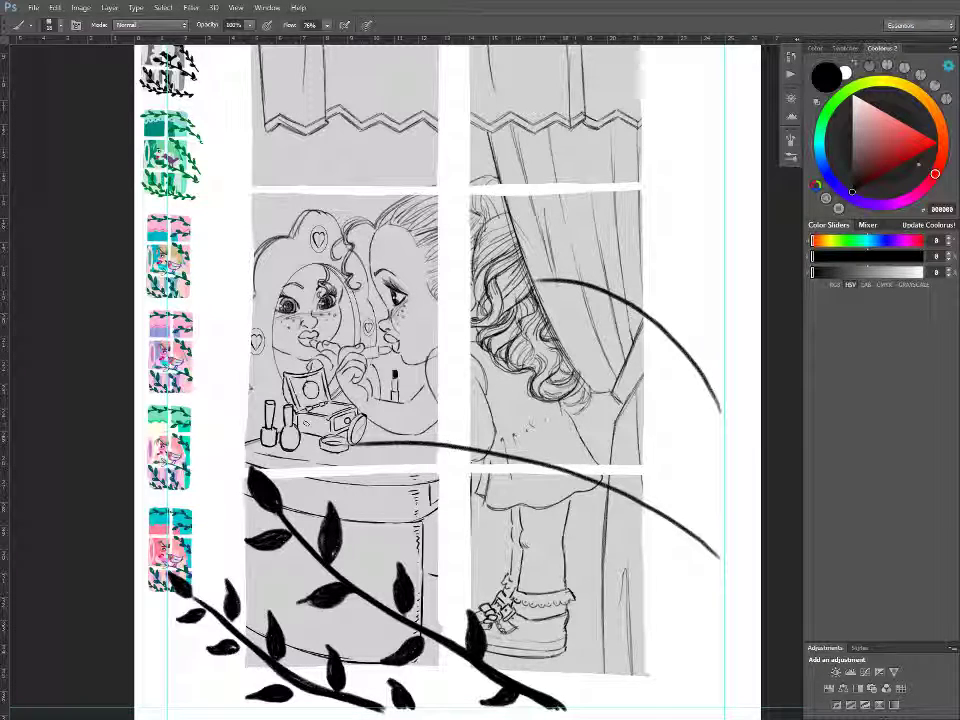
{"action": "left_click_drag", "start_coordinate": [722, 218], "coordinate": [480, 212]}
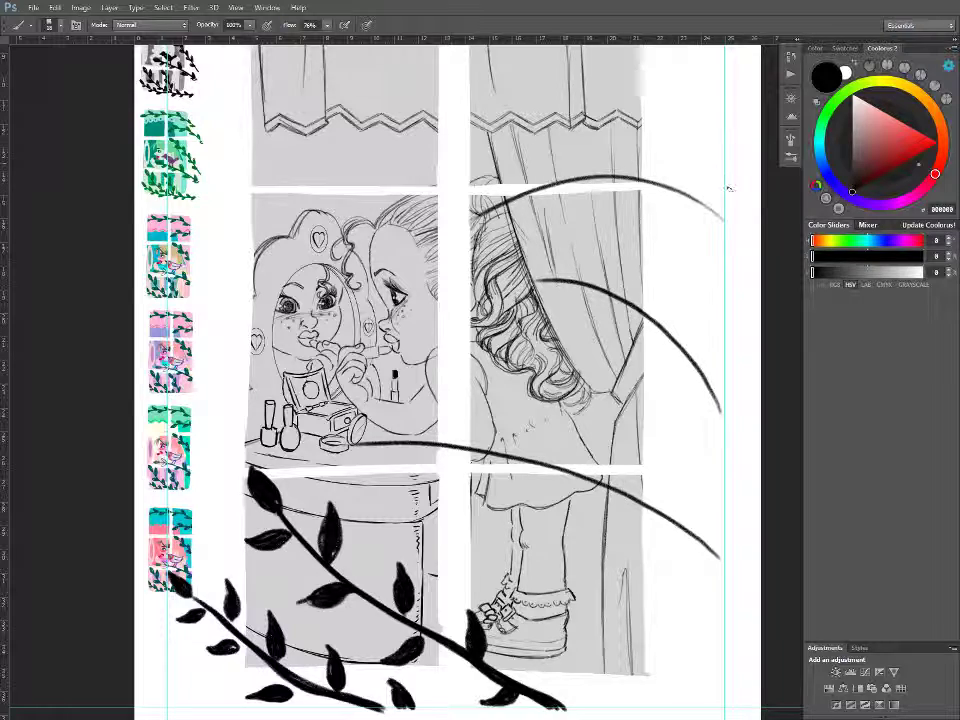
- Draw a long arched stem across the curtain valance from the right guide to the thumbnails, and another arching over the window's top edge
{"action": "mouse_move", "coordinate": [675, 122]}
{"action": "left_mouse_down"}
{"action": "mouse_move", "coordinate": [640, 100]}
{"action": "mouse_move", "coordinate": [501, 65]}
{"action": "mouse_move", "coordinate": [340, 92]}
{"action": "mouse_move", "coordinate": [220, 148]}
{"action": "left_mouse_up"}
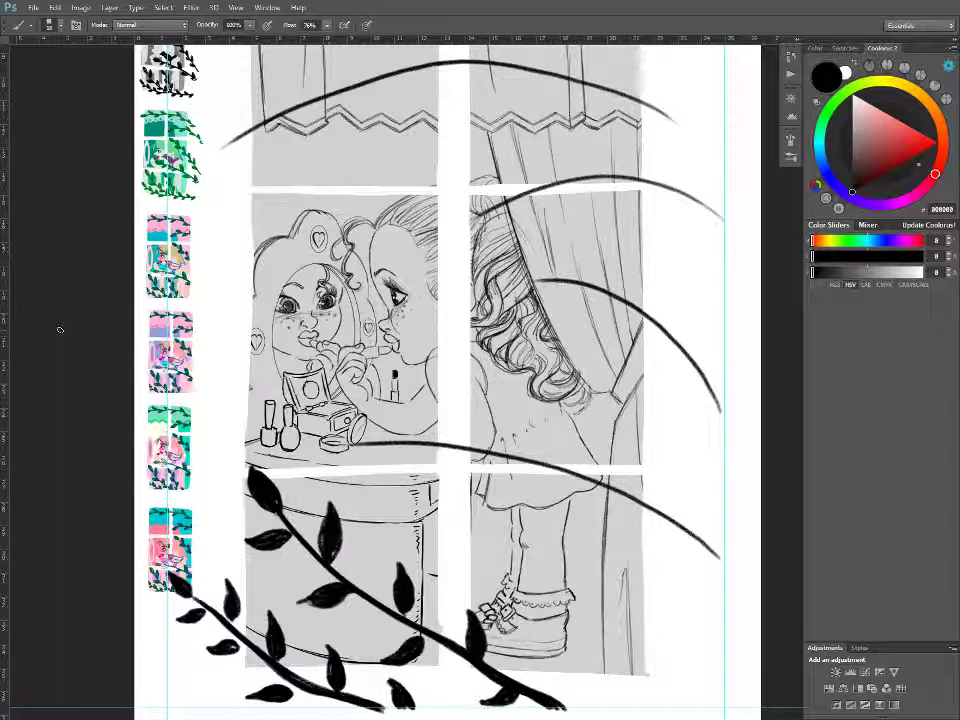
{"action": "key", "text": "ctrl+z"}
{"action": "mouse_move", "coordinate": [722, 112]}
{"action": "left_mouse_down"}
{"action": "mouse_move", "coordinate": [654, 81]}
{"action": "mouse_move", "coordinate": [205, 130]}
{"action": "left_mouse_up"}
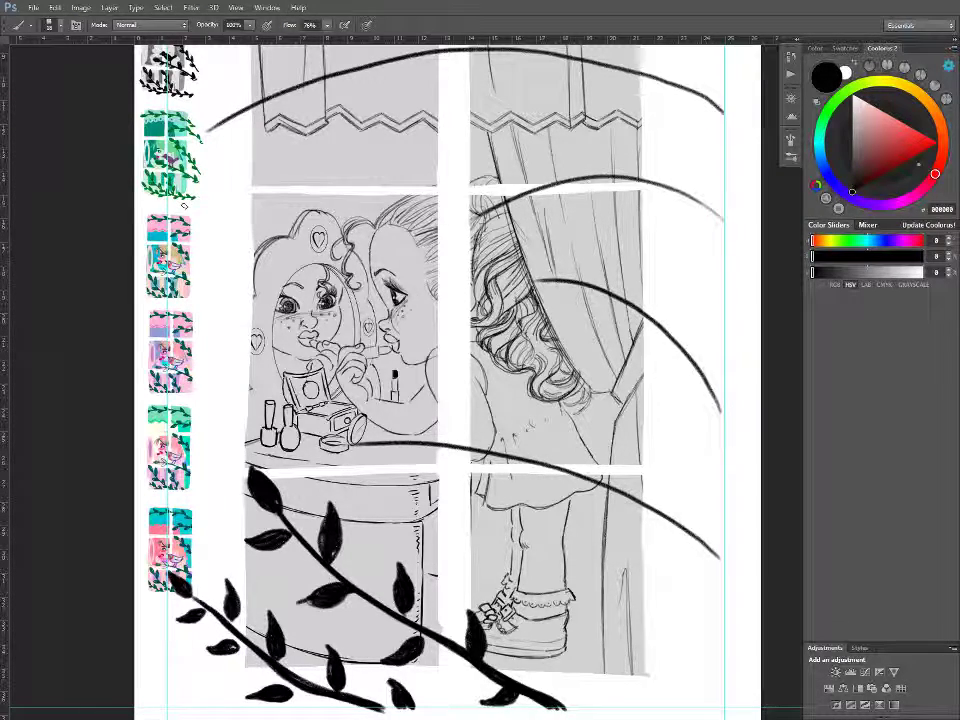
{"action": "key", "text": "z"}
{"action": "left_click_drag", "start_coordinate": [577, 272], "coordinate": [554, 286]}
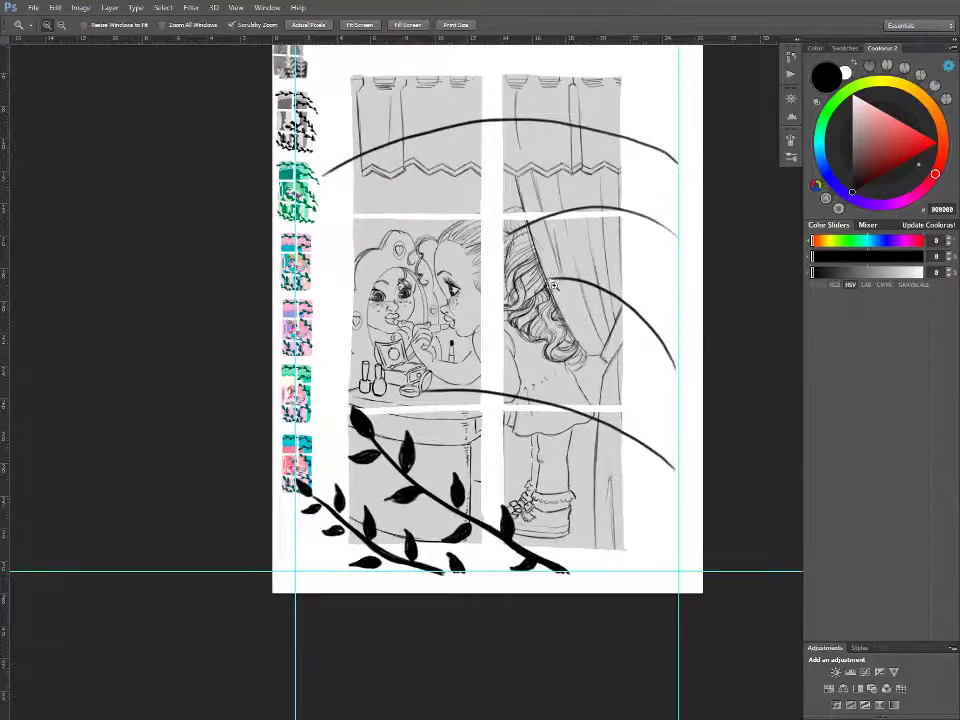
{"action": "left_click", "coordinate": [560, 286]}
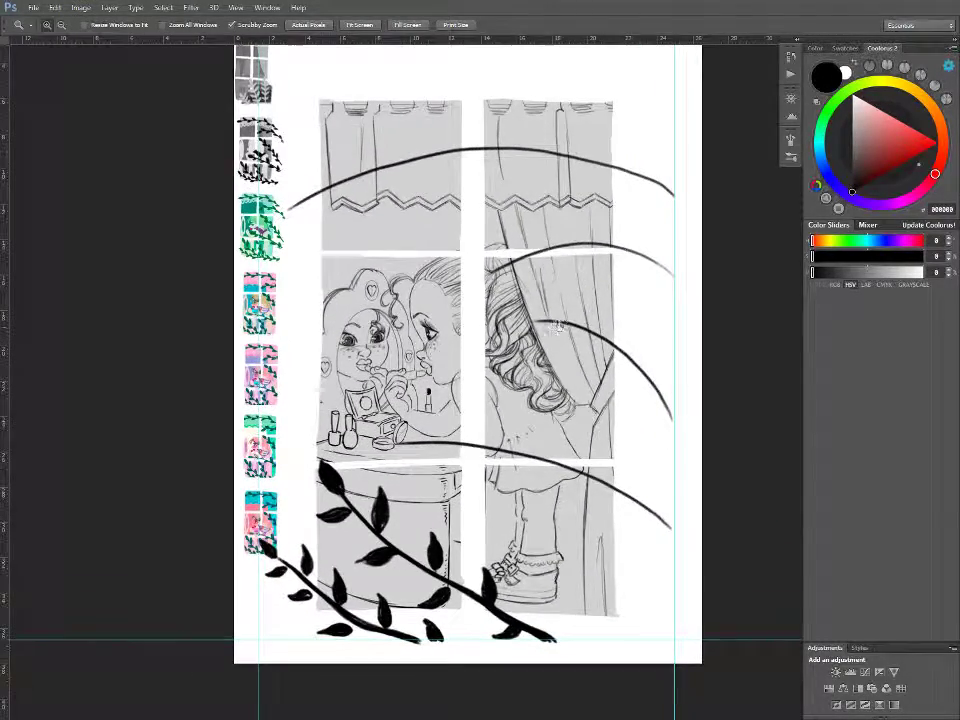
{"action": "mouse_move", "coordinate": [655, 160]}
{"action": "left_mouse_down"}
{"action": "mouse_move", "coordinate": [617, 130]}
{"action": "mouse_move", "coordinate": [372, 80]}
{"action": "left_mouse_up"}
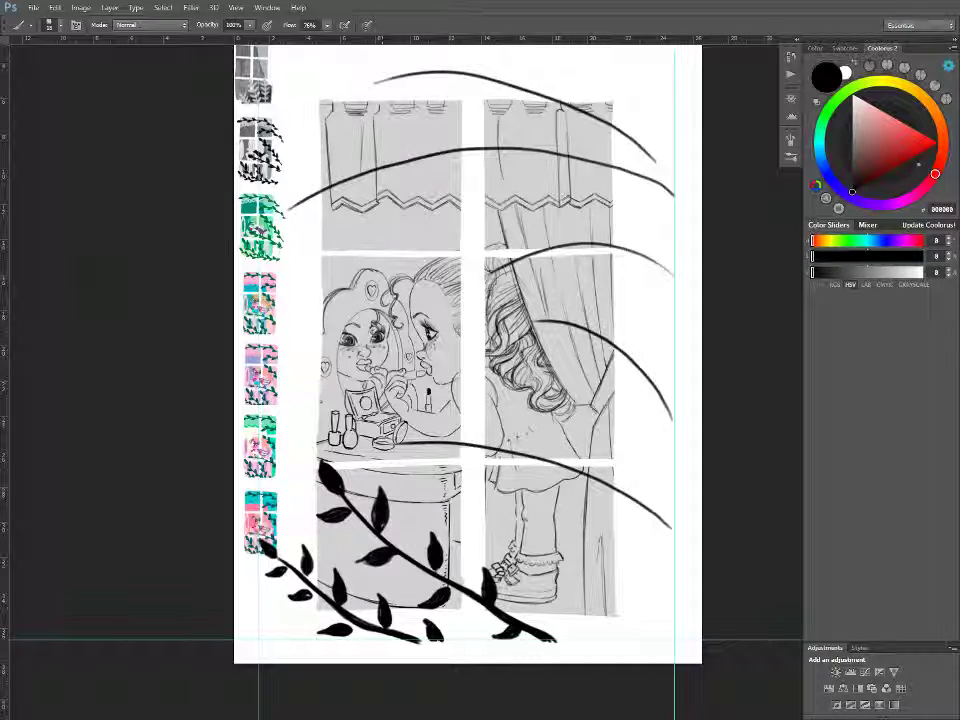
- Rotate the canvas and paint a black leaf at the thumbnail end of the valance stem, plus a first side leaf beside it
{"action": "key", "text": "r"}
{"action": "left_click_drag", "start_coordinate": [640, 330], "coordinate": [544, 228]}
{"action": "left_click_drag", "start_coordinate": [358, 420], "coordinate": [431, 464]}
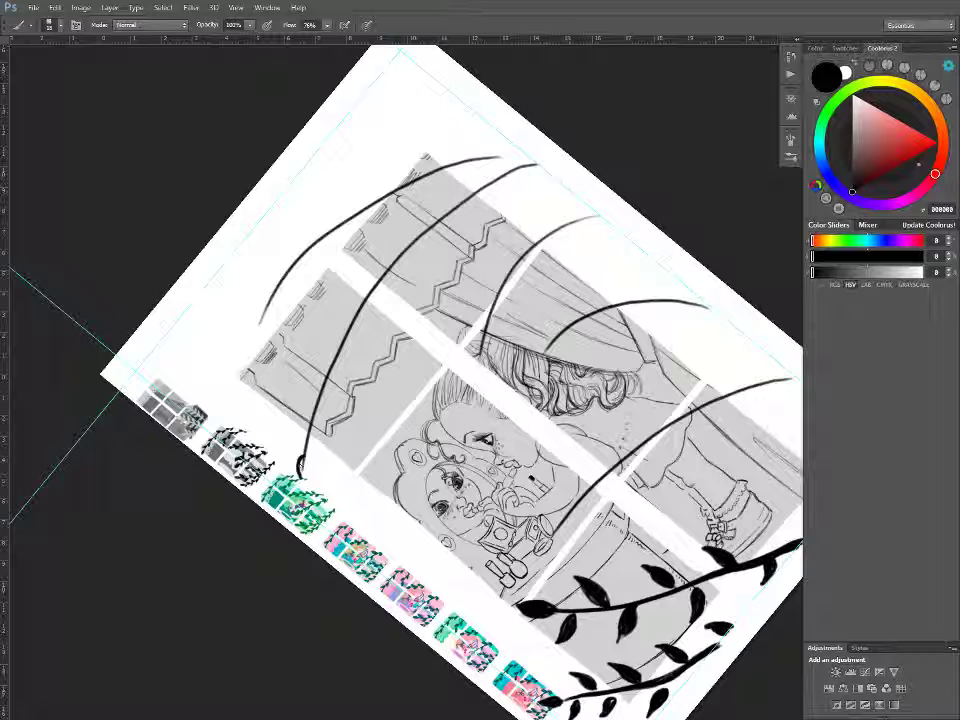
{"action": "left_click_drag", "start_coordinate": [303, 460], "coordinate": [304, 484]}
{"action": "left_click_drag", "start_coordinate": [300, 428], "coordinate": [285, 440]}
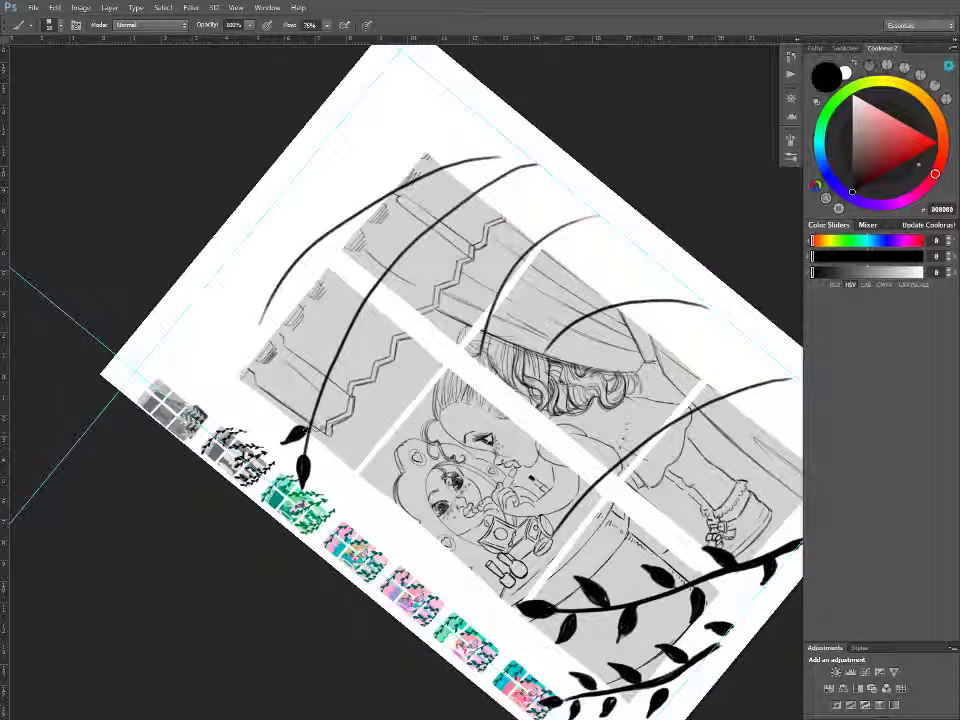
- Paint a second side leaf on the valance stem, then select it with the Lasso and move it slightly
{"action": "mouse_move", "coordinate": [299, 395]}
{"action": "left_mouse_down"}
{"action": "mouse_move", "coordinate": [289, 407]}
{"action": "mouse_move", "coordinate": [309, 394]}
{"action": "left_mouse_up"}
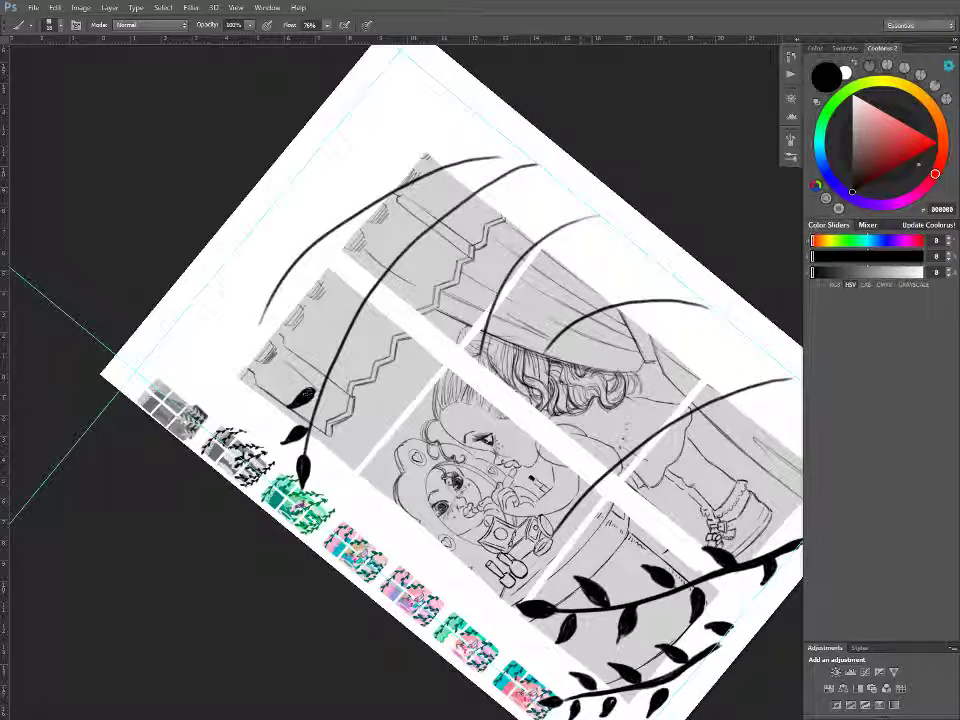
{"action": "key", "text": "l"}
{"action": "mouse_move", "coordinate": [316, 384]}
{"action": "left_mouse_down"}
{"action": "mouse_move", "coordinate": [281, 415]}
{"action": "mouse_move", "coordinate": [317, 395]}
{"action": "left_mouse_up"}
{"action": "key", "text": "v"}
{"action": "key", "text": "ctrl+d"}
{"action": "key", "text": "b"}
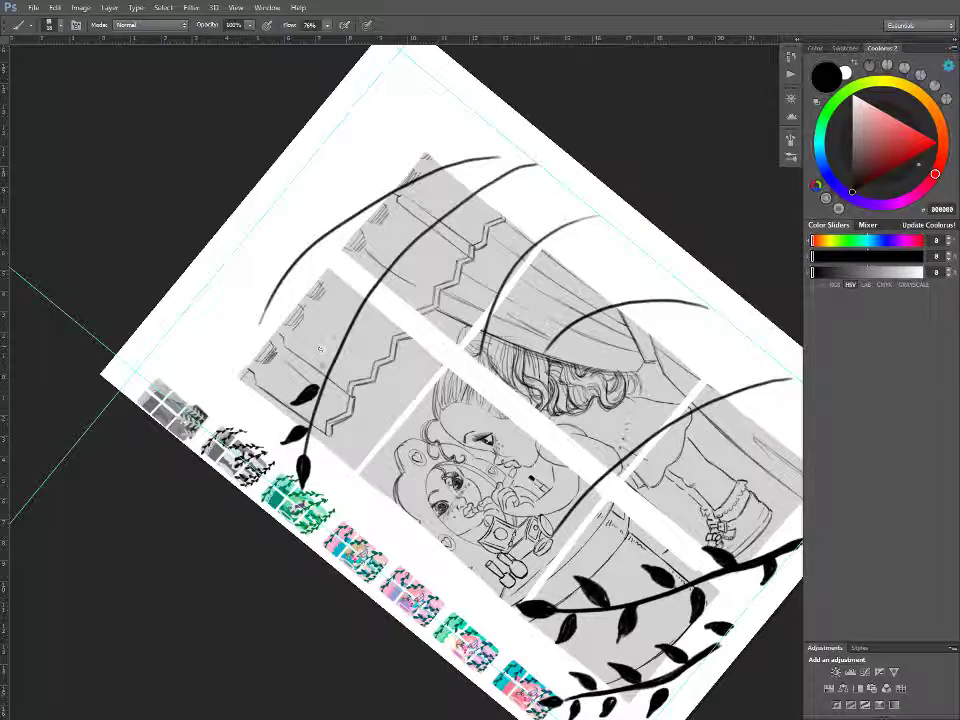
- Continue the leaves along the upper side of the valance stem, start two on its underside, and thicken the stem to its right end
{"action": "left_click_drag", "start_coordinate": [304, 364], "coordinate": [330, 350]}
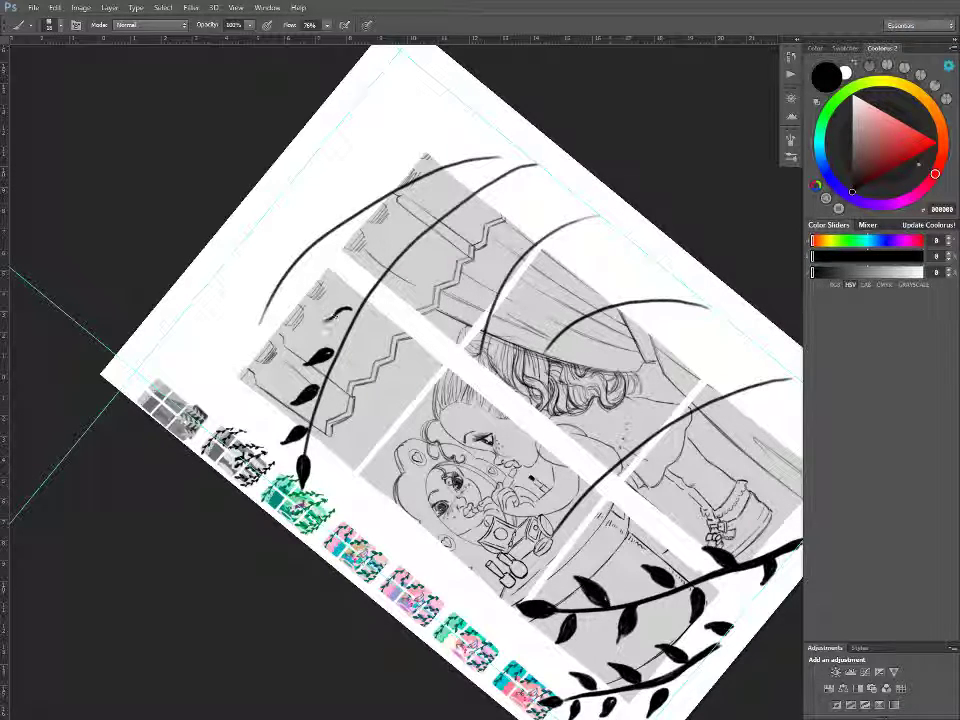
{"action": "mouse_move", "coordinate": [340, 315]}
{"action": "left_mouse_down"}
{"action": "mouse_move", "coordinate": [333, 319]}
{"action": "mouse_move", "coordinate": [342, 314]}
{"action": "left_mouse_up"}
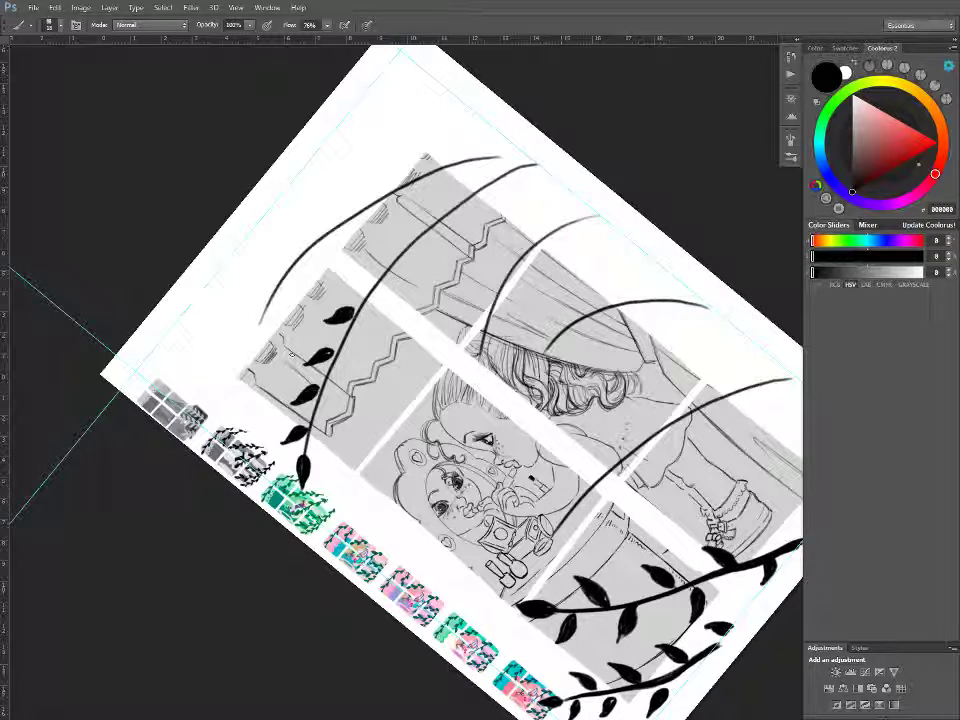
{"action": "left_click", "coordinate": [362, 277]}
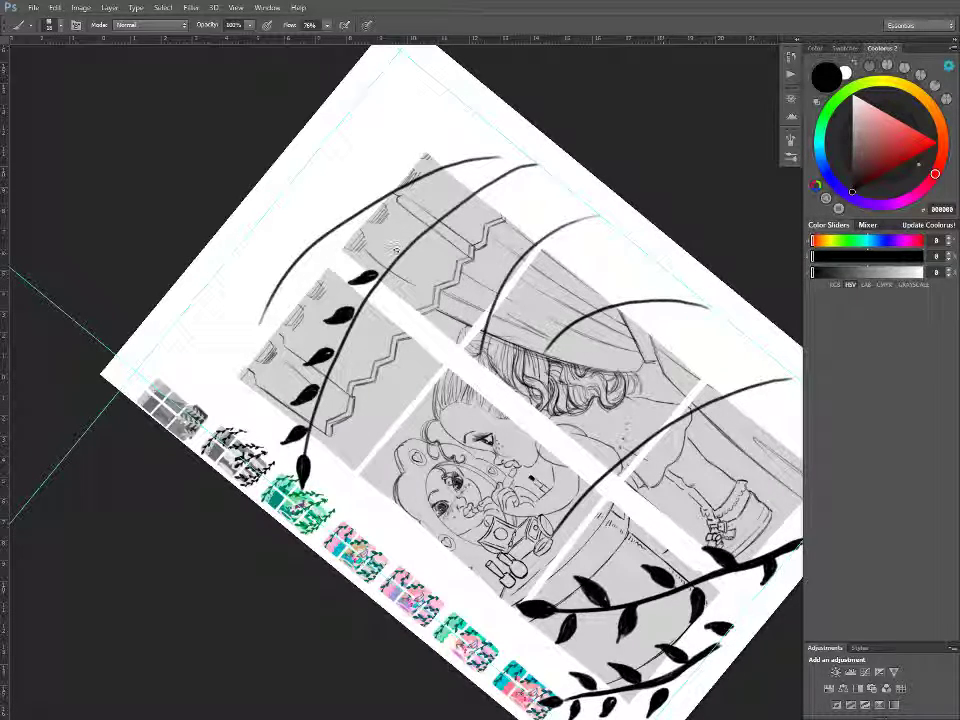
{"action": "left_click_drag", "start_coordinate": [396, 247], "coordinate": [385, 251]}
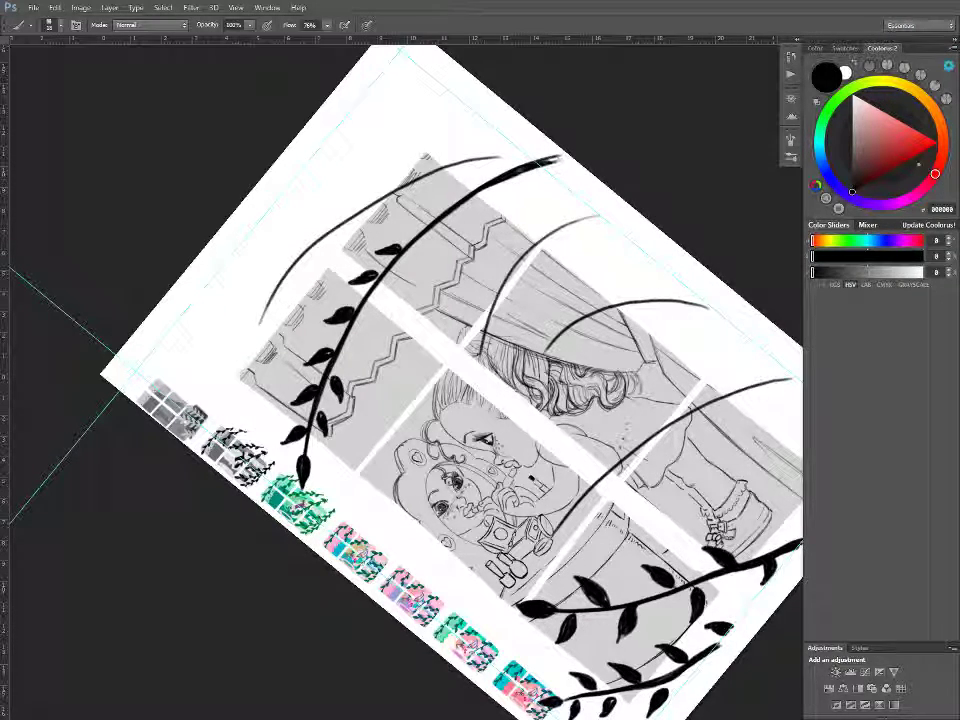
- Fill the underside of the valance stem with evenly spaced black leaves up to its right end
{"action": "left_click_drag", "start_coordinate": [349, 347], "coordinate": [355, 361]}
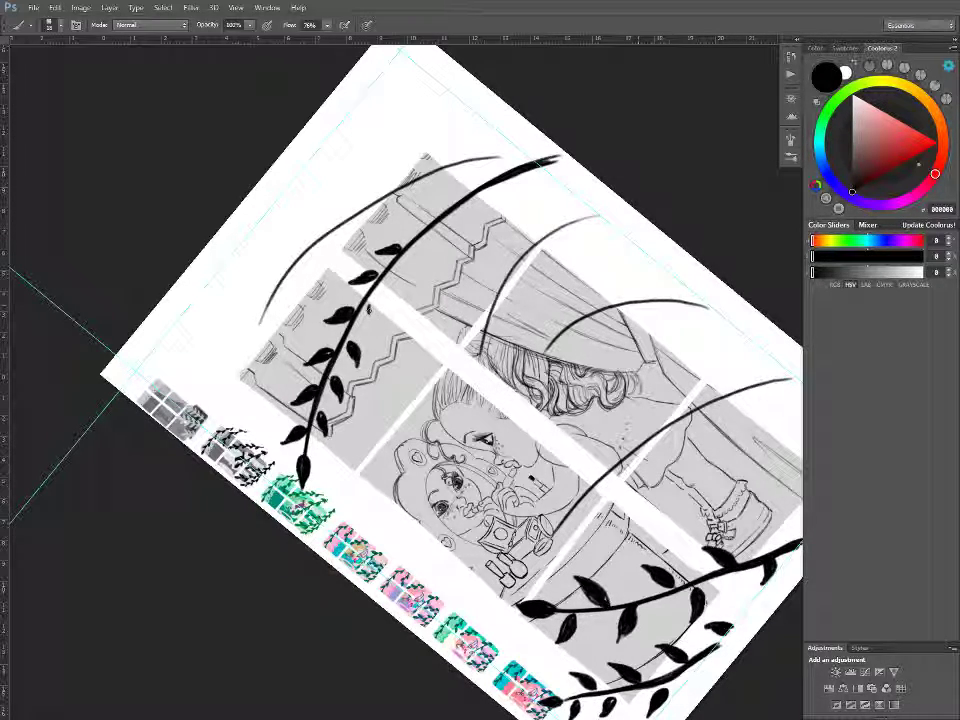
{"action": "left_click_drag", "start_coordinate": [375, 303], "coordinate": [372, 318]}
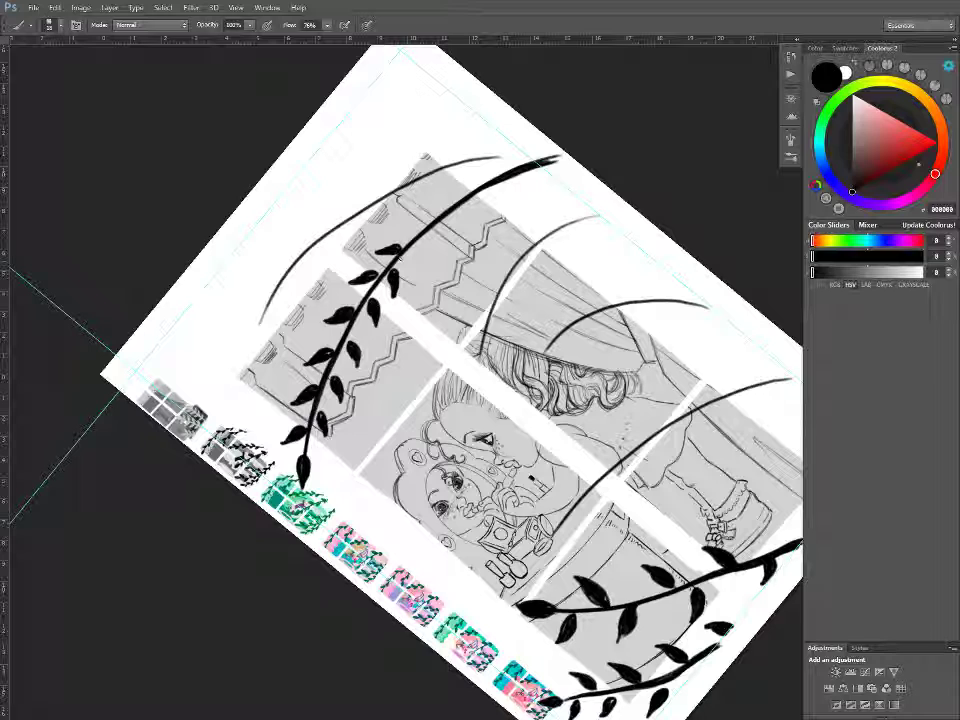
{"action": "left_click_drag", "start_coordinate": [419, 252], "coordinate": [423, 239]}
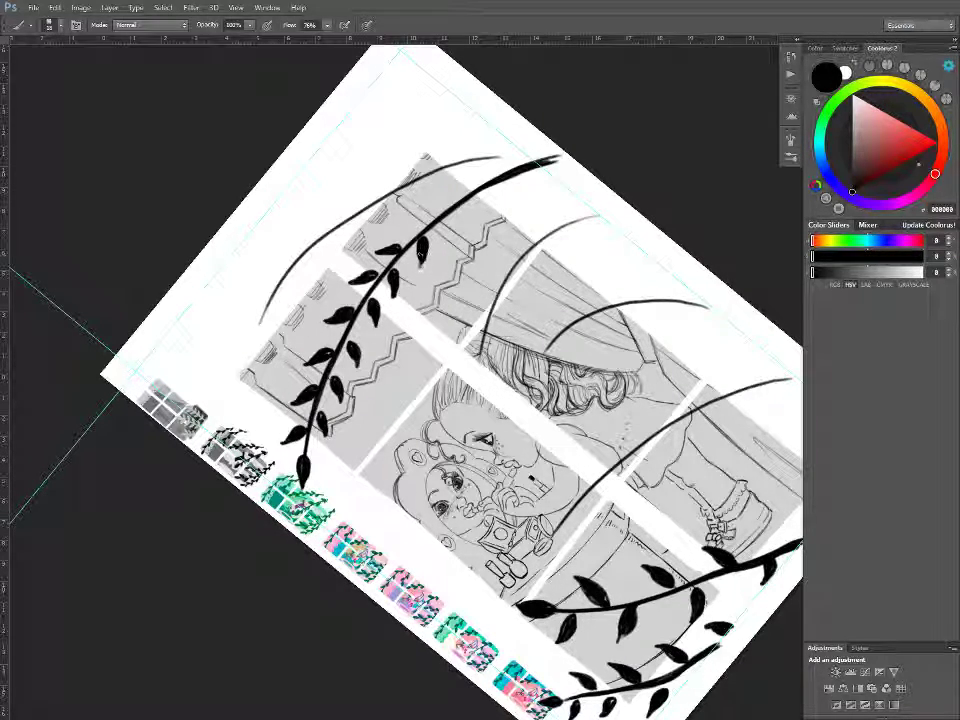
{"action": "left_click_drag", "start_coordinate": [448, 222], "coordinate": [446, 238]}
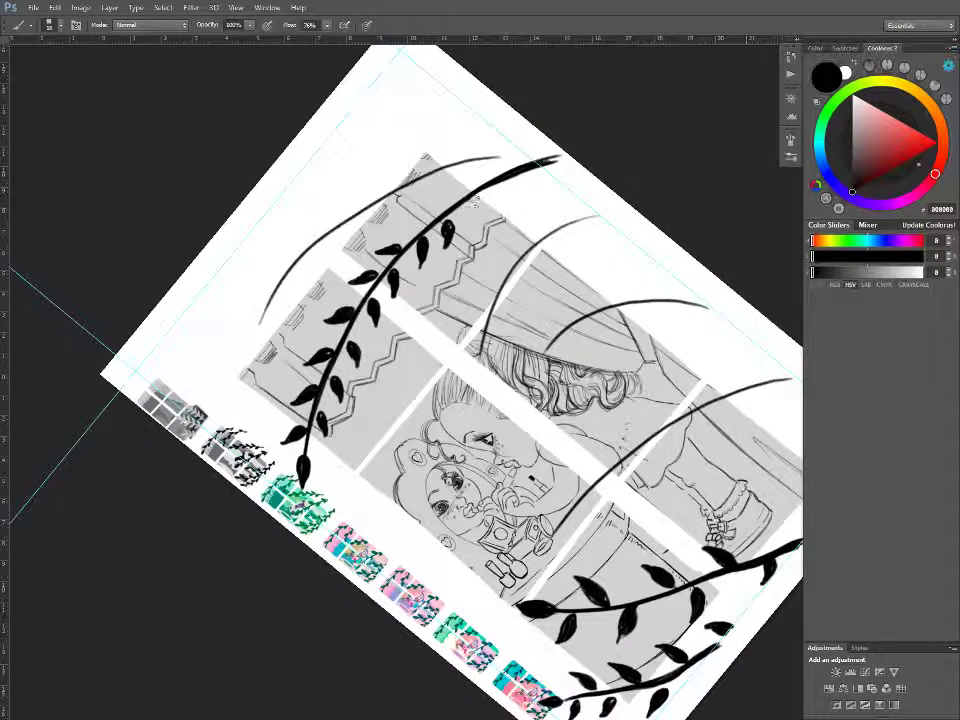
{"action": "left_click_drag", "start_coordinate": [480, 200], "coordinate": [479, 208]}
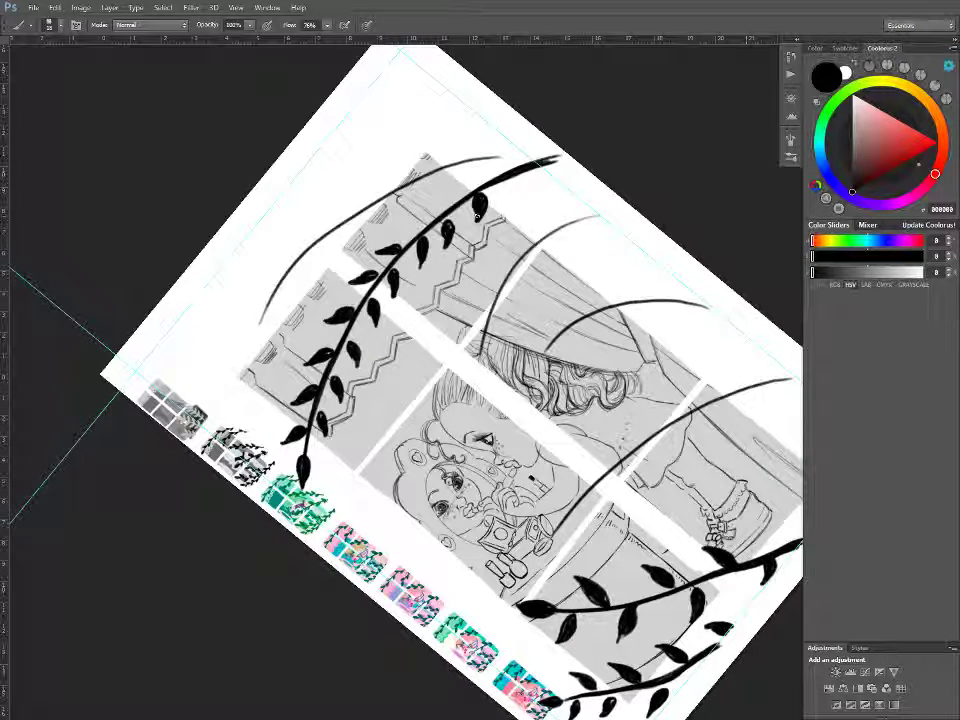
{"action": "mouse_move", "coordinate": [513, 192]}
{"action": "left_mouse_down"}
{"action": "mouse_move", "coordinate": [510, 181]}
{"action": "mouse_move", "coordinate": [511, 197]}
{"action": "left_mouse_up"}
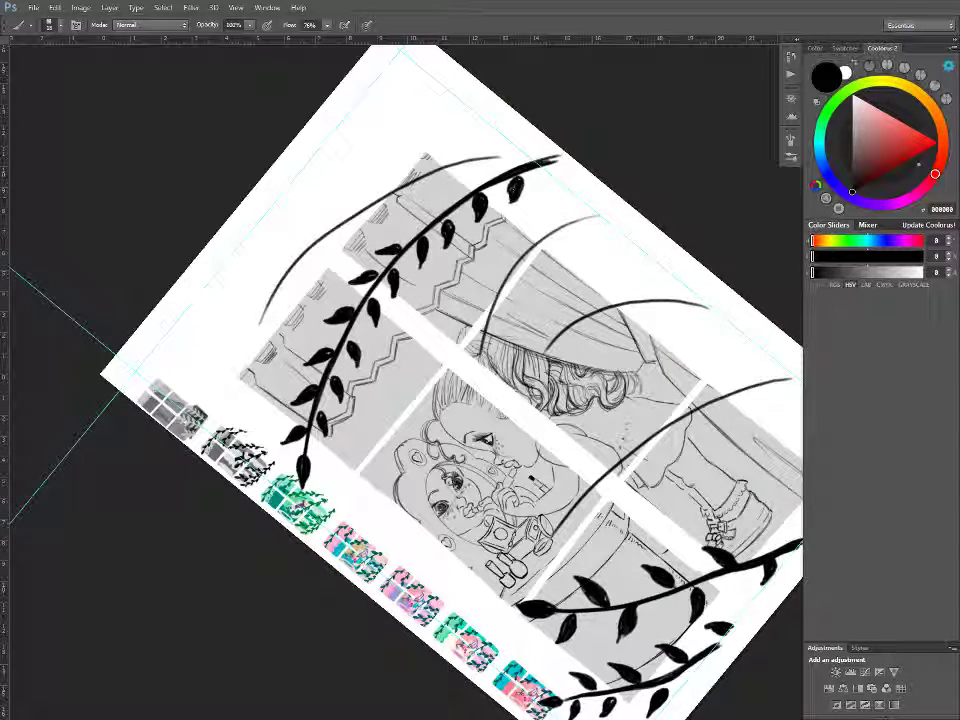
{"action": "left_click_drag", "start_coordinate": [545, 183], "coordinate": [553, 168]}
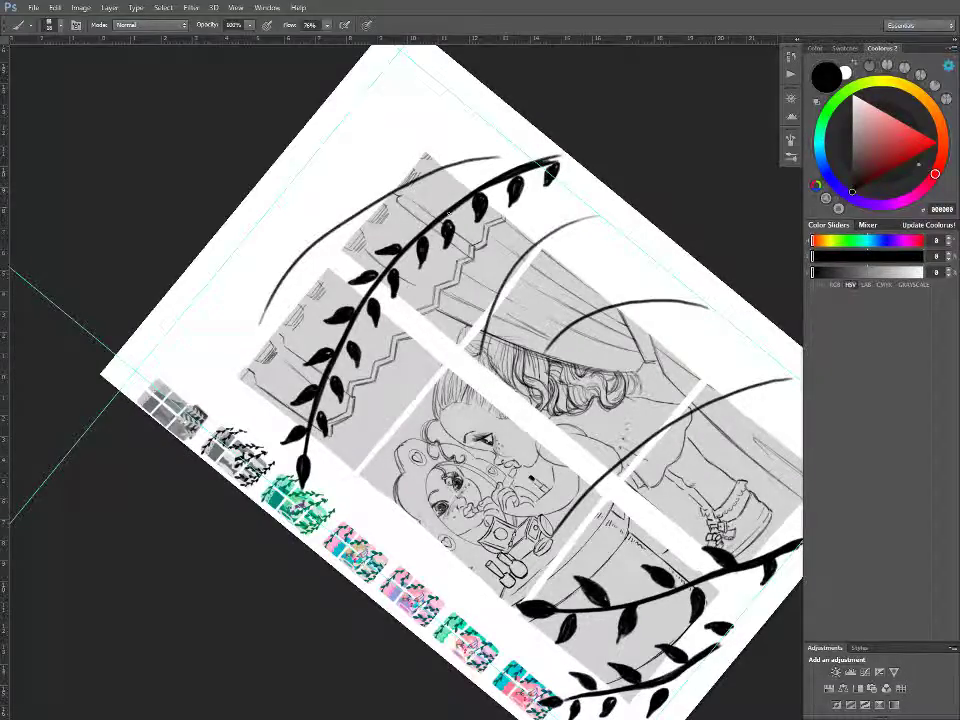
- Rotate the canvas further, then switch to Winamp, skip ahead two tracks and minimize the player
{"action": "key", "text": "r"}
{"action": "mouse_move", "coordinate": [402, 298]}
{"action": "left_mouse_down"}
{"action": "mouse_move", "coordinate": [393, 308]}
{"action": "mouse_move", "coordinate": [405, 355]}
{"action": "mouse_move", "coordinate": [420, 390]}
{"action": "mouse_move", "coordinate": [415, 372]}
{"action": "mouse_move", "coordinate": [430, 378]}
{"action": "left_mouse_up"}
{"action": "key", "text": "alt+Tab"}
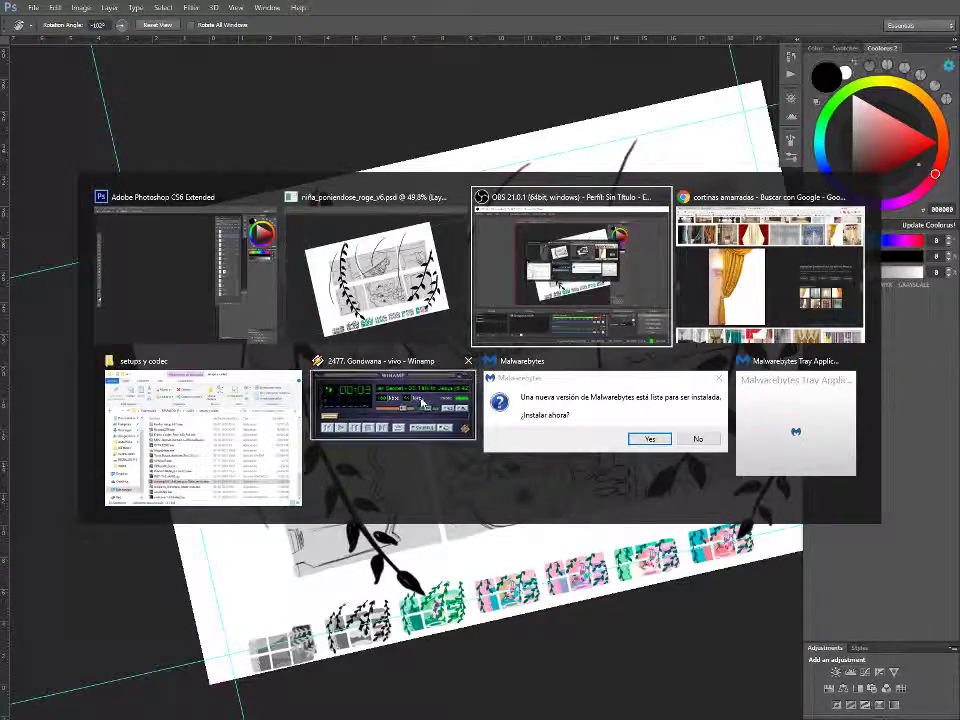
{"action": "left_click", "coordinate": [430, 400]}
{"action": "left_click", "coordinate": [86, 76]}
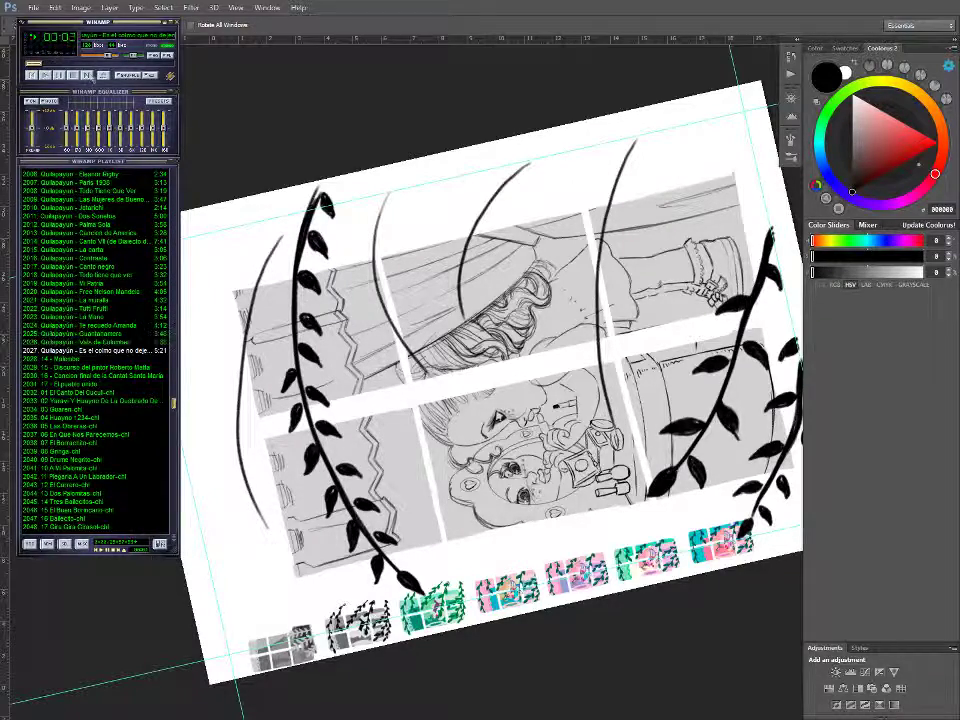
{"action": "left_click", "coordinate": [87, 75]}
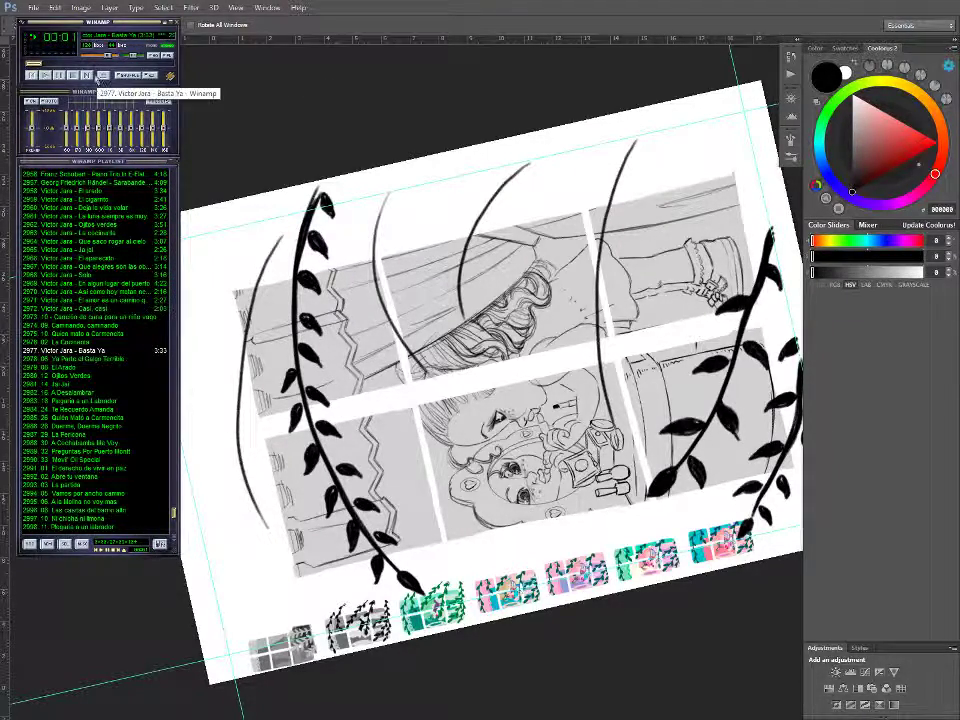
{"action": "left_click", "coordinate": [162, 23]}
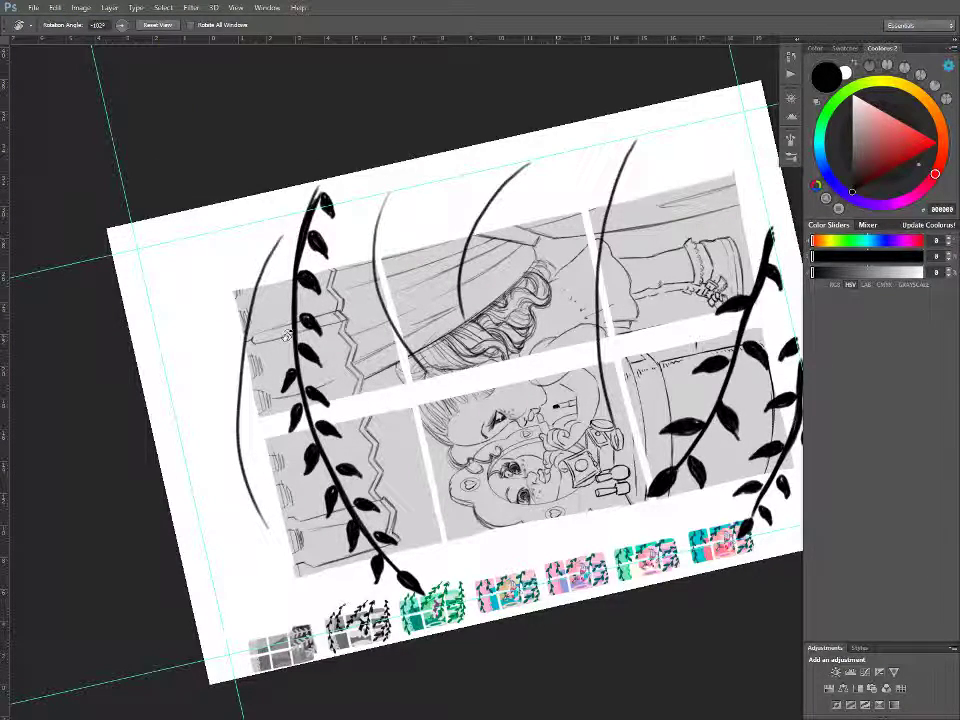
- Paint four more black leaves along the bare upper side of the valance stem, up to its right end
{"action": "key", "text": "b"}
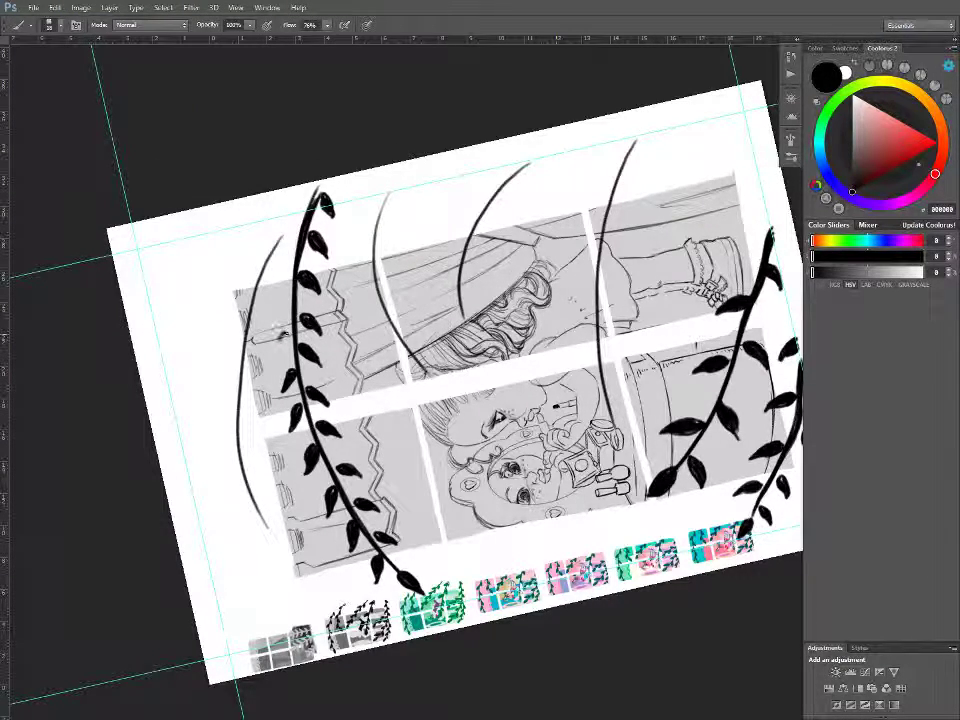
{"action": "left_click_drag", "start_coordinate": [276, 344], "coordinate": [286, 340]}
{"action": "left_click_drag", "start_coordinate": [276, 302], "coordinate": [288, 292]}
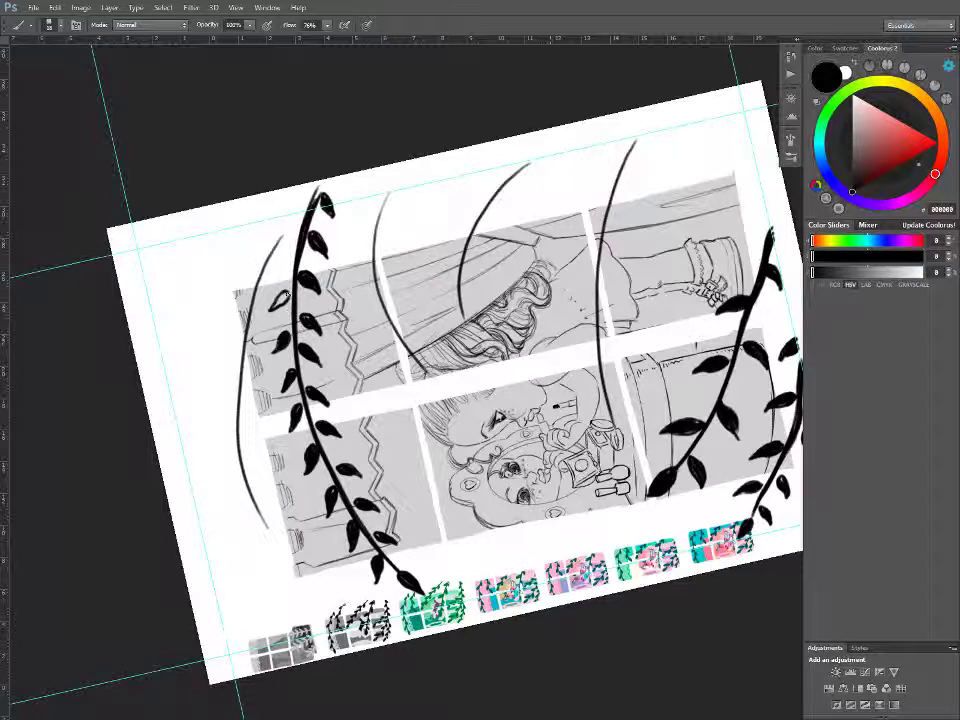
{"action": "left_click_drag", "start_coordinate": [288, 255], "coordinate": [283, 260]}
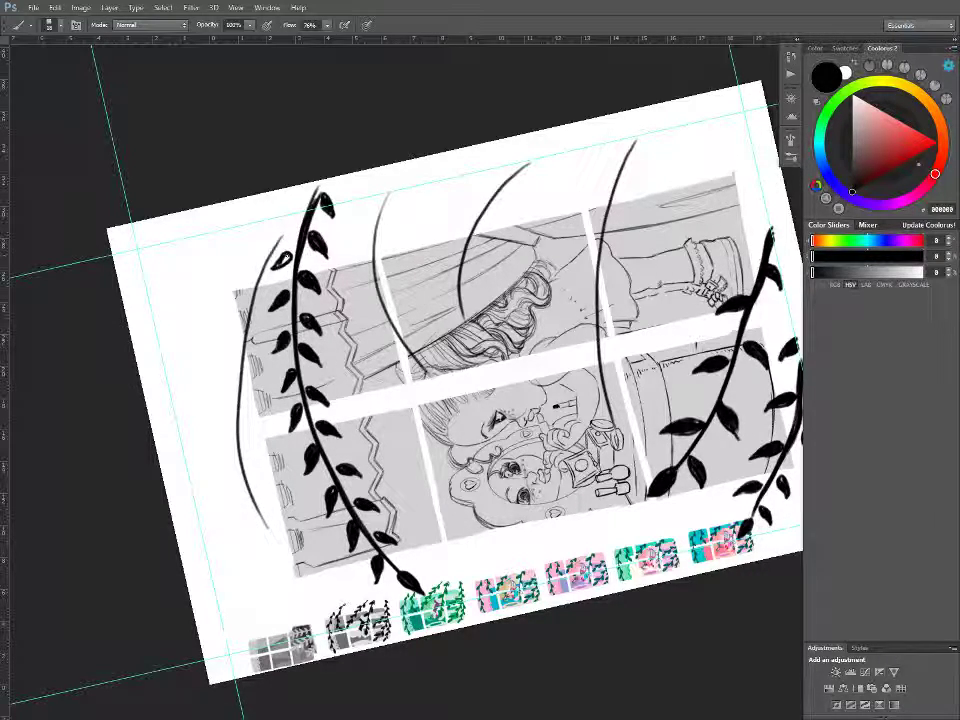
{"action": "left_click_drag", "start_coordinate": [293, 213], "coordinate": [284, 214]}
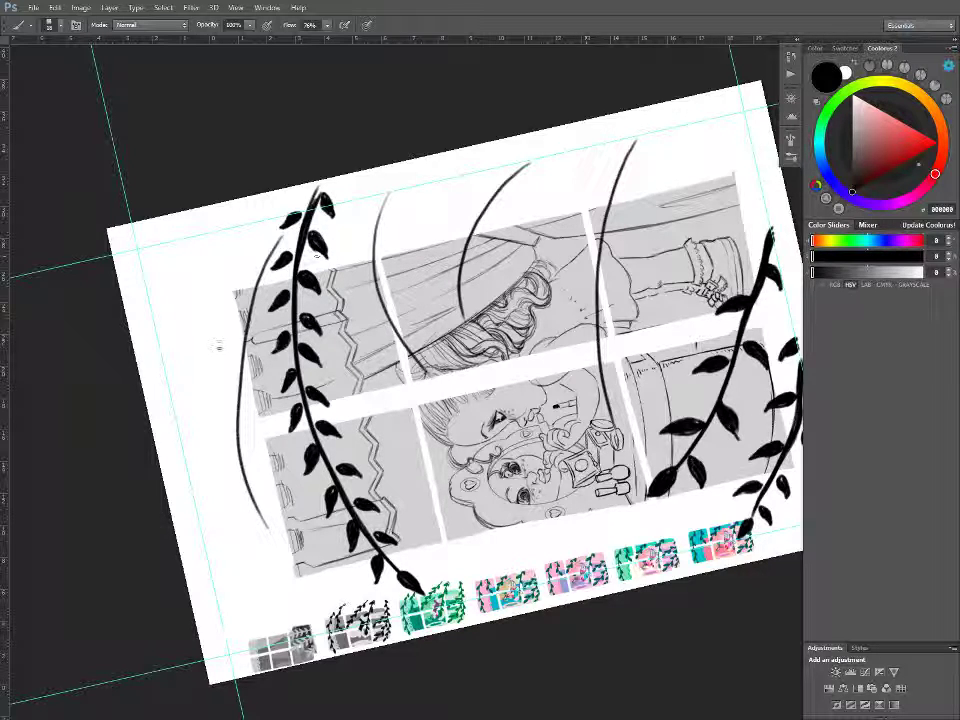
- Paint a black leaf at the left tip of the topmost stem plus the first two leaves on its upper side, and dismiss the Facebook notification
{"action": "mouse_move", "coordinate": [256, 510]}
{"action": "left_mouse_down"}
{"action": "mouse_move", "coordinate": [265, 529]}
{"action": "mouse_move", "coordinate": [258, 513]}
{"action": "left_mouse_up"}
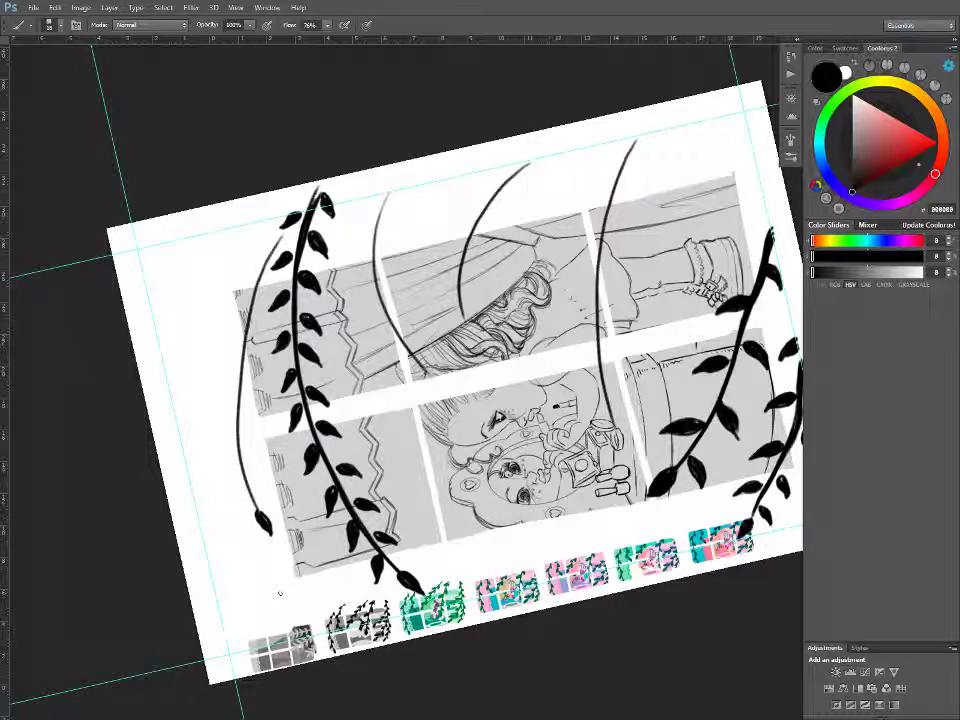
{"action": "left_click_drag", "start_coordinate": [240, 491], "coordinate": [245, 504]}
{"action": "mouse_move", "coordinate": [234, 452]}
{"action": "left_mouse_down"}
{"action": "mouse_move", "coordinate": [225, 465]}
{"action": "mouse_move", "coordinate": [230, 456]}
{"action": "left_mouse_up"}
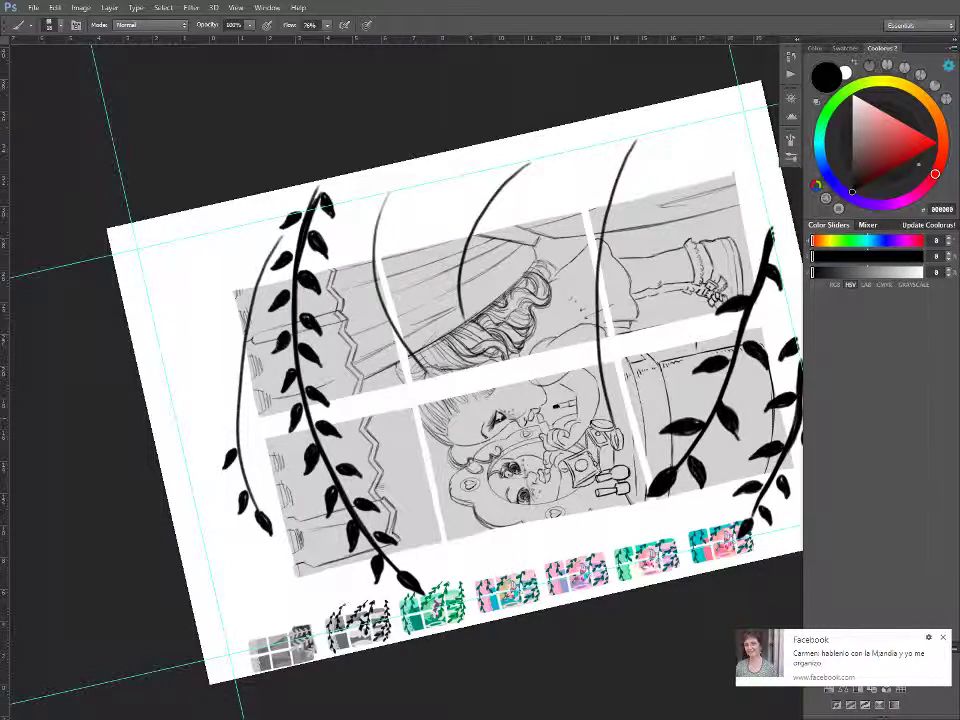
{"action": "left_click", "coordinate": [944, 639]}
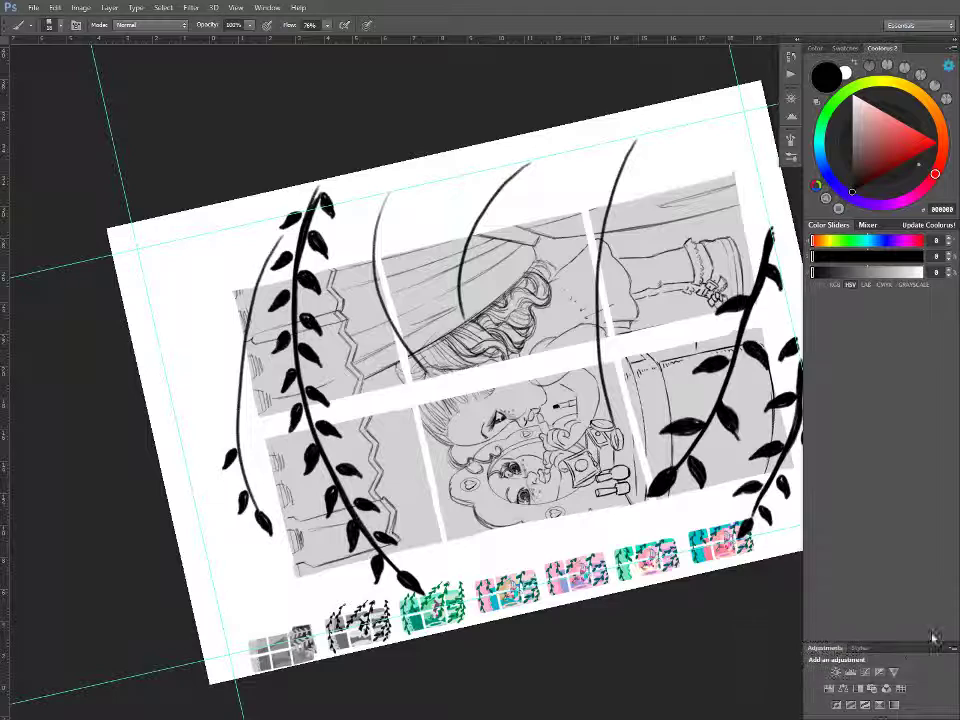
- Continue painting evenly spaced black leaves along the upper side of the topmost stem toward its right end
{"action": "left_click_drag", "start_coordinate": [228, 416], "coordinate": [218, 430]}
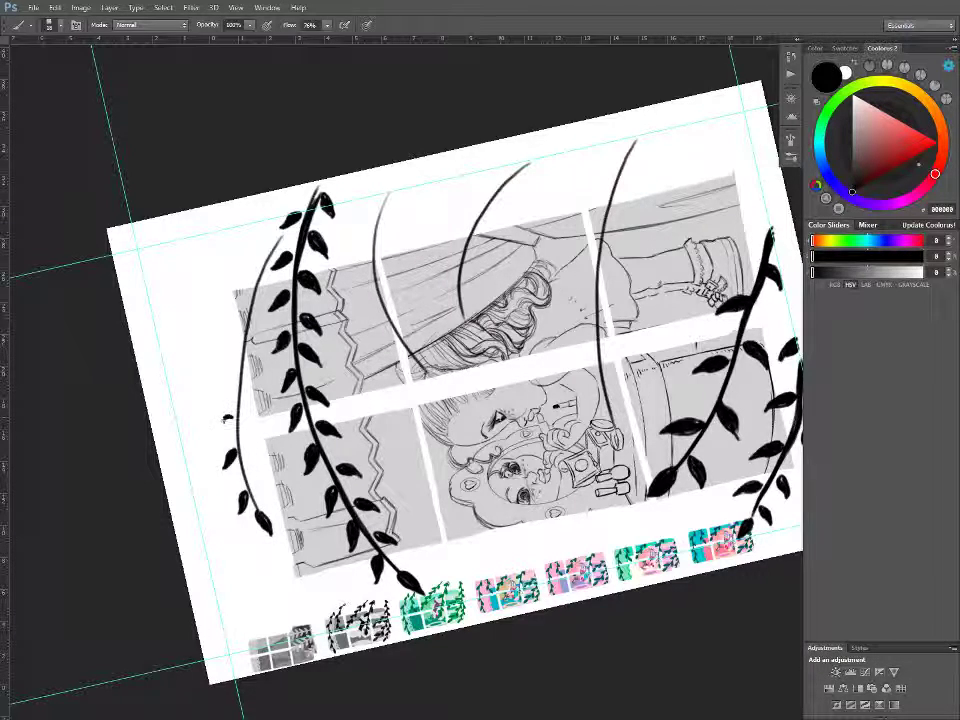
{"action": "key", "text": "ctrl+z"}
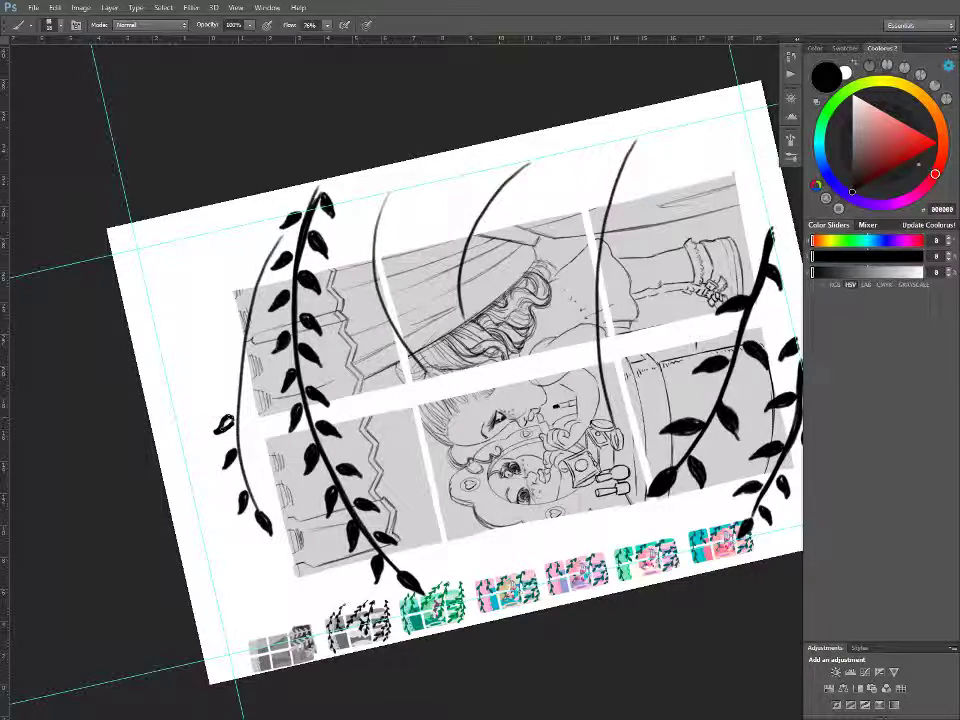
{"action": "left_click_drag", "start_coordinate": [234, 385], "coordinate": [215, 394]}
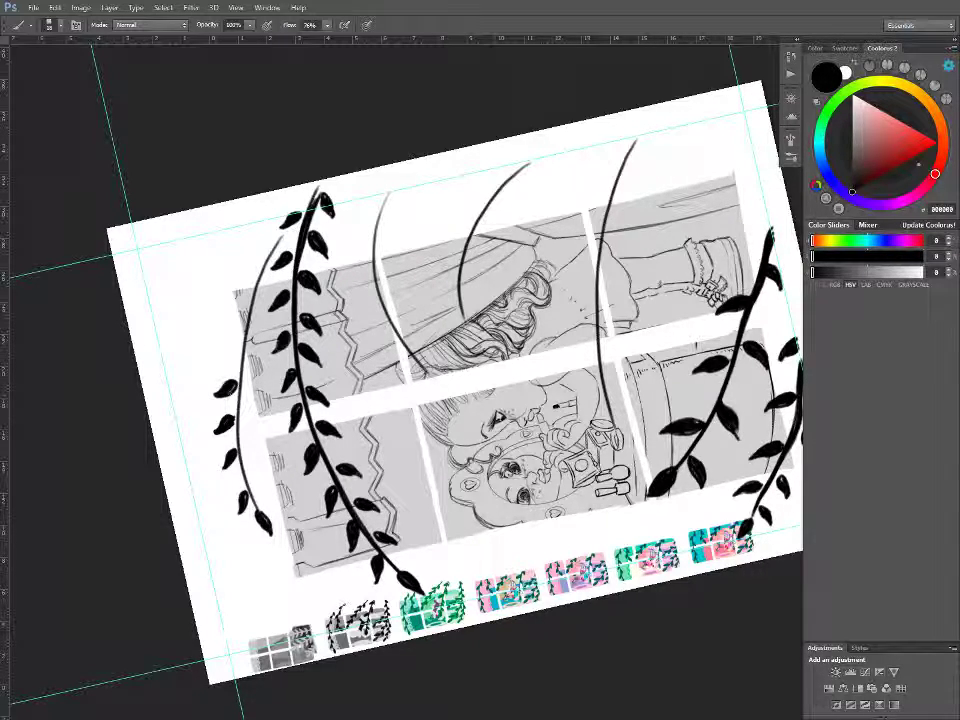
{"action": "left_click_drag", "start_coordinate": [231, 357], "coordinate": [223, 362]}
{"action": "key", "text": "ctrl+z"}
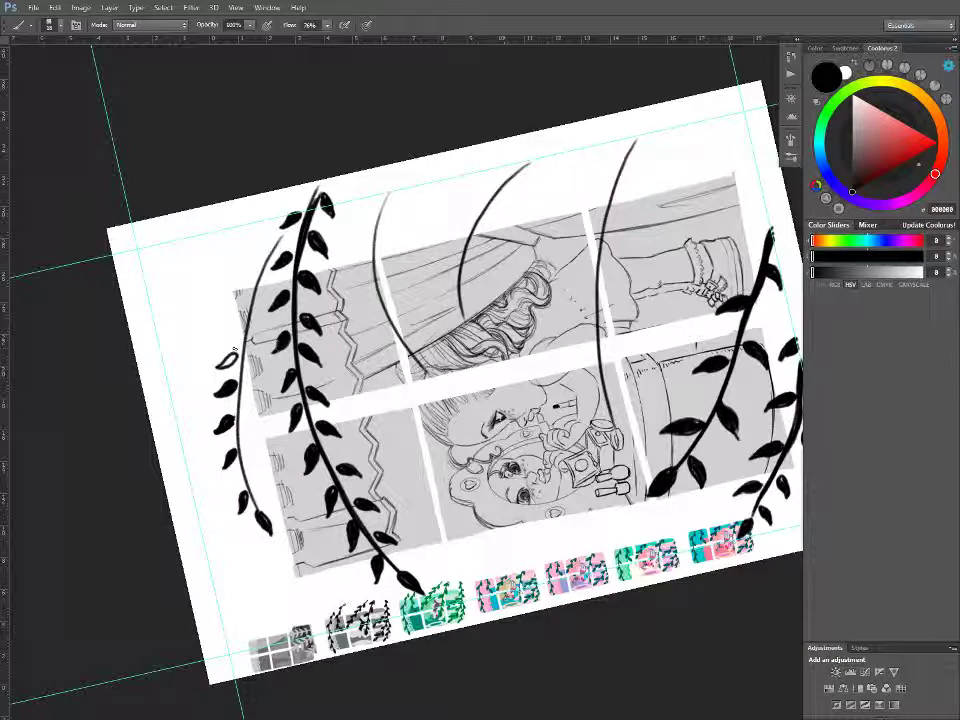
{"action": "left_click_drag", "start_coordinate": [240, 338], "coordinate": [226, 346]}
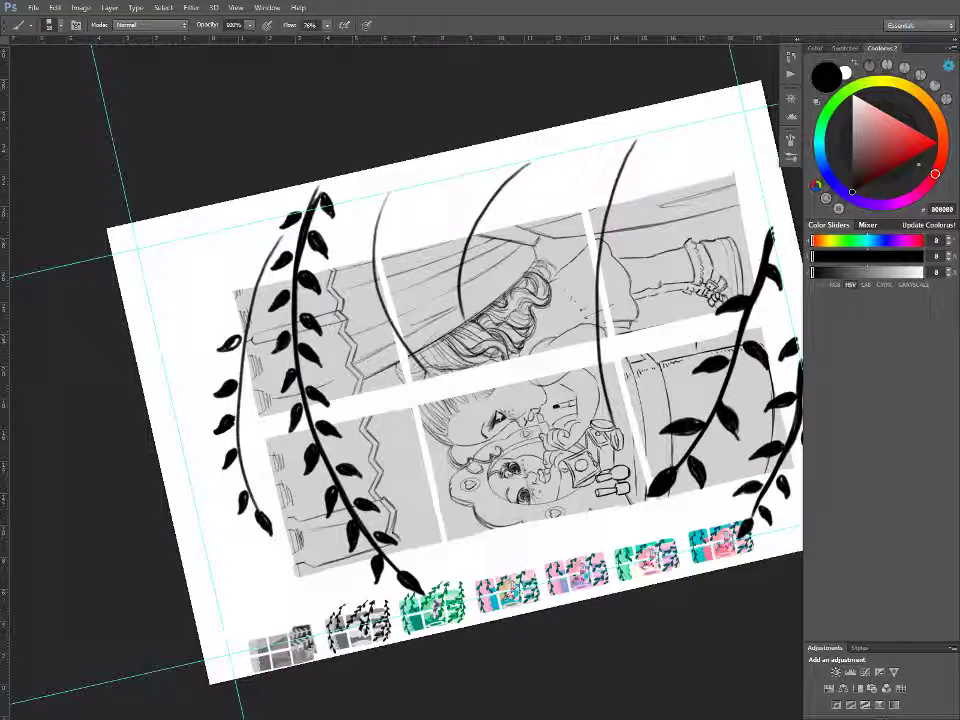
{"action": "mouse_move", "coordinate": [242, 303]}
{"action": "left_mouse_down"}
{"action": "mouse_move", "coordinate": [229, 311]}
{"action": "mouse_move", "coordinate": [244, 271]}
{"action": "mouse_move", "coordinate": [252, 274]}
{"action": "mouse_move", "coordinate": [248, 243]}
{"action": "mouse_move", "coordinate": [266, 245]}
{"action": "mouse_move", "coordinate": [268, 222]}
{"action": "left_mouse_up"}
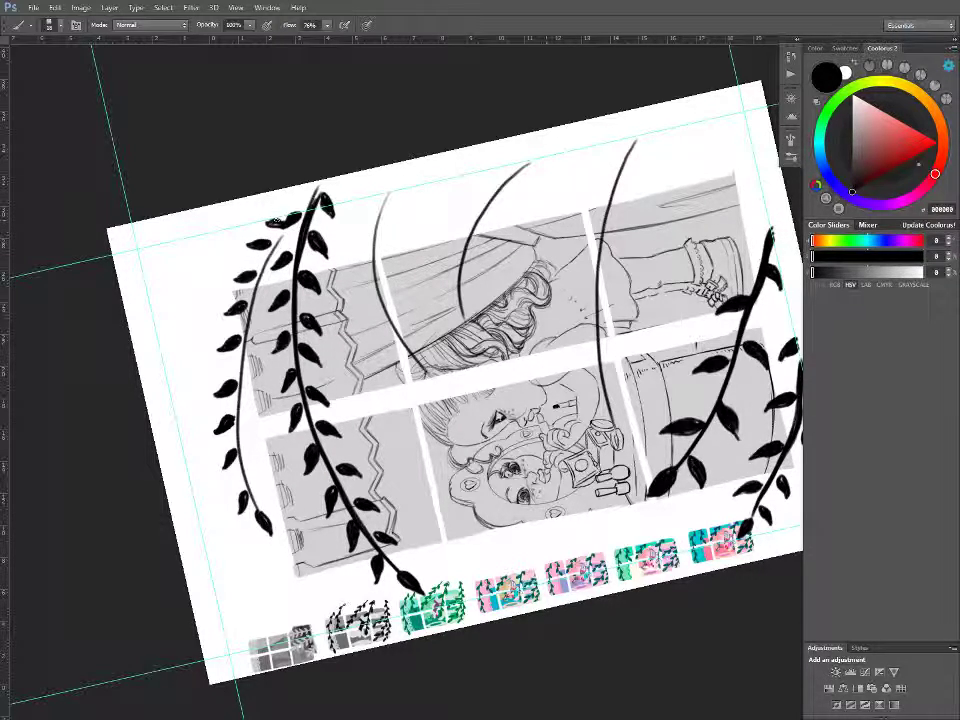
- Rotate the canvas and fill the underside of the topmost stem with black leaves up to its right end
{"action": "key", "text": "r"}
{"action": "mouse_move", "coordinate": [415, 305]}
{"action": "left_mouse_down"}
{"action": "mouse_move", "coordinate": [500, 308]}
{"action": "mouse_move", "coordinate": [585, 416]}
{"action": "left_mouse_up"}
{"action": "key", "text": "b"}
{"action": "mouse_move", "coordinate": [371, 343]}
{"action": "left_mouse_down"}
{"action": "mouse_move", "coordinate": [371, 356]}
{"action": "mouse_move", "coordinate": [372, 340]}
{"action": "mouse_move", "coordinate": [396, 333]}
{"action": "left_mouse_up"}
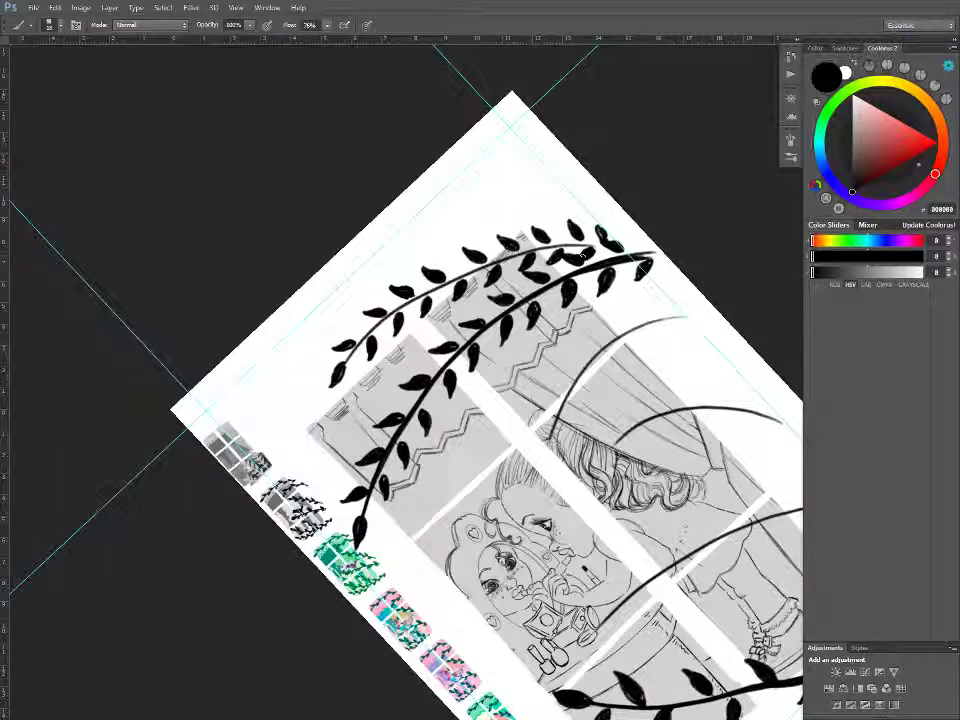
- Paint a solid black bird facing left, with beak, raised tail and two legs, standing on the long stem at the girl's waist height
{"action": "key", "text": "r"}
{"action": "key", "text": "Escape"}
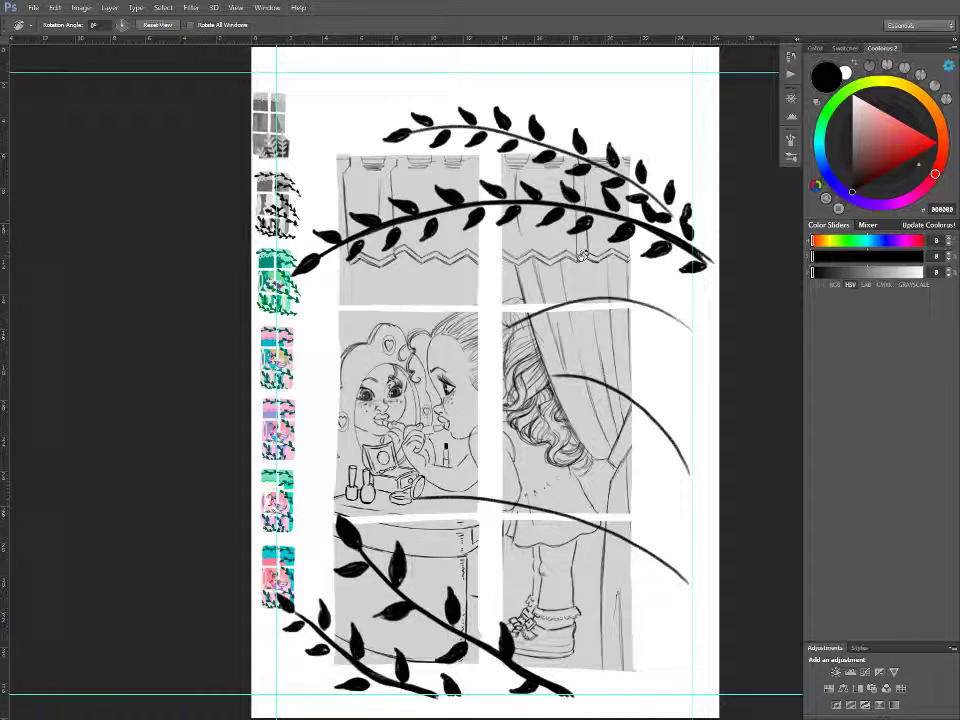
{"action": "key", "text": "b"}
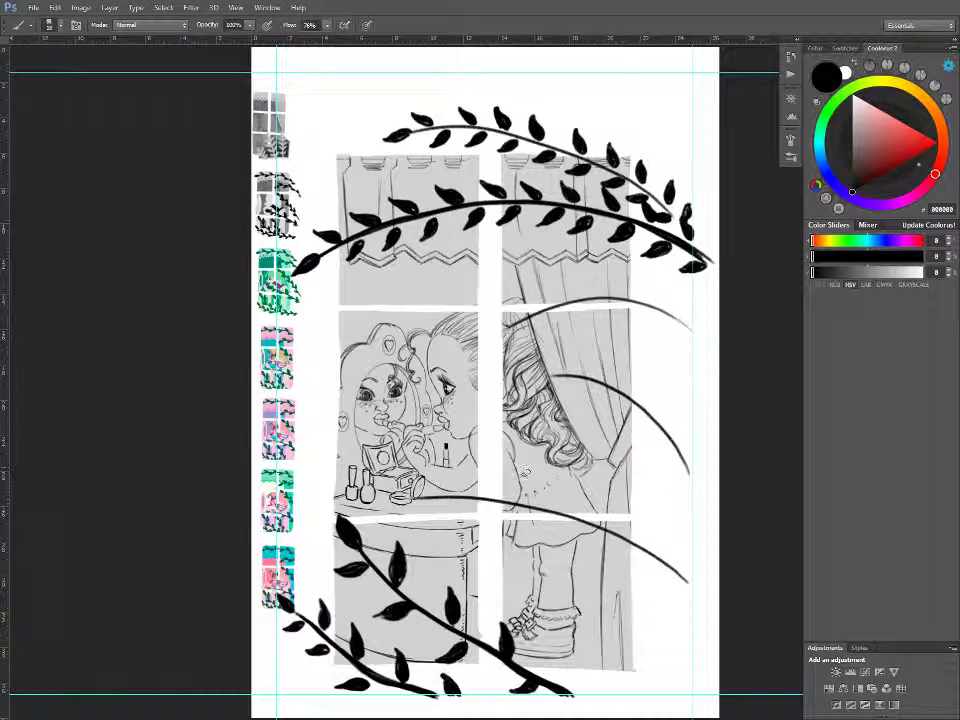
{"action": "left_click_drag", "start_coordinate": [522, 481], "coordinate": [550, 489]}
{"action": "mouse_move", "coordinate": [513, 456]}
{"action": "left_mouse_down"}
{"action": "mouse_move", "coordinate": [557, 484]}
{"action": "mouse_move", "coordinate": [543, 488]}
{"action": "mouse_move", "coordinate": [577, 459]}
{"action": "left_mouse_up"}
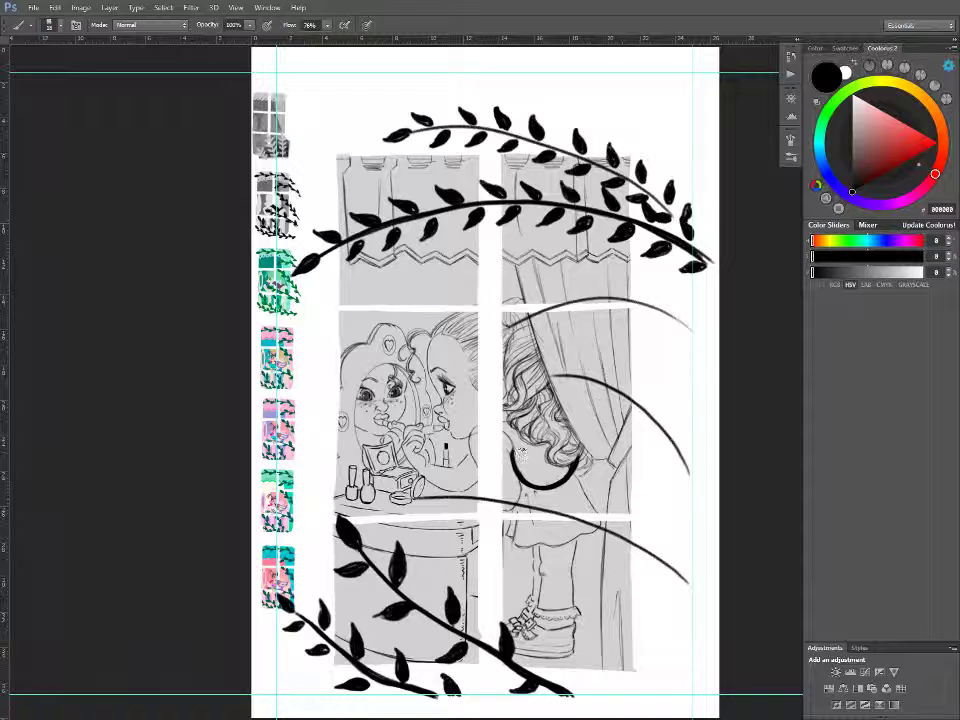
{"action": "left_click_drag", "start_coordinate": [513, 449], "coordinate": [548, 456]}
{"action": "key", "text": "ctrl+z"}
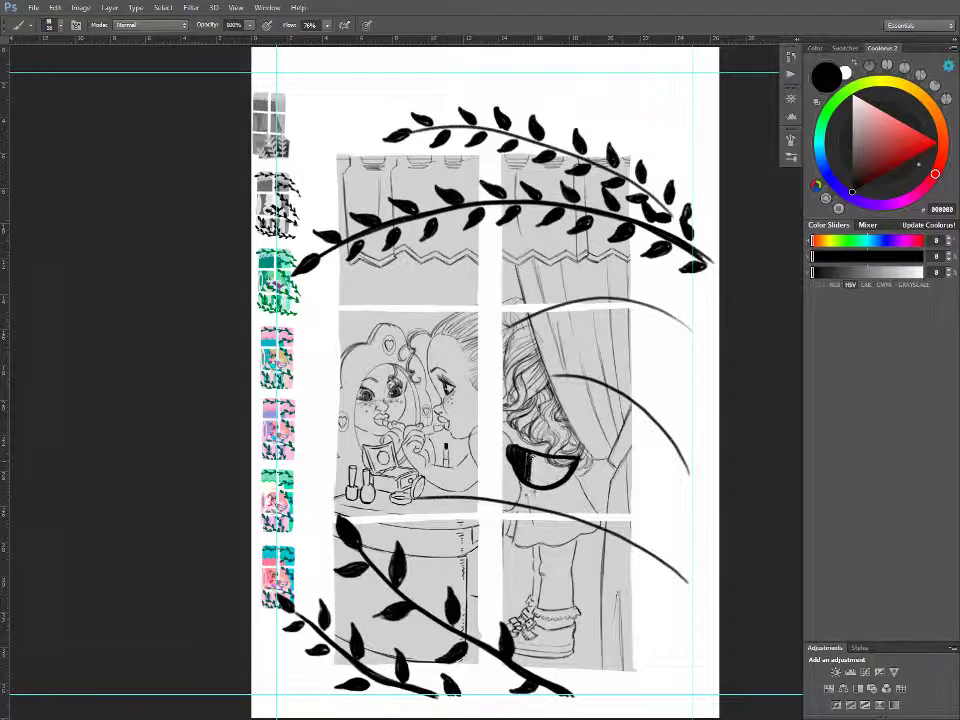
{"action": "mouse_move", "coordinate": [536, 456]}
{"action": "left_mouse_down"}
{"action": "mouse_move", "coordinate": [576, 461]}
{"action": "mouse_move", "coordinate": [588, 431]}
{"action": "mouse_move", "coordinate": [577, 462]}
{"action": "left_mouse_up"}
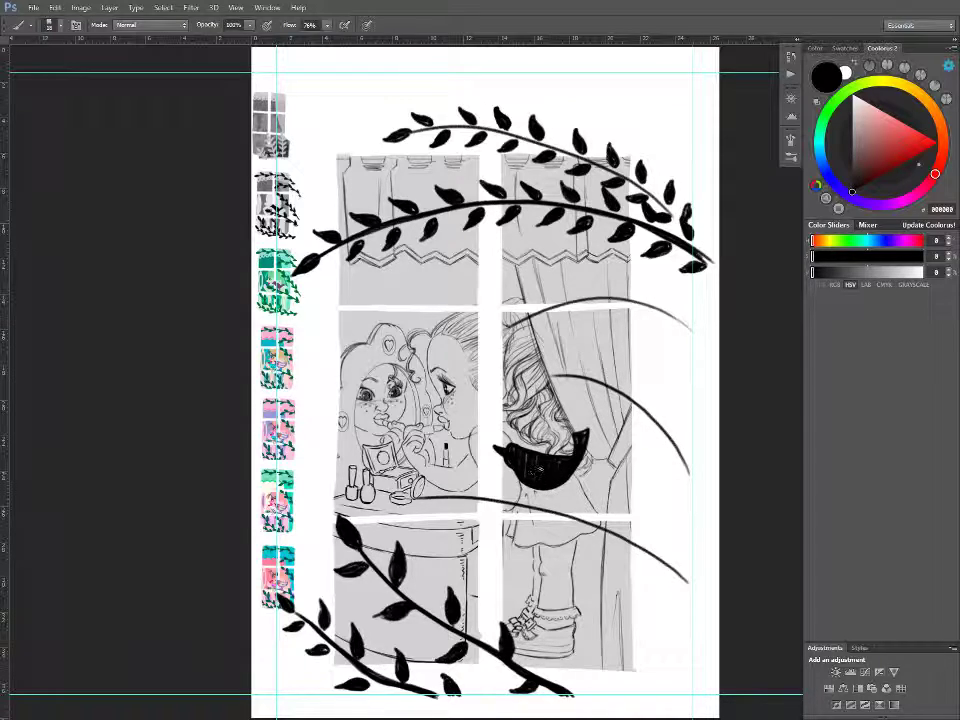
{"action": "left_click_drag", "start_coordinate": [536, 486], "coordinate": [530, 508]}
{"action": "left_click_drag", "start_coordinate": [545, 490], "coordinate": [540, 506]}
- Paint a black leaf at the left tip of the stem arching over the curtain, and tilt the canvas about 40 degrees counterclockwise
{"action": "mouse_move", "coordinate": [508, 326]}
{"action": "left_mouse_down"}
{"action": "mouse_move", "coordinate": [487, 340]}
{"action": "mouse_move", "coordinate": [507, 328]}
{"action": "mouse_move", "coordinate": [499, 334]}
{"action": "left_mouse_up"}
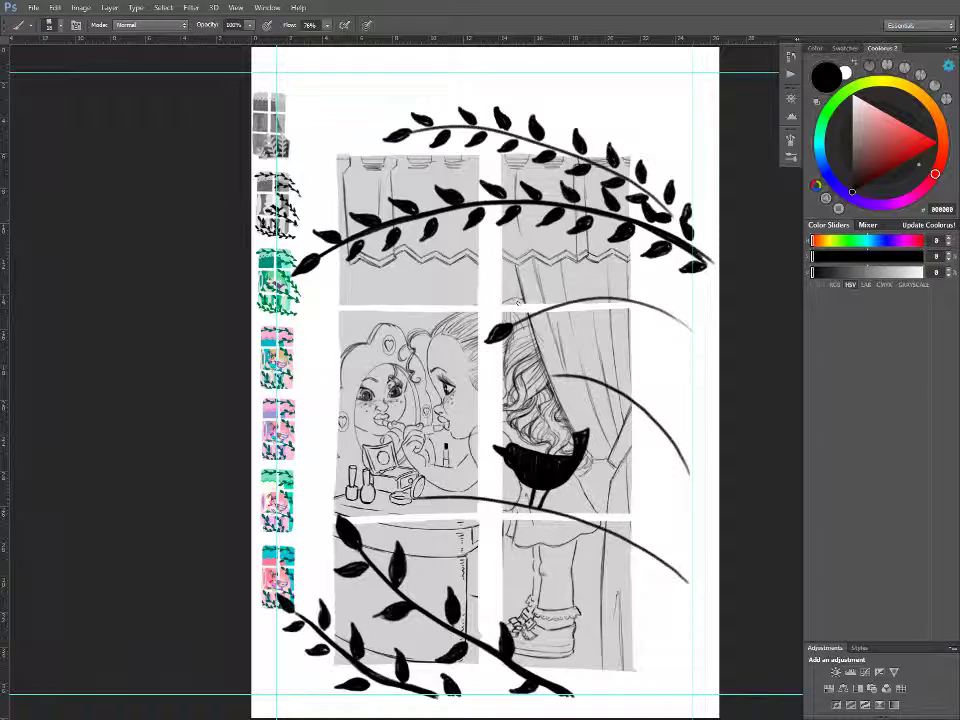
{"action": "key", "text": "r"}
{"action": "left_click_drag", "start_coordinate": [519, 303], "coordinate": [503, 346]}
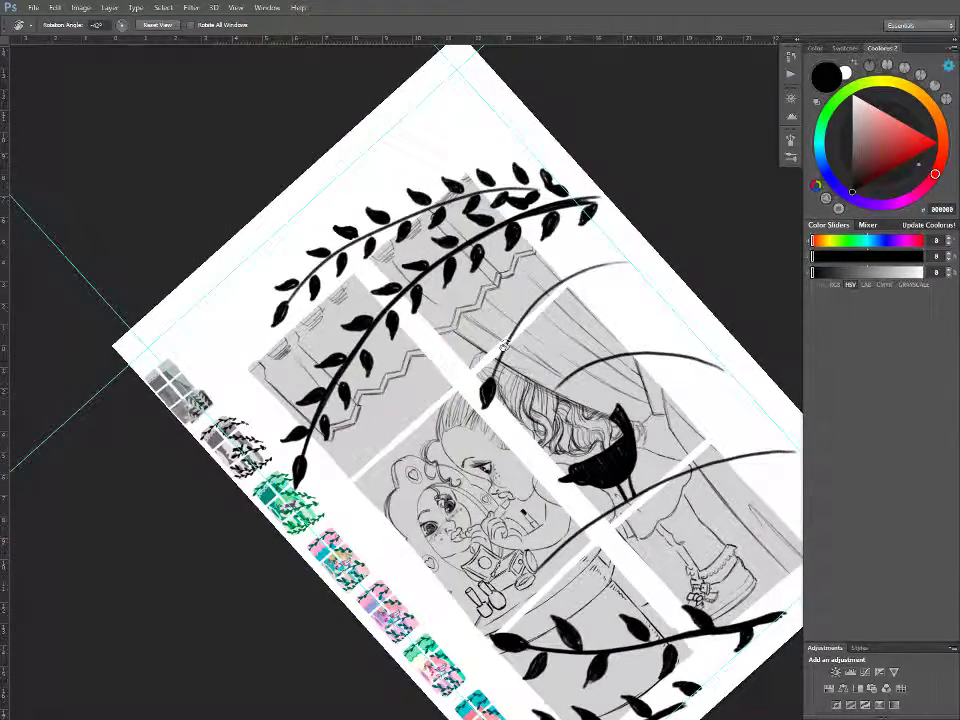
- Erase a small round eye into the bird's head and refine it with a black pupil
{"action": "key", "text": "e"}
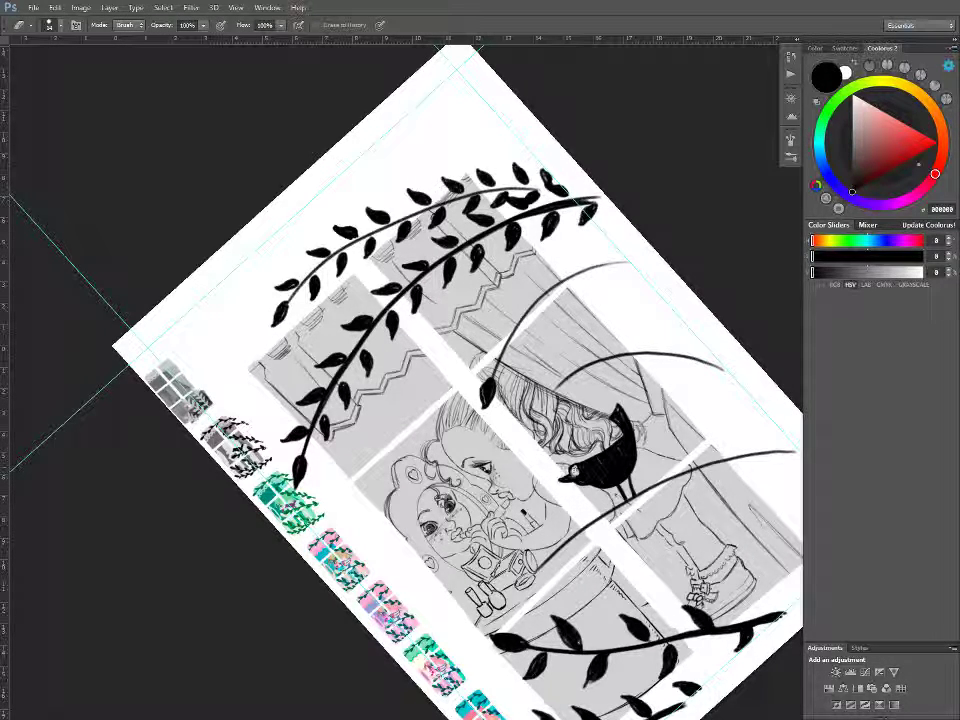
{"action": "key", "text": "b"}
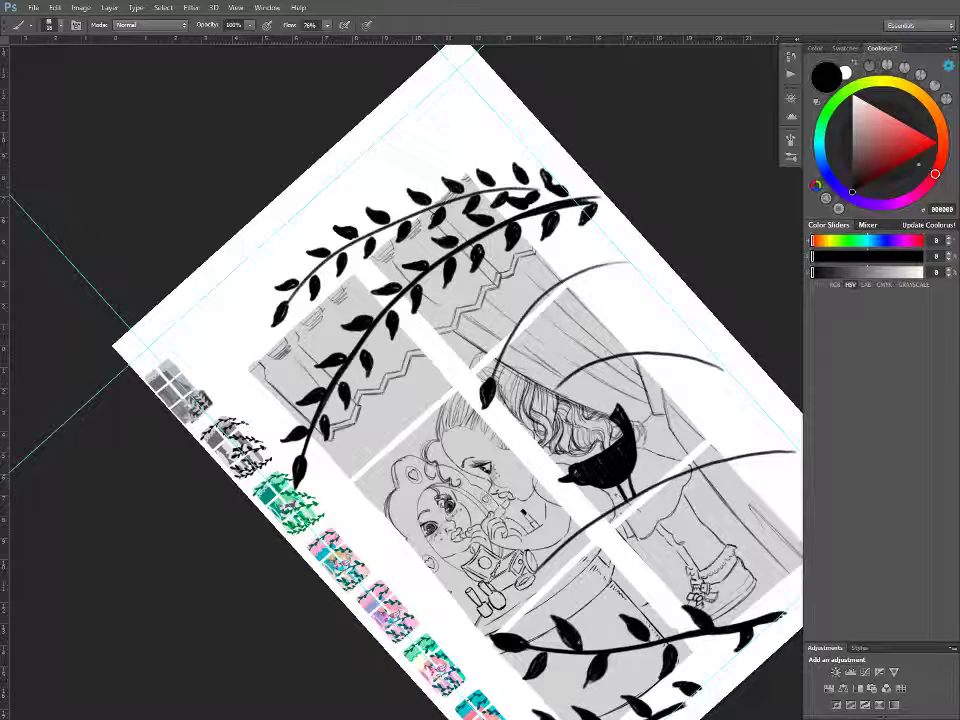
{"action": "key", "text": "e"}
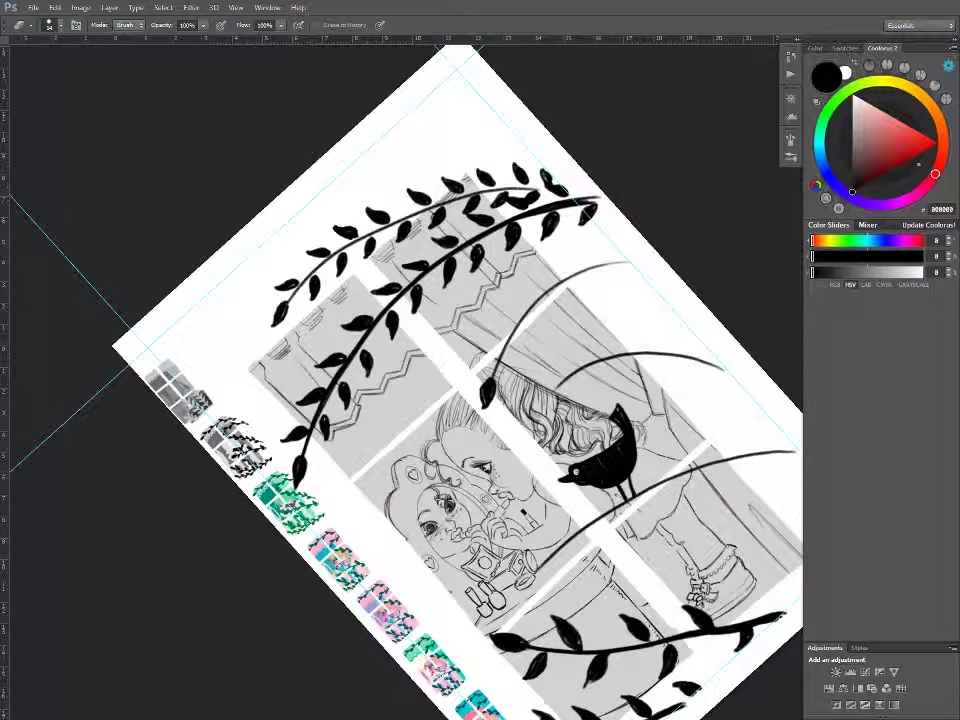
{"action": "key", "text": "b"}
{"action": "left_click_drag", "start_coordinate": [583, 470], "coordinate": [574, 476]}
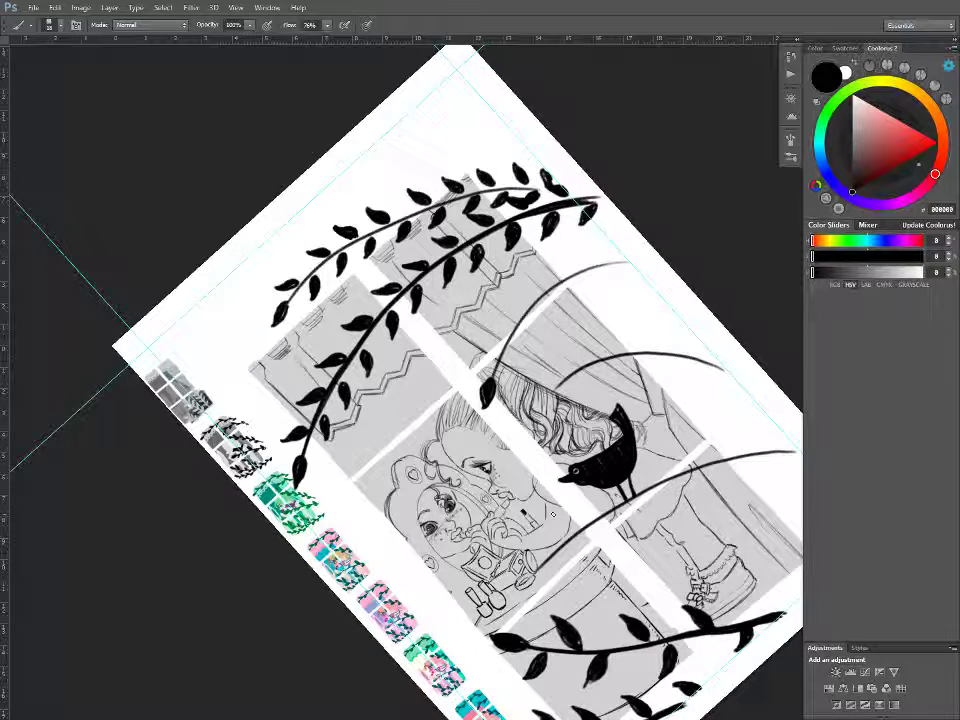
- Paint evenly spaced black leaves along the upper side of the stem arching over the curtain
{"action": "left_click_drag", "start_coordinate": [487, 345], "coordinate": [481, 350]}
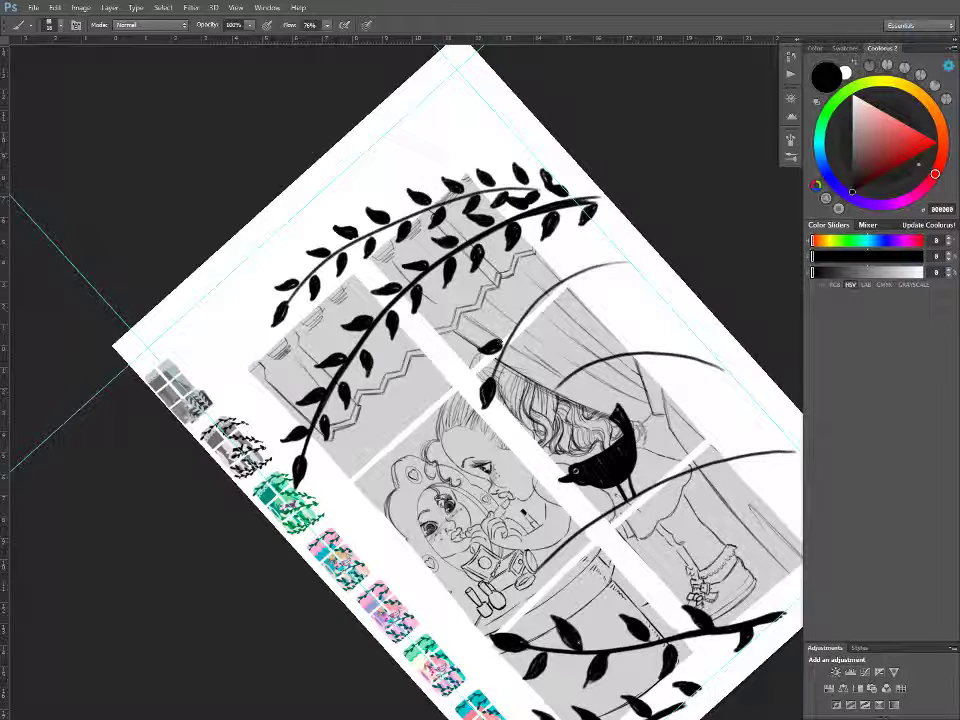
{"action": "left_click_drag", "start_coordinate": [498, 318], "coordinate": [508, 315]}
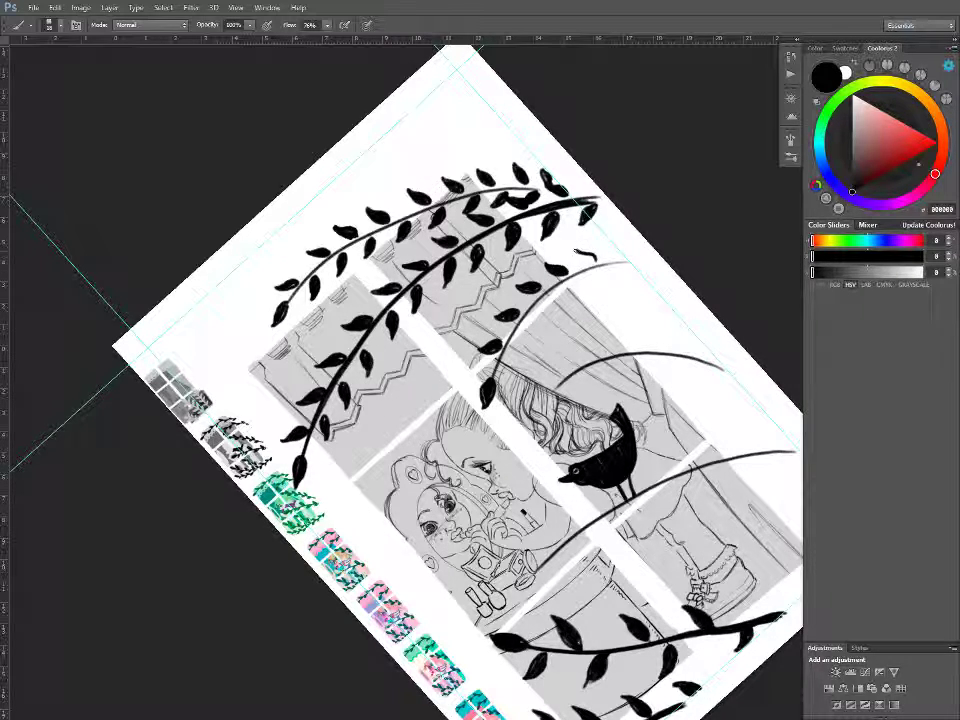
{"action": "left_click_drag", "start_coordinate": [580, 252], "coordinate": [621, 256]}
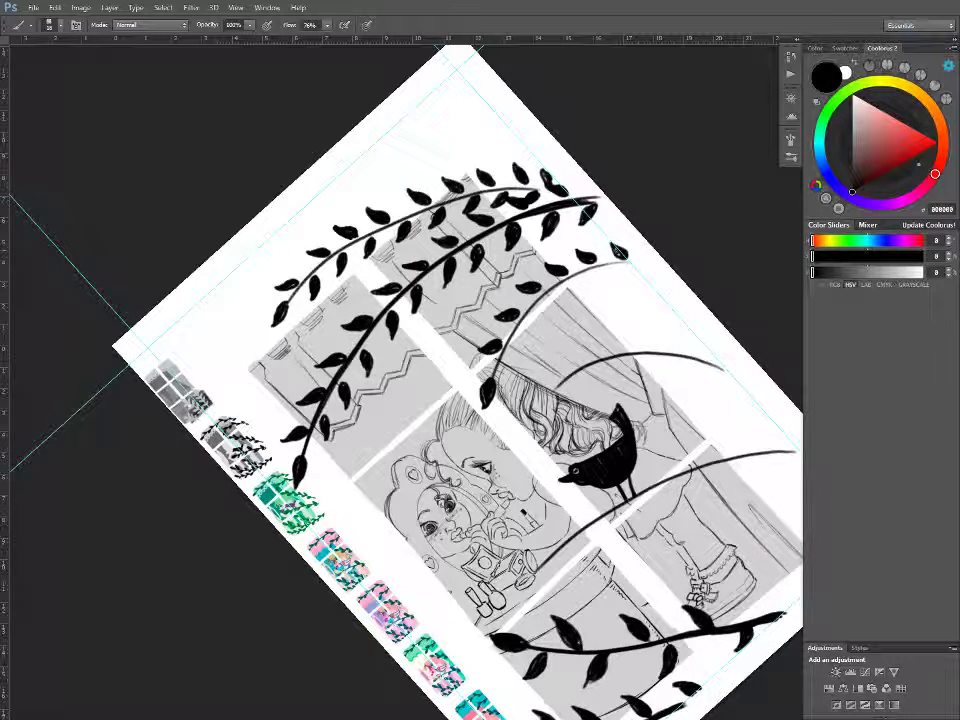
- Add black leaves along the underside of the upper curtain stem, then thicken and extend the stem to the right
{"action": "left_click_drag", "start_coordinate": [516, 337], "coordinate": [522, 357]}
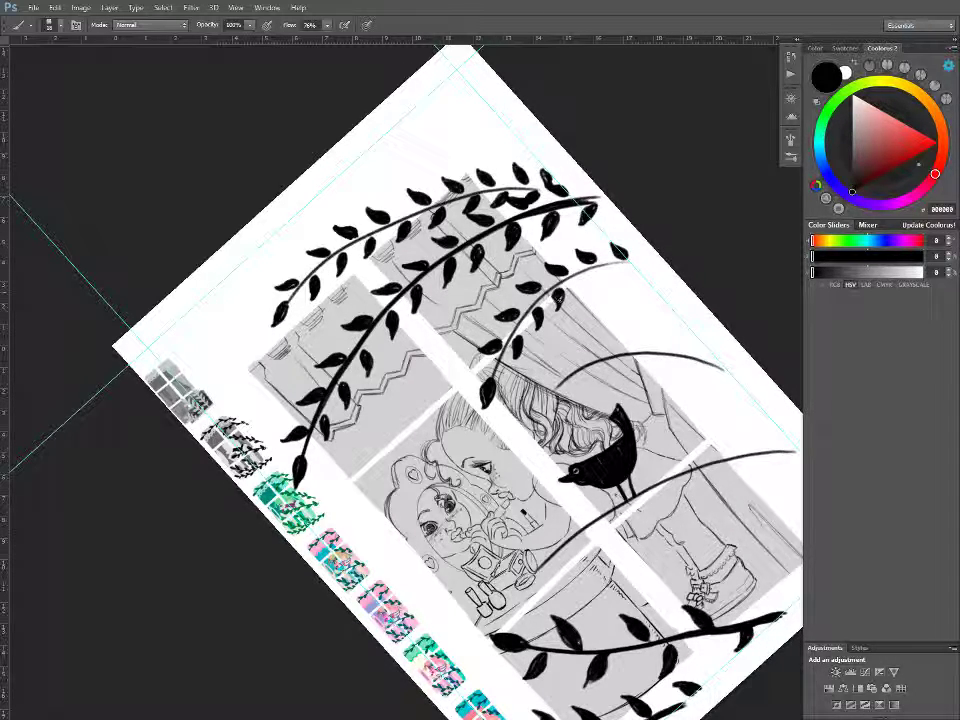
{"action": "mouse_move", "coordinate": [584, 280]}
{"action": "left_mouse_down"}
{"action": "mouse_move", "coordinate": [581, 297]}
{"action": "mouse_move", "coordinate": [611, 273]}
{"action": "left_mouse_up"}
{"action": "left_click", "coordinate": [612, 273]}
{"action": "left_click", "coordinate": [640, 271]}
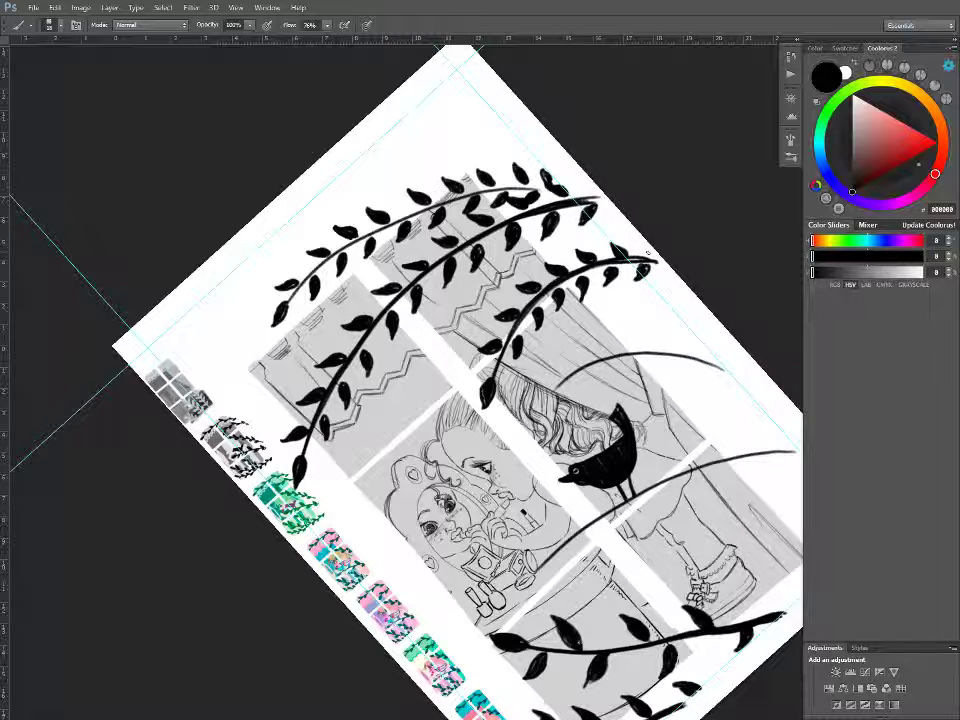
- Outline a round tip leaf and six pairs of rounded leaves along the short stem above the bird, in the unrotated view
{"action": "key", "text": "r"}
{"action": "key", "text": "Escape"}
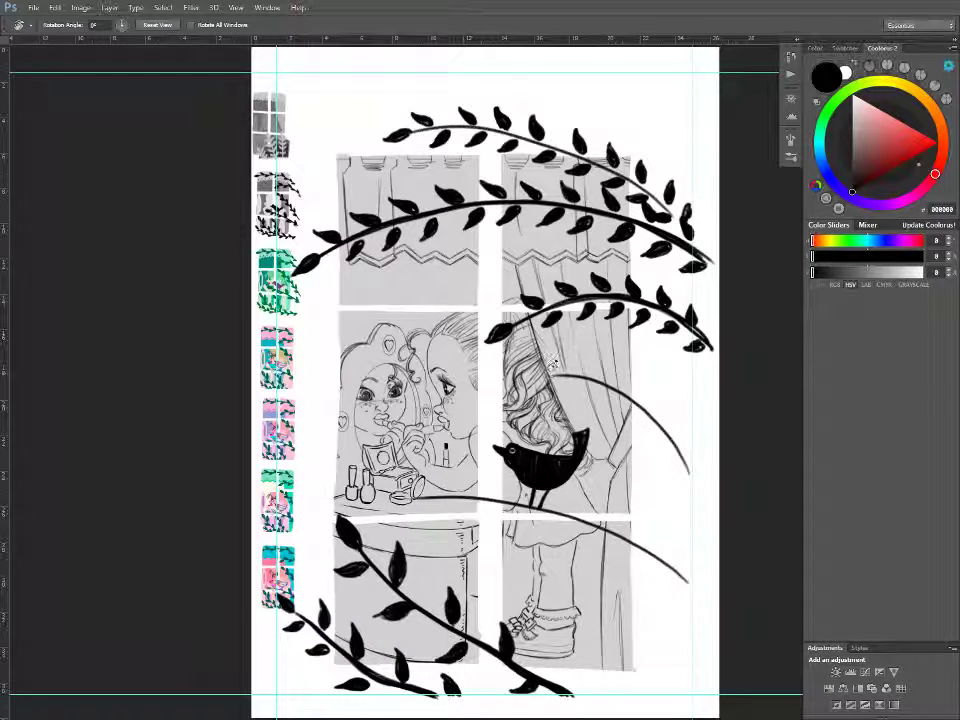
{"action": "key", "text": "b"}
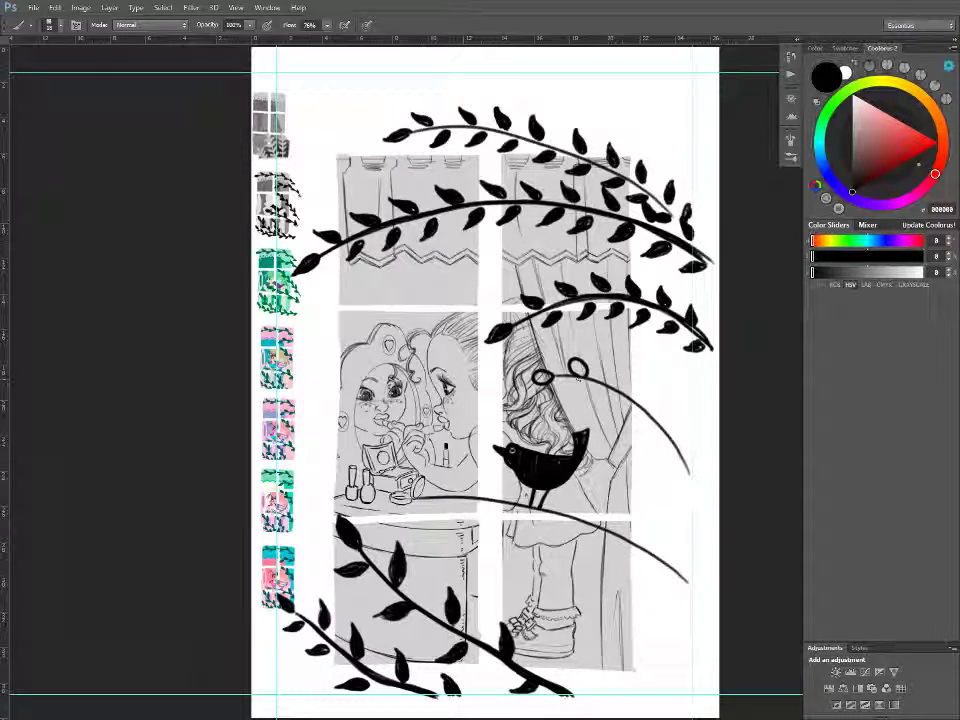
{"action": "mouse_move", "coordinate": [558, 382]}
{"action": "left_mouse_down"}
{"action": "mouse_move", "coordinate": [622, 376]}
{"action": "mouse_move", "coordinate": [628, 384]}
{"action": "mouse_move", "coordinate": [616, 390]}
{"action": "mouse_move", "coordinate": [657, 400]}
{"action": "mouse_move", "coordinate": [655, 418]}
{"action": "mouse_move", "coordinate": [673, 440]}
{"action": "mouse_move", "coordinate": [682, 429]}
{"action": "mouse_move", "coordinate": [673, 444]}
{"action": "mouse_move", "coordinate": [660, 443]}
{"action": "mouse_move", "coordinate": [662, 456]}
{"action": "mouse_move", "coordinate": [689, 482]}
{"action": "left_mouse_up"}
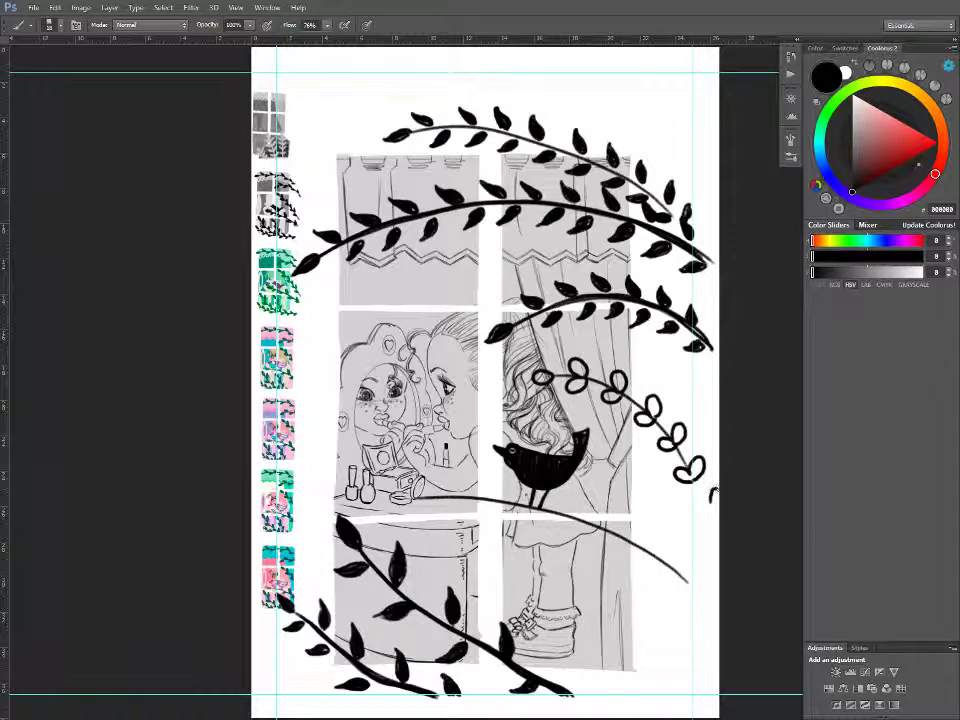
{"action": "left_click_drag", "start_coordinate": [710, 503], "coordinate": [700, 495]}
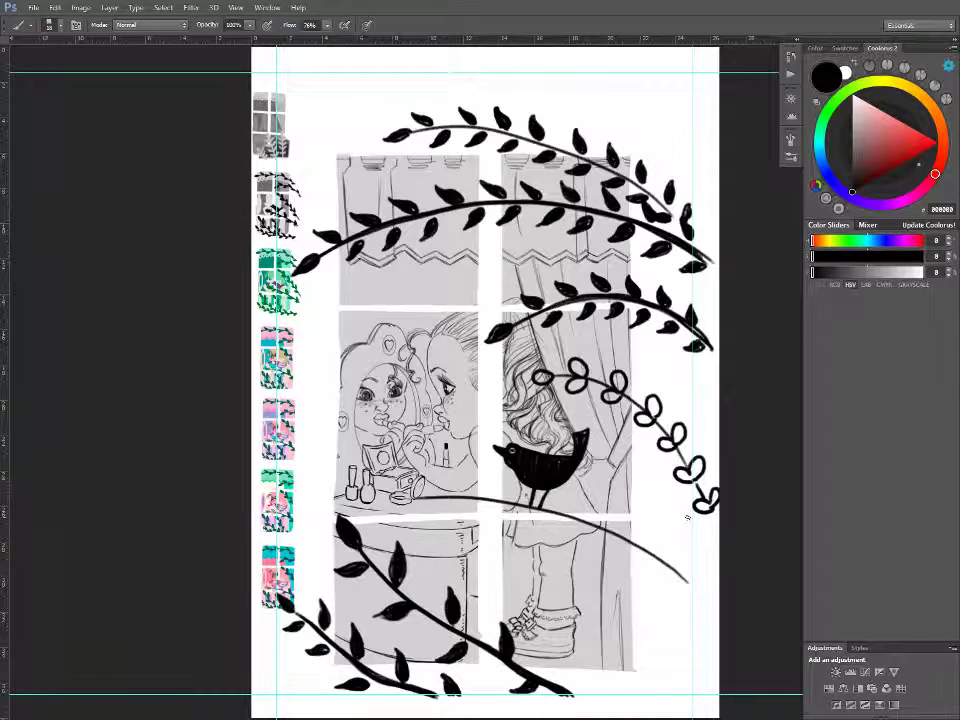
- Fill the rounded leaves of the short stem solid black and start the bird's stem with a round black leaf at its left tip
{"action": "mouse_move", "coordinate": [540, 374]}
{"action": "left_mouse_down"}
{"action": "mouse_move", "coordinate": [581, 364]}
{"action": "mouse_move", "coordinate": [585, 374]}
{"action": "left_mouse_up"}
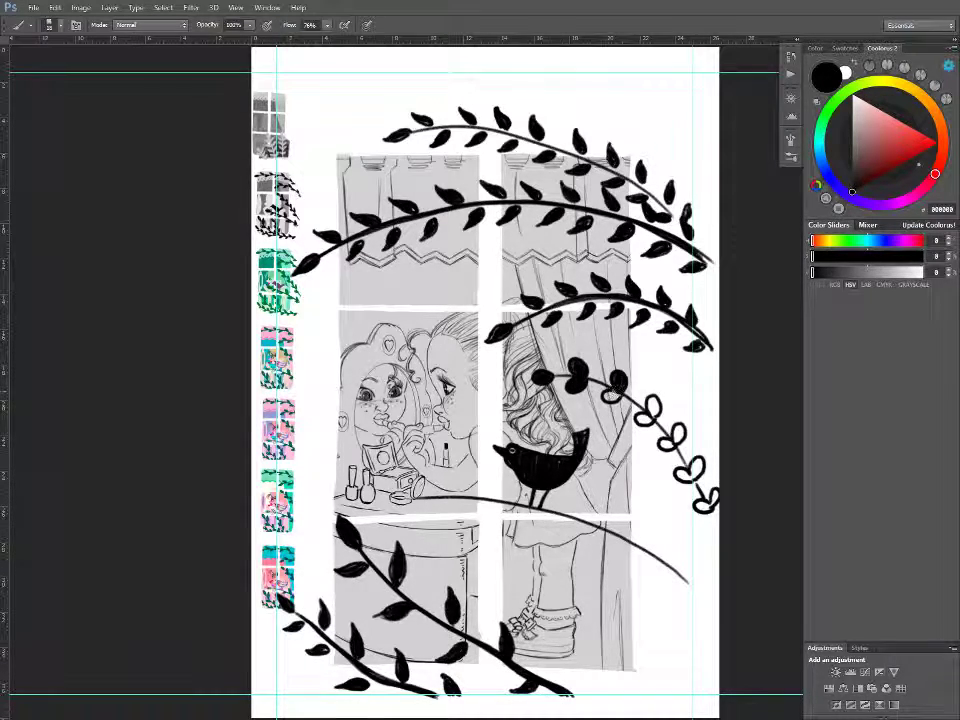
{"action": "left_click_drag", "start_coordinate": [649, 400], "coordinate": [652, 418]}
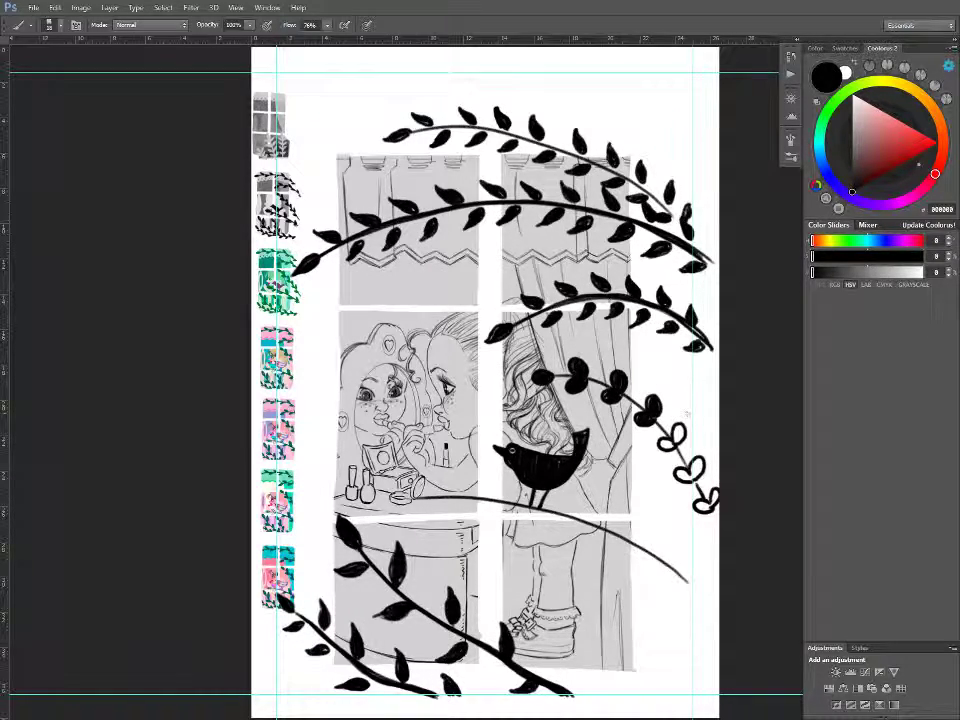
{"action": "mouse_move", "coordinate": [664, 442]}
{"action": "left_mouse_down"}
{"action": "mouse_move", "coordinate": [693, 465]}
{"action": "mouse_move", "coordinate": [683, 475]}
{"action": "mouse_move", "coordinate": [706, 508]}
{"action": "left_mouse_up"}
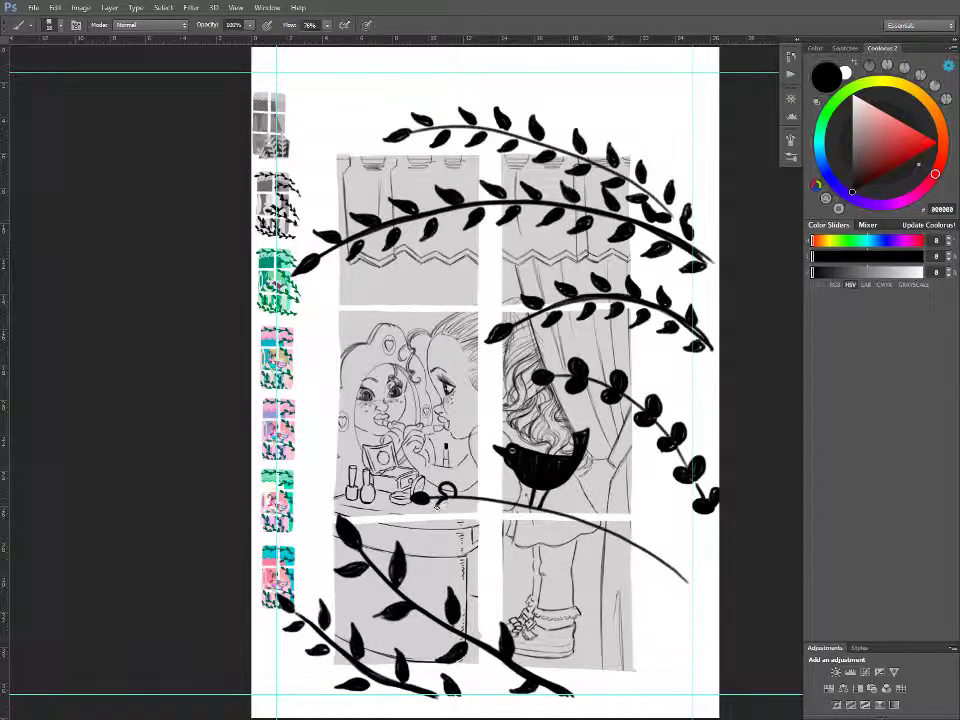
{"action": "left_click_drag", "start_coordinate": [455, 496], "coordinate": [486, 498]}
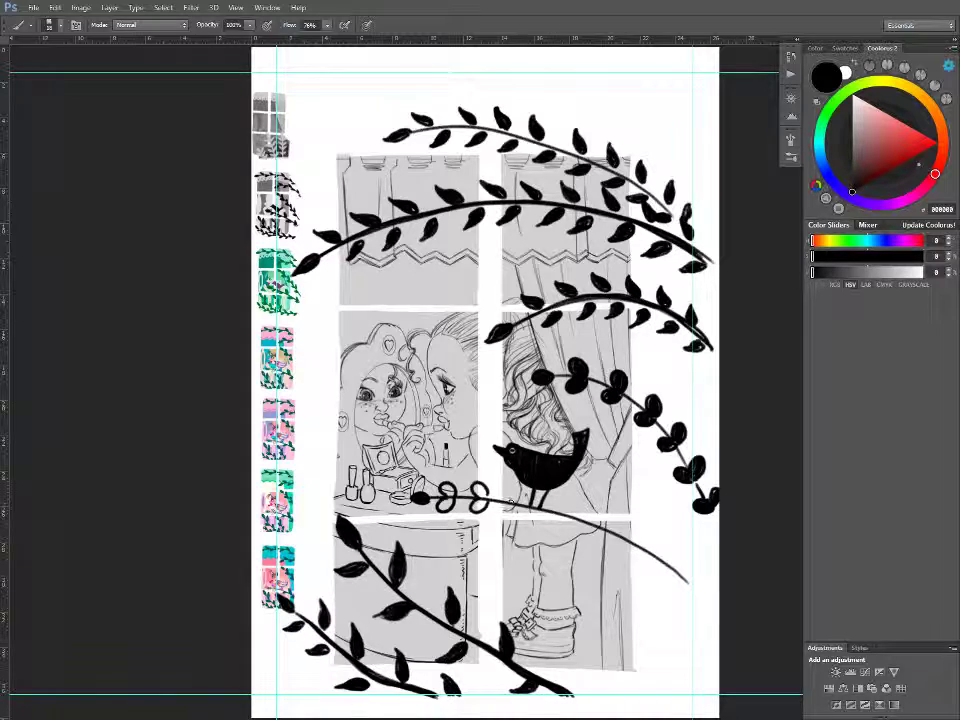
{"action": "left_click_drag", "start_coordinate": [509, 501], "coordinate": [514, 489]}
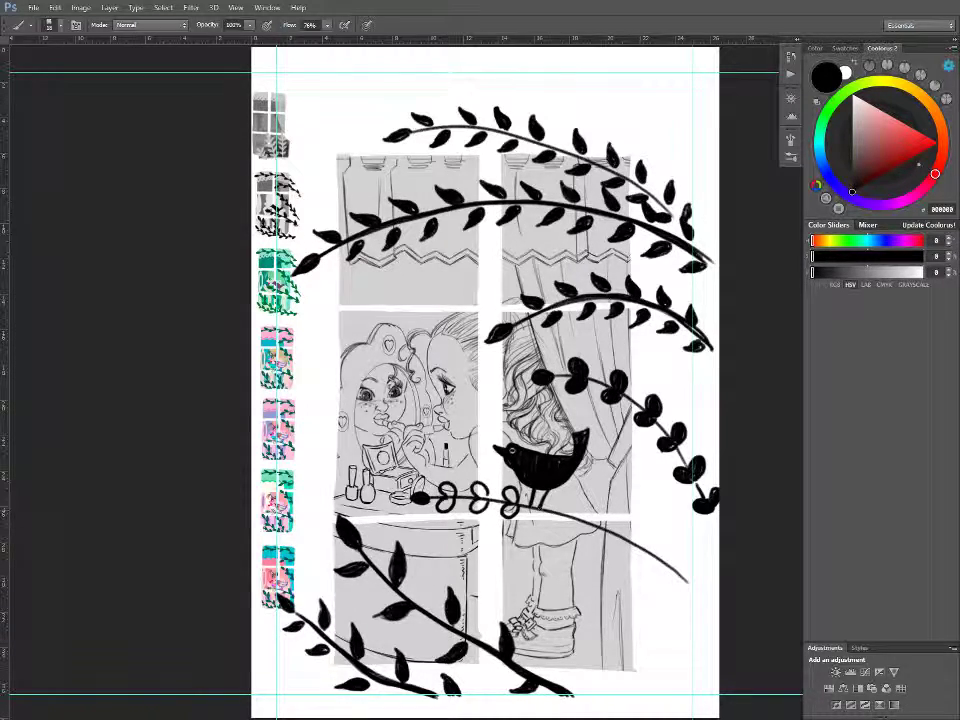
{"action": "key", "text": "ctrl+z"}
{"action": "key", "text": "ctrl+alt+z"}
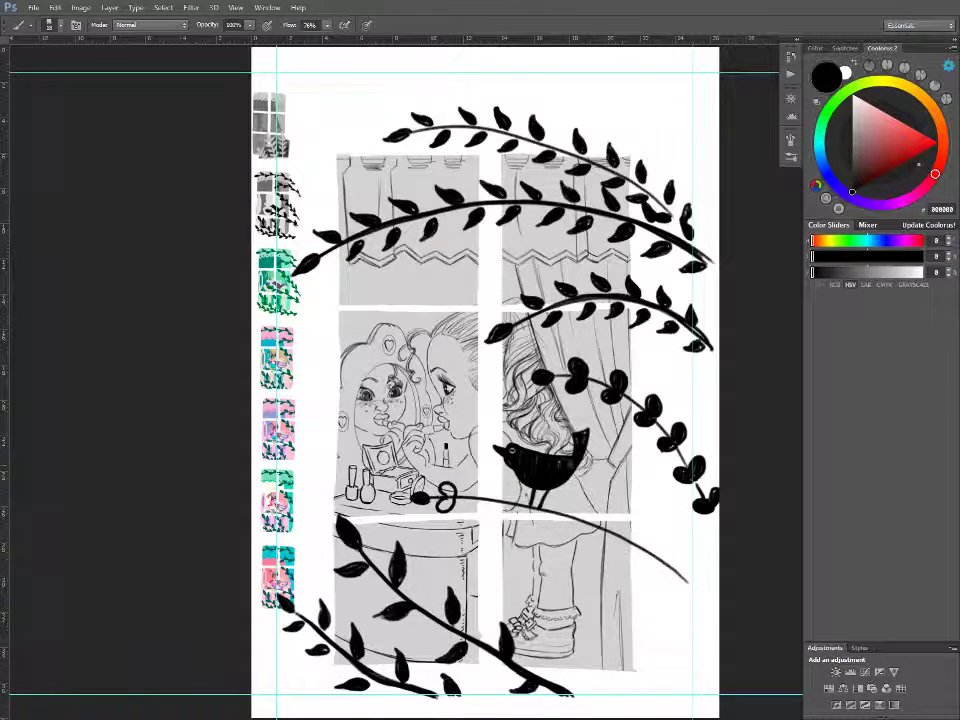
- Outline four more pairs of rounded leaves at wider spacing along the stem the bird is perched on
{"action": "mouse_move", "coordinate": [485, 496]}
{"action": "left_mouse_down"}
{"action": "mouse_move", "coordinate": [496, 489]}
{"action": "mouse_move", "coordinate": [488, 502]}
{"action": "left_mouse_up"}
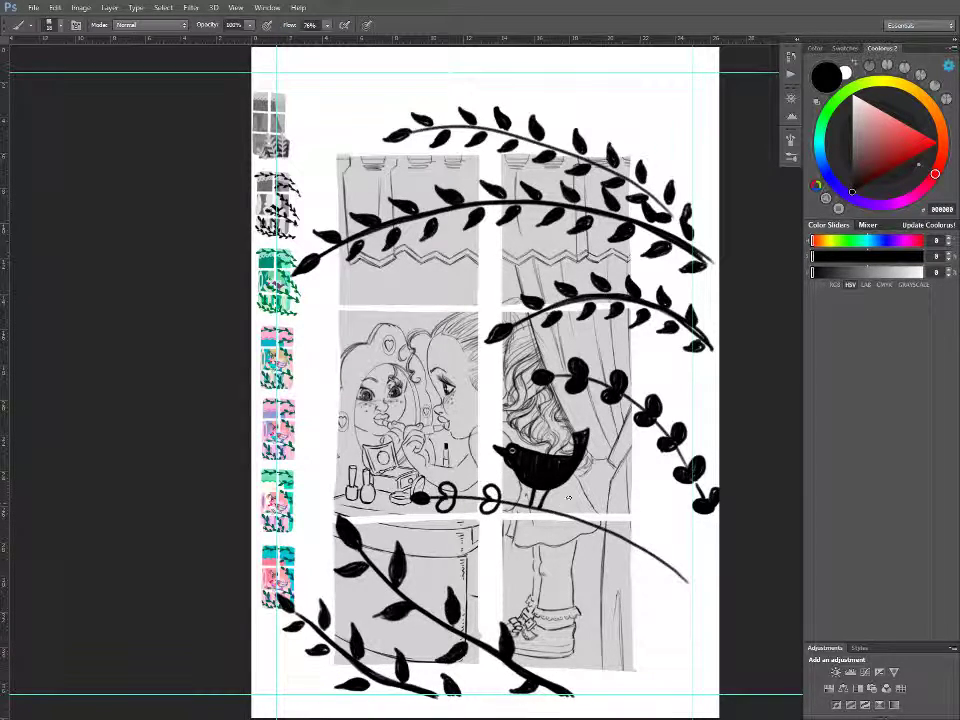
{"action": "left_click_drag", "start_coordinate": [553, 510], "coordinate": [560, 502]}
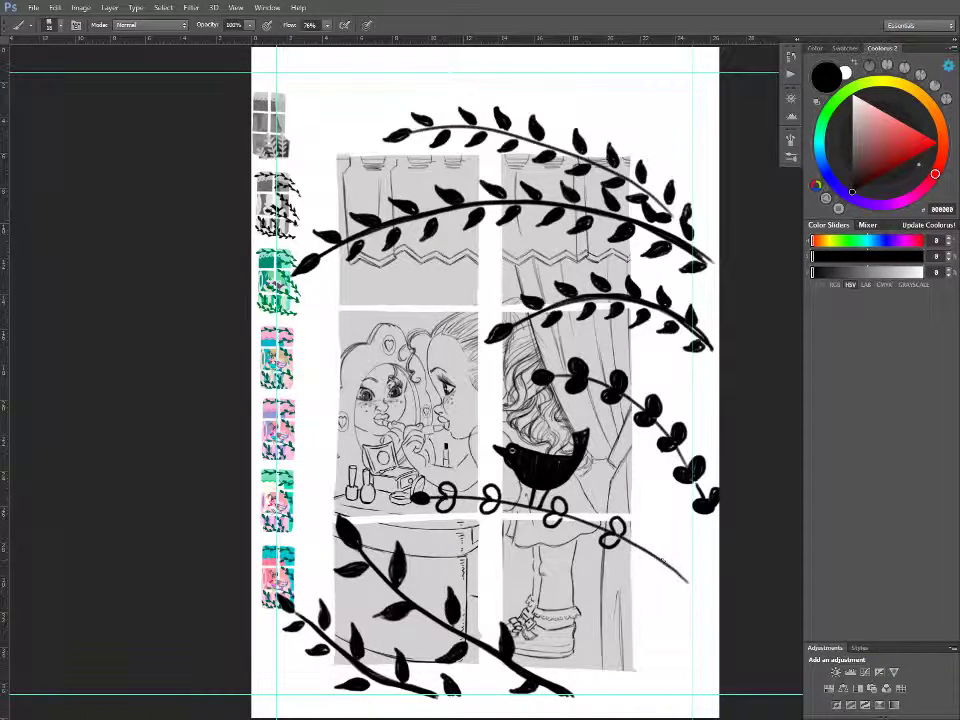
{"action": "left_click_drag", "start_coordinate": [659, 566], "coordinate": [647, 570]}
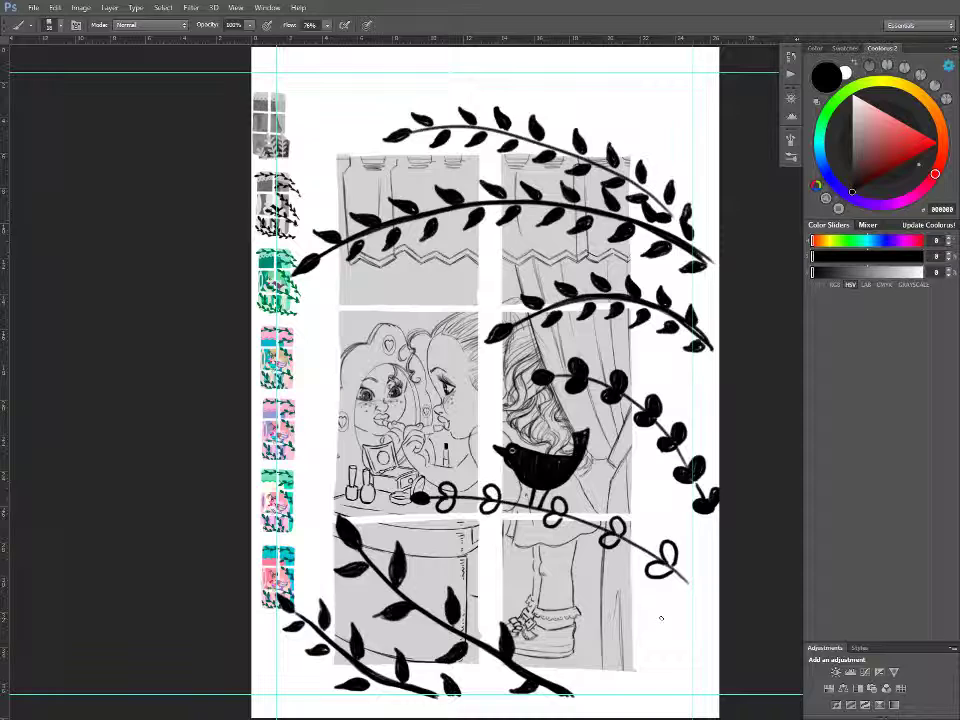
- Move the tip leaf and first two leaf pairs of the bird's stem about 0.54 cm toward the bird
{"action": "key", "text": "l"}
{"action": "mouse_move", "coordinate": [500, 470]}
{"action": "left_mouse_down"}
{"action": "mouse_move", "coordinate": [430, 535]}
{"action": "mouse_move", "coordinate": [497, 520]}
{"action": "mouse_move", "coordinate": [512, 506]}
{"action": "left_mouse_up"}
{"action": "key", "text": "v"}
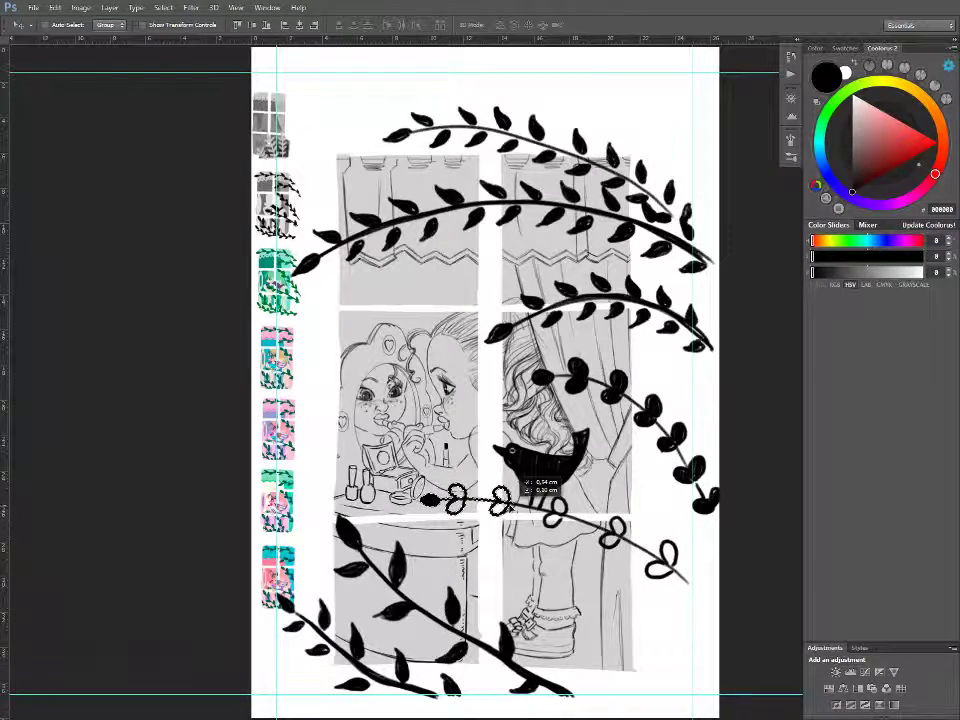
{"action": "key", "text": "ctrl+d"}
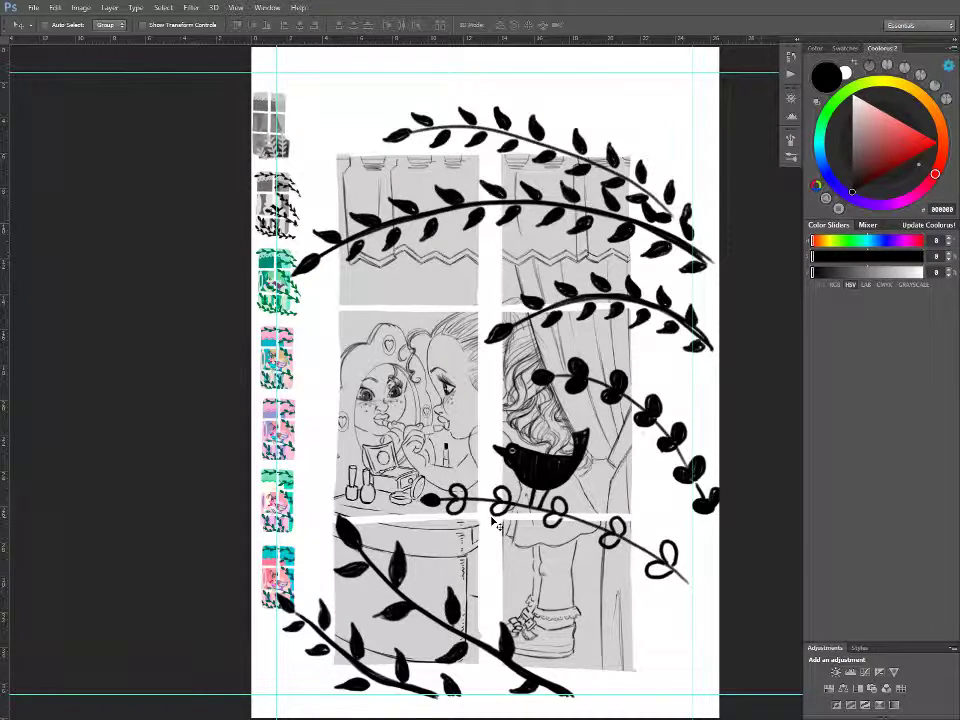
- Fill the rounded leaves of the bird's stem solid black, erasing and repainting the lower leaf of the last pair
{"action": "key", "text": "b"}
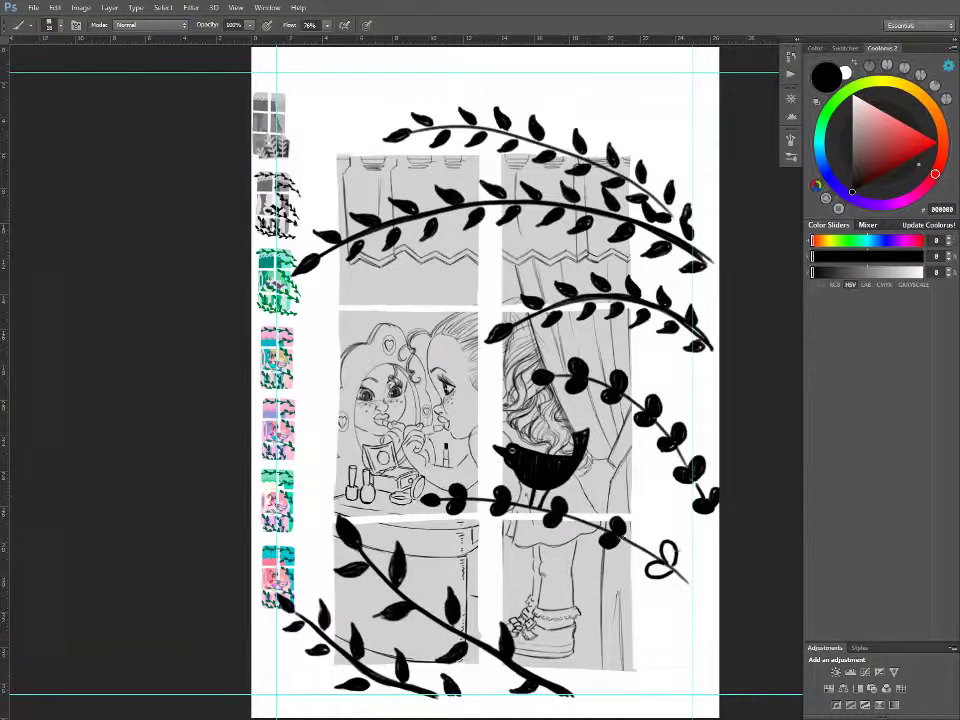
{"action": "left_click_drag", "start_coordinate": [652, 567], "coordinate": [660, 568]}
{"action": "key", "text": "e"}
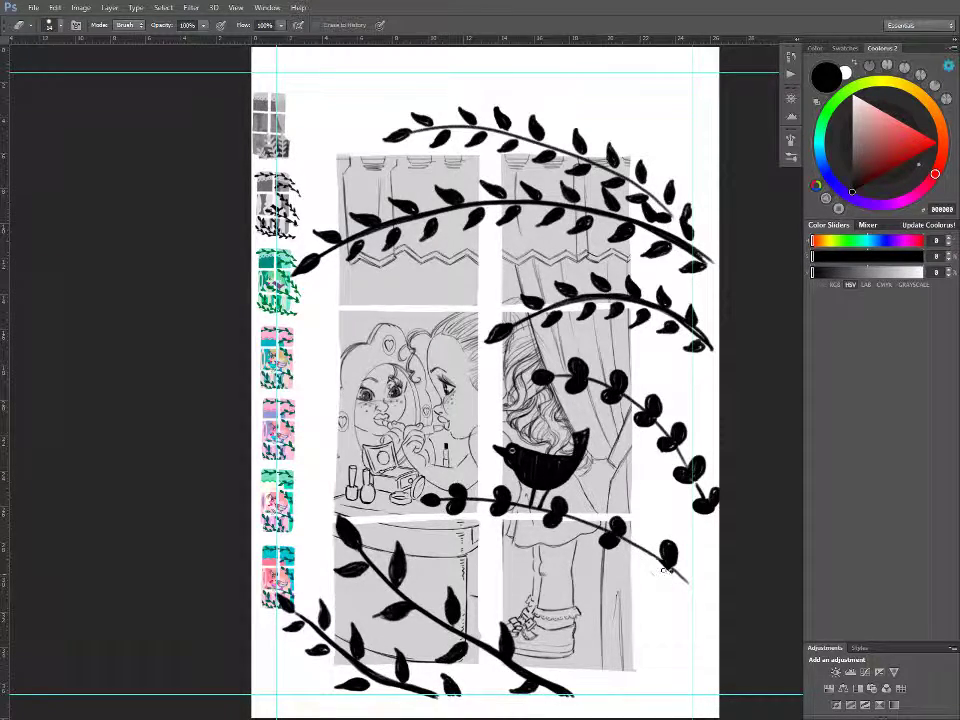
{"action": "key", "text": "b"}
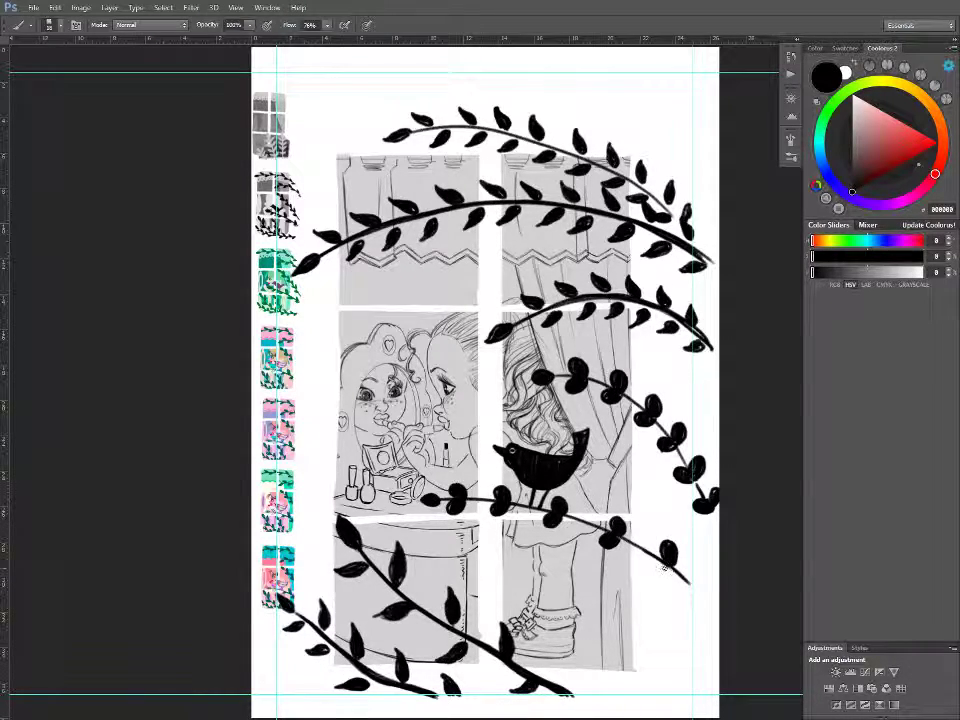
{"action": "mouse_move", "coordinate": [644, 572]}
{"action": "left_mouse_down"}
{"action": "mouse_move", "coordinate": [653, 579]}
{"action": "mouse_move", "coordinate": [666, 565]}
{"action": "mouse_move", "coordinate": [623, 604]}
{"action": "left_mouse_up"}
{"action": "key", "text": "z"}
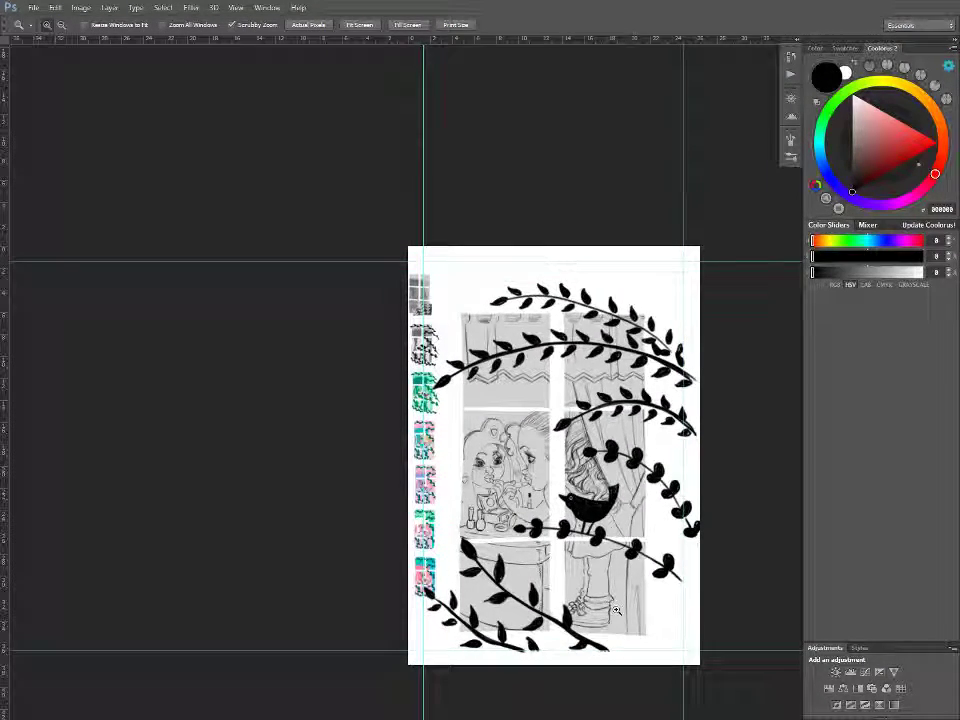
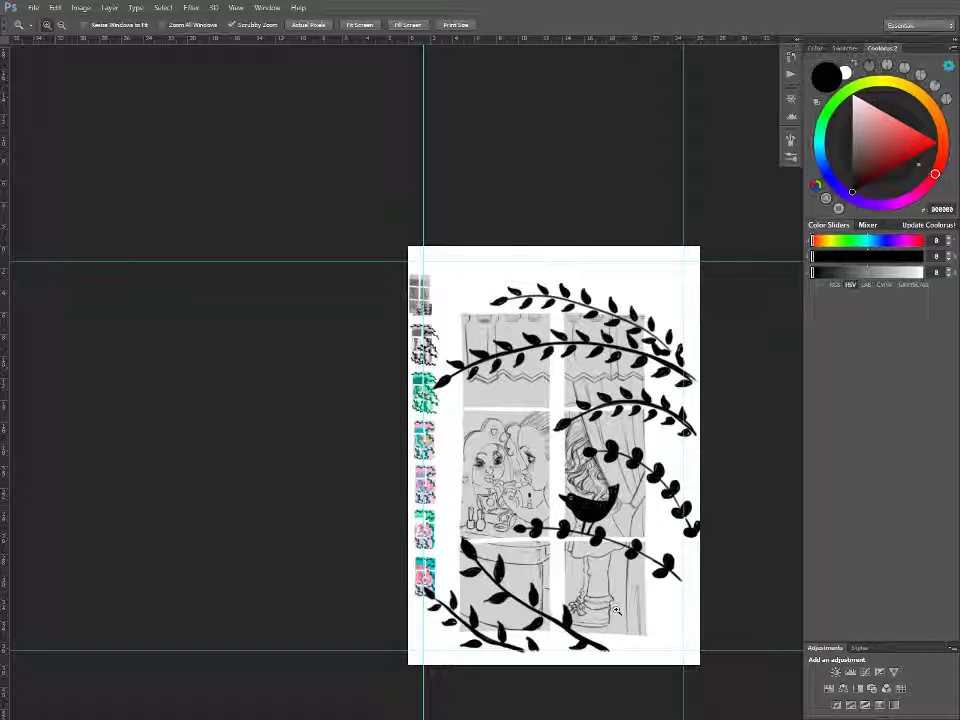
- Select the two uppermost branches over the curtain, scale their width to 95.02% and shift them slightly right
{"action": "key", "text": "l"}
{"action": "mouse_move", "coordinate": [694, 328]}
{"action": "left_mouse_down"}
{"action": "mouse_move", "coordinate": [658, 297]}
{"action": "mouse_move", "coordinate": [402, 376]}
{"action": "mouse_move", "coordinate": [440, 420]}
{"action": "mouse_move", "coordinate": [600, 372]}
{"action": "mouse_move", "coordinate": [735, 369]}
{"action": "mouse_move", "coordinate": [736, 286]}
{"action": "left_mouse_up"}
{"action": "key", "text": "ctrl+t"}
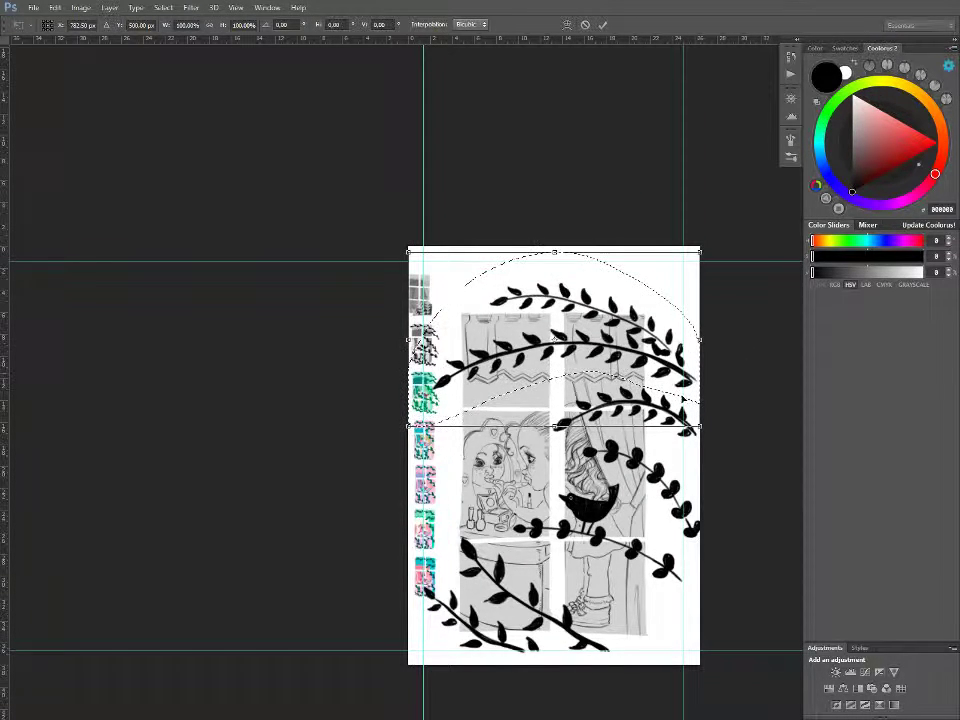
{"action": "left_click_drag", "start_coordinate": [609, 355], "coordinate": [696, 386]}
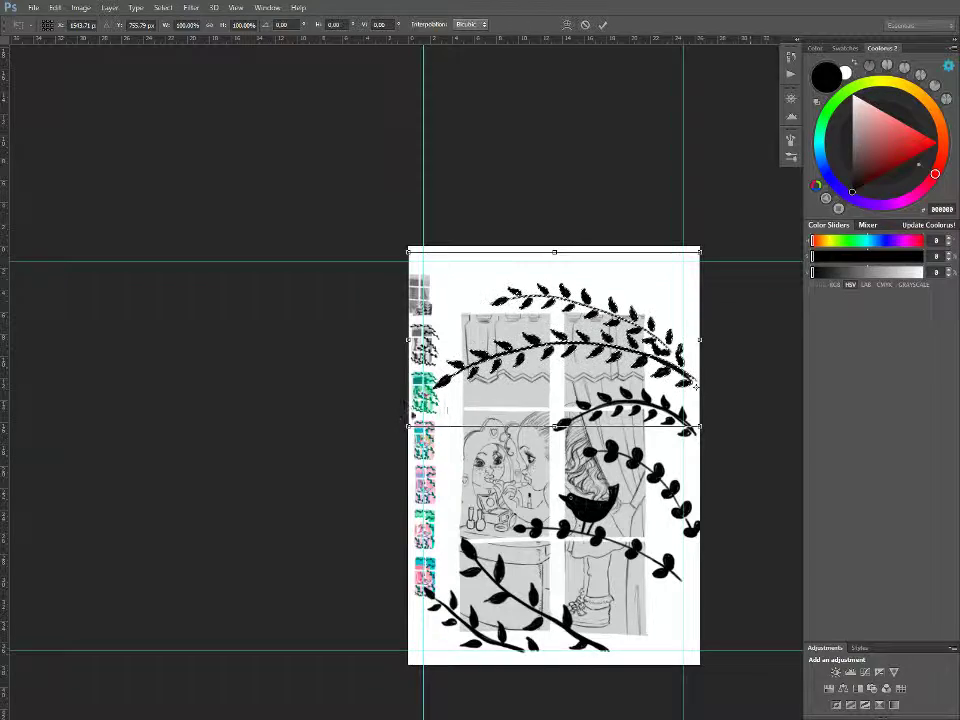
{"action": "mouse_move", "coordinate": [406, 344]}
{"action": "left_mouse_down"}
{"action": "mouse_move", "coordinate": [419, 325]}
{"action": "mouse_move", "coordinate": [421, 340]}
{"action": "left_mouse_up"}
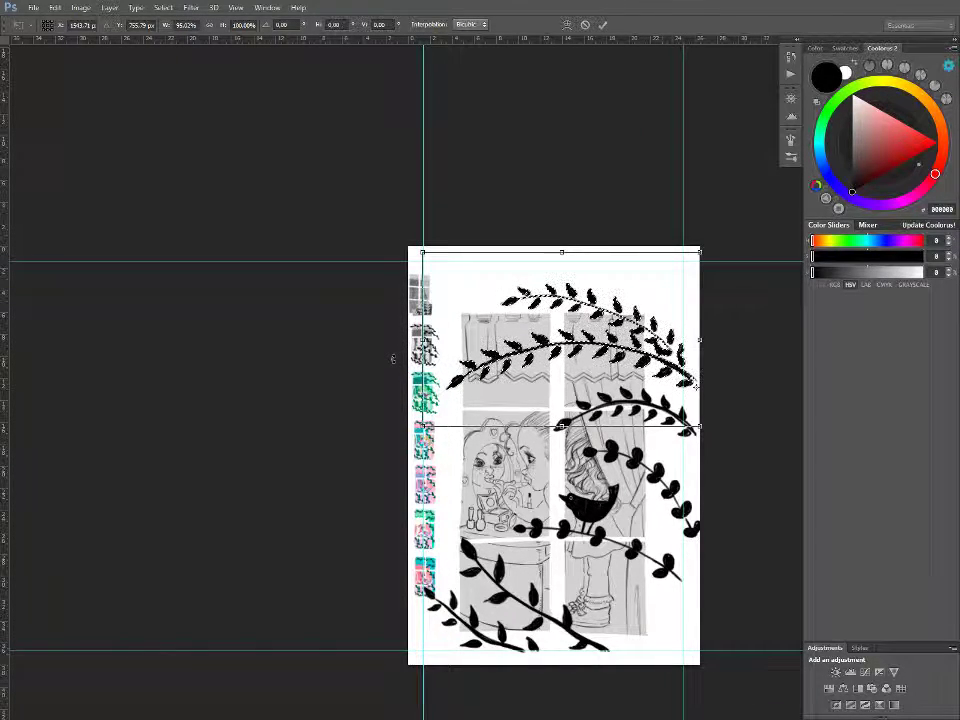
{"action": "left_click_drag", "start_coordinate": [660, 329], "coordinate": [664, 332]}
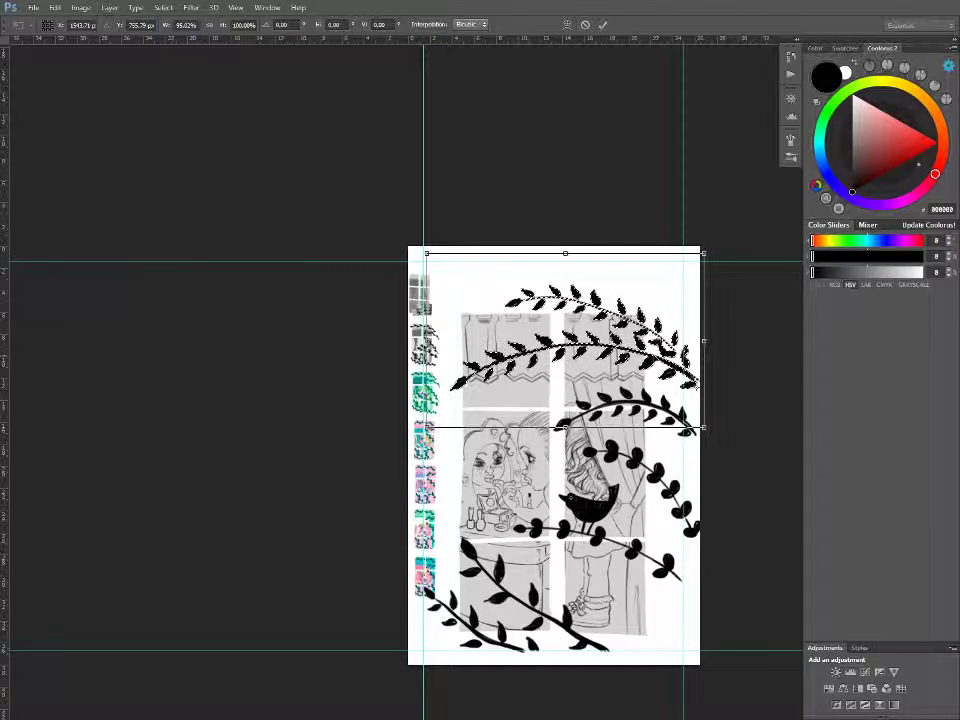
{"action": "key", "text": "Return"}
- Select the two lower-left branches, scale them to about 90% and shift them slightly right
{"action": "key", "text": "l"}
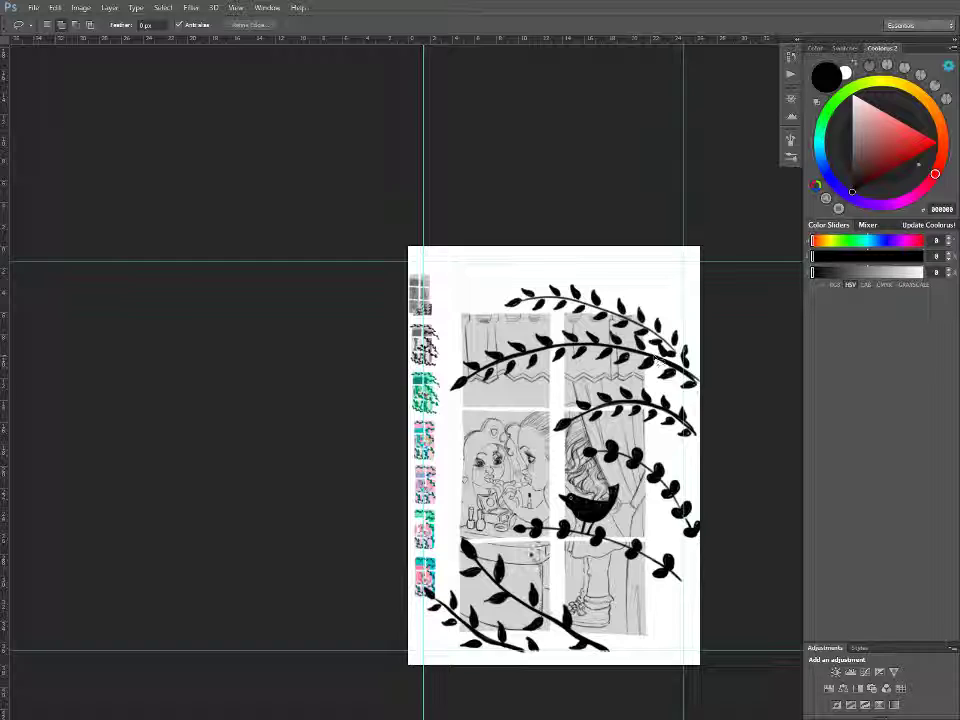
{"action": "left_click_drag", "start_coordinate": [551, 694], "coordinate": [605, 568]}
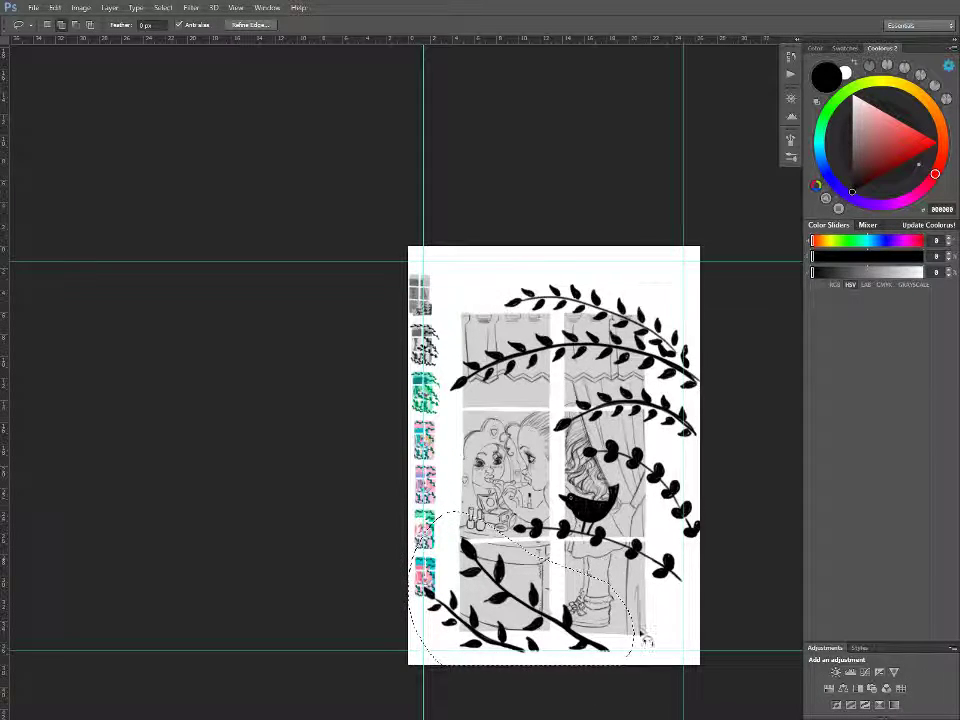
{"action": "key", "text": "ctrl+t"}
{"action": "left_click_drag", "start_coordinate": [523, 589], "coordinate": [600, 645]}
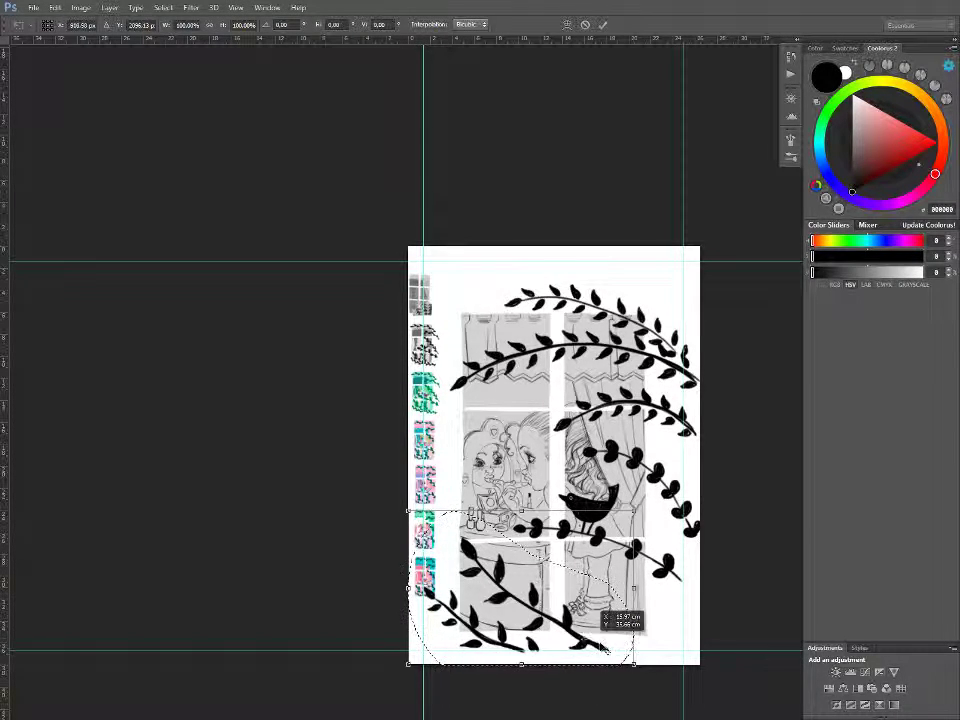
{"action": "left_click_drag", "start_coordinate": [633, 511], "coordinate": [631, 521]}
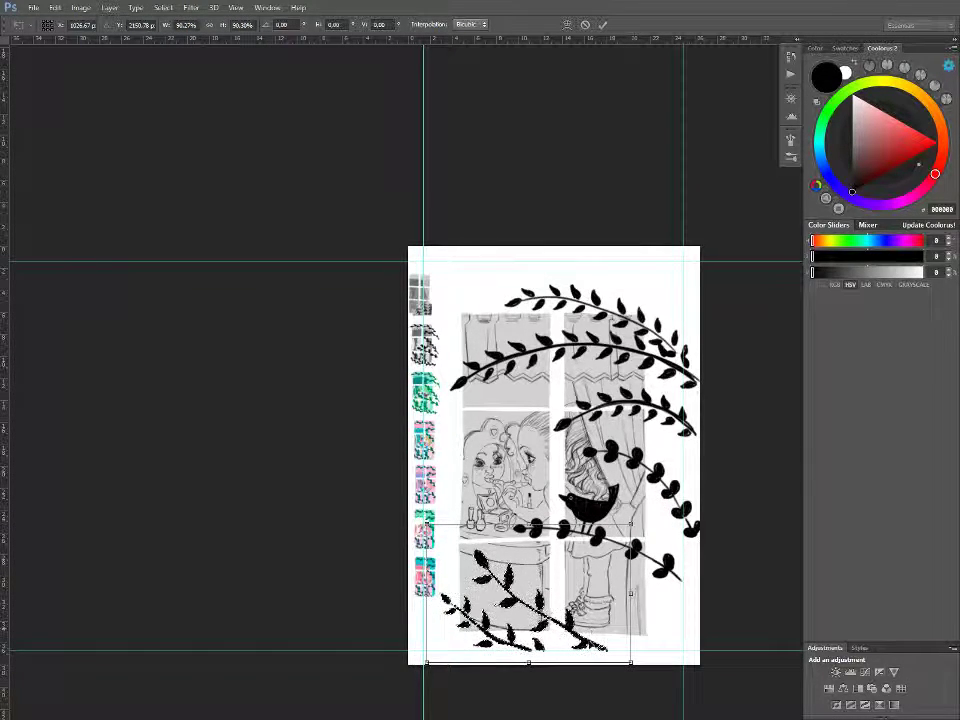
{"action": "left_click_drag", "start_coordinate": [593, 644], "coordinate": [593, 645]}
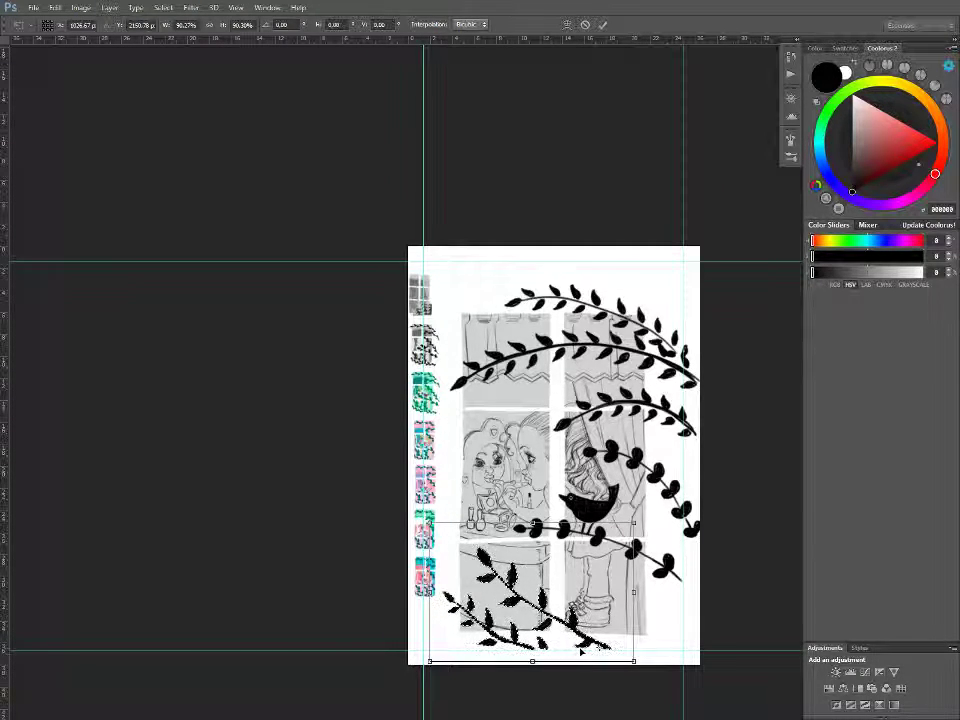
{"action": "key", "text": "Return"}
{"action": "key", "text": "l"}
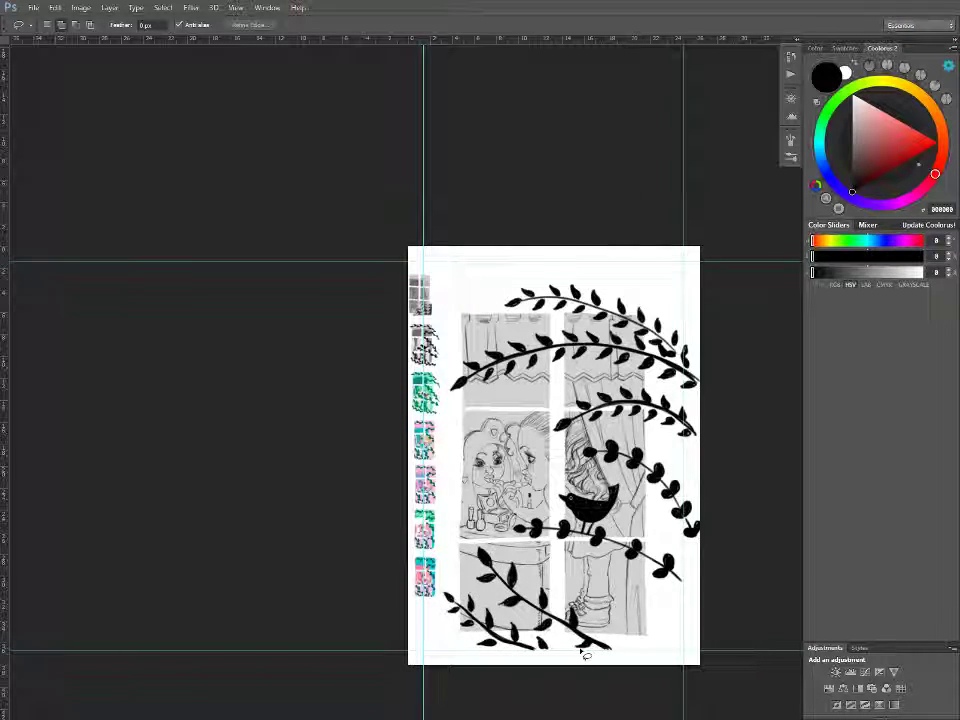
- Hide the Layers panel and show it again
{"action": "left_click", "coordinate": [267, 7]}
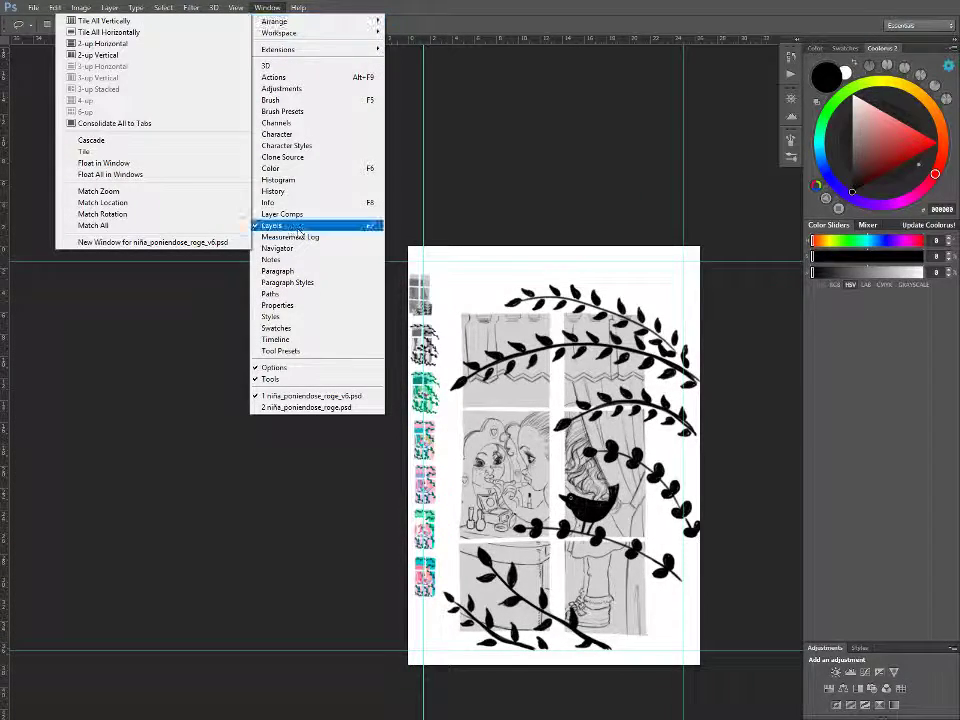
{"action": "left_click", "coordinate": [289, 226]}
{"action": "left_click", "coordinate": [266, 8]}
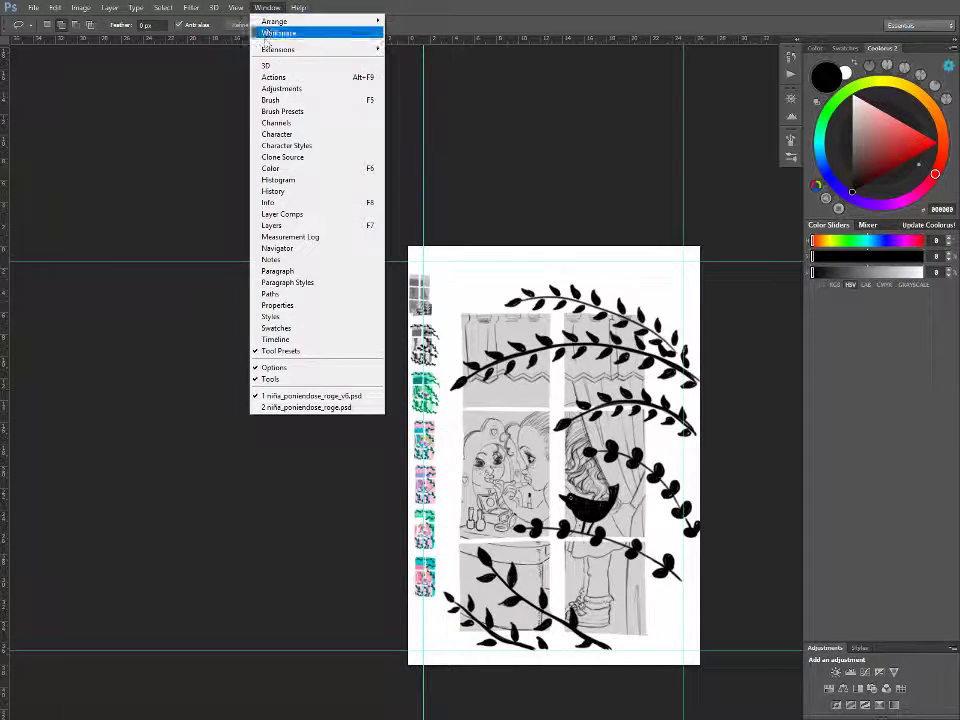
{"action": "left_click", "coordinate": [296, 226]}
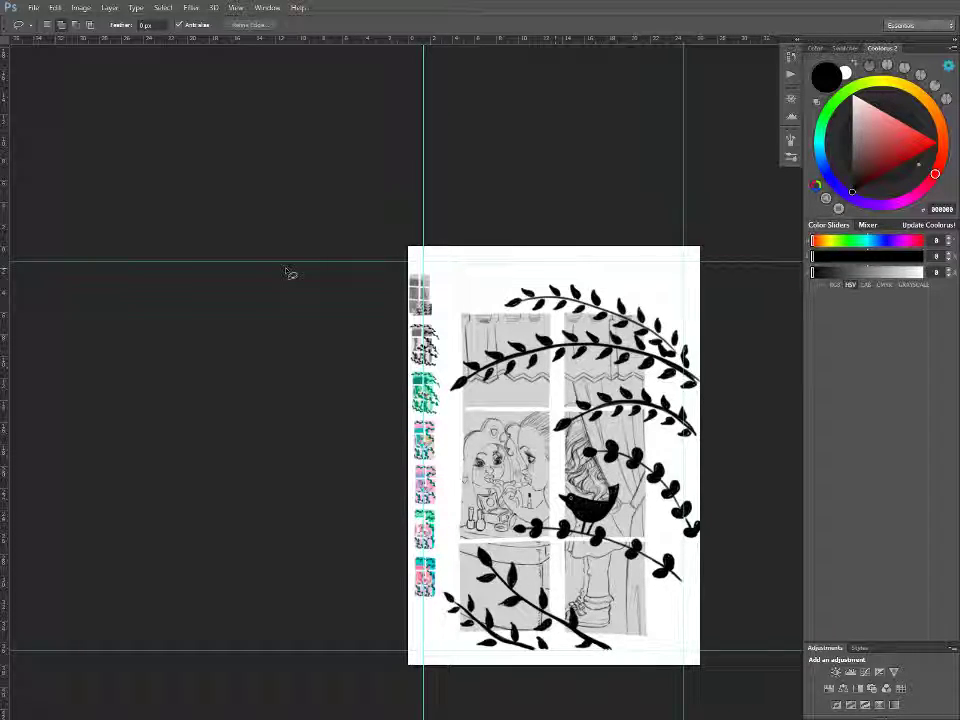
- Show the Brush Presets, Brush and Layers panels in turn
{"action": "left_click", "coordinate": [266, 9]}
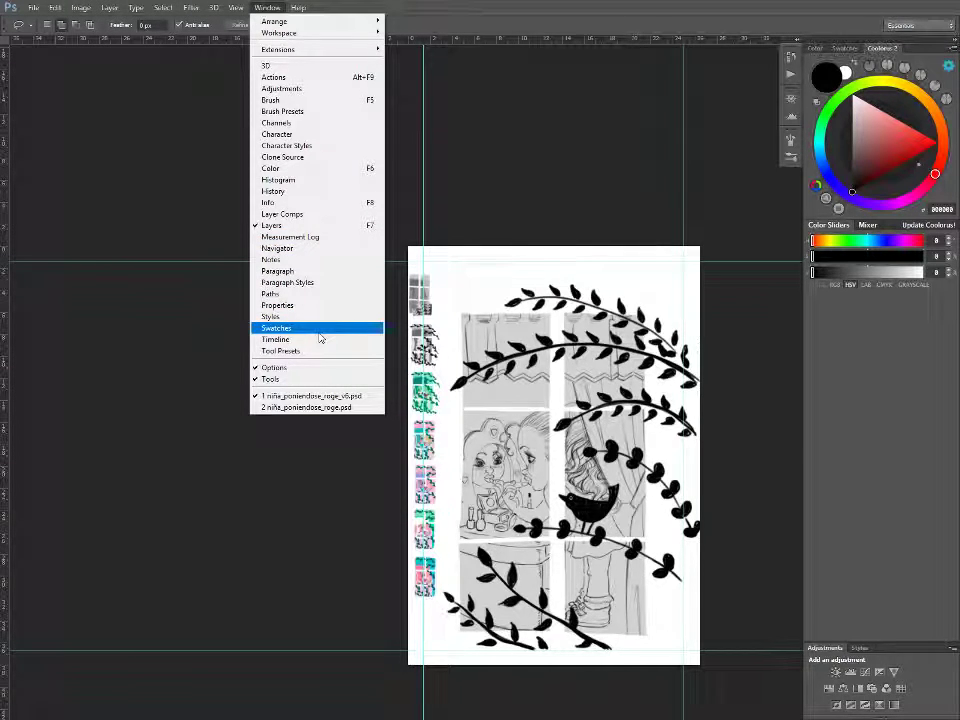
{"action": "left_click", "coordinate": [317, 111]}
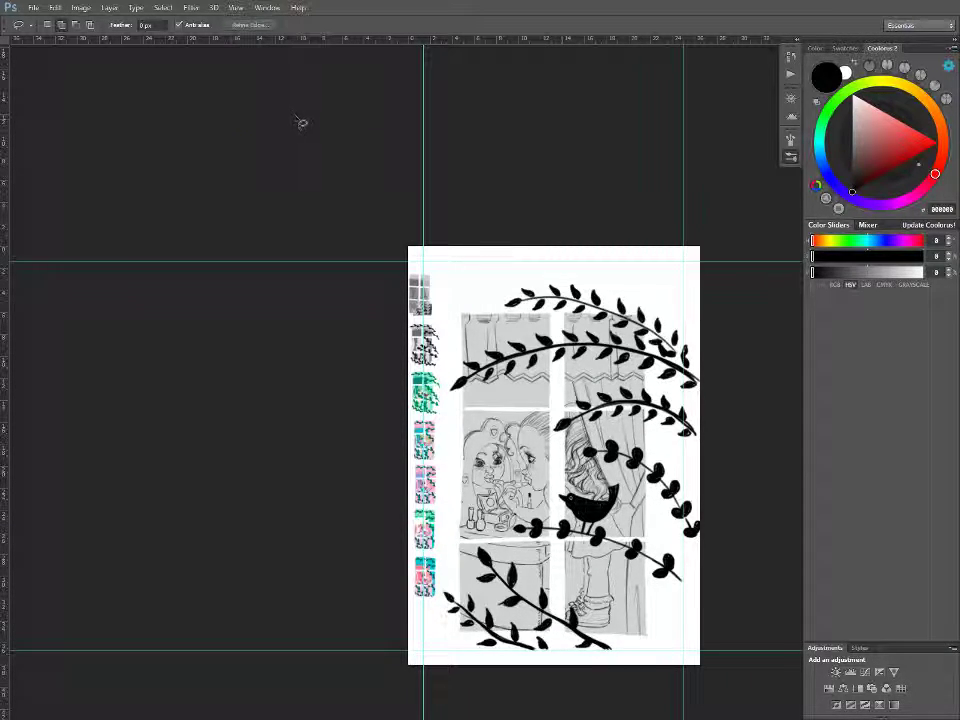
{"action": "left_click", "coordinate": [267, 8]}
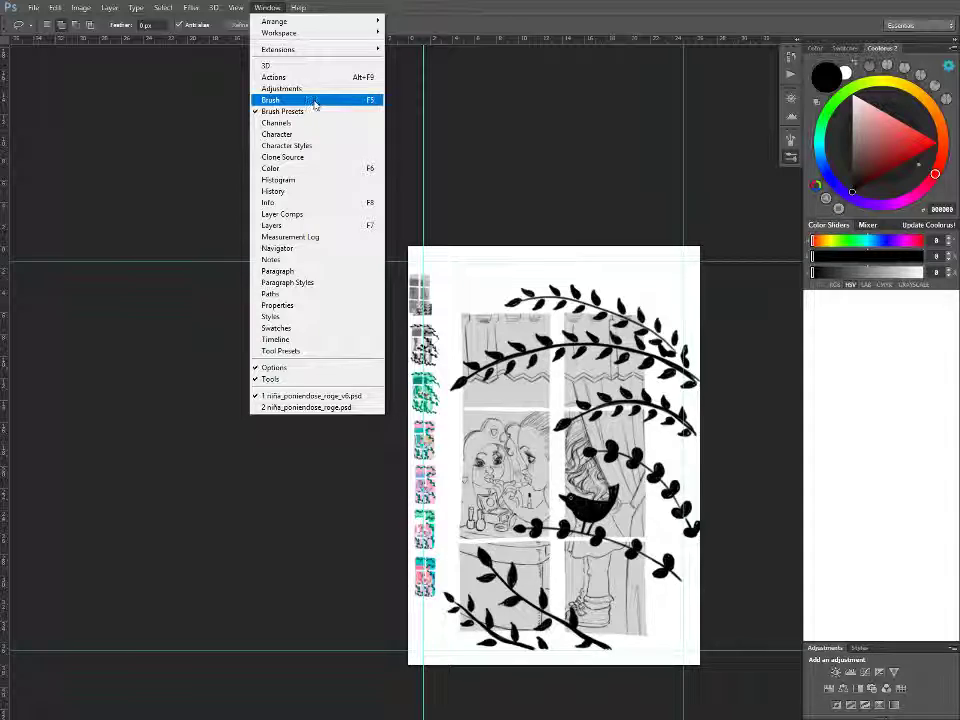
{"action": "key", "text": "Escape"}
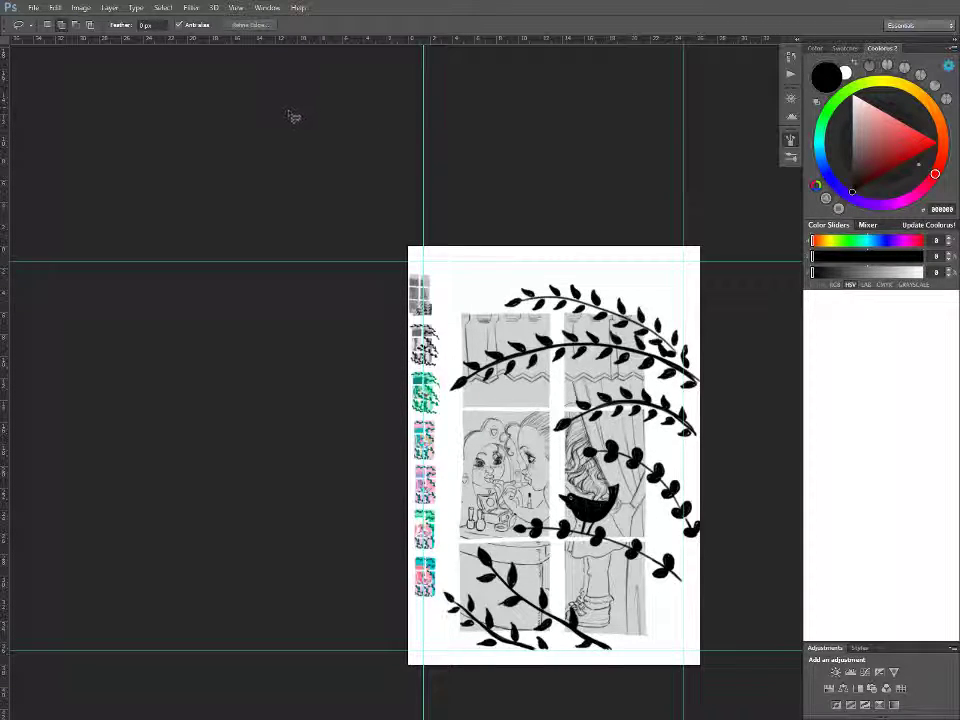
{"action": "left_click", "coordinate": [267, 7]}
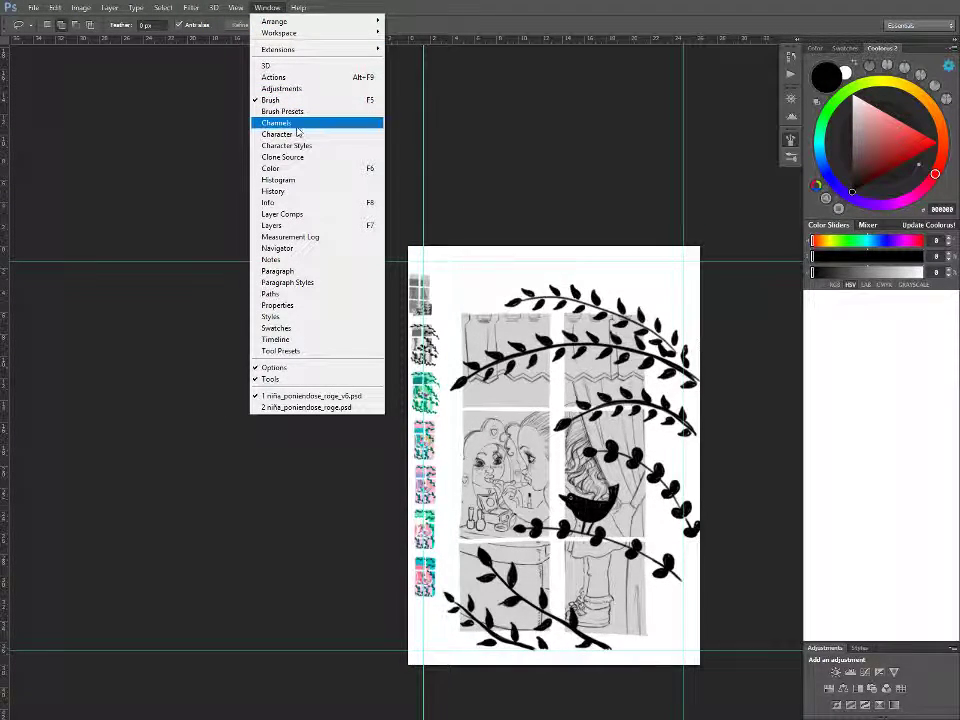
{"action": "mouse_move", "coordinate": [236, 7]}
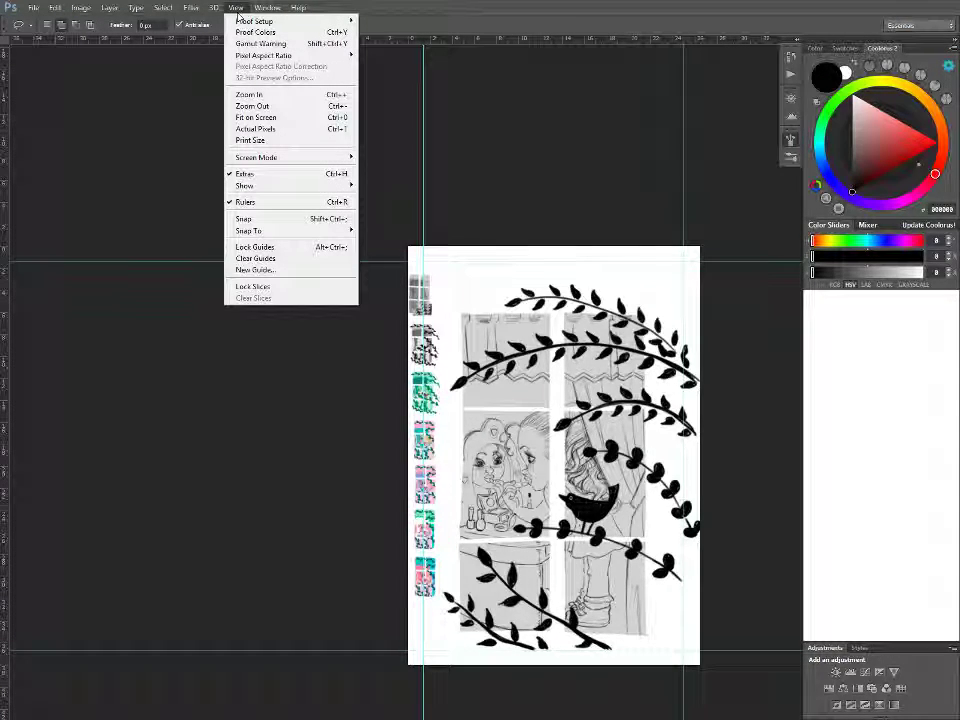
{"action": "left_click", "coordinate": [265, 8]}
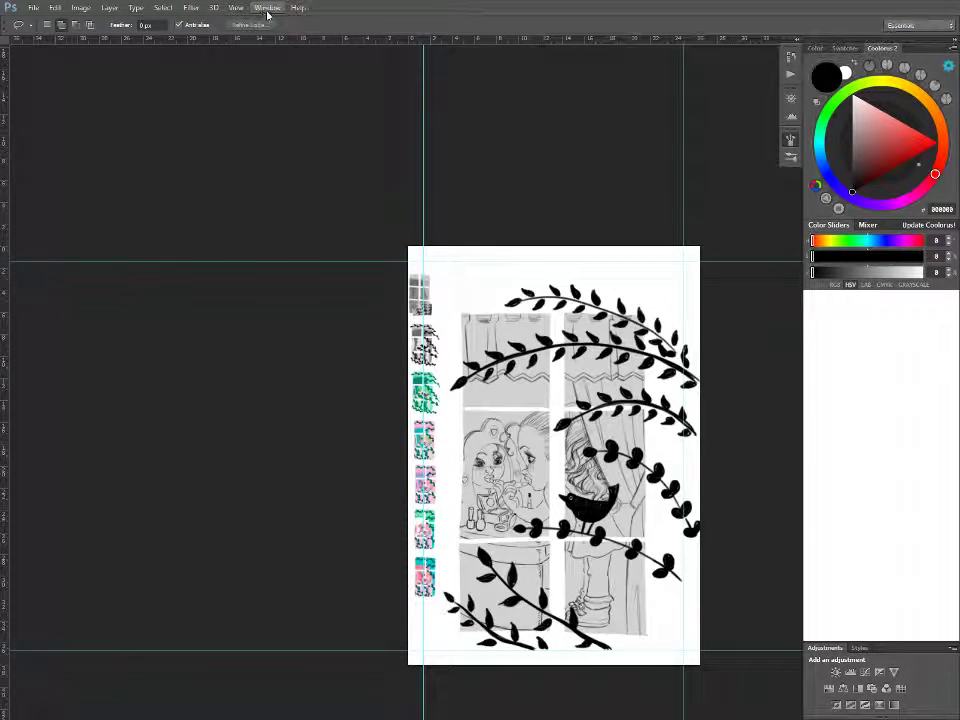
{"action": "left_click", "coordinate": [265, 8]}
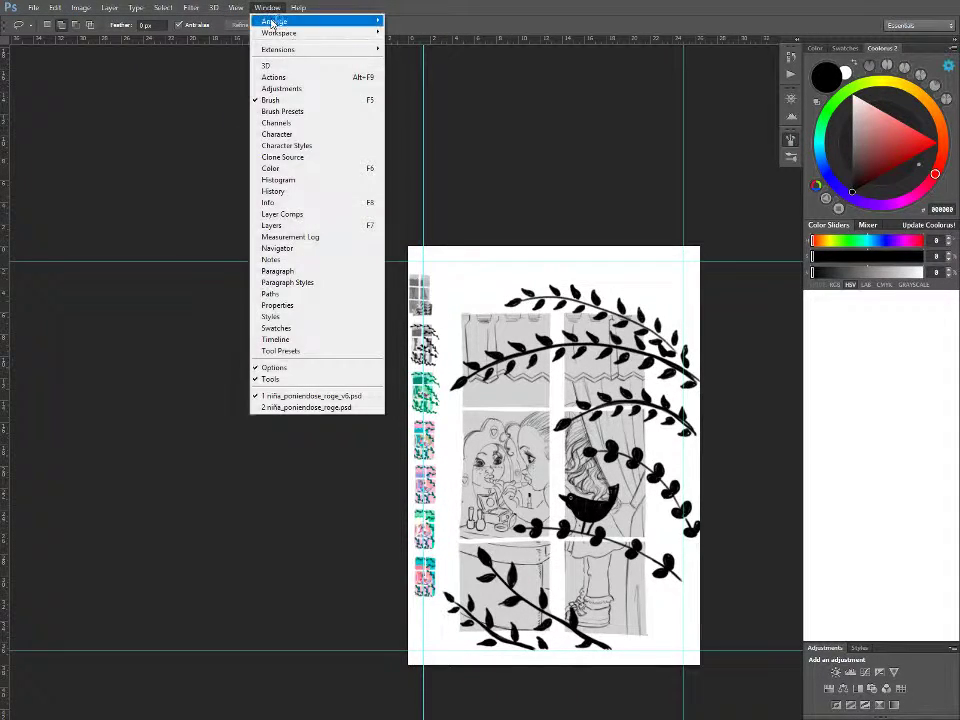
{"action": "left_click", "coordinate": [305, 225]}
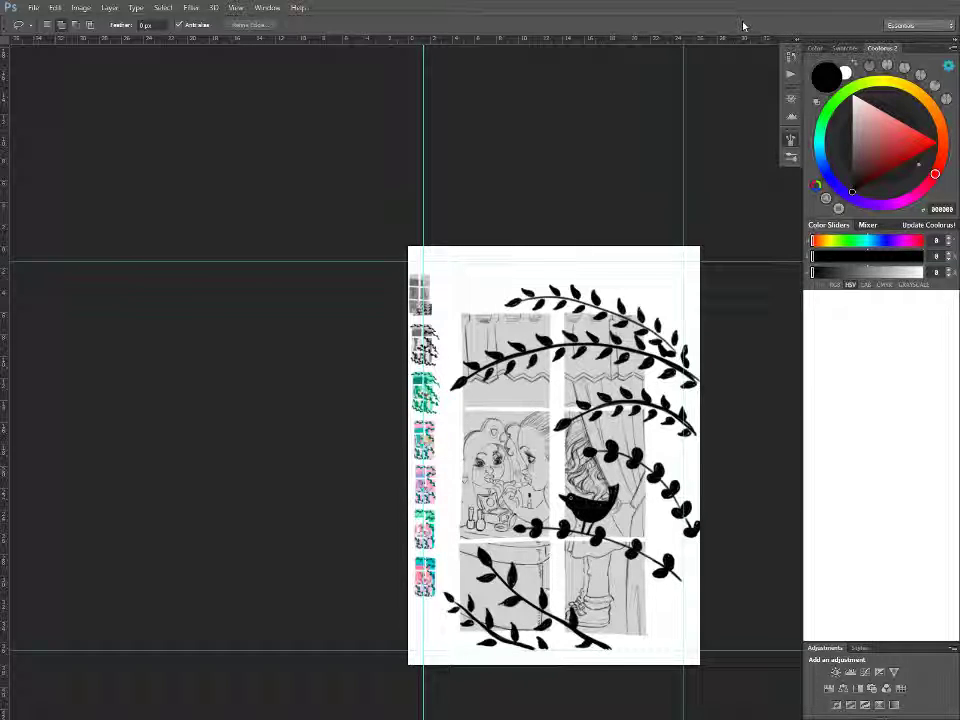
- Cycle through the screen modes and open the Windows Start menu
{"action": "key", "text": "Tab"}
{"action": "key", "text": "f"}
{"action": "key", "text": "f"}
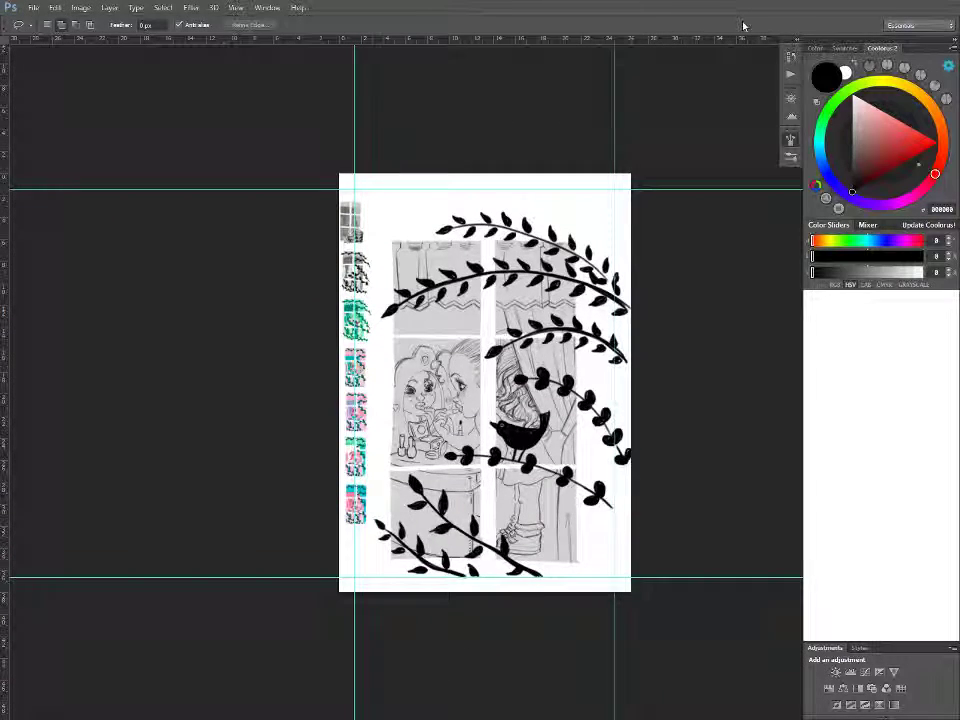
{"action": "key", "text": "super"}
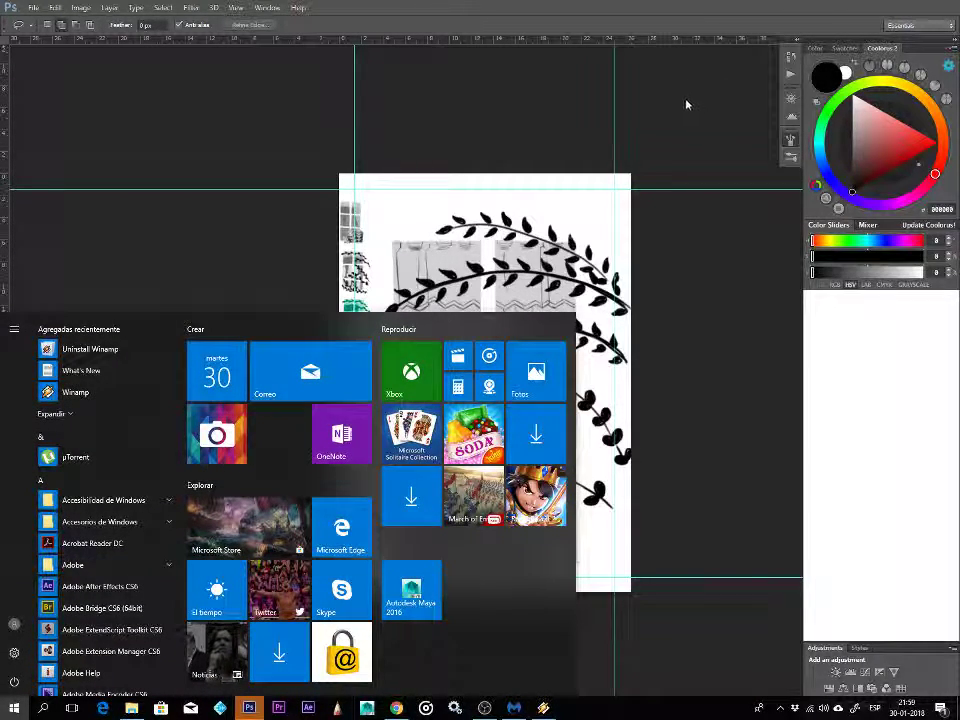
{"action": "key", "text": "Tab"}
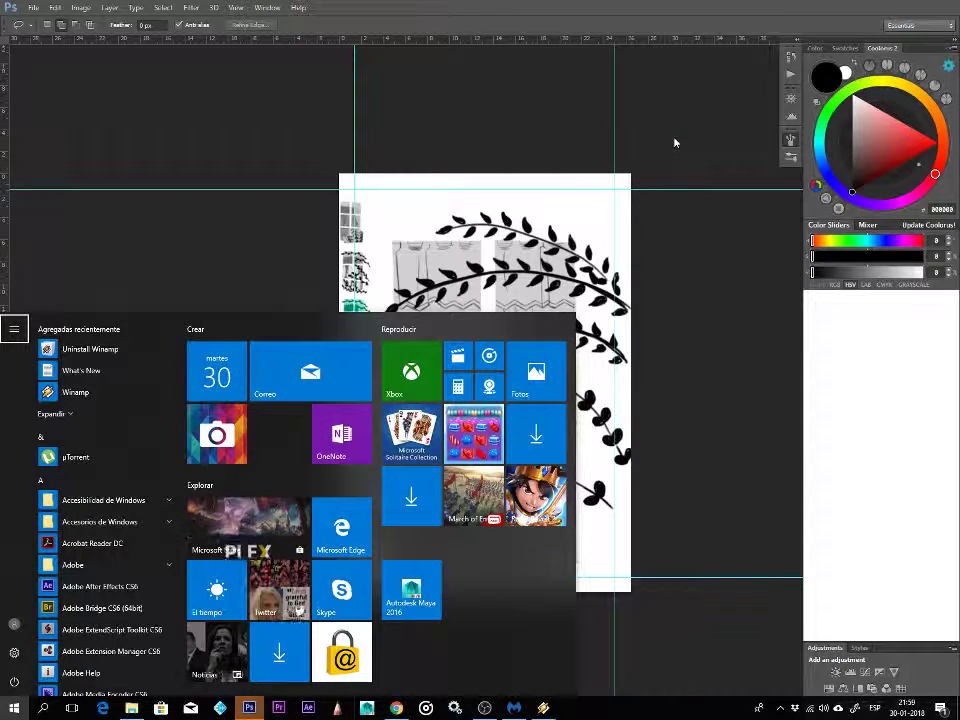
{"action": "key", "text": "Tab"}
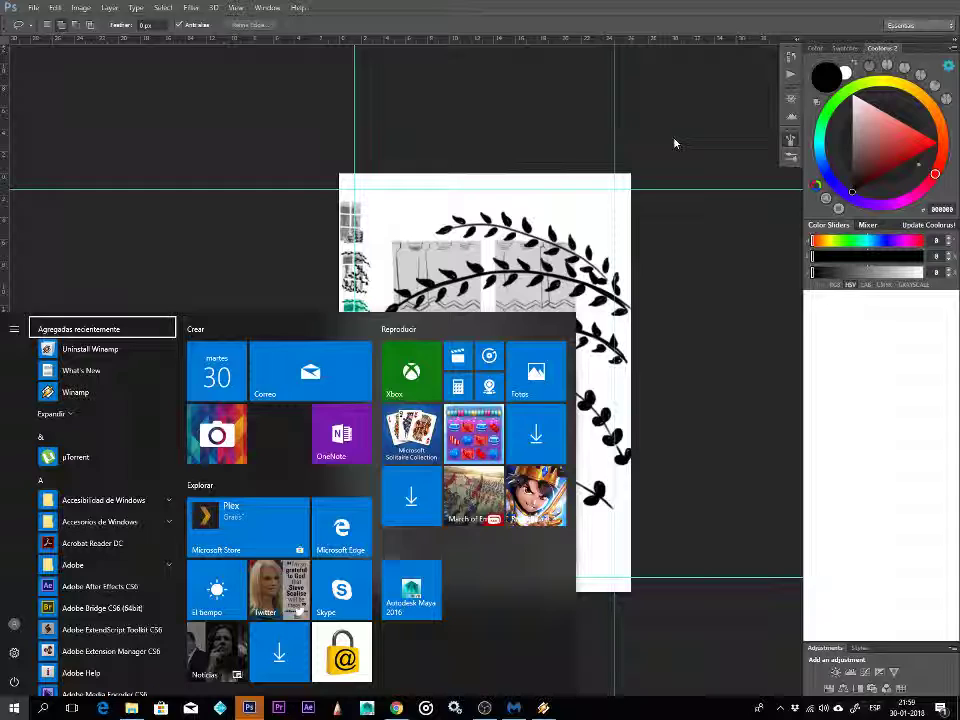
{"action": "left_click", "coordinate": [99, 608]}
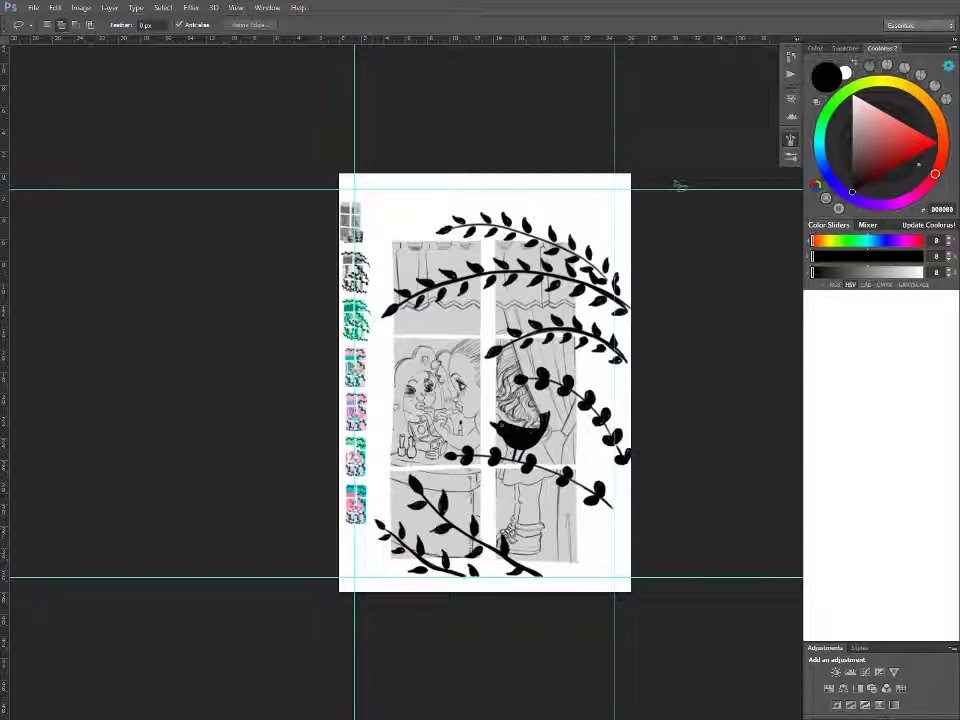
- Save a new version of the window illustration as niña_poniendose_roge_v7.psd in the ilustraciones folder
{"action": "left_click", "coordinate": [33, 7]}
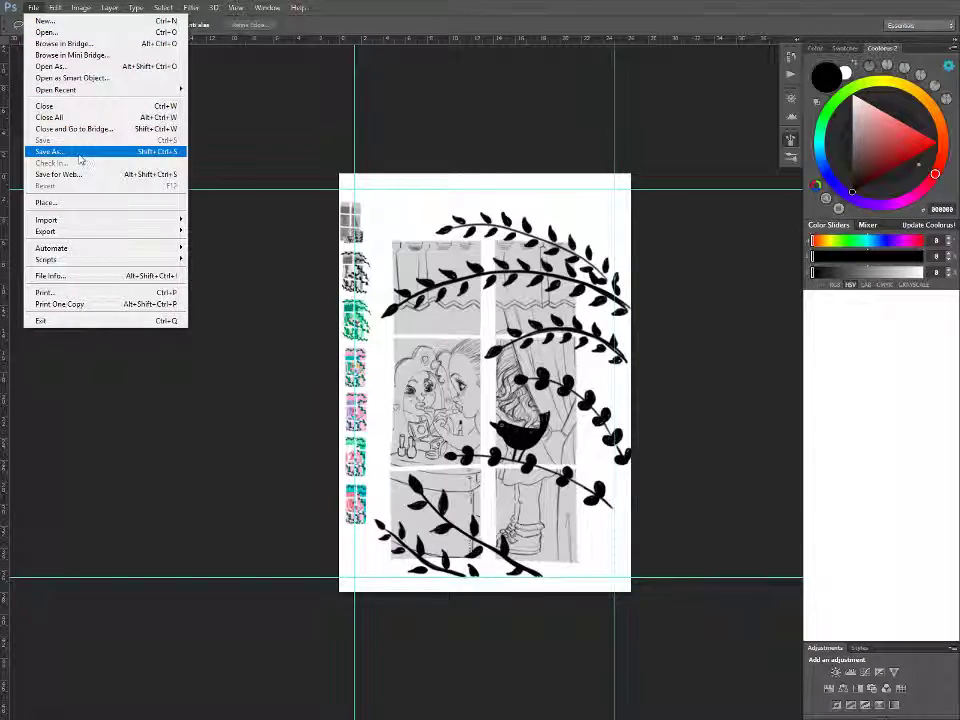
{"action": "left_click", "coordinate": [150, 151]}
{"action": "left_click", "coordinate": [500, 335]}
{"action": "key", "text": "BackSpace"}
{"action": "type", "text": "6"}
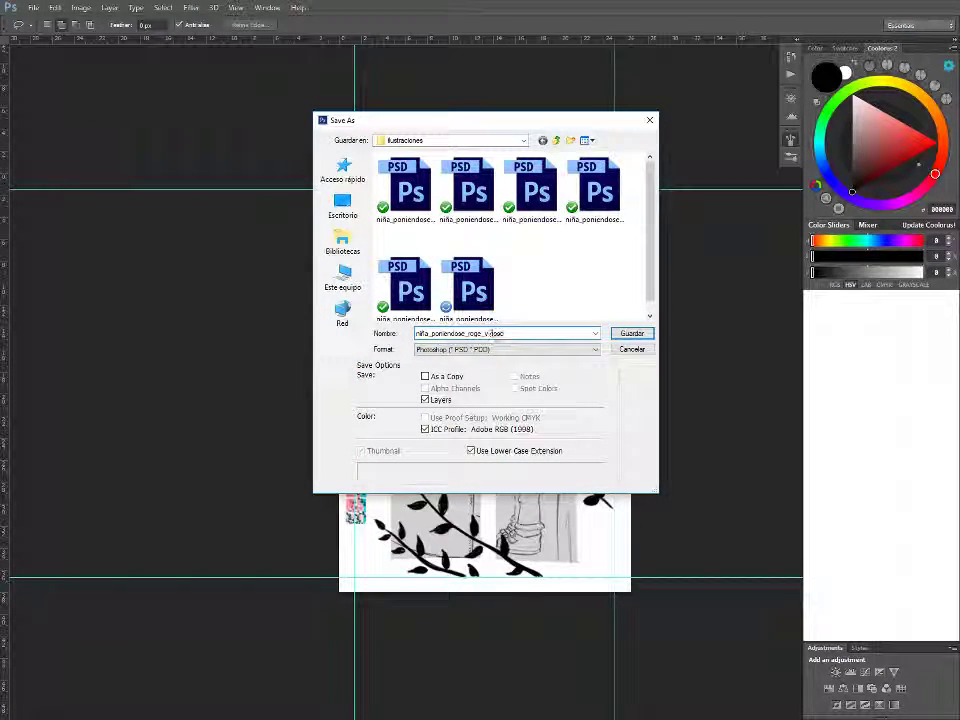
{"action": "key", "text": "Return"}
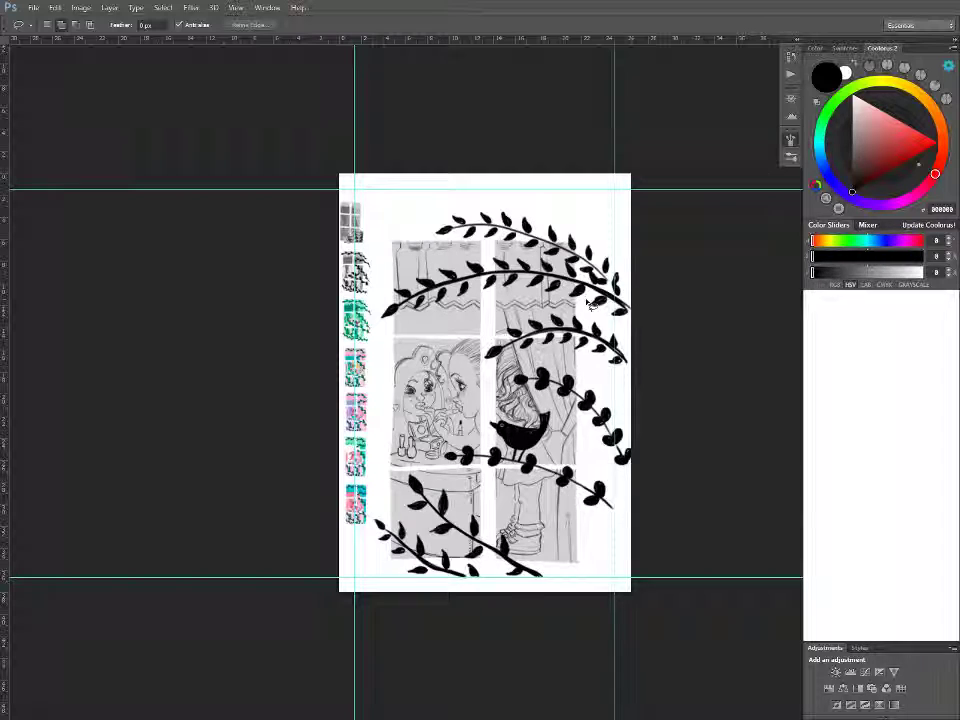
- Close the window illustration and the rough sketch document that has the green window photo
{"action": "left_click", "coordinate": [33, 7]}
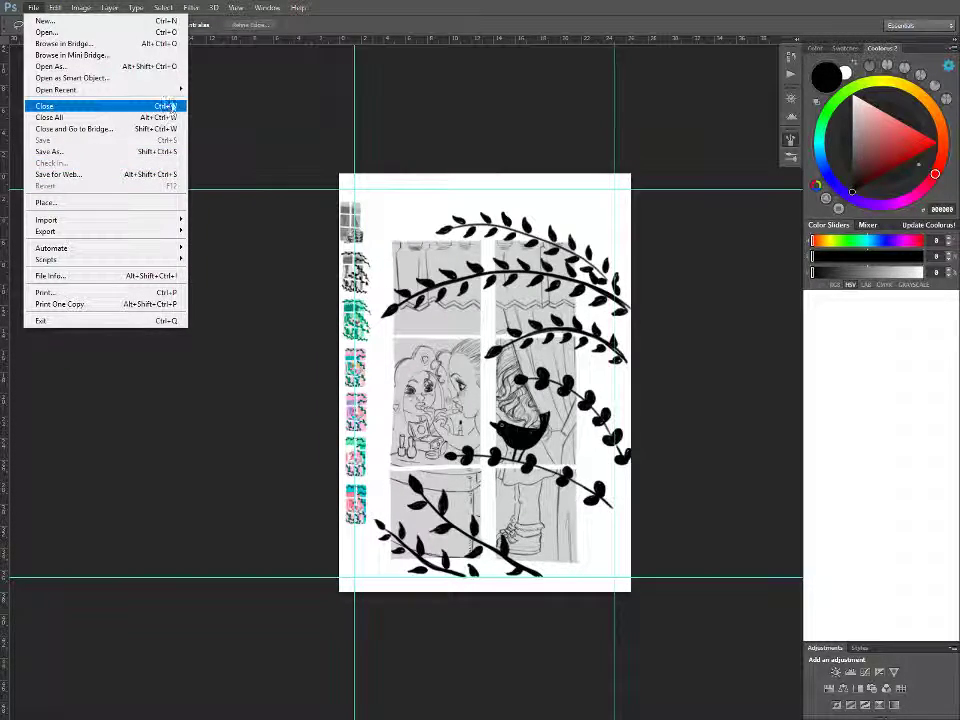
{"action": "left_click", "coordinate": [128, 105]}
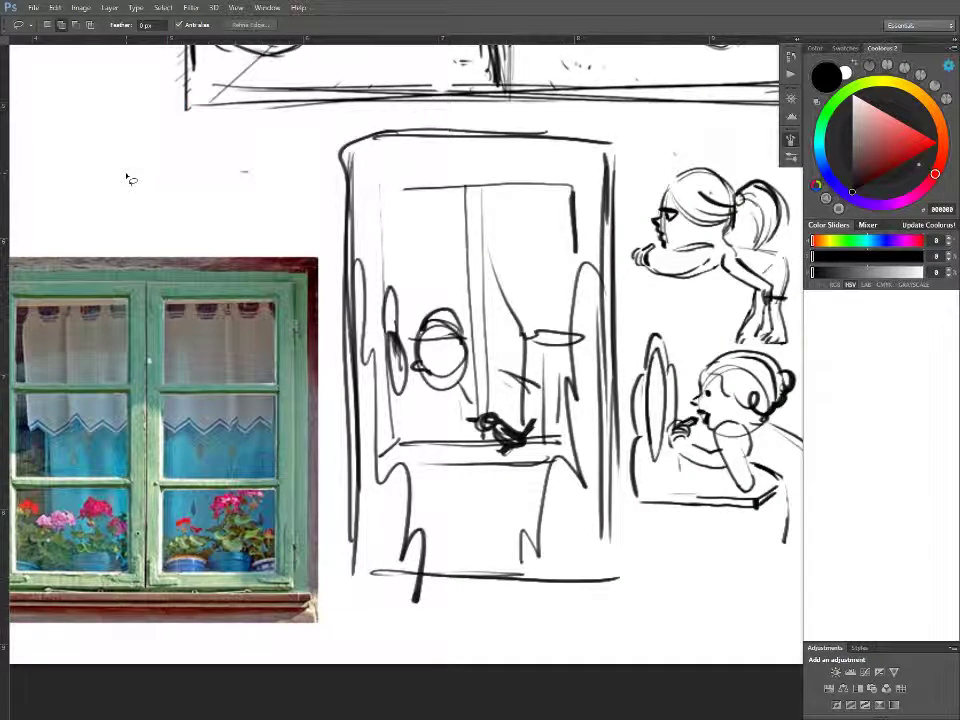
{"action": "left_click", "coordinate": [33, 7]}
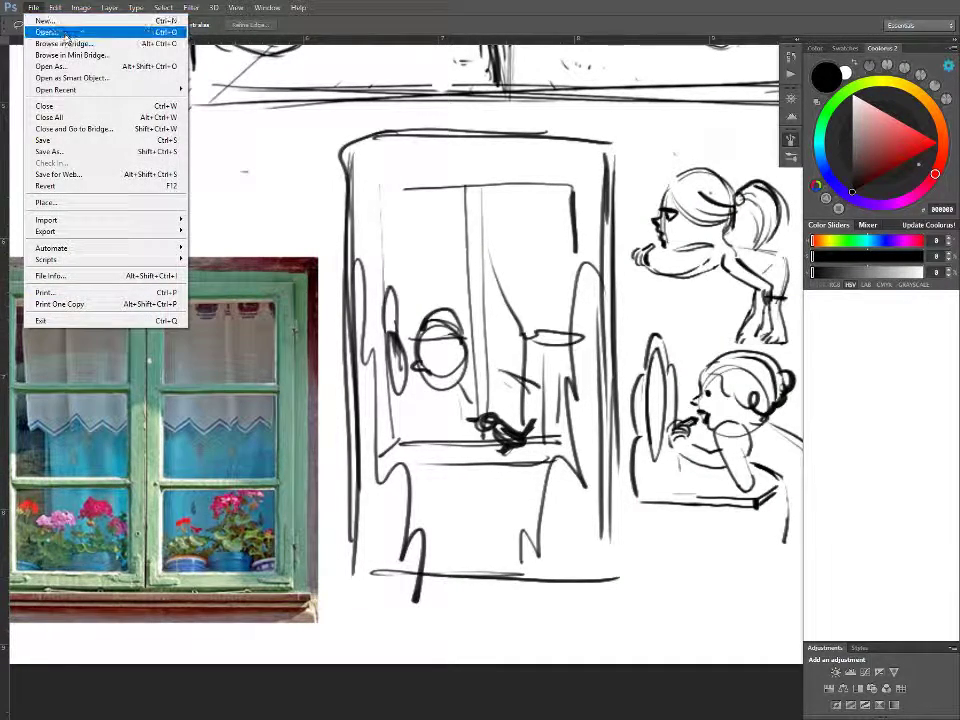
{"action": "left_click", "coordinate": [70, 104]}
{"action": "left_click", "coordinate": [510, 258]}
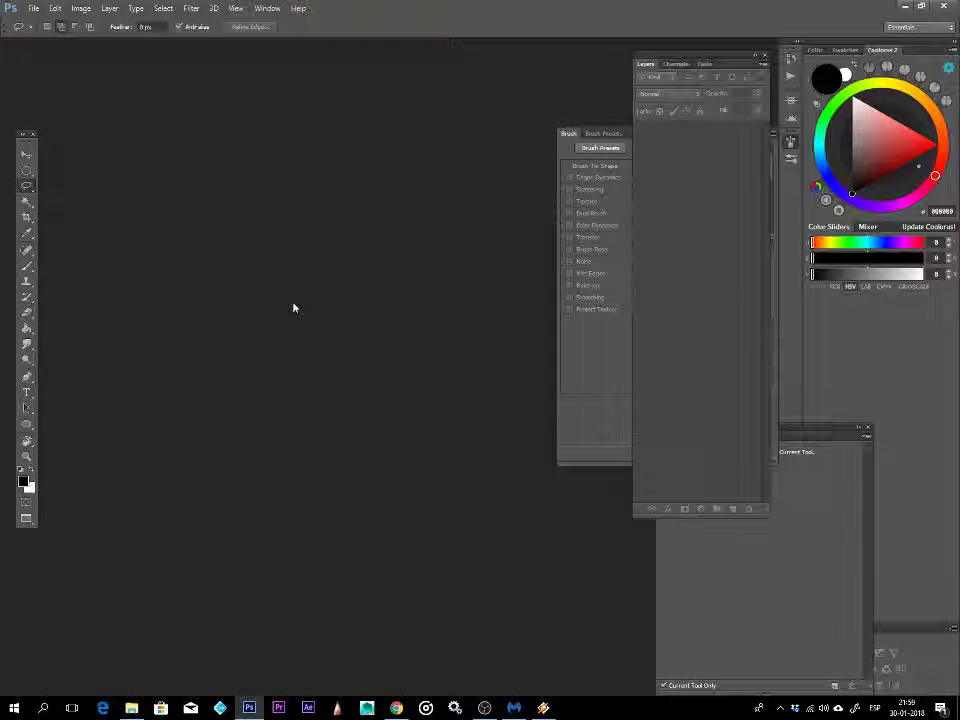
- Hide the Brush panel and reopen niña_poniendose_roge_v7.psd from the ilustraciones folder
{"action": "left_click", "coordinate": [570, 134]}
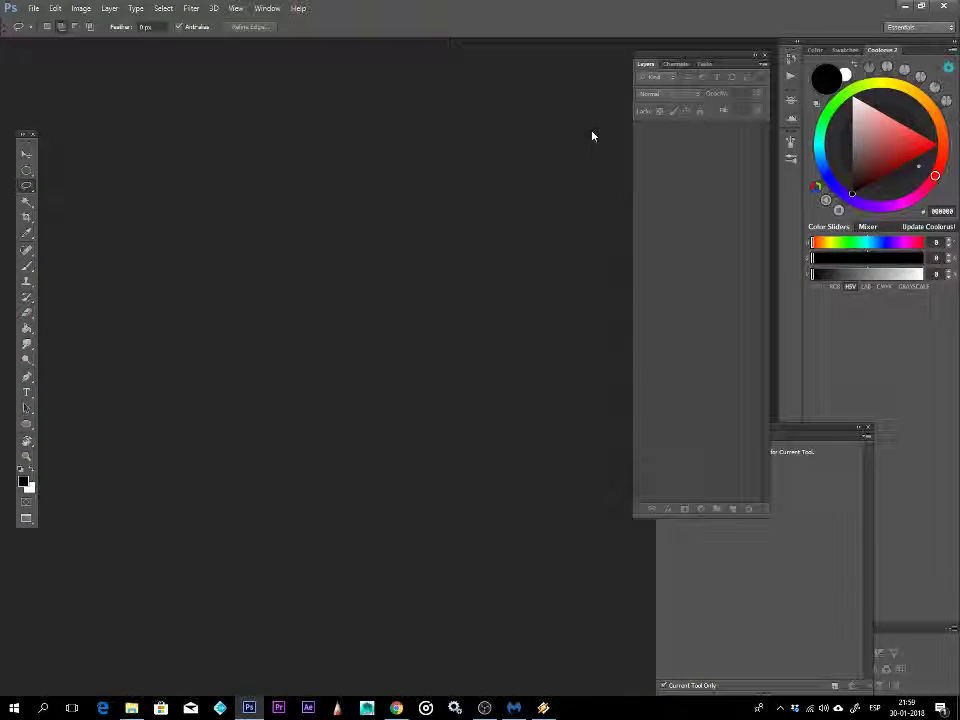
{"action": "double_click", "coordinate": [470, 260]}
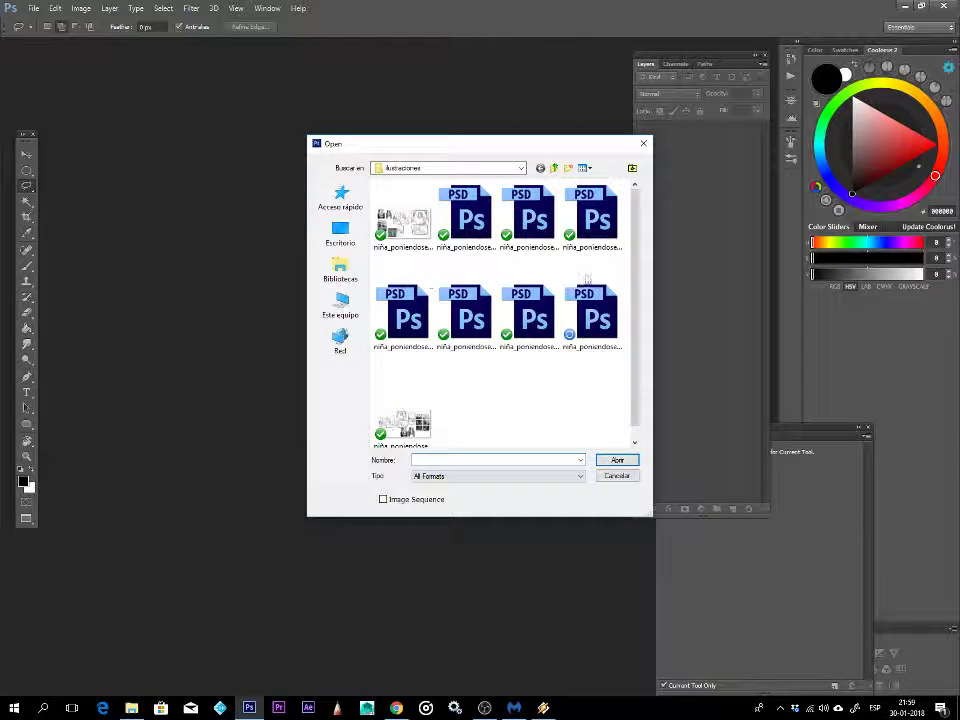
{"action": "left_click", "coordinate": [619, 320]}
{"action": "double_click", "coordinate": [600, 318]}
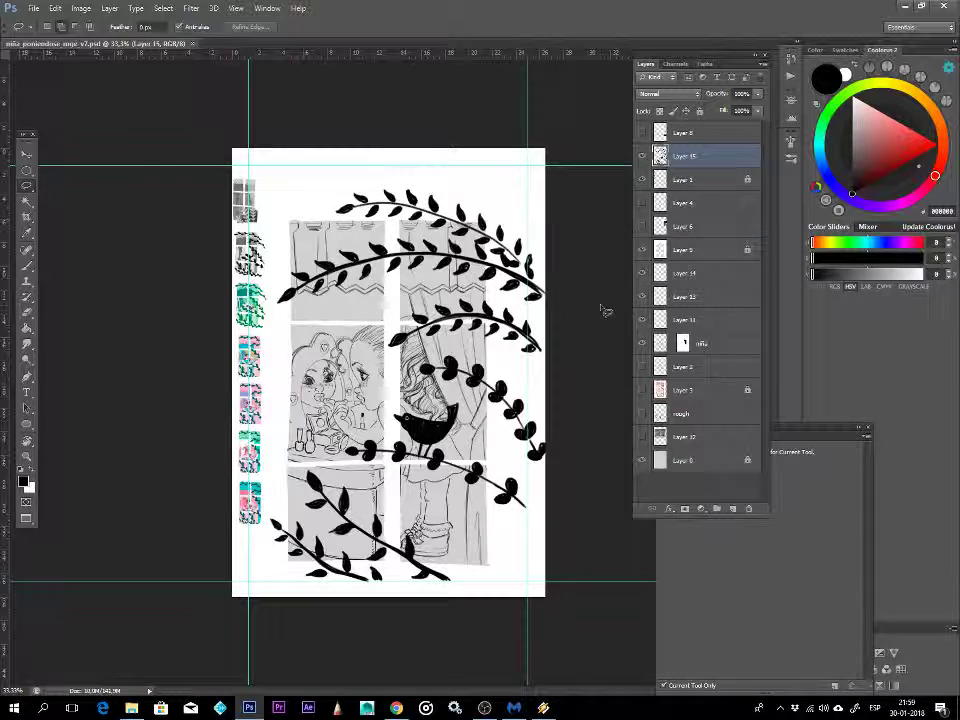
- On a new layer above Layer 15, brush four straight black lines that form a rectangular frame around the window
{"action": "left_click", "coordinate": [733, 509]}
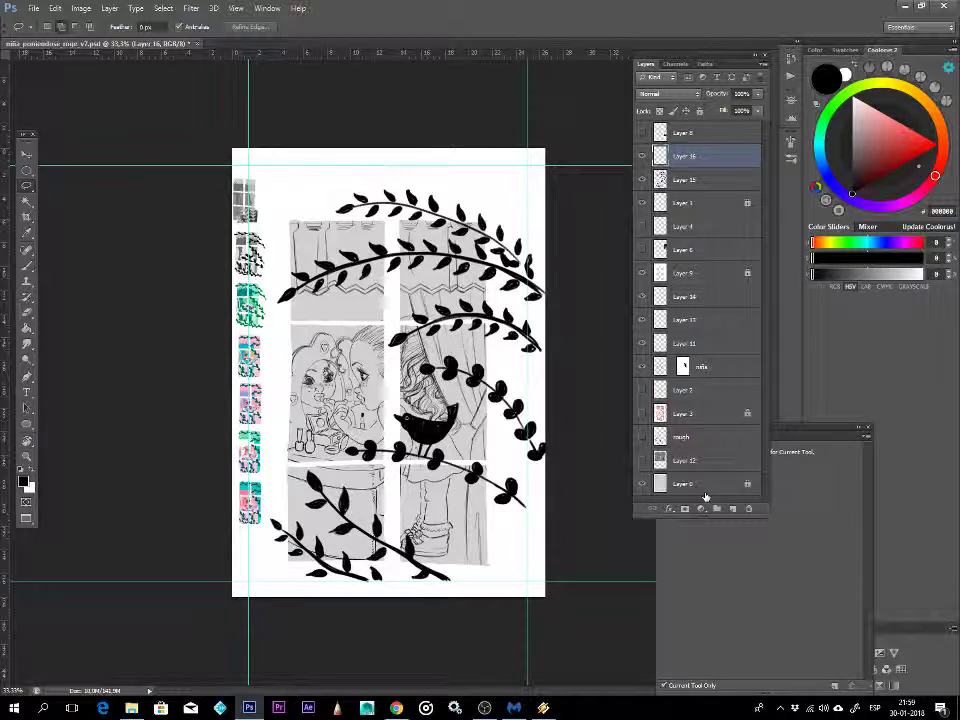
{"action": "key", "text": "b"}
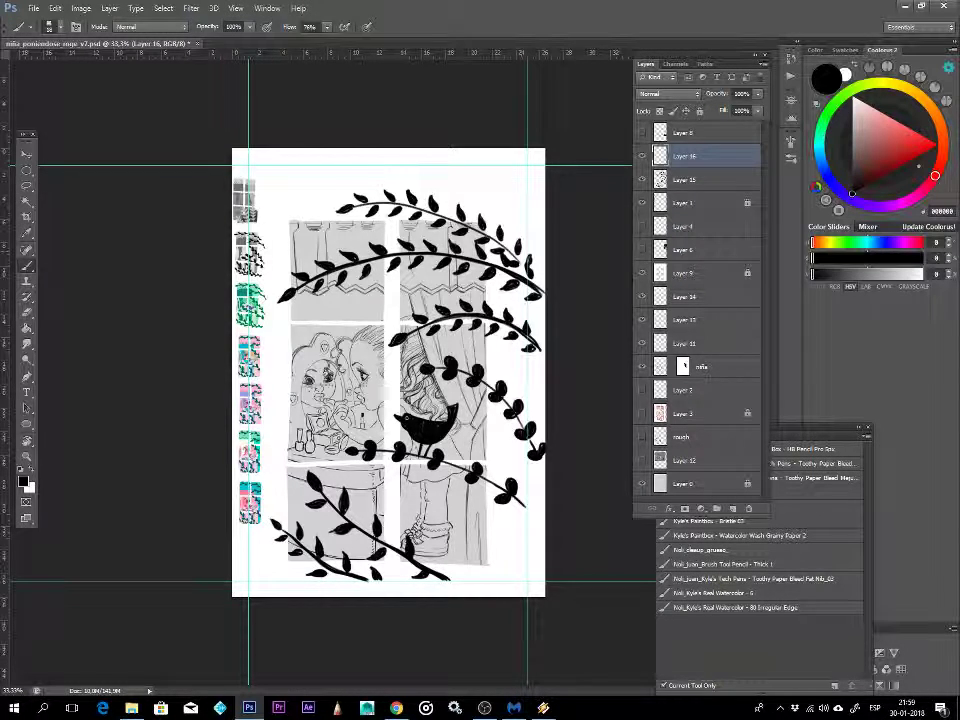
{"action": "mouse_move", "coordinate": [505, 200]}
{"action": "left_mouse_down"}
{"action": "mouse_move", "coordinate": [505, 582]}
{"action": "mouse_move", "coordinate": [252, 581]}
{"action": "left_mouse_up"}
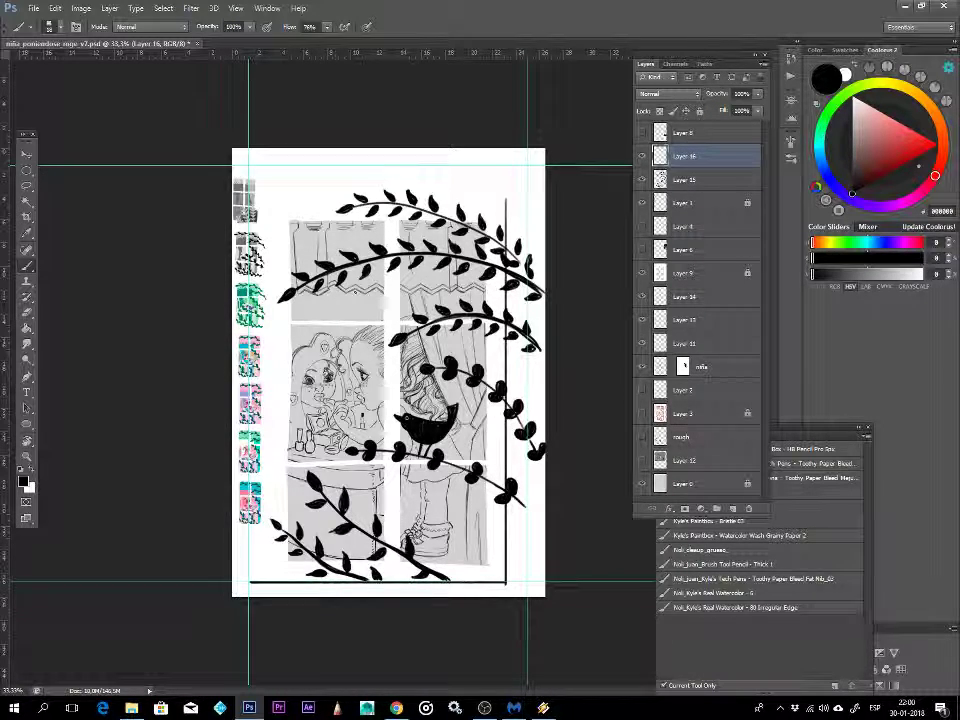
{"action": "left_click_drag", "start_coordinate": [303, 198], "coordinate": [264, 199]}
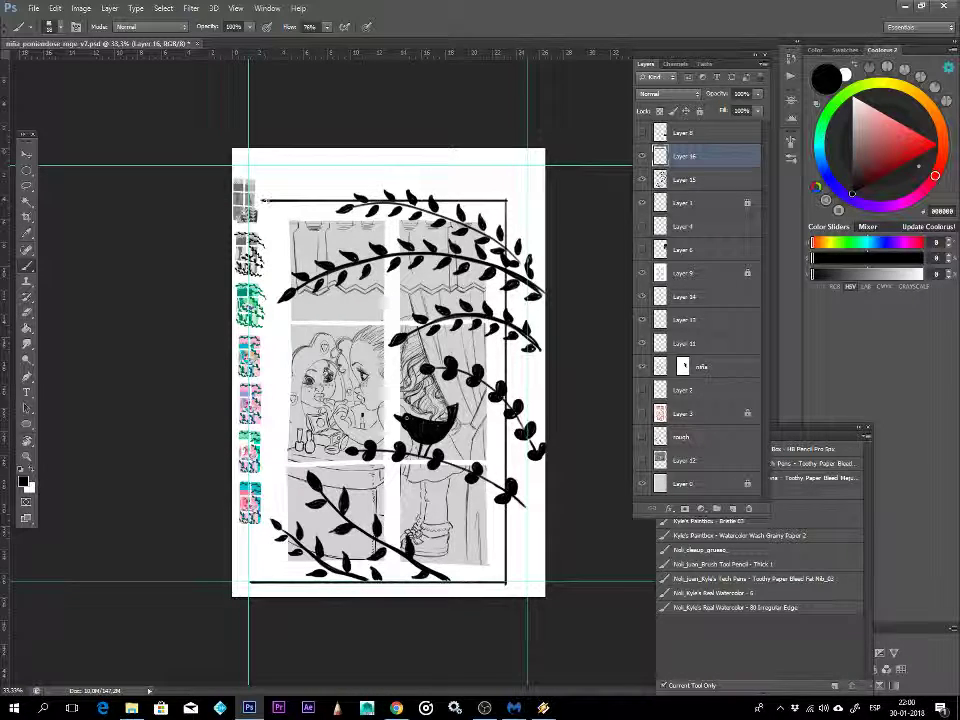
{"action": "left_click_drag", "start_coordinate": [268, 199], "coordinate": [249, 557]}
{"action": "left_click_drag", "start_coordinate": [268, 470], "coordinate": [268, 580]}
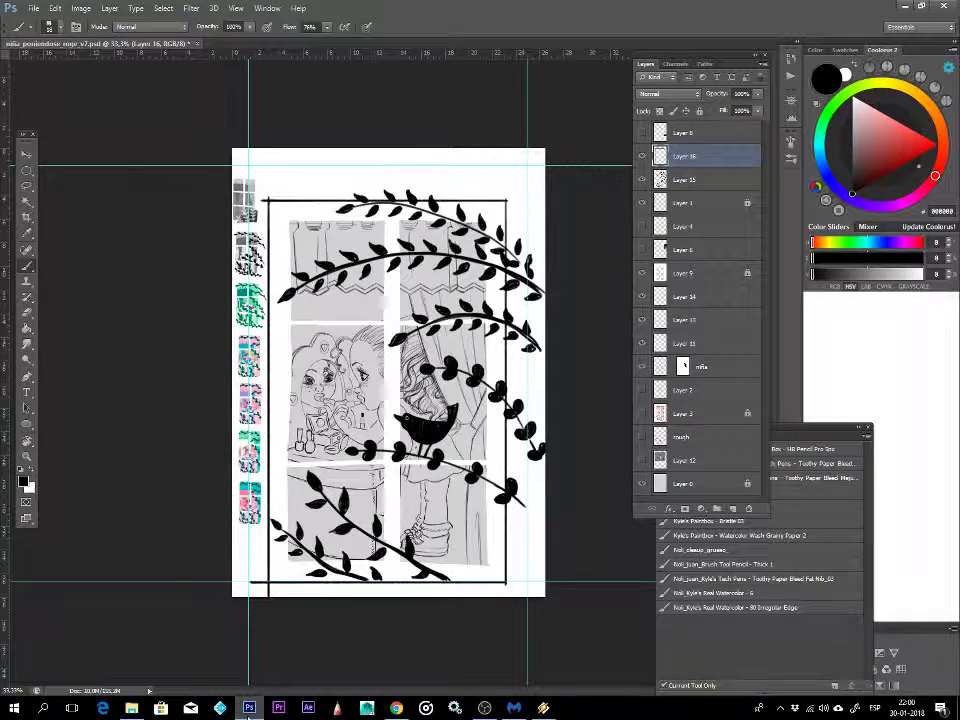
- Fill the area outside the drawn frame lines with solid black using the Paint Bucket, including the leftover edges
{"action": "mouse_move", "coordinate": [249, 708]}
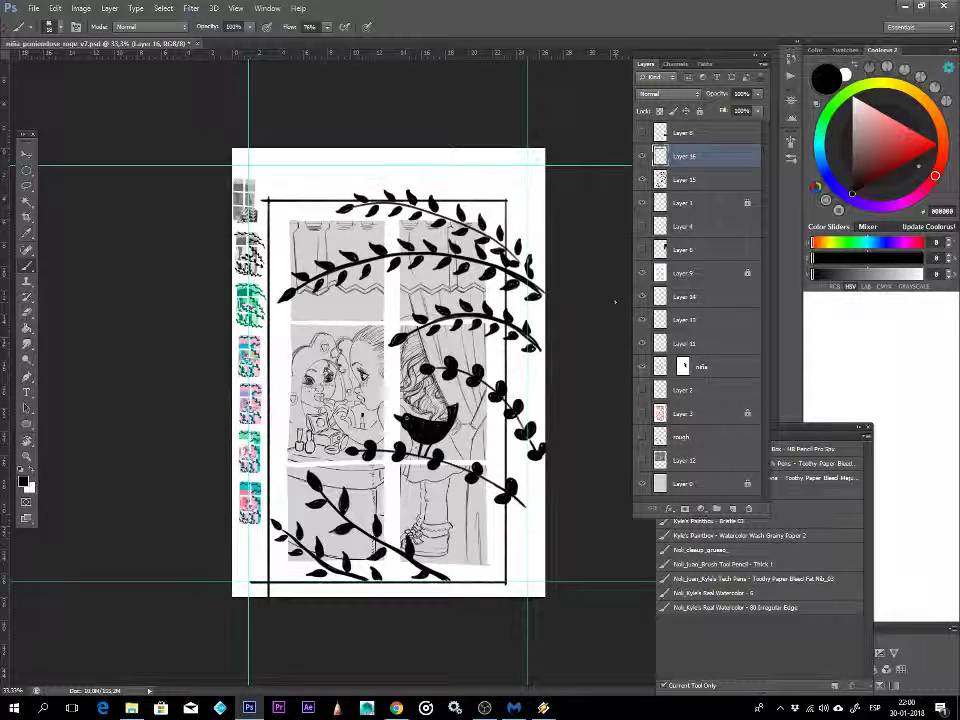
{"action": "key", "text": "g"}
{"action": "left_click", "coordinate": [536, 382]}
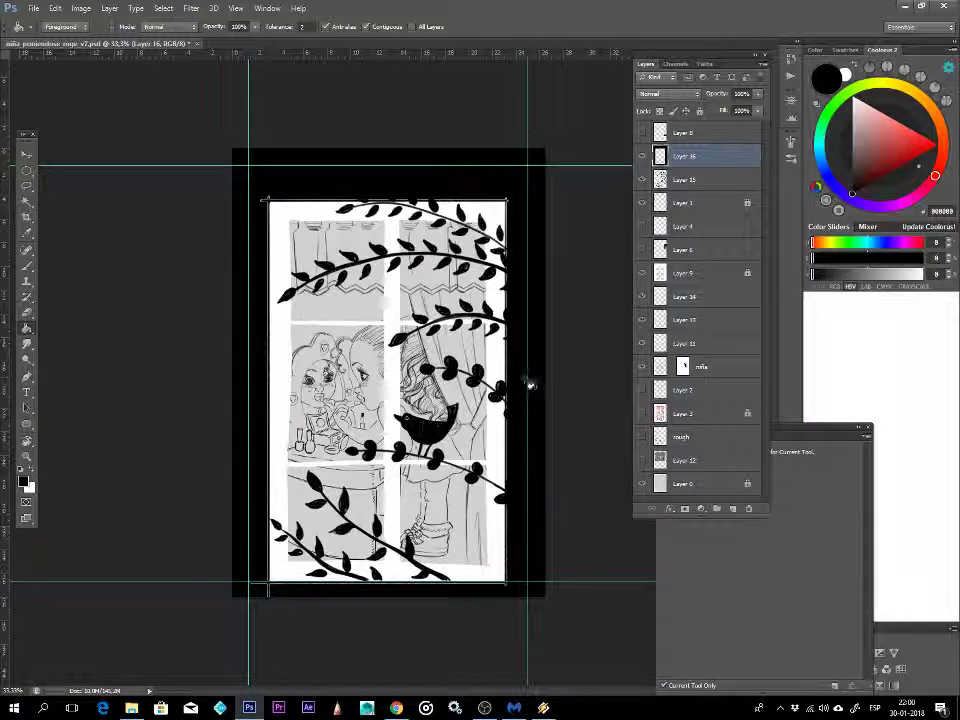
{"action": "left_click", "coordinate": [542, 398]}
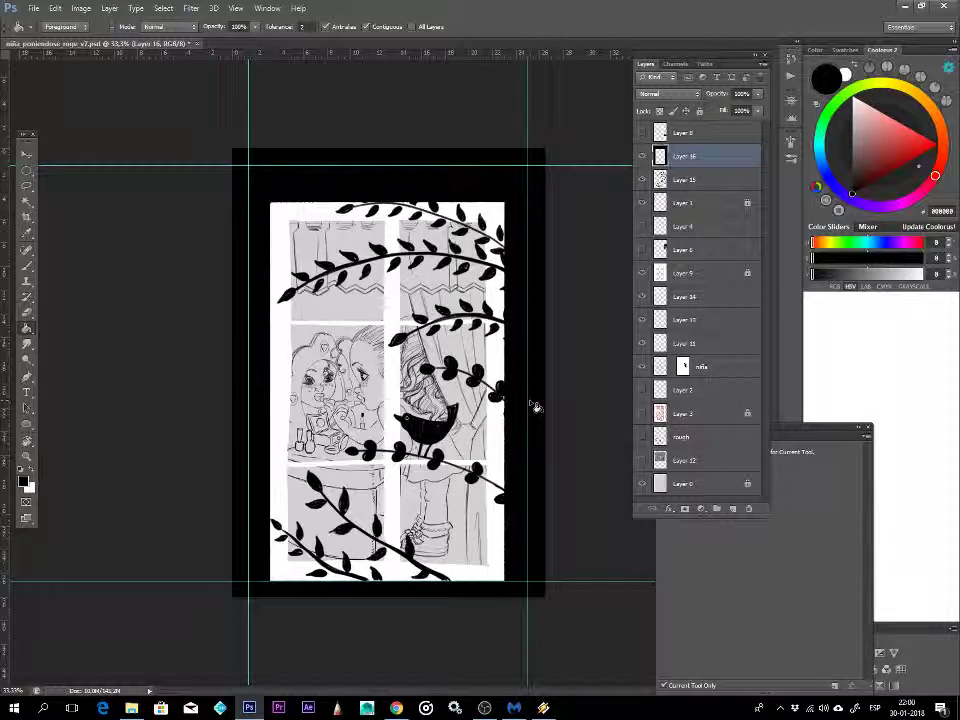
- Nudge the black frame on Layer 16 slightly to the left
{"action": "key", "text": "v"}
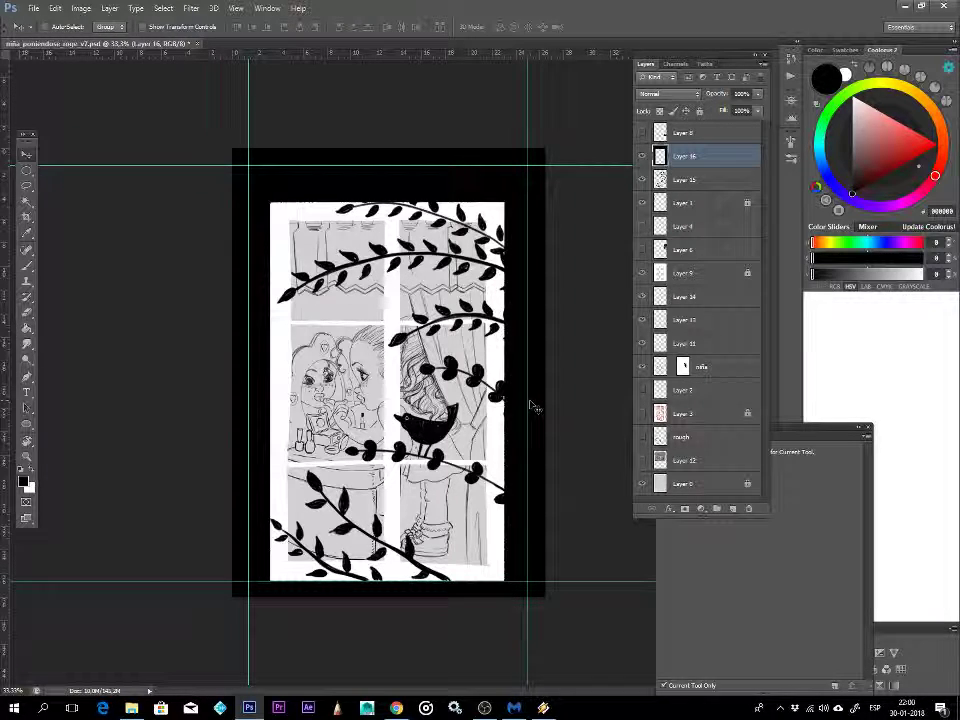
{"action": "key", "text": "Left"}
{"action": "key", "text": "Left"}
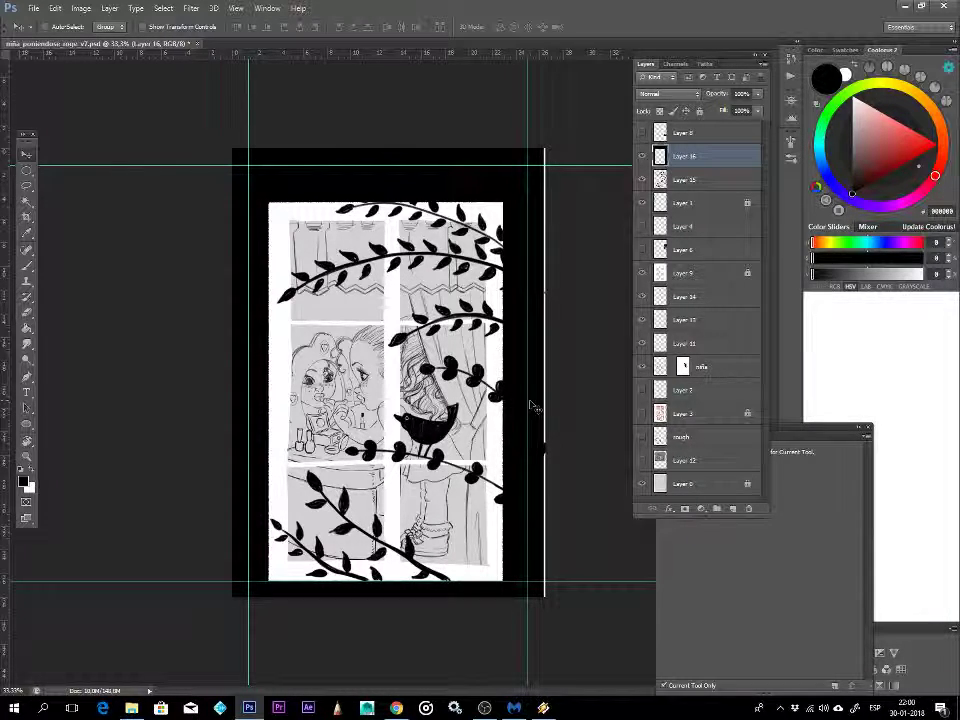
- Shift the black vines and bird on Layer 15 slightly left and down within the frame
{"action": "left_click", "coordinate": [699, 184]}
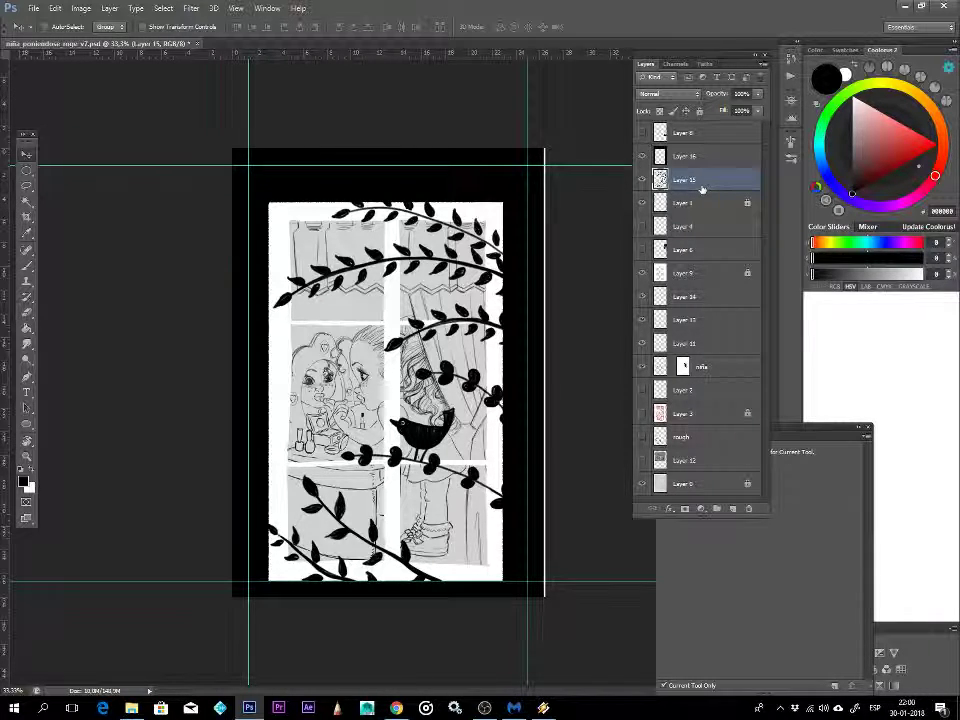
{"action": "left_click", "coordinate": [707, 272]}
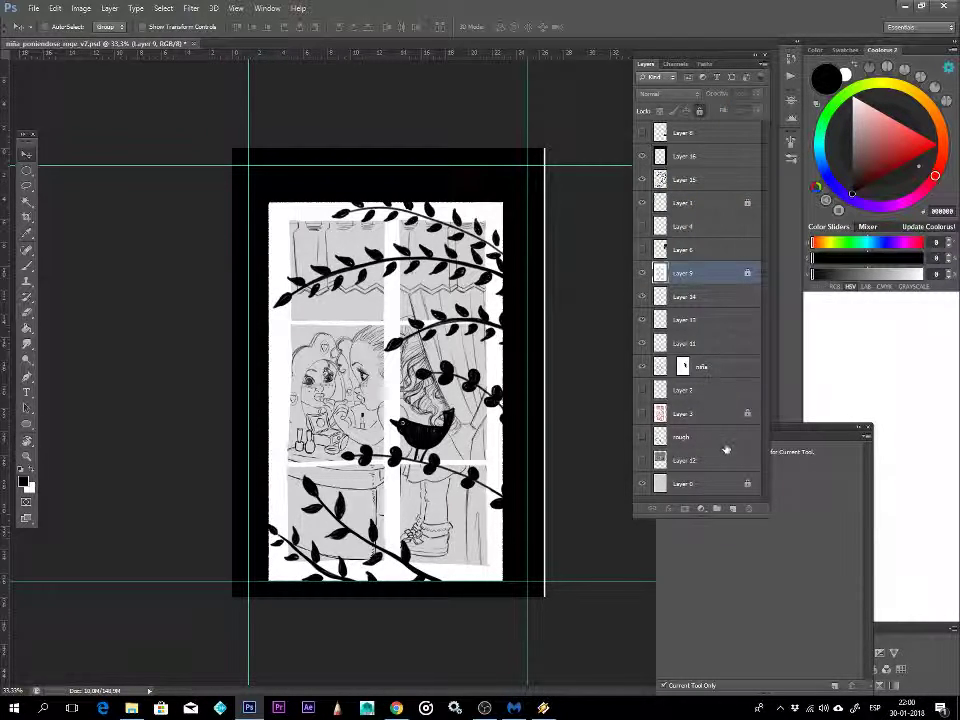
{"action": "left_click", "coordinate": [690, 189]}
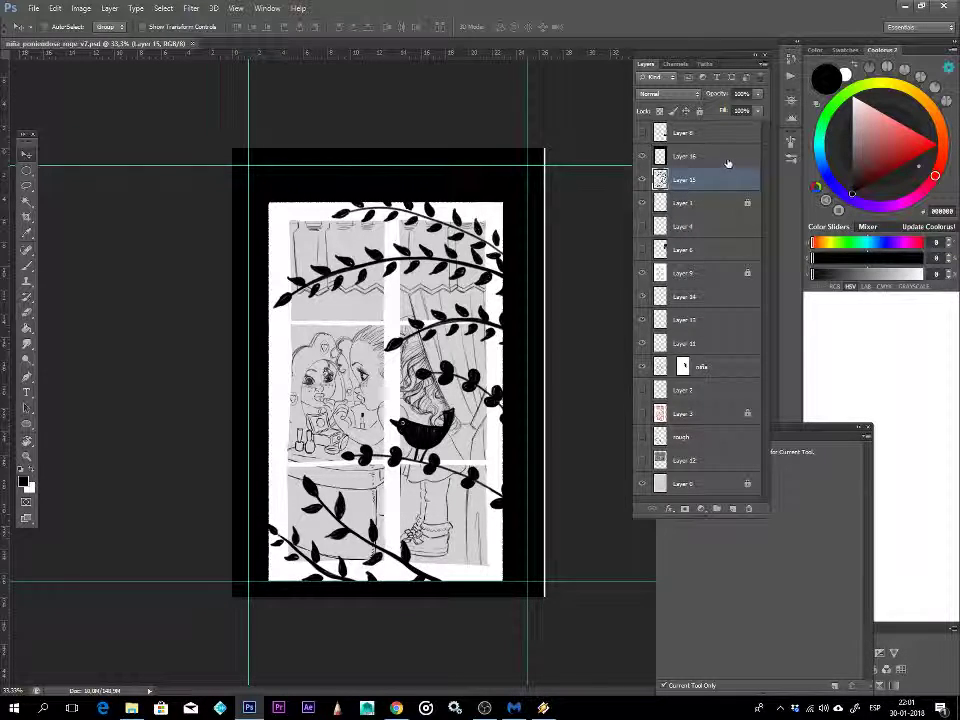
- Lasso the right side of the frame on Layer 16, extend it over the white gap at the page edge, and deselect
{"action": "left_click", "coordinate": [728, 163]}
{"action": "key", "text": "l"}
{"action": "mouse_move", "coordinate": [524, 201]}
{"action": "left_mouse_down"}
{"action": "mouse_move", "coordinate": [525, 636]}
{"action": "mouse_move", "coordinate": [598, 525]}
{"action": "mouse_move", "coordinate": [525, 107]}
{"action": "left_mouse_up"}
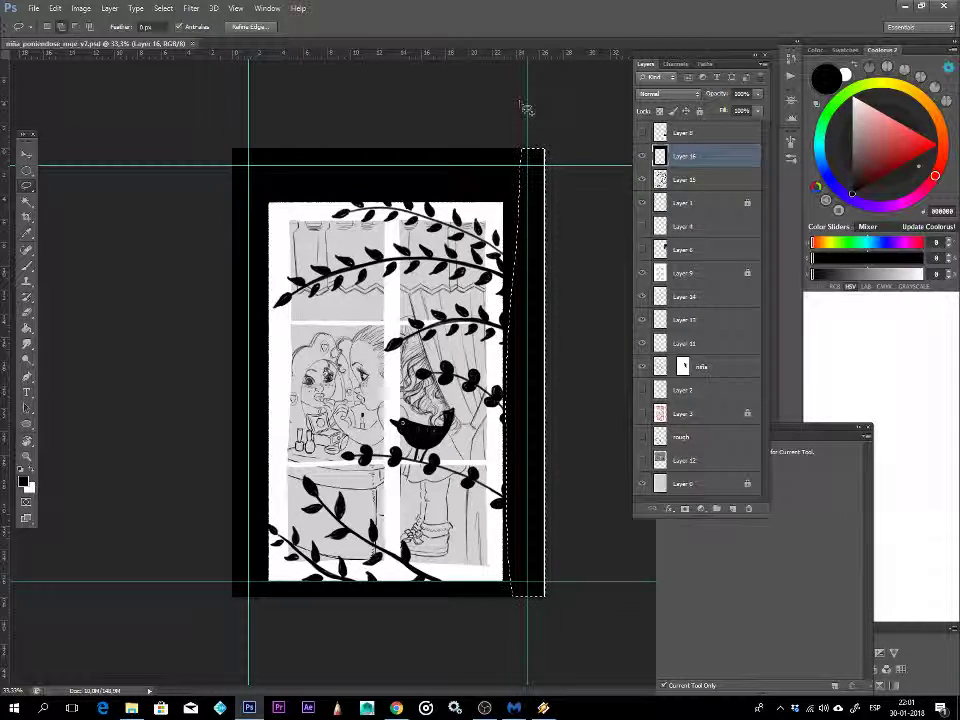
{"action": "key", "text": "ctrl+d"}
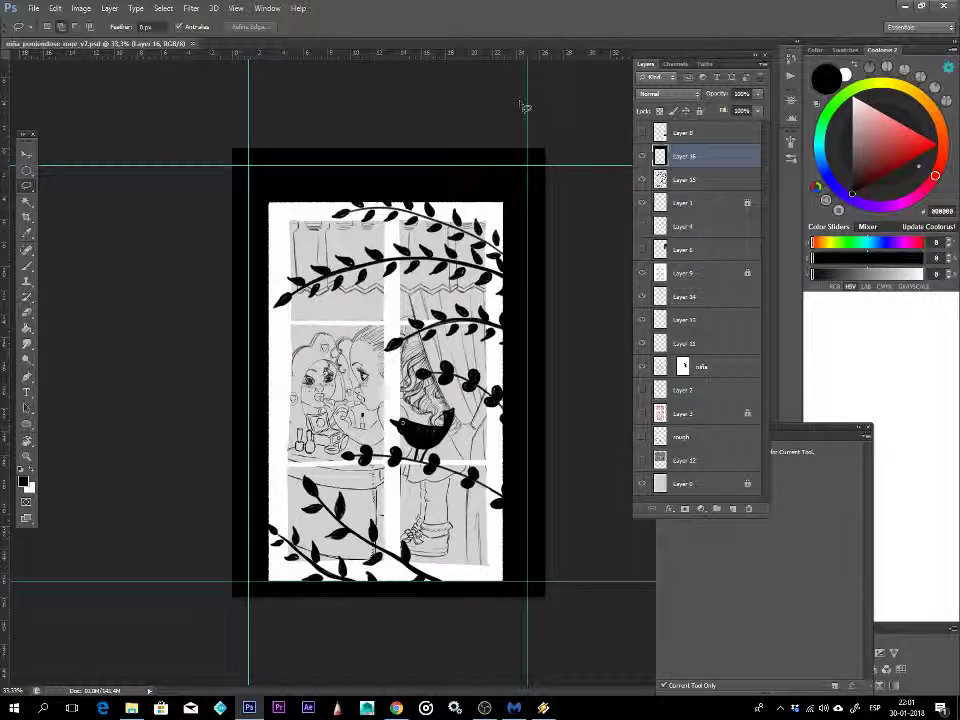
- Reorder the thumbnail layer, Layer 1, so it sits directly below Layer 16 and above Layer 15
{"action": "left_click", "coordinate": [643, 178]}
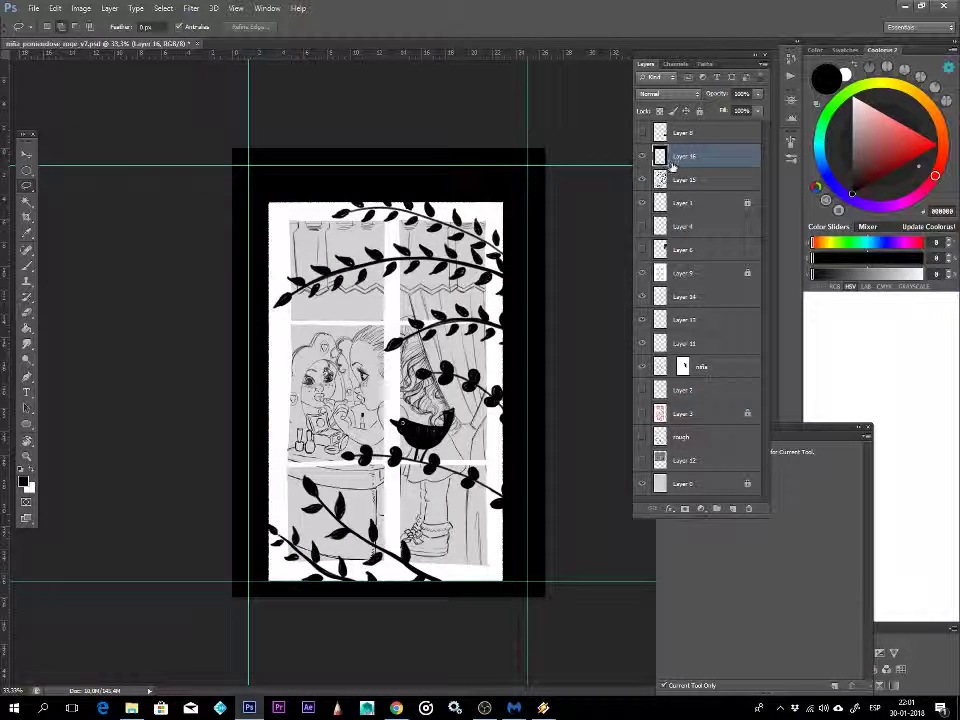
{"action": "left_click_drag", "start_coordinate": [671, 206], "coordinate": [699, 161]}
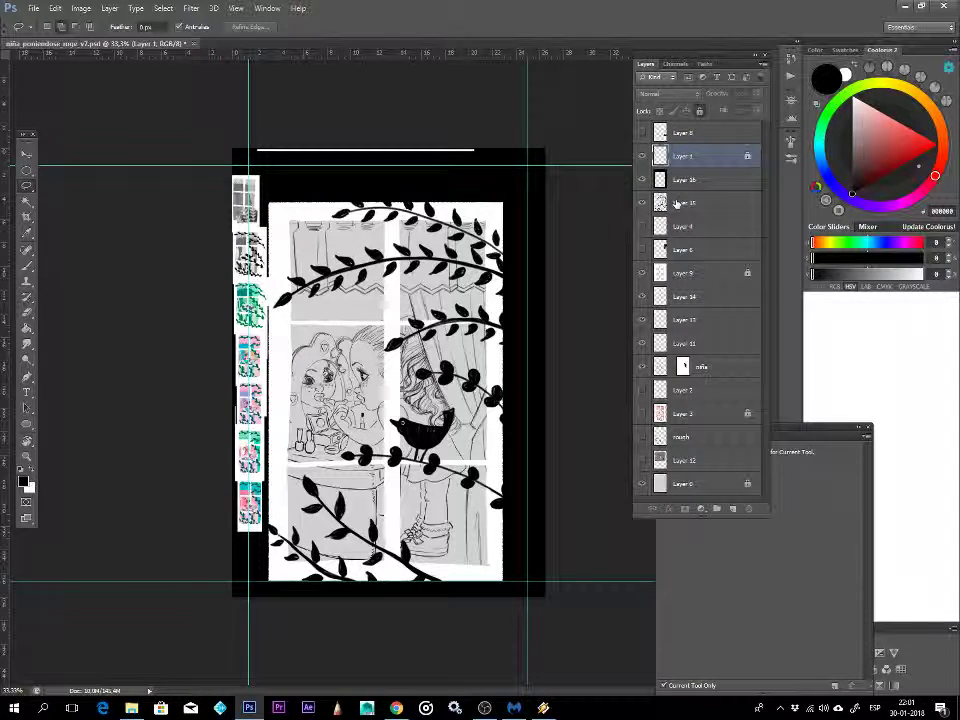
{"action": "left_click_drag", "start_coordinate": [690, 160], "coordinate": [684, 196]}
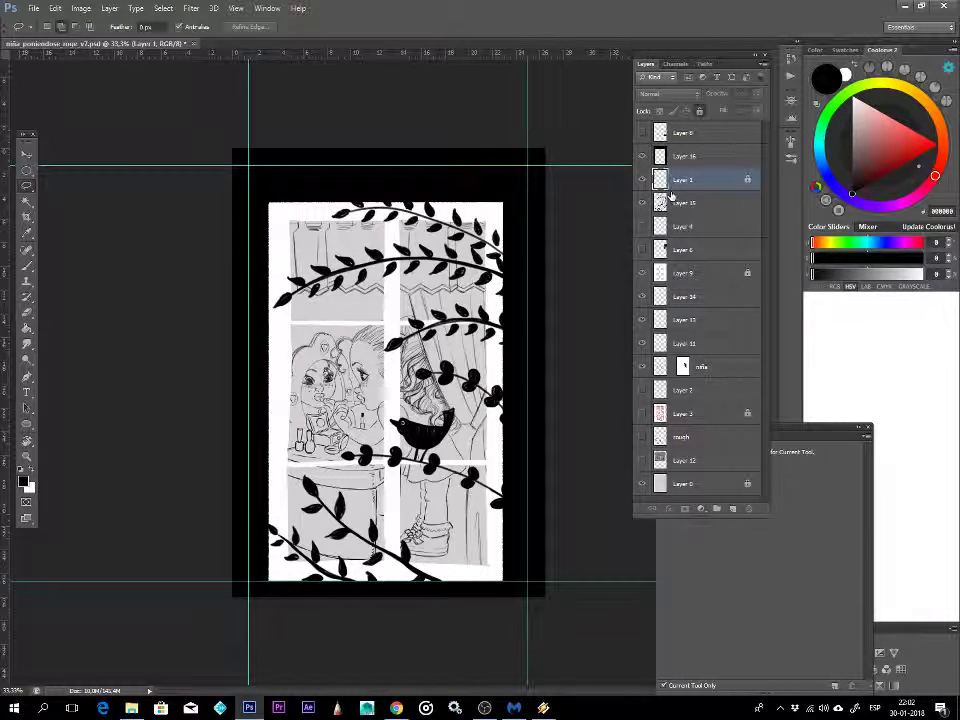
- Remove all horizontal and vertical guides from the canvas with the Move tool
{"action": "key", "text": "v"}
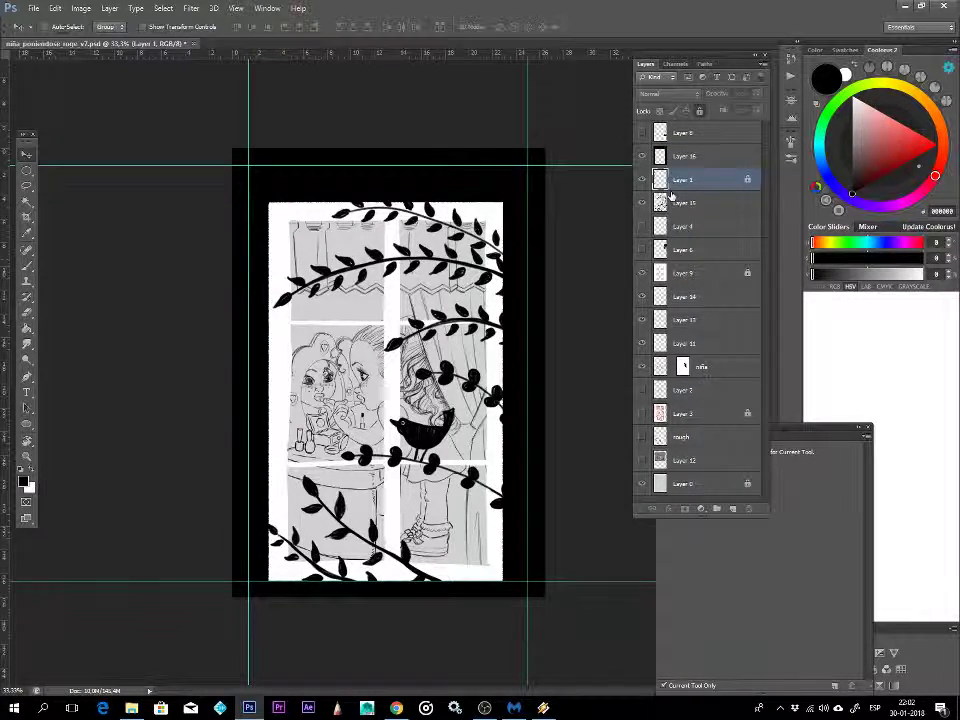
{"action": "left_click_drag", "start_coordinate": [574, 165], "coordinate": [584, 14]}
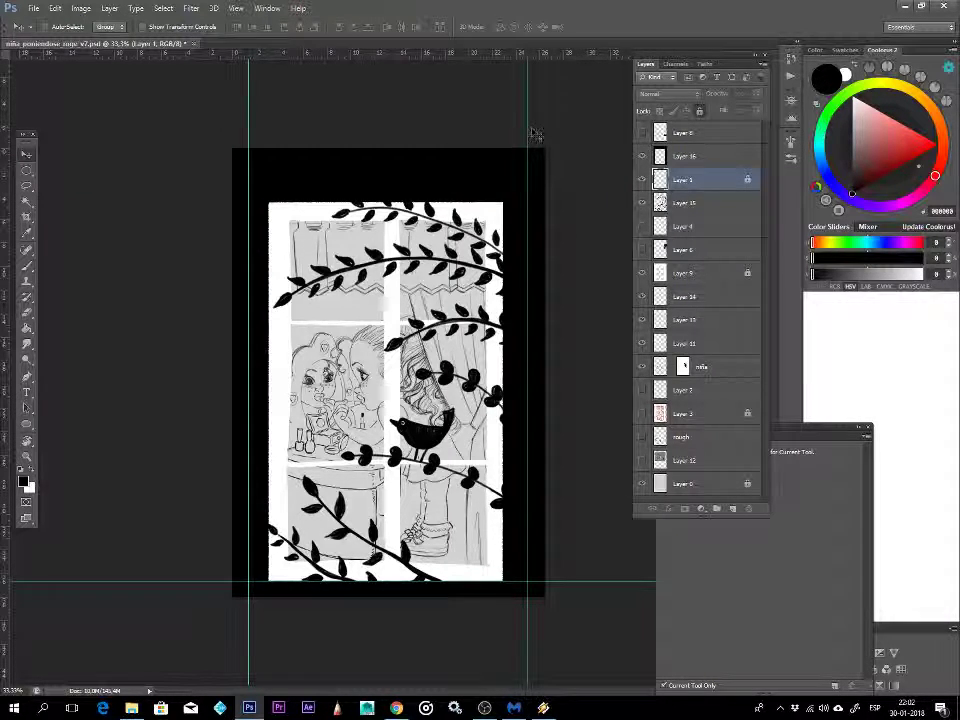
{"action": "left_click_drag", "start_coordinate": [526, 130], "coordinate": [10, 94]}
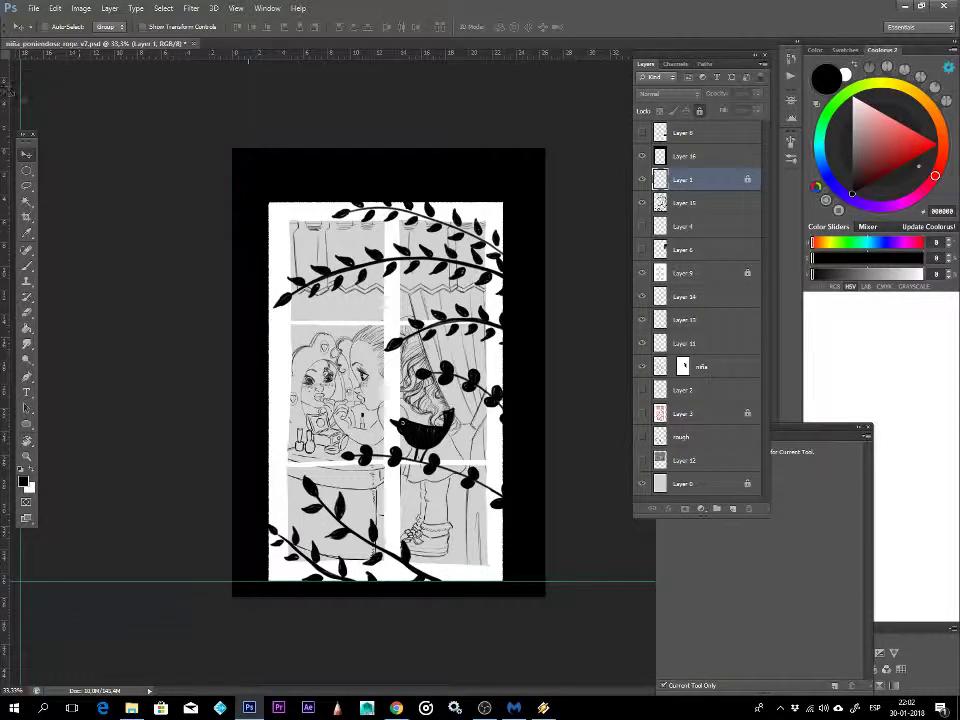
{"action": "left_click_drag", "start_coordinate": [265, 585], "coordinate": [409, 9]}
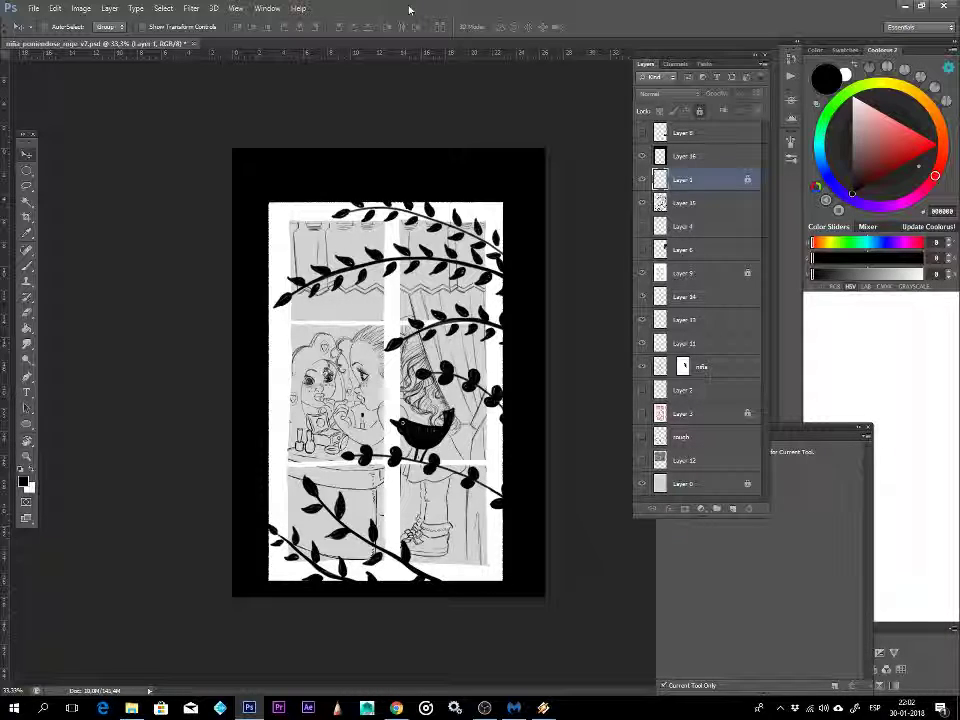
- Create a new empty layer directly above Layer 9 and clip it to Layer 9
{"action": "left_click", "coordinate": [692, 273]}
{"action": "key", "text": "ctrl+shift+alt+n"}
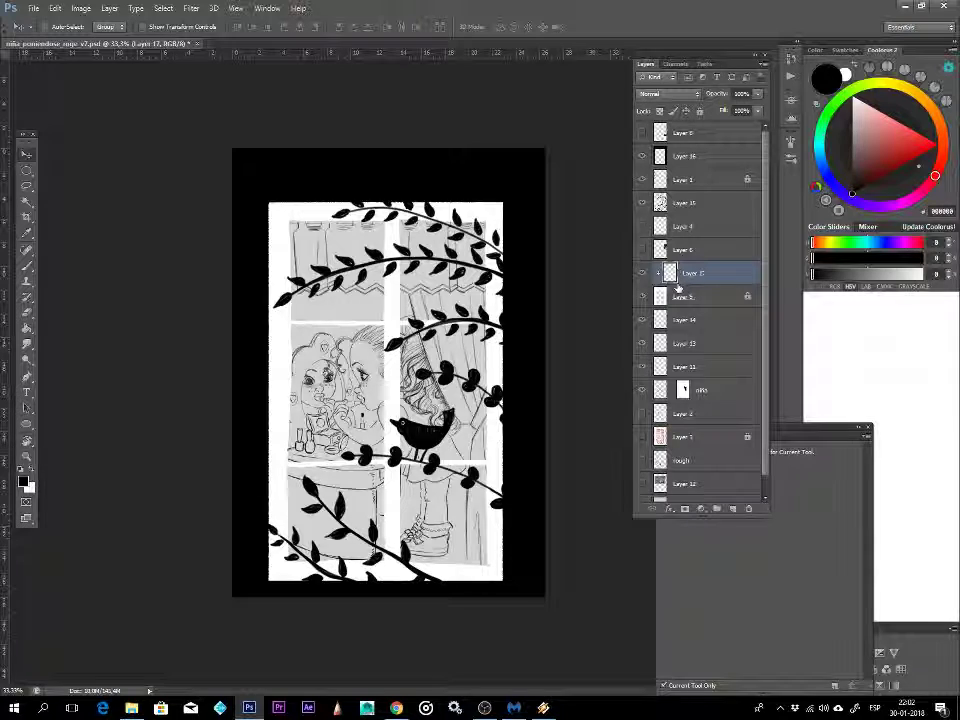
- Fill the clipped Layer 17 with dark gray 3E3E3E and raise its lightness slightly using Hue/Saturation
{"action": "key", "text": "b"}
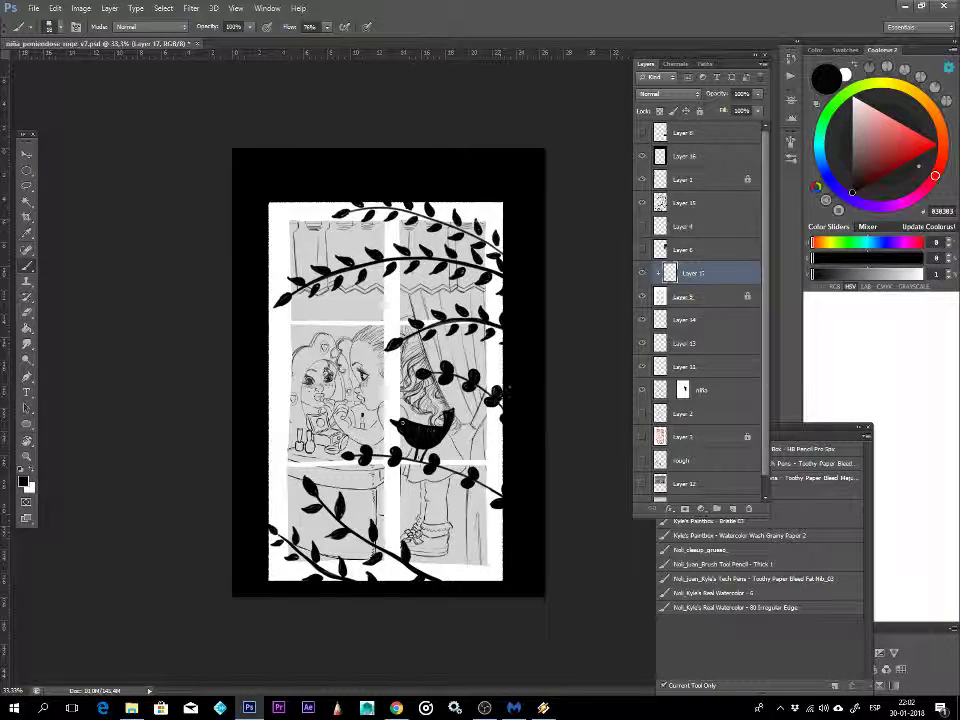
{"action": "left_click", "coordinate": [850, 170]}
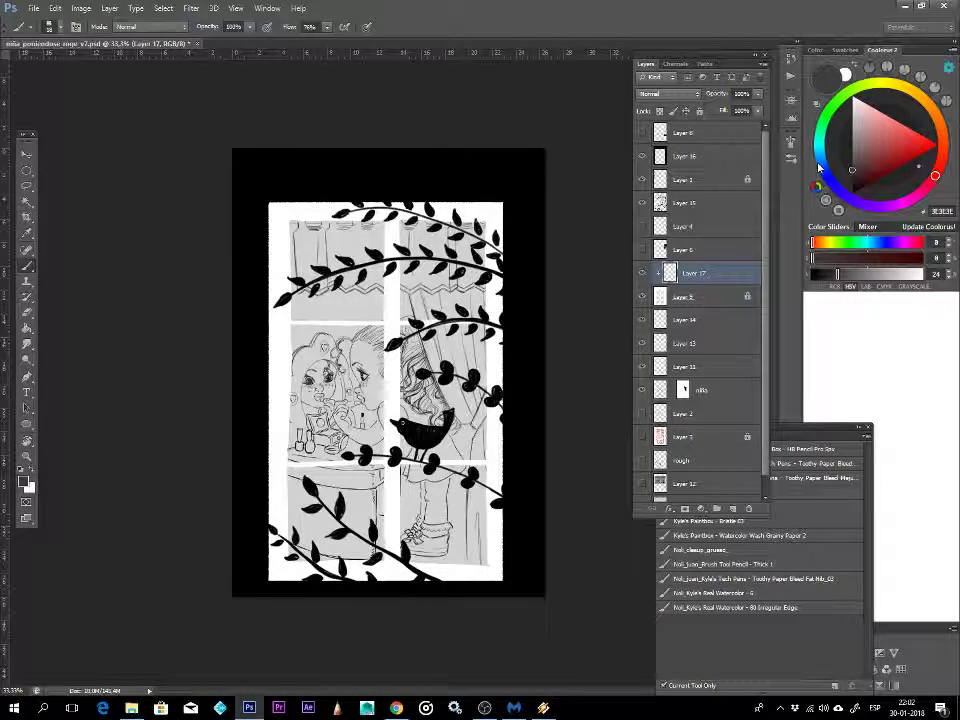
{"action": "key", "text": "alt+BackSpace"}
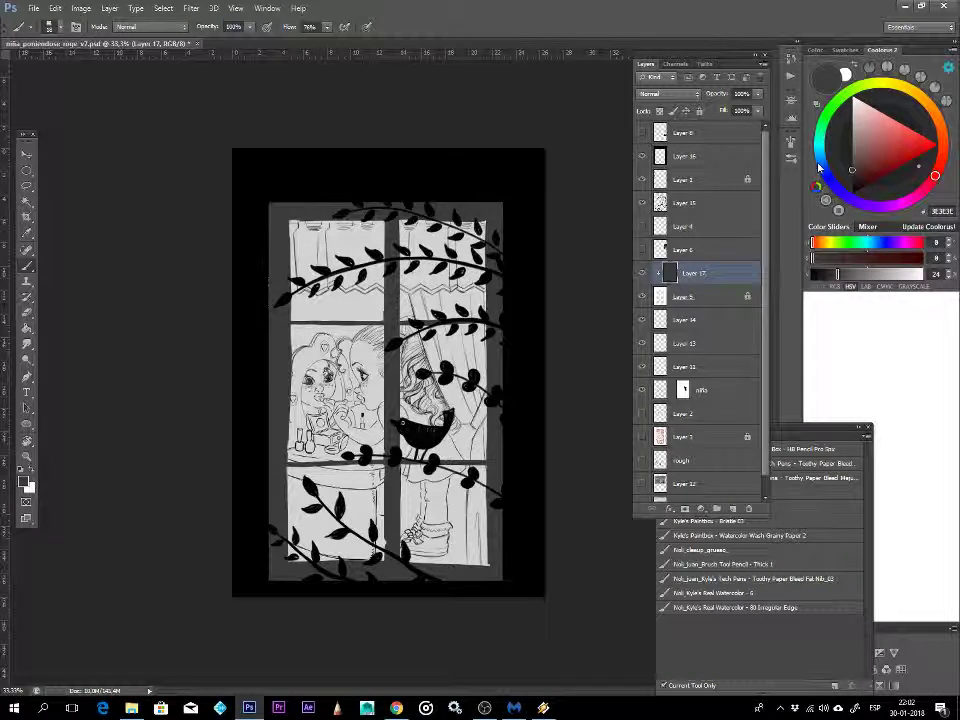
{"action": "key", "text": "ctrl+u"}
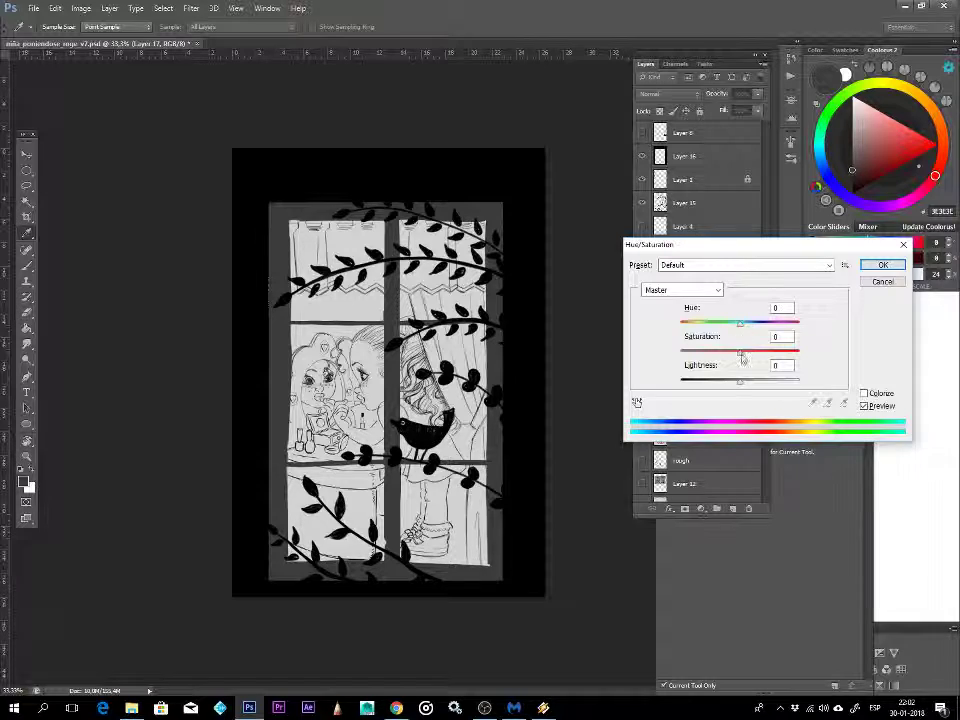
{"action": "mouse_move", "coordinate": [743, 387]}
{"action": "left_mouse_down"}
{"action": "mouse_move", "coordinate": [766, 390]}
{"action": "mouse_move", "coordinate": [734, 399]}
{"action": "mouse_move", "coordinate": [744, 399]}
{"action": "left_mouse_up"}
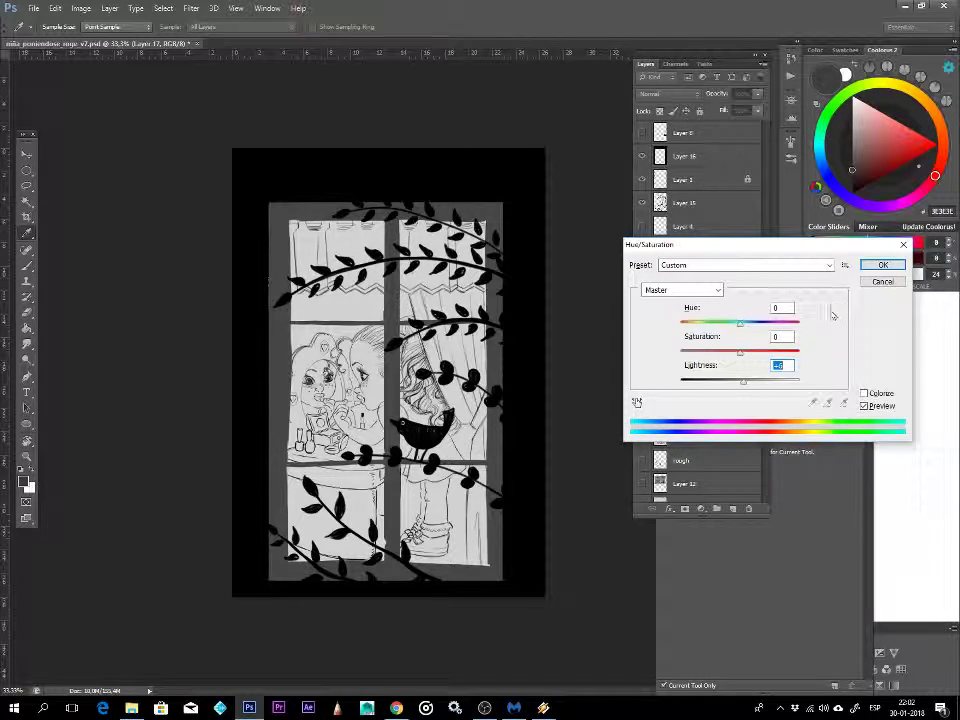
{"action": "left_click", "coordinate": [869, 266]}
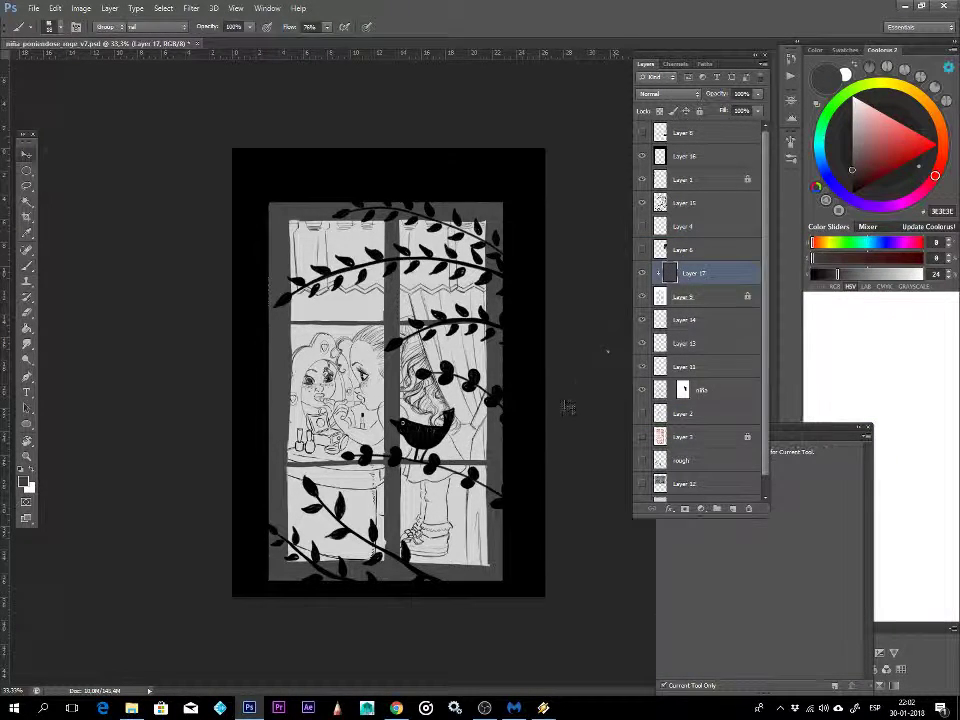
- Auto-select the long curtain's line art, Layer 11, and create a new empty layer directly below it
{"action": "key", "text": "v"}
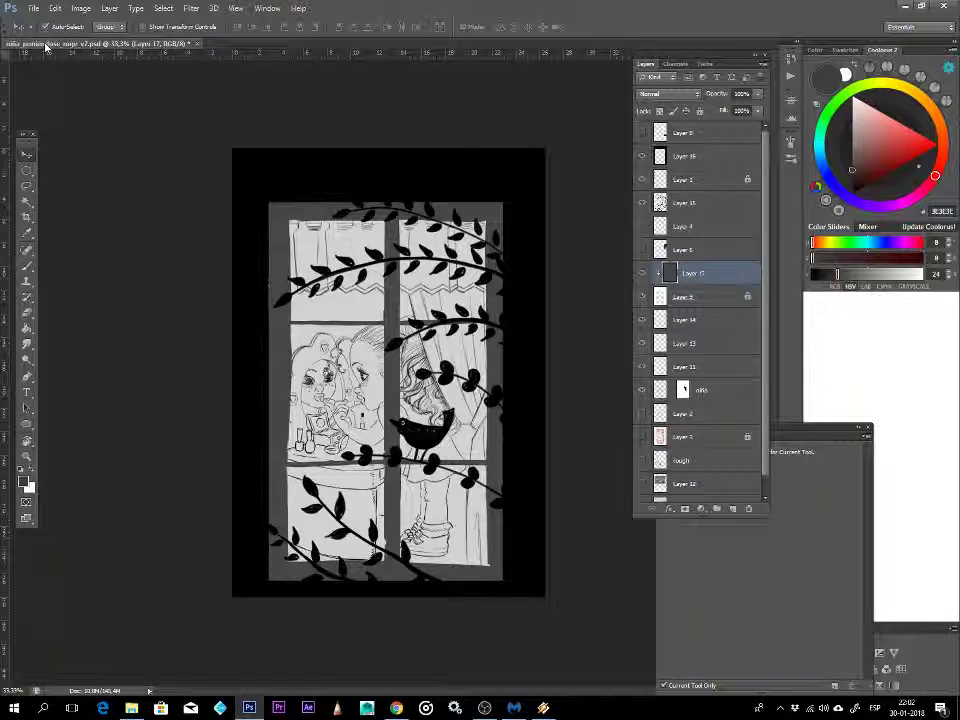
{"action": "left_click", "coordinate": [462, 453]}
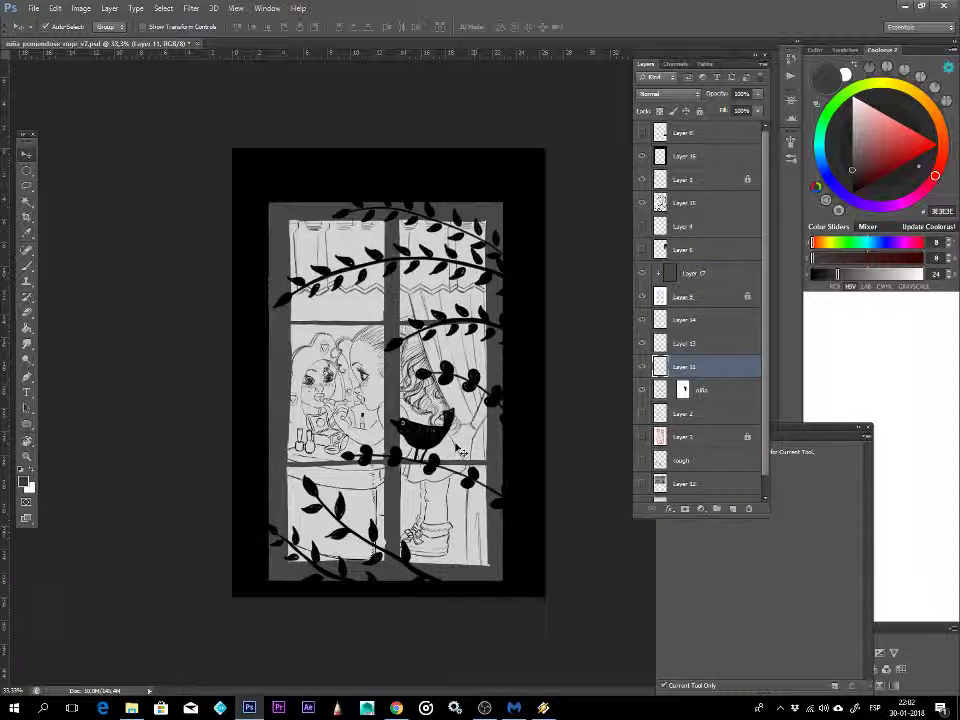
{"action": "left_click", "coordinate": [642, 368]}
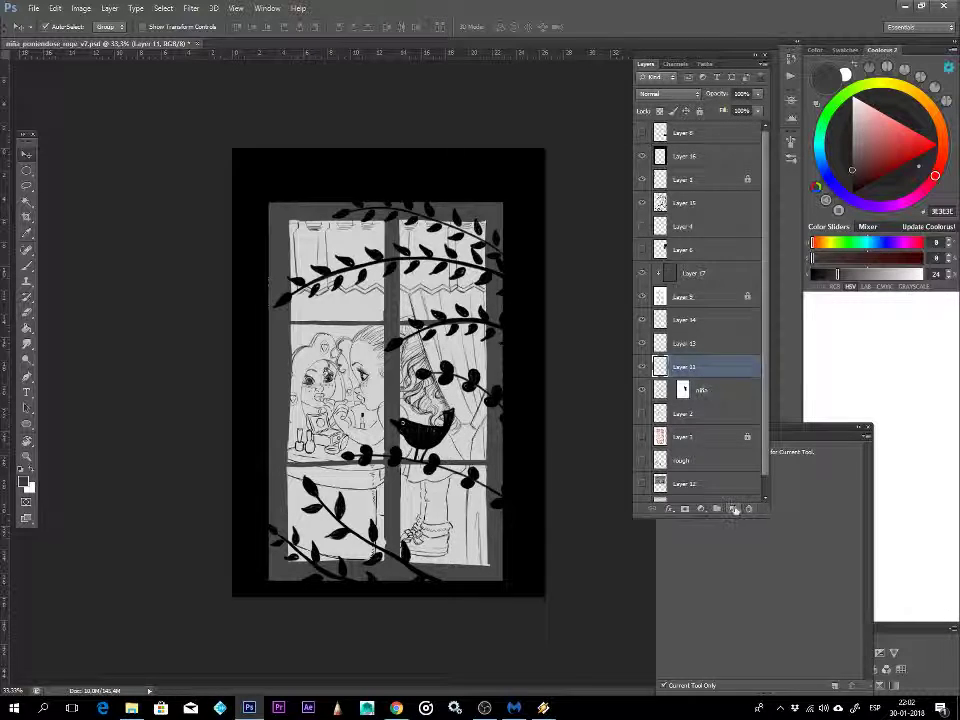
{"action": "left_click", "coordinate": [733, 508]}
{"action": "left_click_drag", "start_coordinate": [716, 372], "coordinate": [704, 411]}
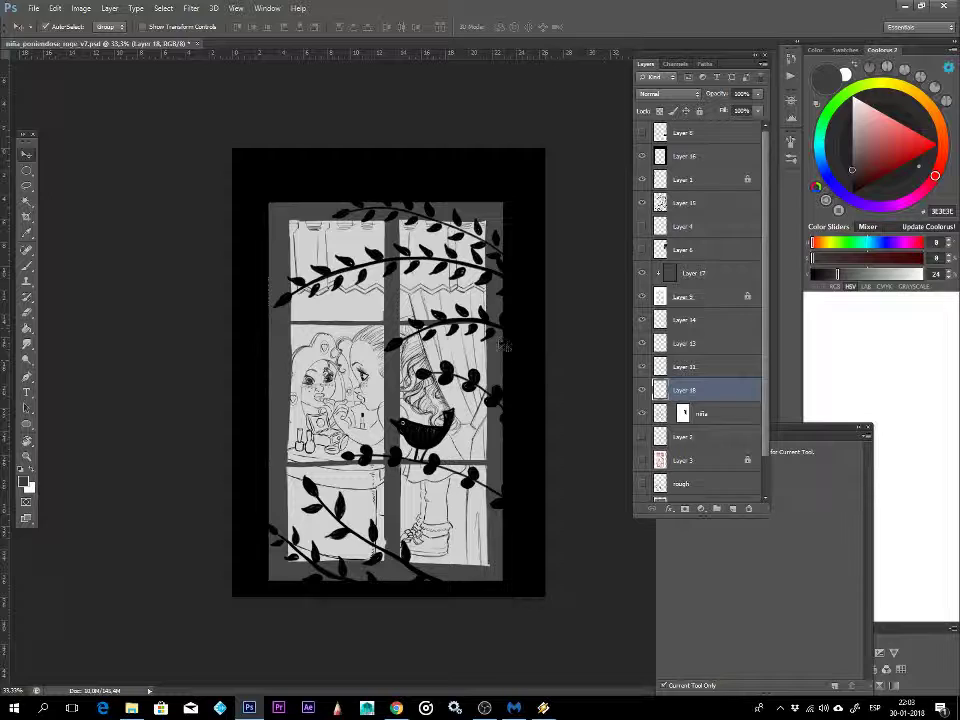
- Lasso the long curtain's shape on Layer 18, fill it with dark gray 2E2E2E, and deselect
{"action": "key", "text": "l"}
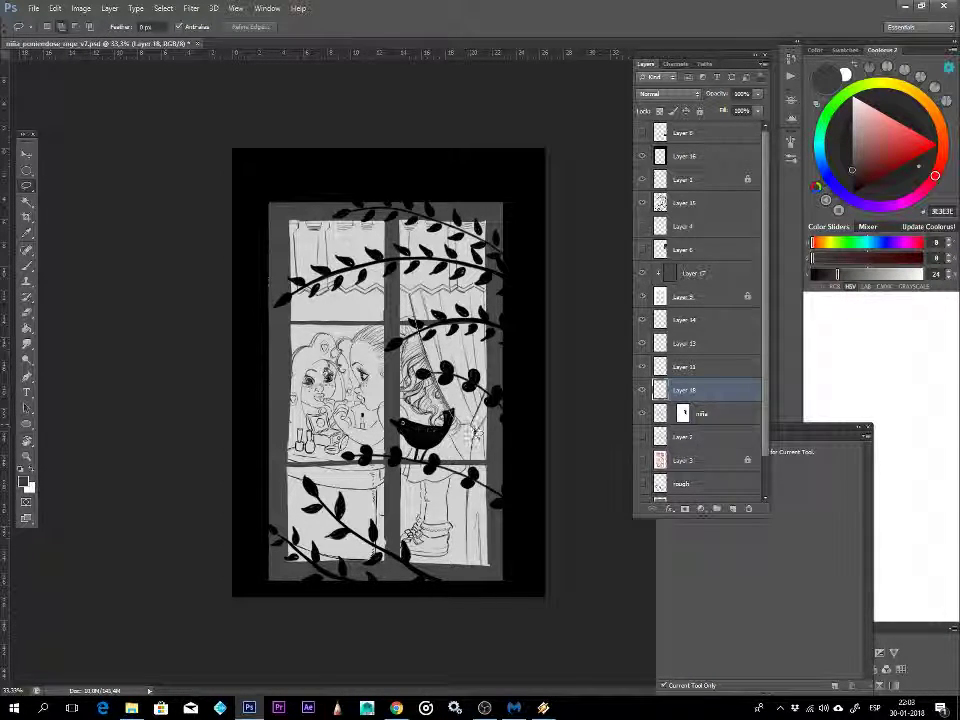
{"action": "mouse_move", "coordinate": [475, 590]}
{"action": "left_mouse_down"}
{"action": "mouse_move", "coordinate": [511, 585]}
{"action": "mouse_move", "coordinate": [523, 458]}
{"action": "mouse_move", "coordinate": [504, 285]}
{"action": "left_mouse_up"}
{"action": "left_click_drag", "start_coordinate": [420, 285], "coordinate": [410, 440]}
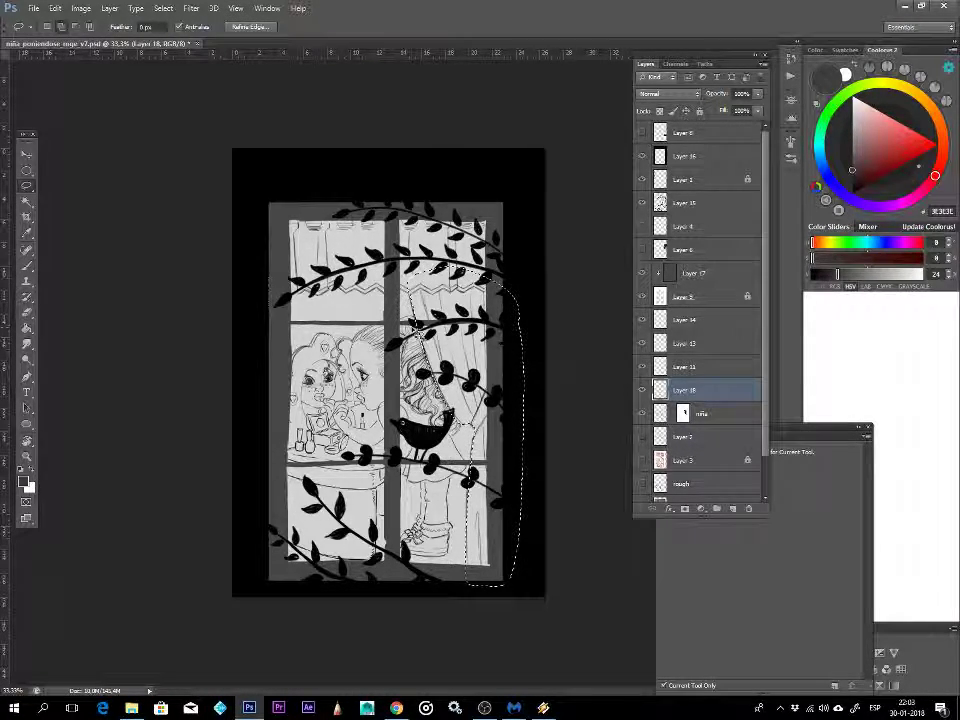
{"action": "key", "text": "alt+BackSpace"}
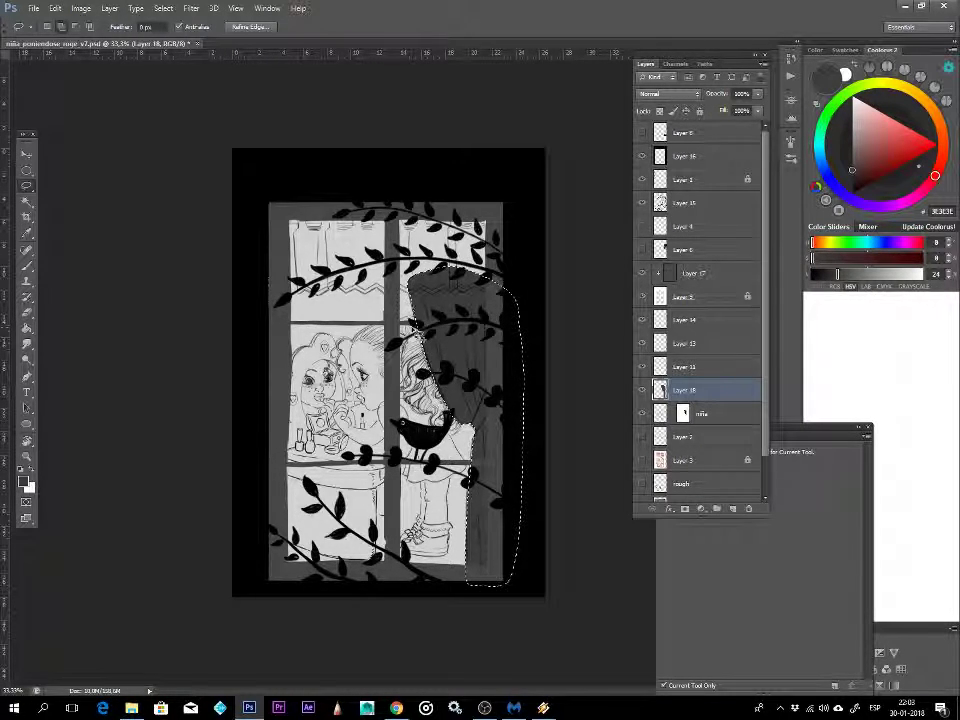
{"action": "left_click", "coordinate": [852, 176]}
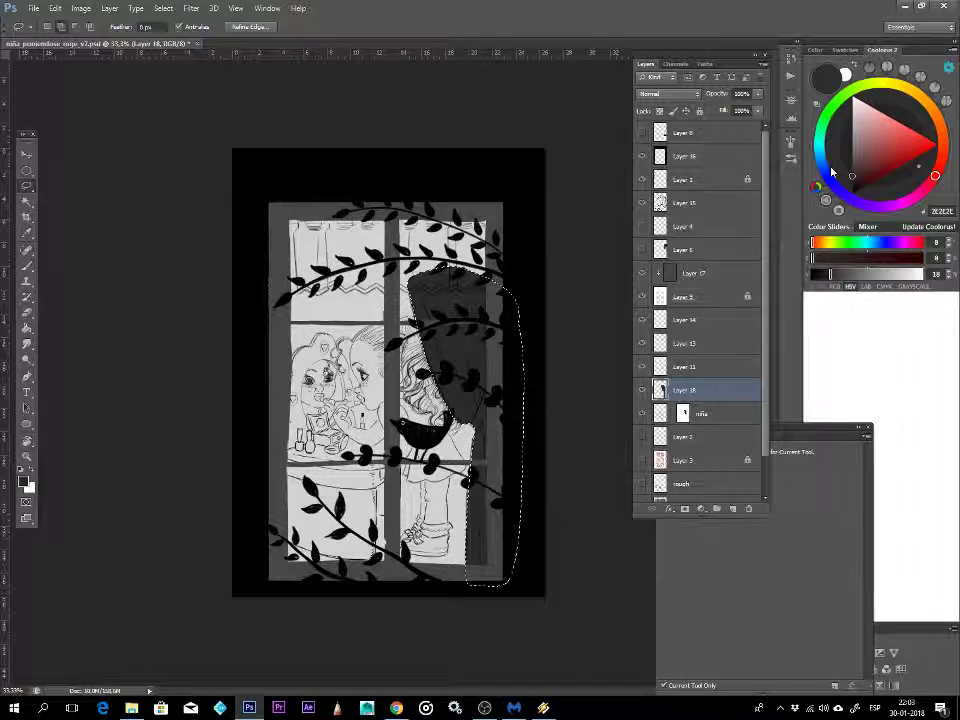
{"action": "key", "text": "ctrl+d"}
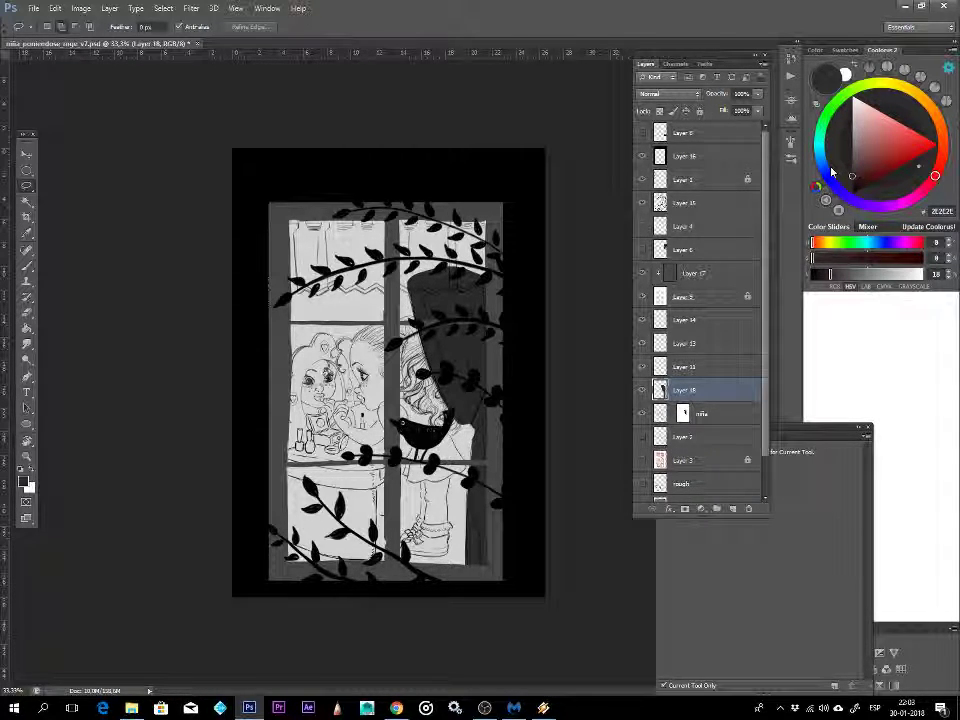
- Auto-select the zigzag-hemmed valance line art, Layer 13, and create a new empty layer directly below it
{"action": "key", "text": "b"}
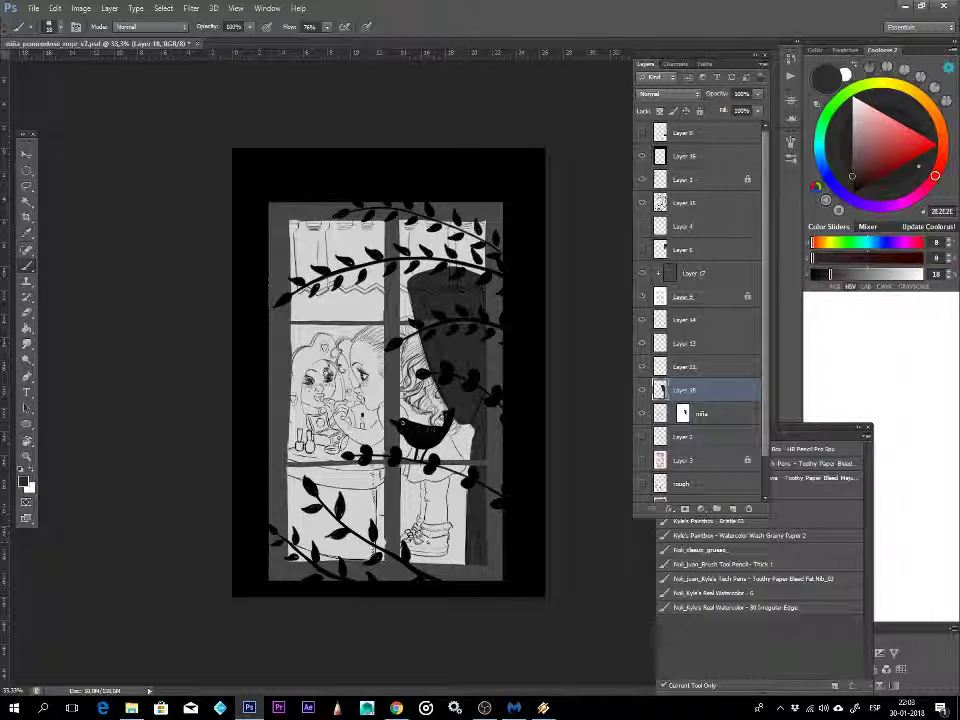
{"action": "key", "text": "v"}
{"action": "left_click", "coordinate": [378, 295]}
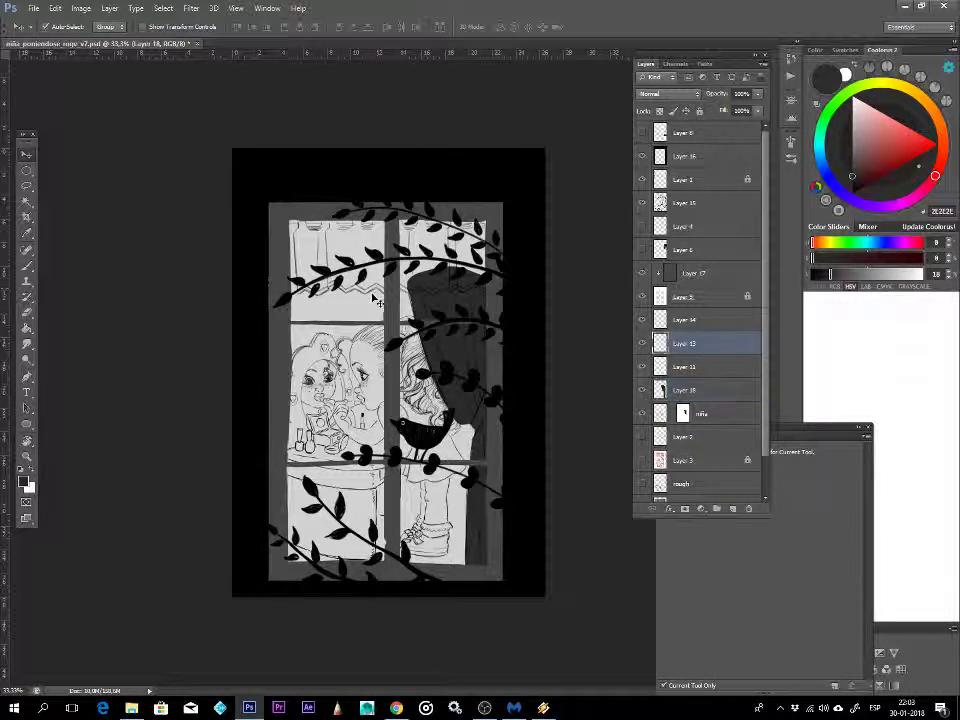
{"action": "left_click", "coordinate": [643, 343]}
{"action": "left_click", "coordinate": [643, 343]}
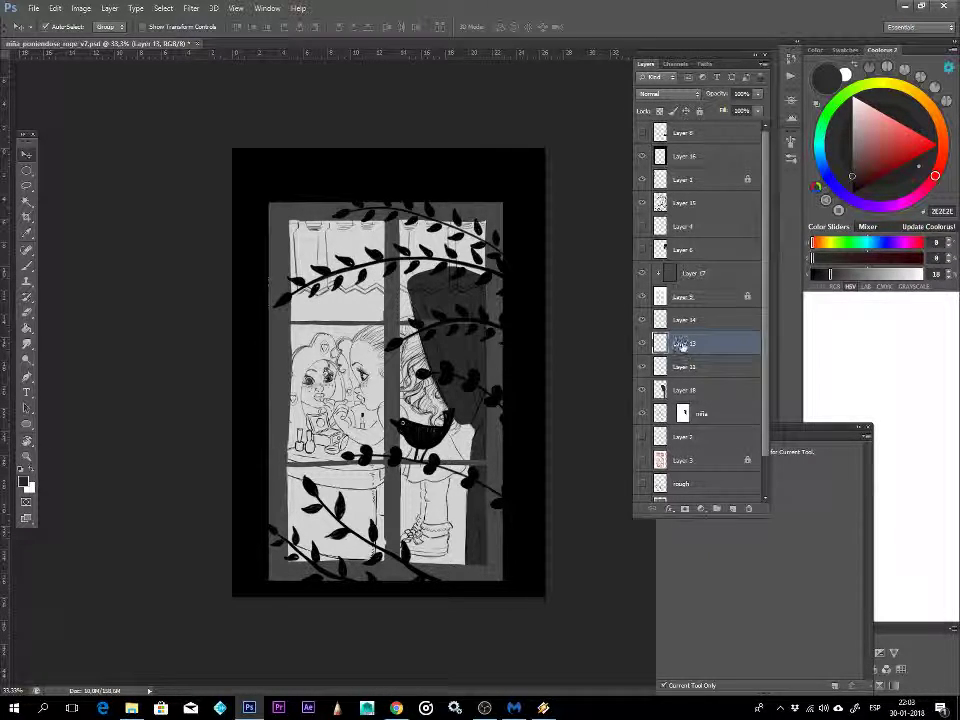
{"action": "left_click_drag", "start_coordinate": [683, 348], "coordinate": [733, 508]}
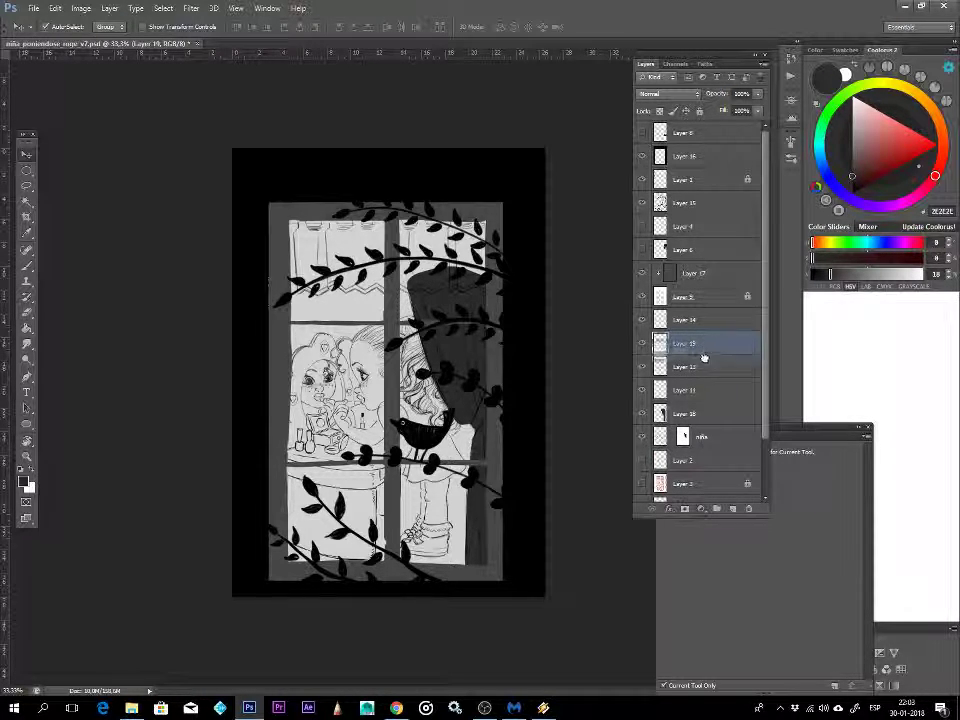
{"action": "left_click", "coordinate": [675, 367]}
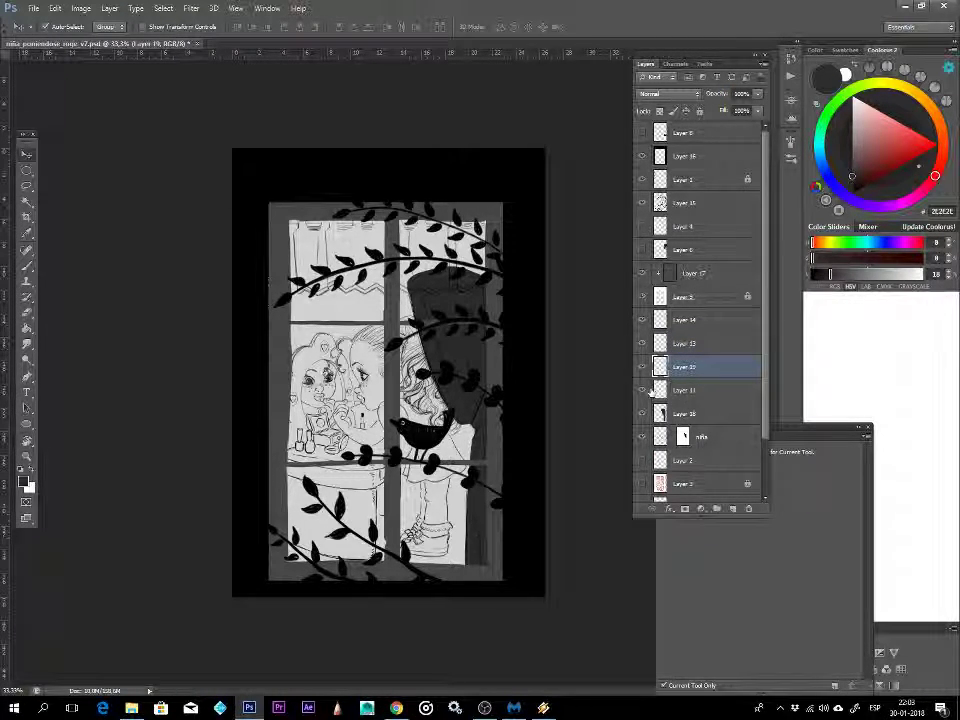
- Switch the layer thumbnails to the large size and reselect the valance line art layer, Layer 13
{"action": "right_click", "coordinate": [667, 321]}
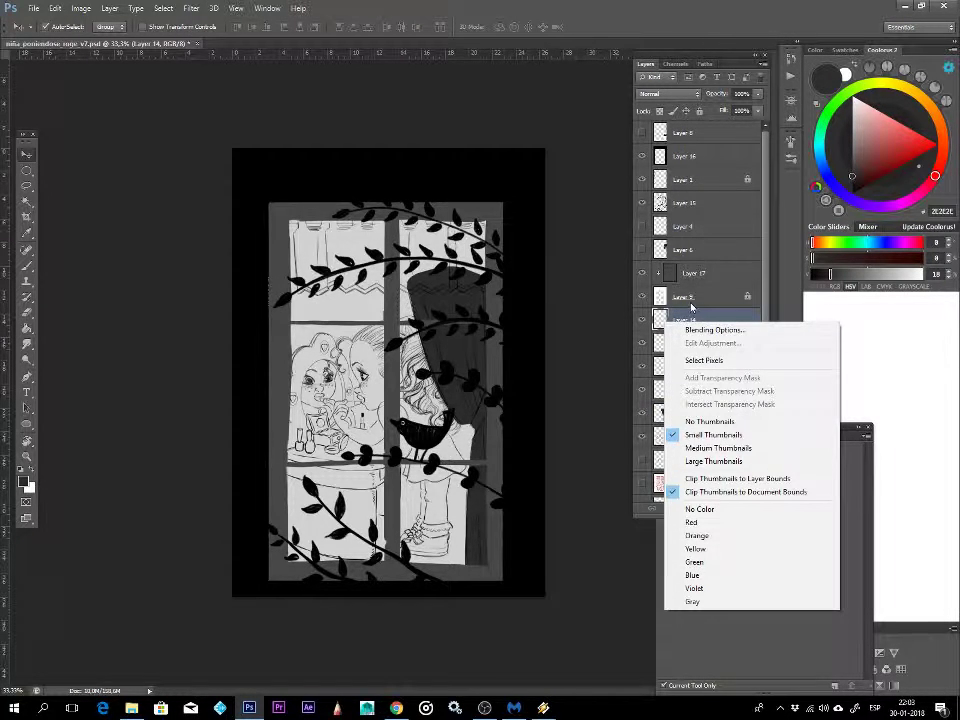
{"action": "left_click", "coordinate": [713, 461]}
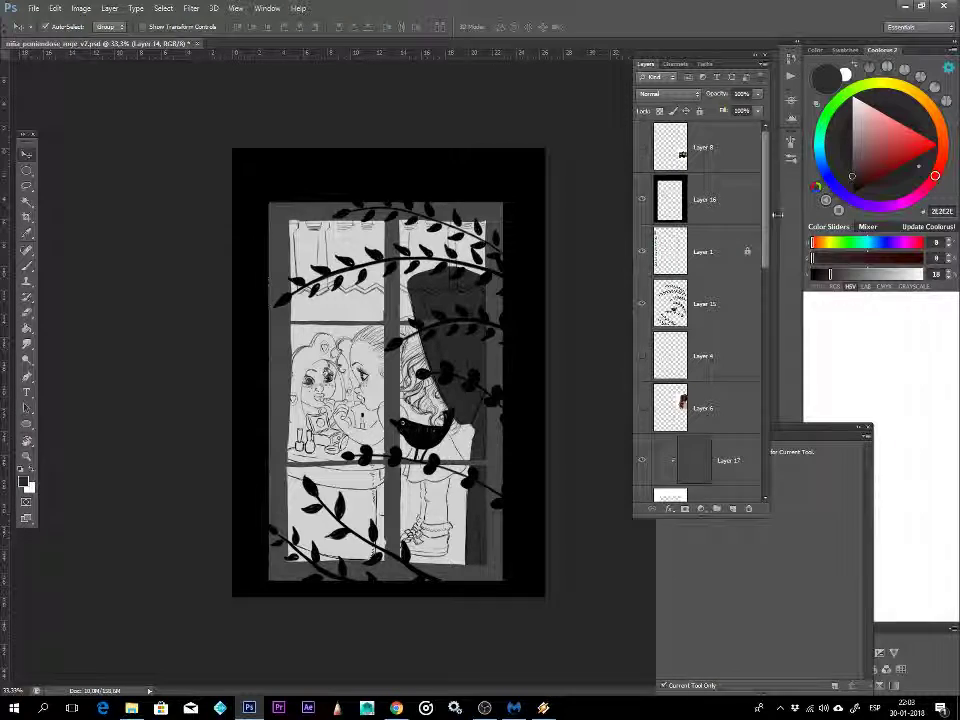
{"action": "left_click", "coordinate": [368, 298]}
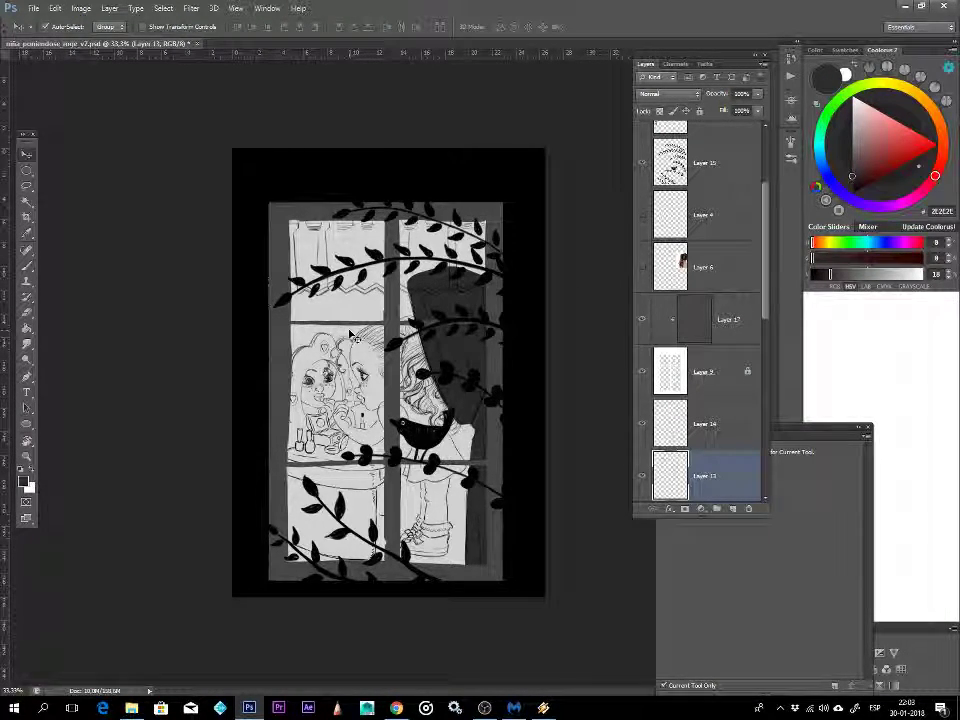
{"action": "scroll", "coordinate": [738, 305], "scroll_direction": "down", "scroll_amount": 3}
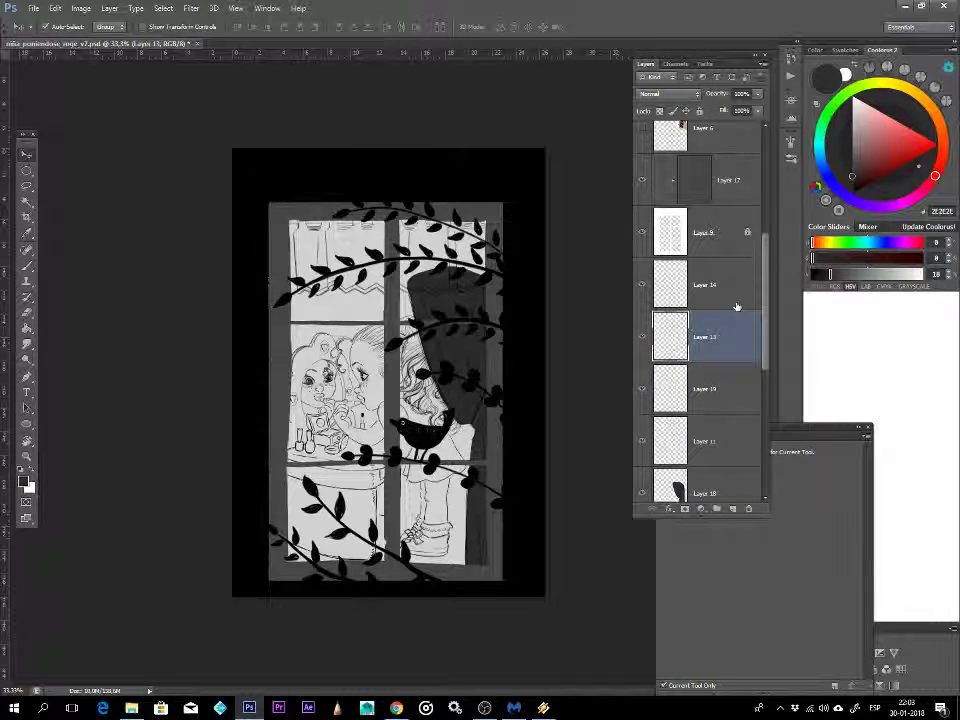
- Lasso the valance along its zigzag hem, try a dark gray fill on Layer 13, and undo back to the active selection
{"action": "key", "text": "l"}
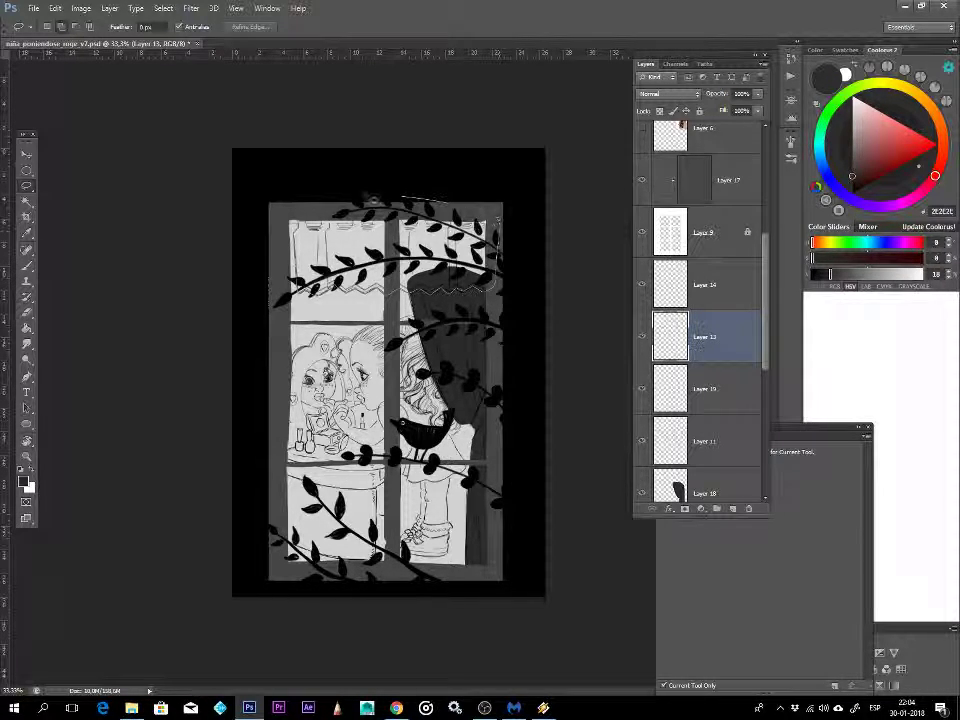
{"action": "left_click_drag", "start_coordinate": [297, 239], "coordinate": [305, 288]}
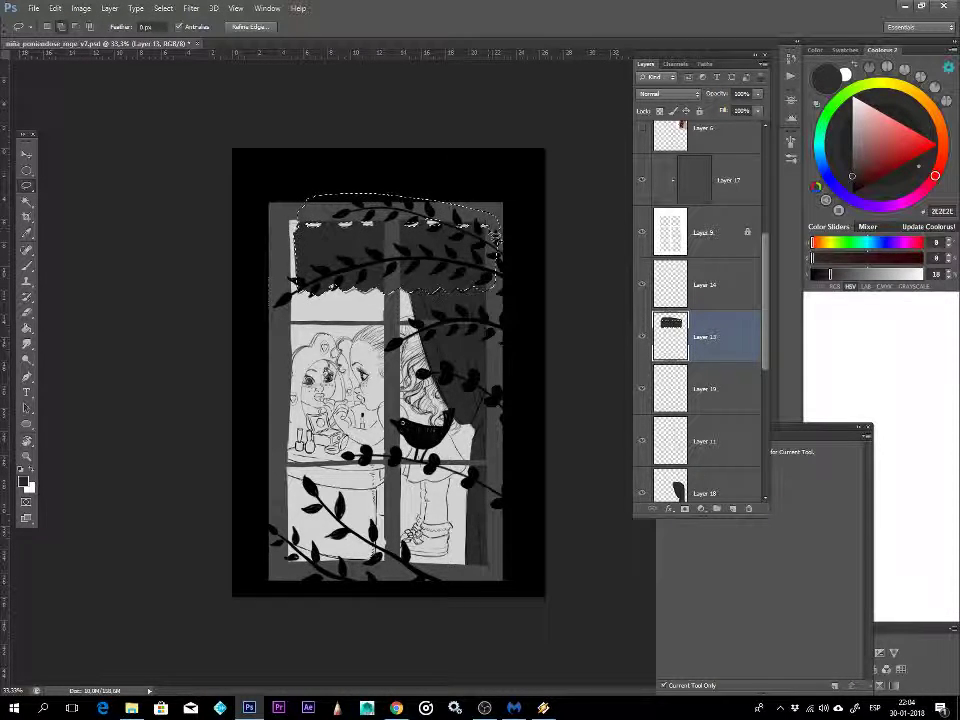
{"action": "key", "text": "ctrl+d"}
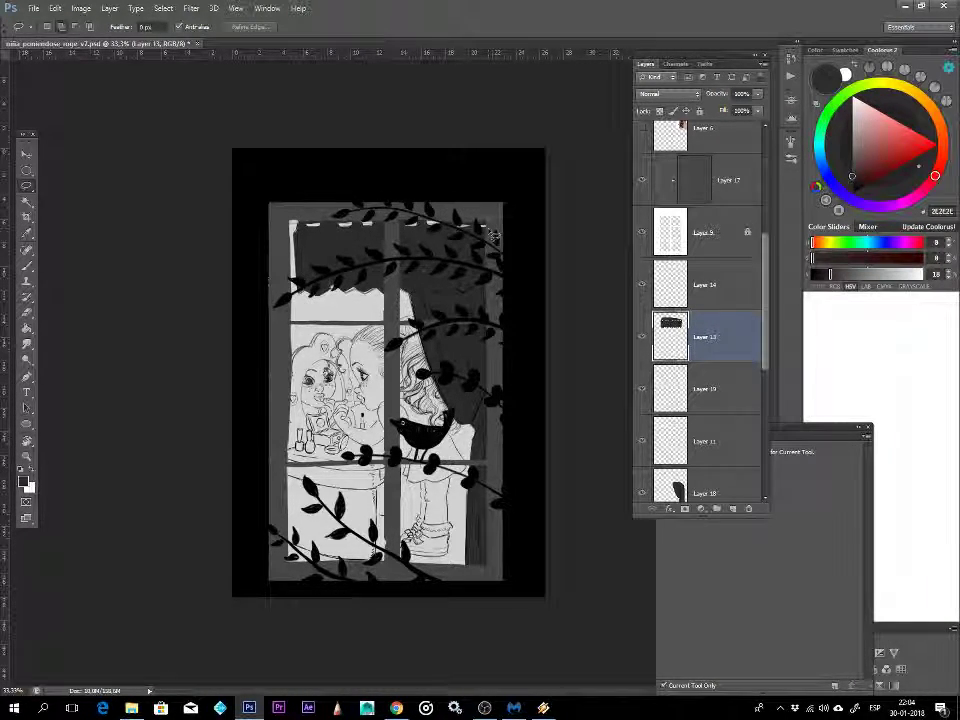
{"action": "key", "text": "b"}
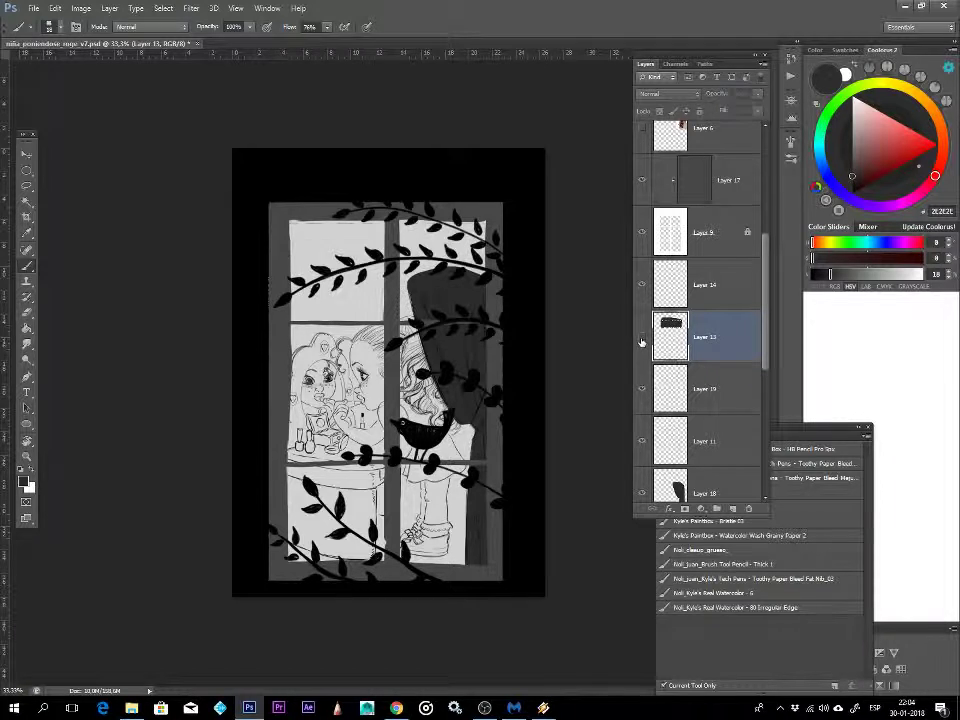
{"action": "key", "text": "ctrl+z"}
- Fill the valance selection with dark gray 2E2E2E on Layer 19 and deselect
{"action": "left_click", "coordinate": [643, 392]}
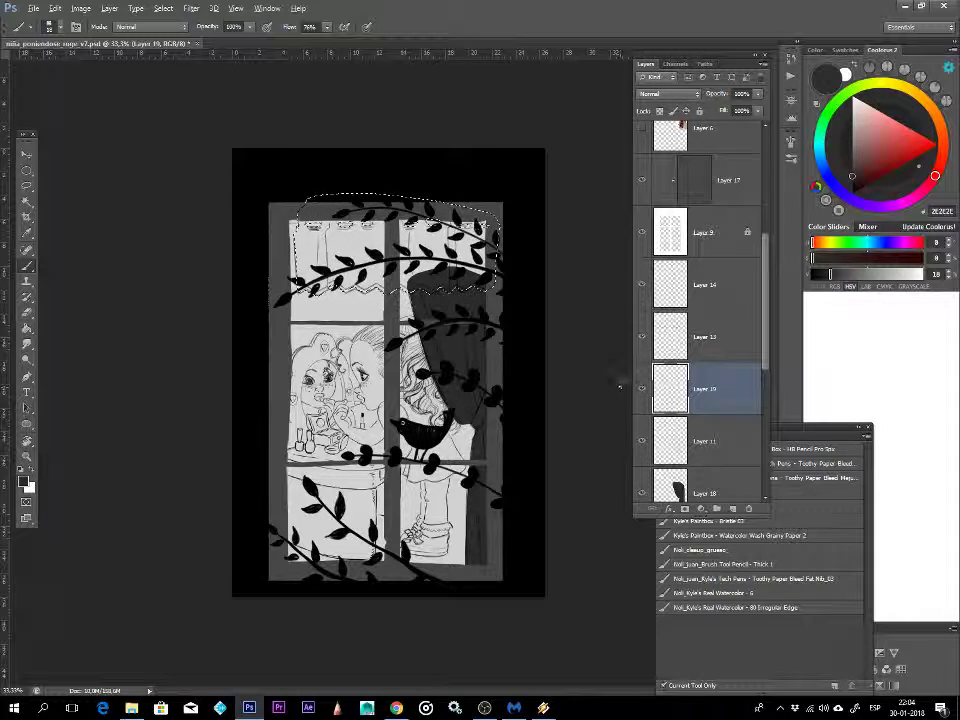
{"action": "key", "text": "alt+BackSpace"}
{"action": "key", "text": "ctrl+d"}
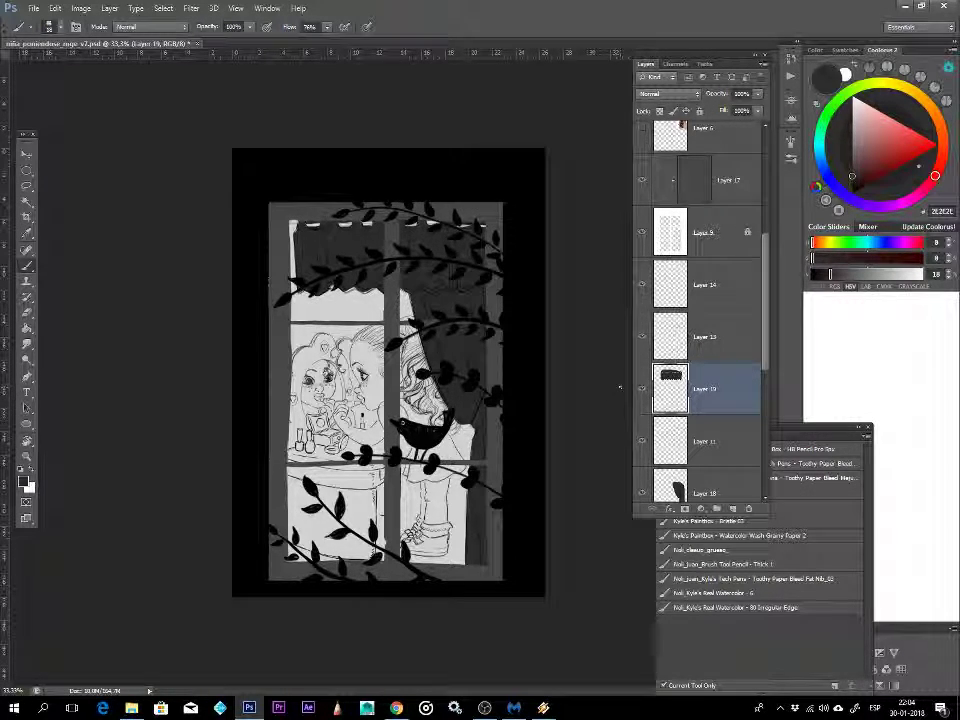
{"action": "left_click", "coordinate": [853, 180]}
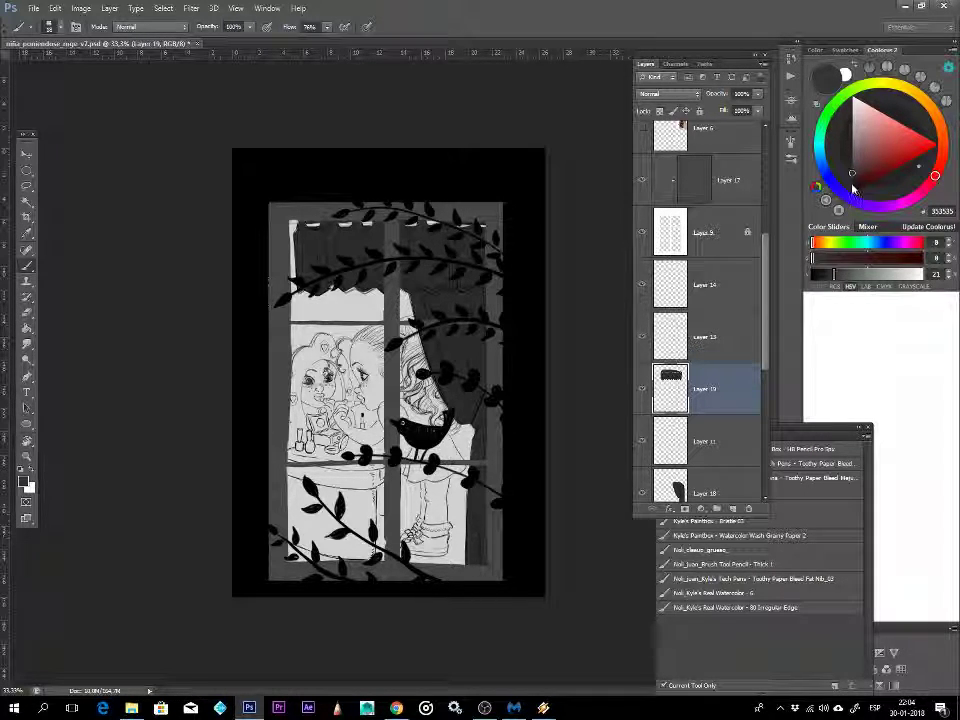
{"action": "key", "text": "ctrl+BackSpace"}
{"action": "key", "text": "x"}
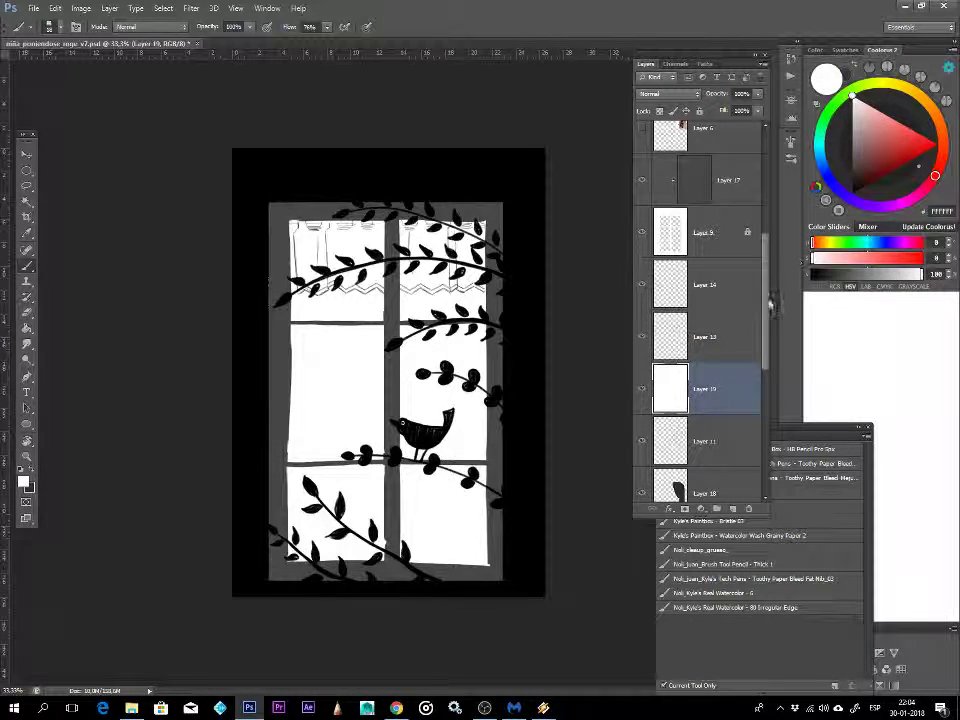
{"action": "key", "text": "ctrl+z"}
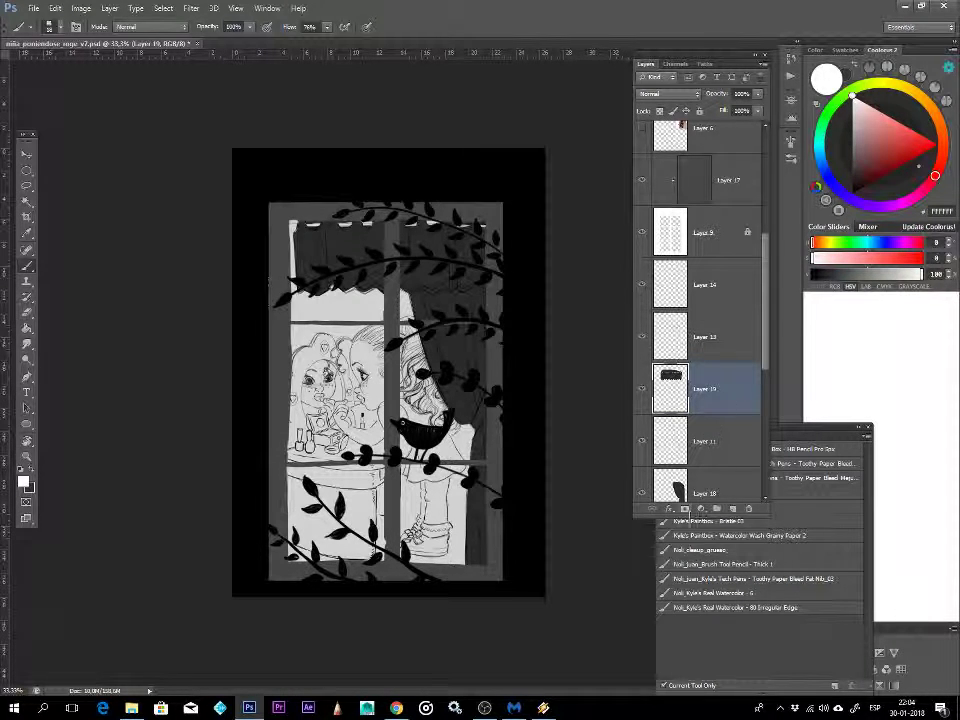
- Lock the transparency of the valance fill on Layer 19 and lighten its dark gray slightly with Hue/Saturation
{"action": "left_click", "coordinate": [660, 112]}
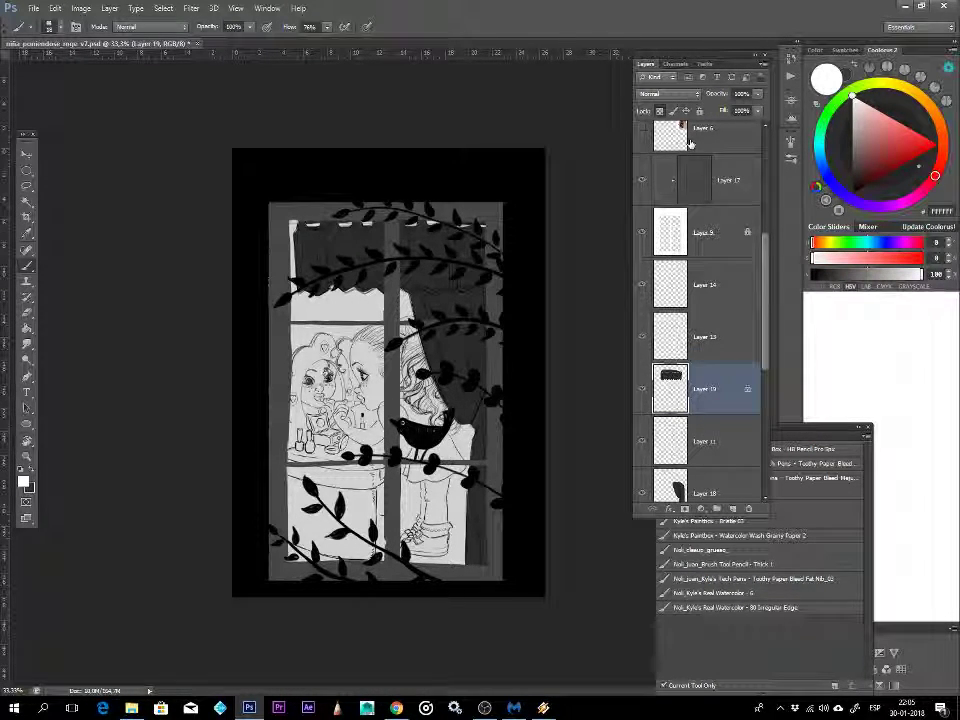
{"action": "left_click", "coordinate": [843, 147]}
{"action": "left_click_drag", "start_coordinate": [842, 147], "coordinate": [850, 176]}
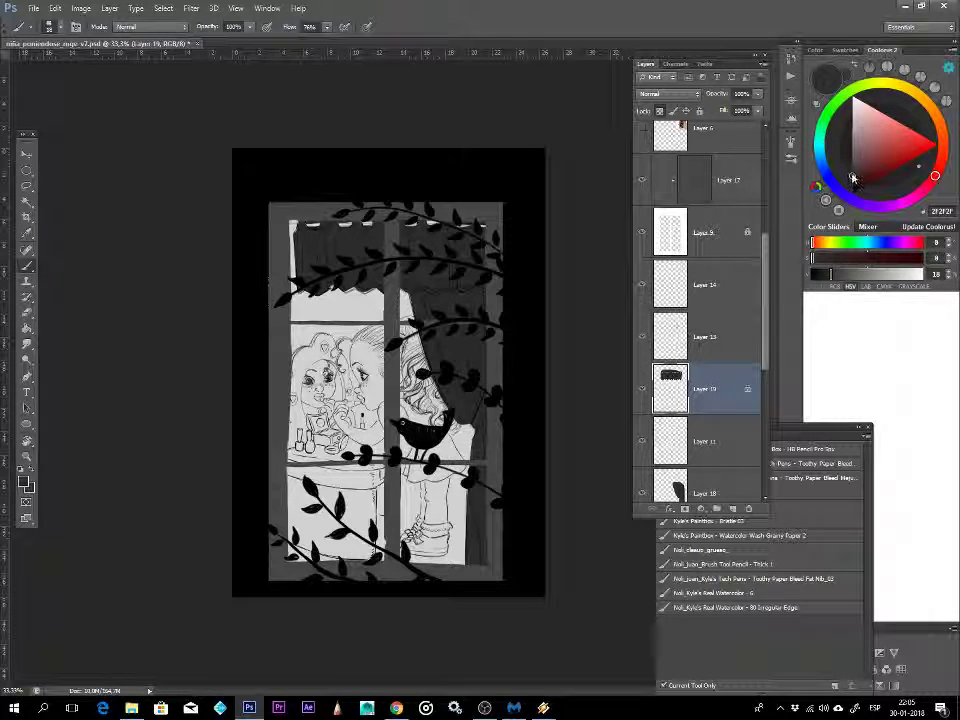
{"action": "key", "text": "ctrl+u"}
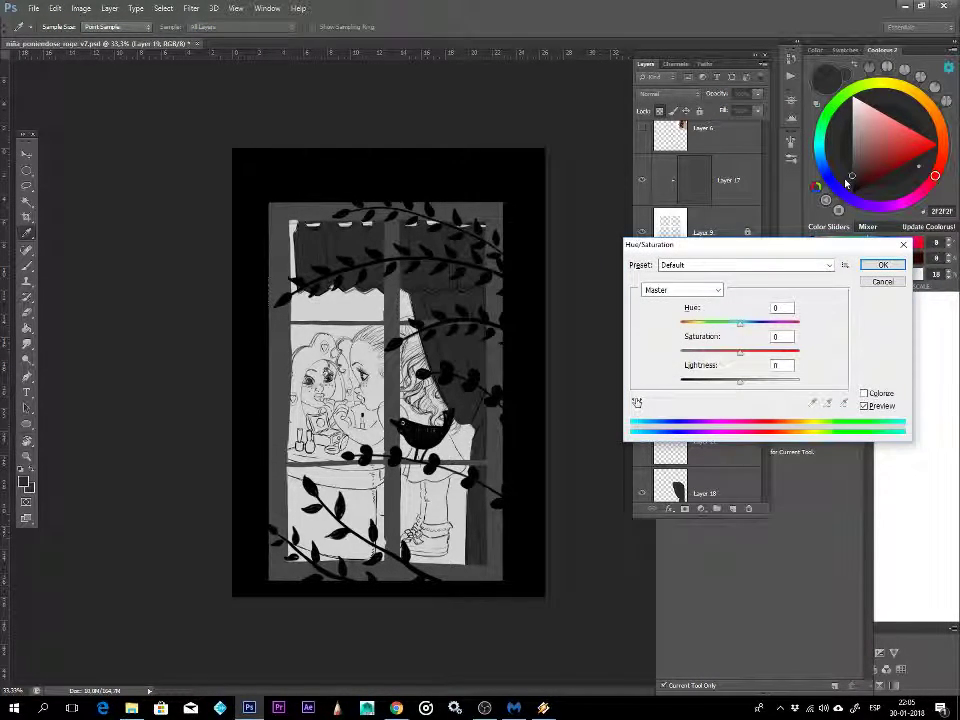
{"action": "left_click_drag", "start_coordinate": [744, 386], "coordinate": [750, 389]}
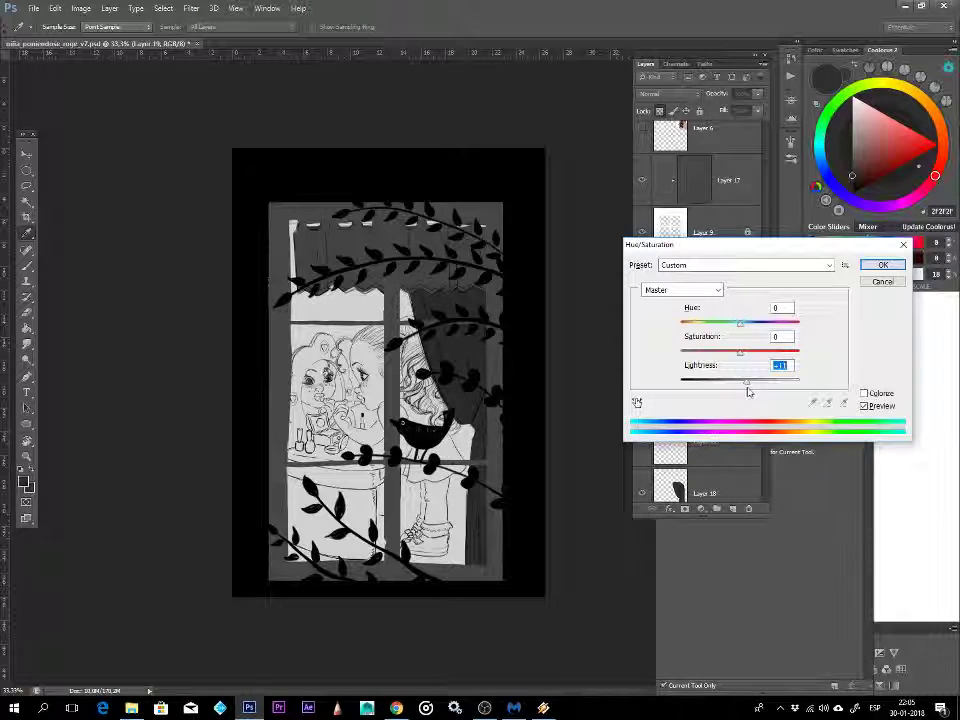
{"action": "left_click_drag", "start_coordinate": [747, 393], "coordinate": [741, 388]}
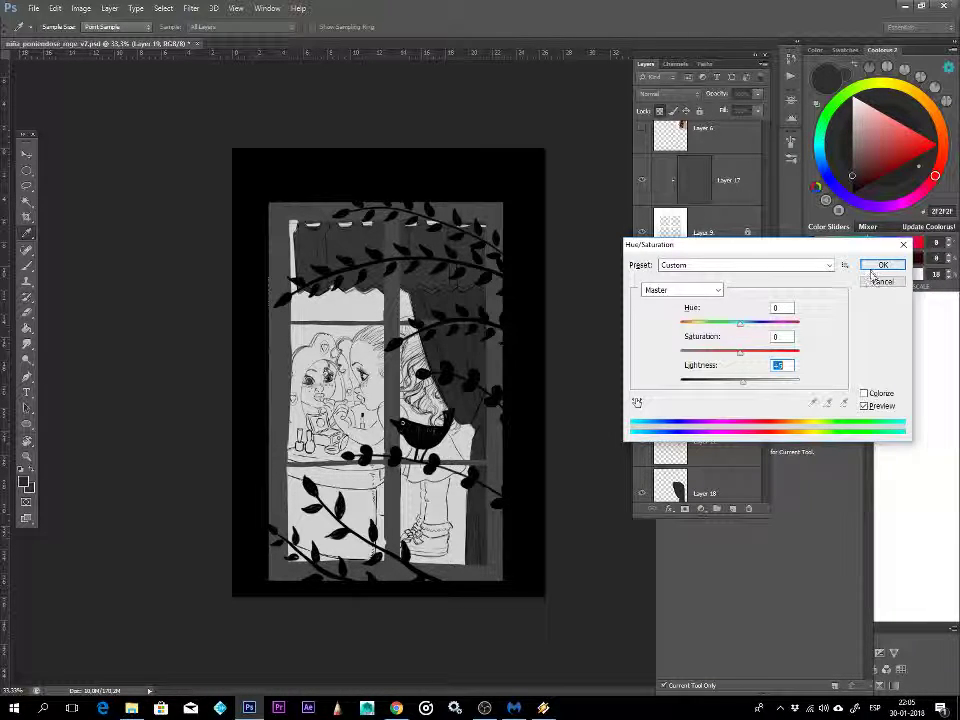
{"action": "left_click", "coordinate": [880, 265]}
{"action": "key", "text": "b"}
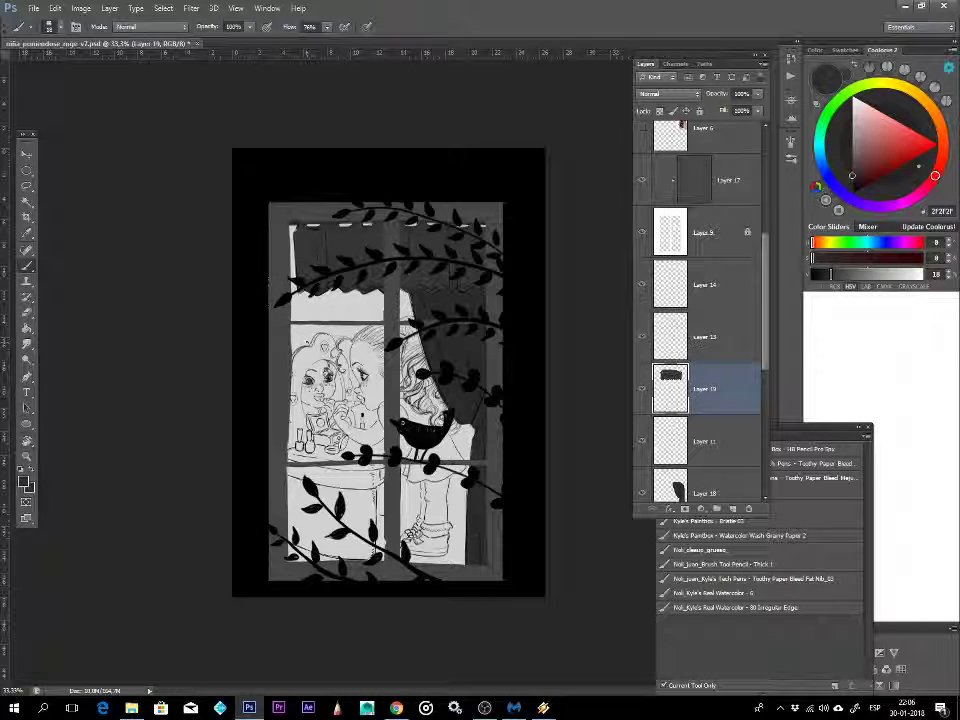
- Check the niña line art by toggling its visibility, and create a new empty layer between it and Layer 2
{"action": "mouse_move", "coordinate": [766, 289]}
{"action": "left_mouse_down"}
{"action": "mouse_move", "coordinate": [766, 328]}
{"action": "mouse_move", "coordinate": [768, 298]}
{"action": "mouse_move", "coordinate": [769, 309]}
{"action": "left_mouse_up"}
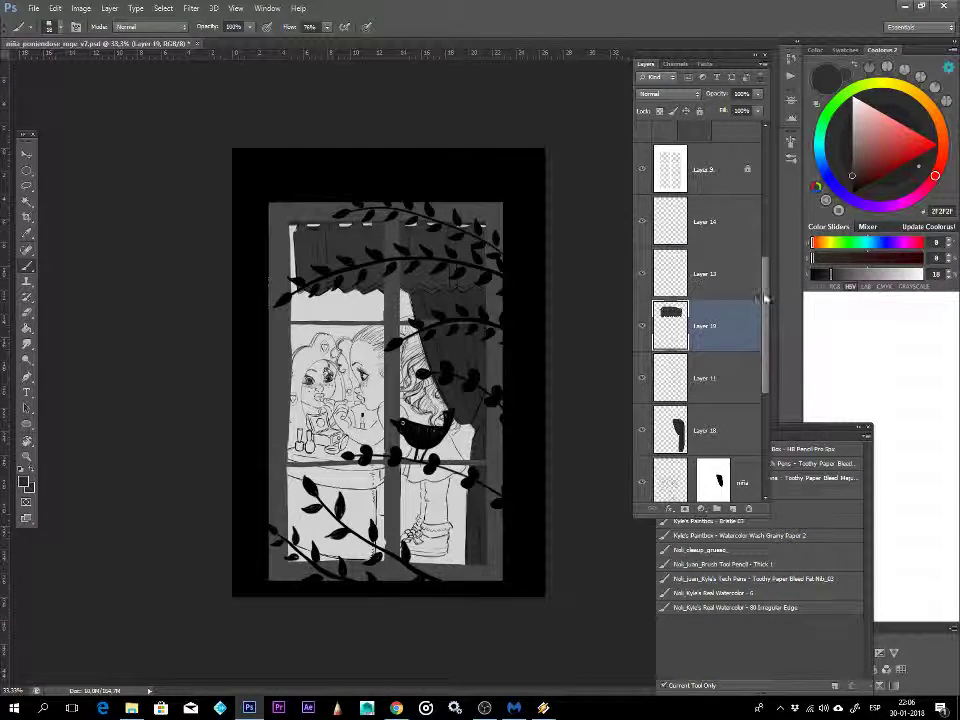
{"action": "scroll", "coordinate": [757, 349], "scroll_direction": "down", "scroll_amount": 8}
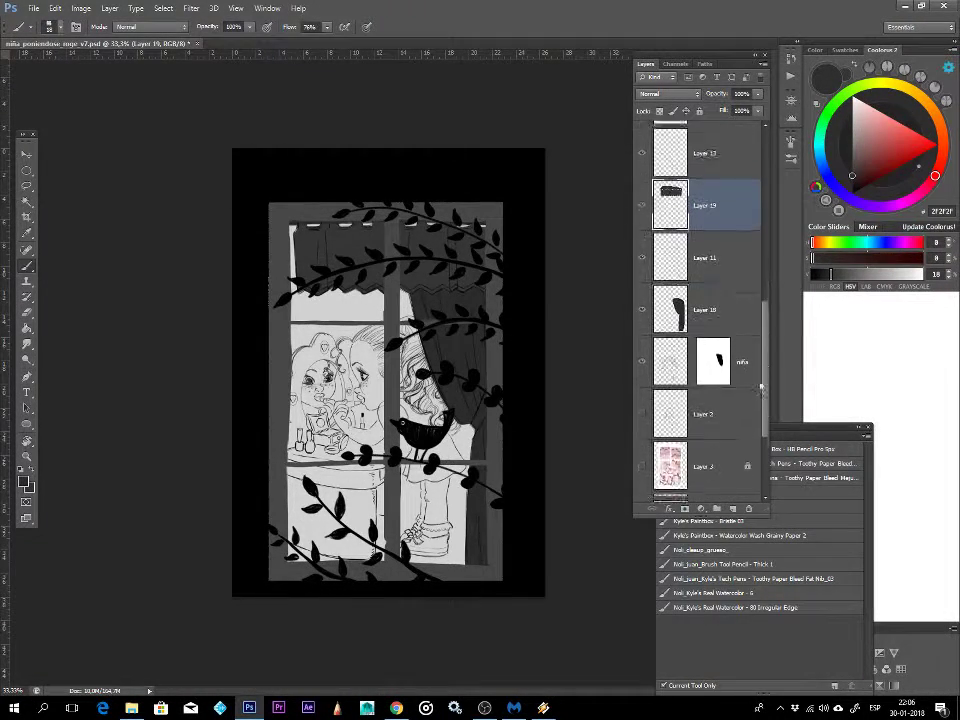
{"action": "left_click", "coordinate": [643, 444]}
{"action": "left_click", "coordinate": [643, 286]}
{"action": "left_click", "coordinate": [643, 286]}
{"action": "left_click", "coordinate": [708, 339]}
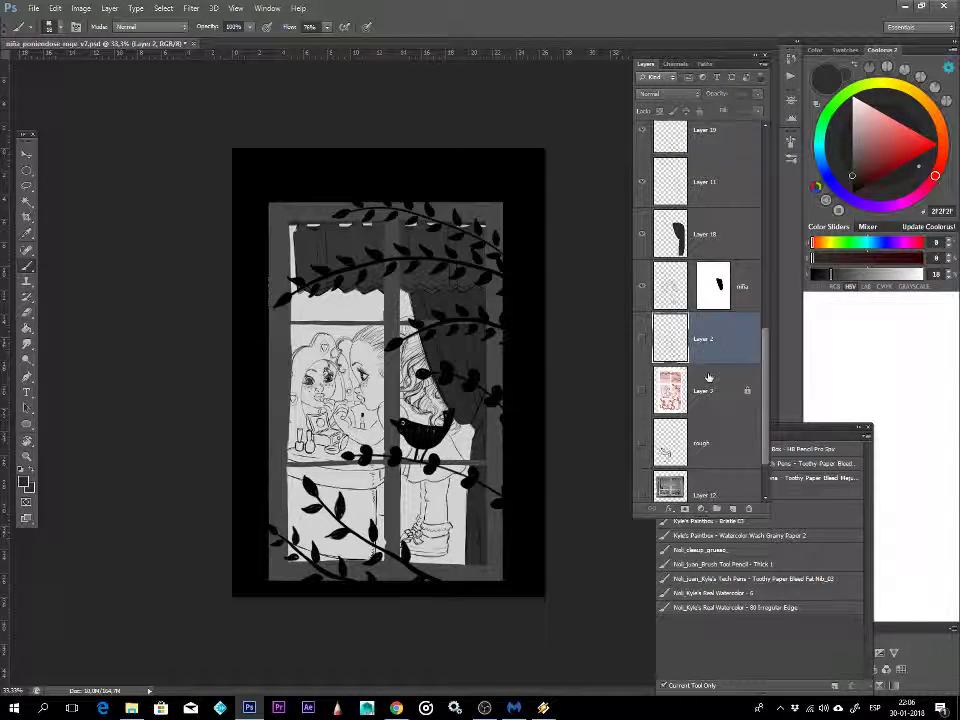
{"action": "left_click", "coordinate": [733, 510]}
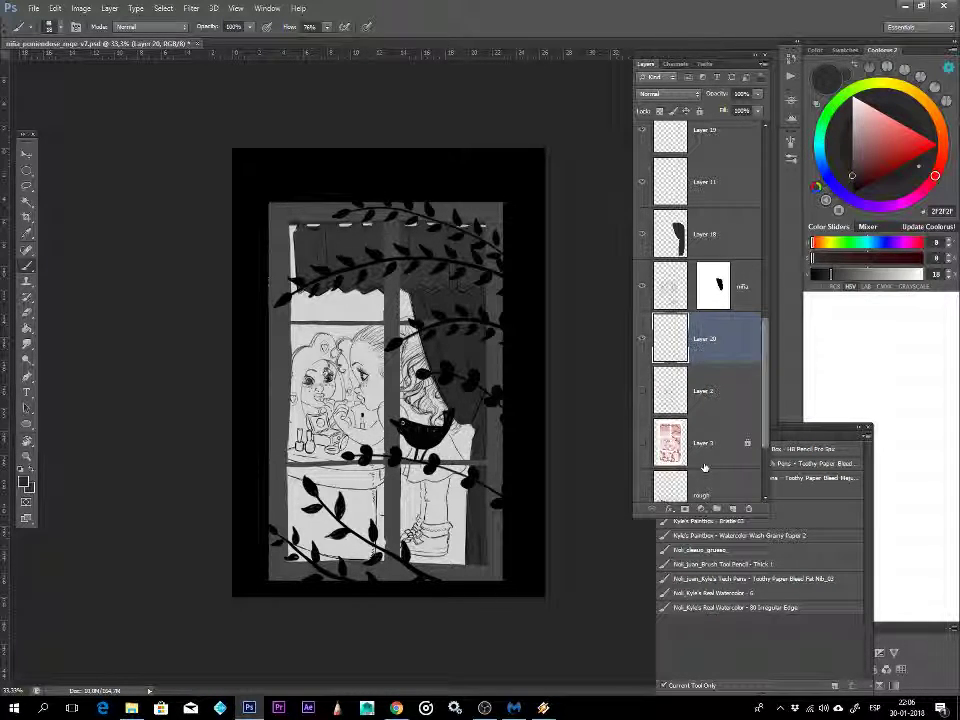
- Brush mid-gray 9C9C9C on Layer 20 over the wall beside the curtain and above the mirror and the girl
{"action": "key", "text": "l"}
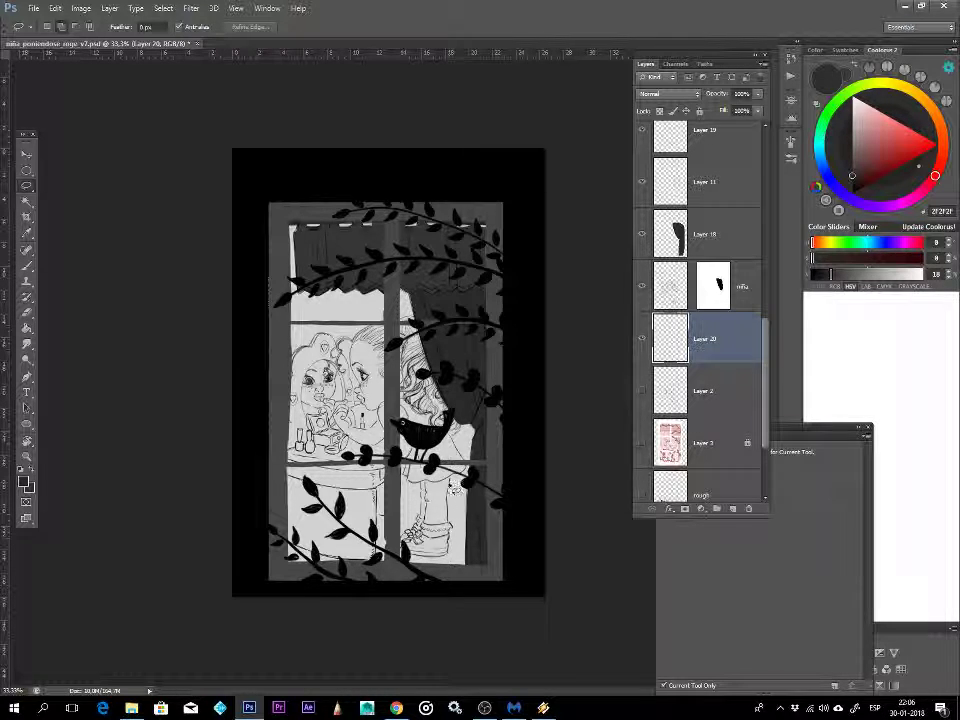
{"action": "key", "text": "b"}
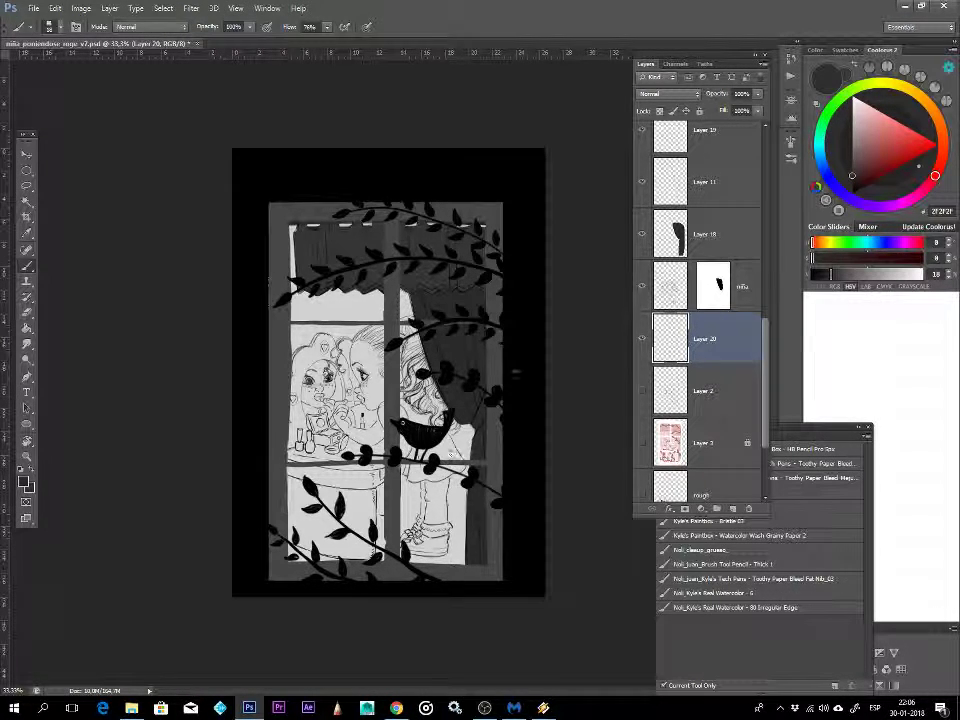
{"action": "left_click", "coordinate": [852, 133]}
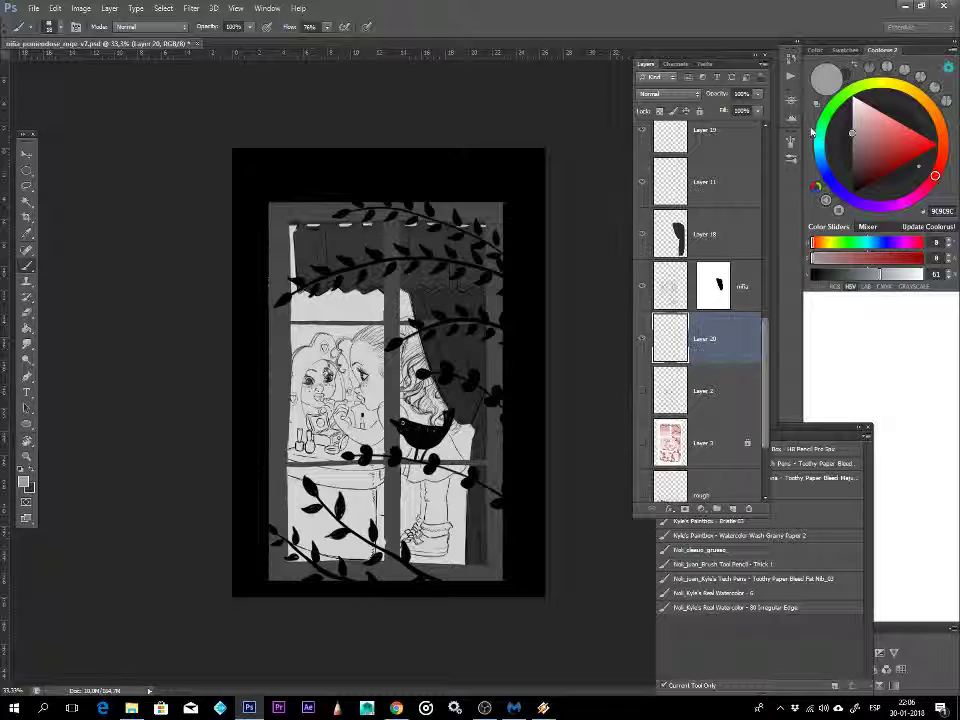
{"action": "right_click", "coordinate": [449, 414], "text": "alt"}
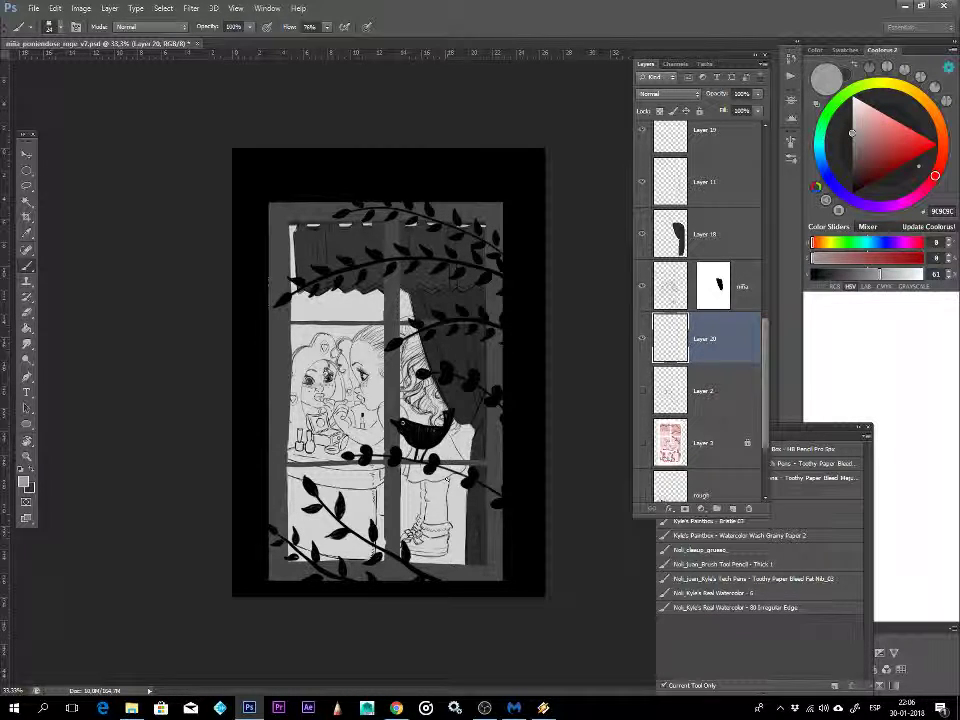
{"action": "right_click", "coordinate": [449, 466], "text": "alt"}
{"action": "left_click_drag", "start_coordinate": [454, 480], "coordinate": [457, 505]}
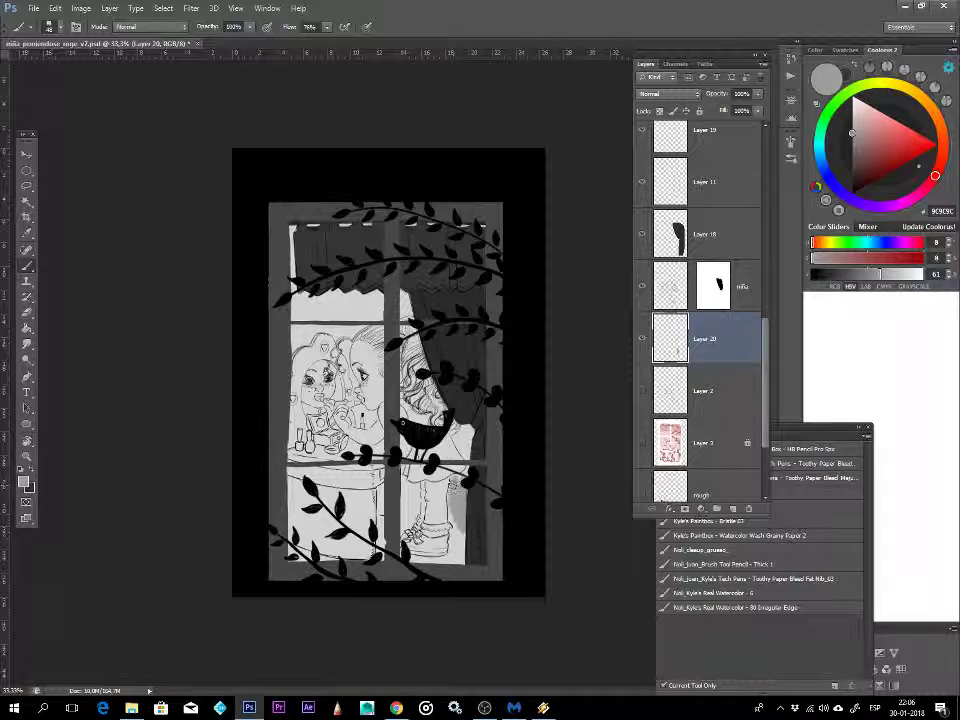
{"action": "key", "text": "ctrl+z"}
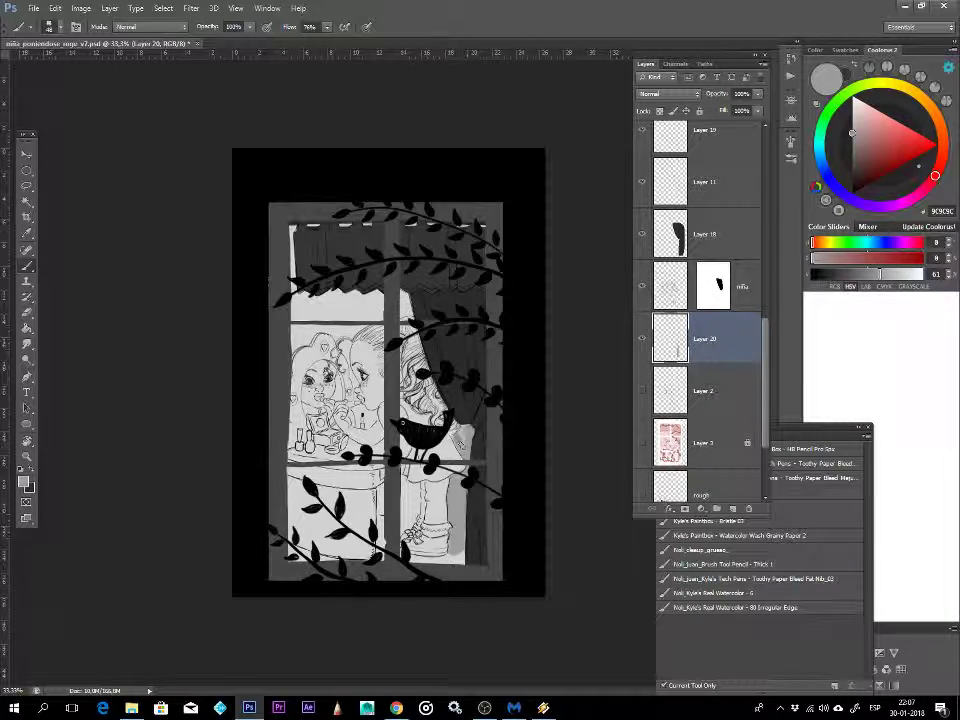
{"action": "left_click_drag", "start_coordinate": [312, 311], "coordinate": [323, 312]}
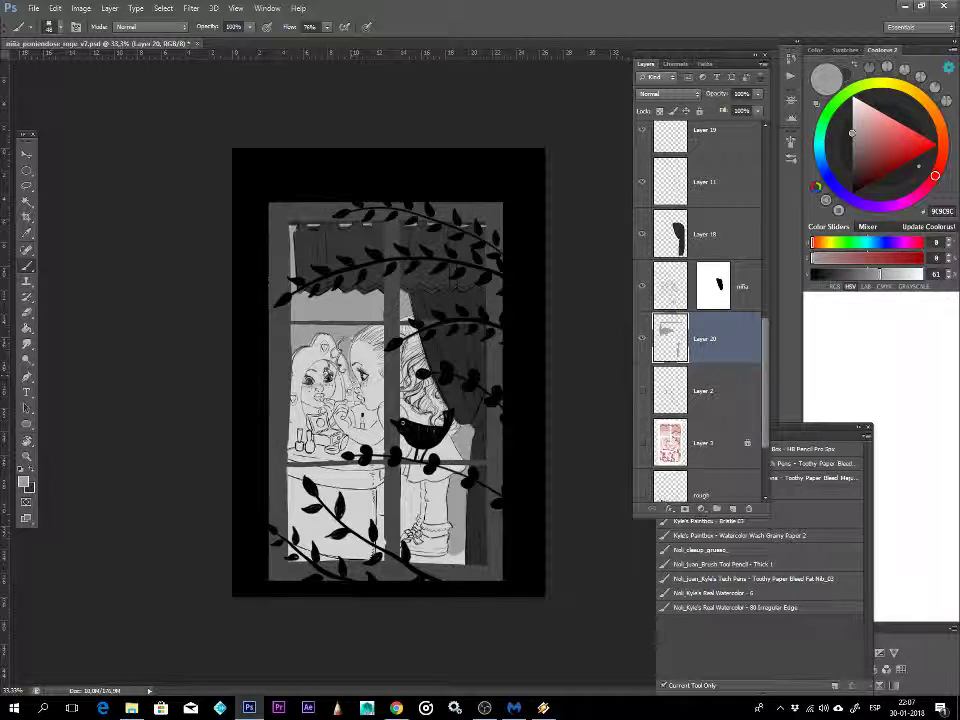
- Extend the gray wall around the girl's arm, skirt and legs on Layer 20, erasing spill over the figure
{"action": "key", "text": "e"}
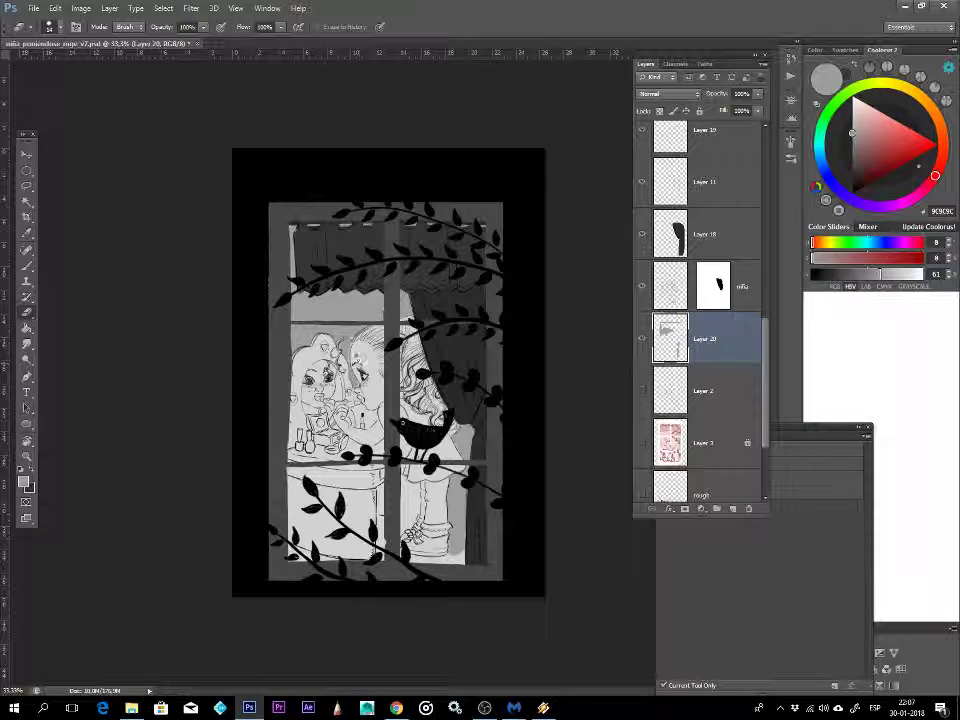
{"action": "key", "text": "b"}
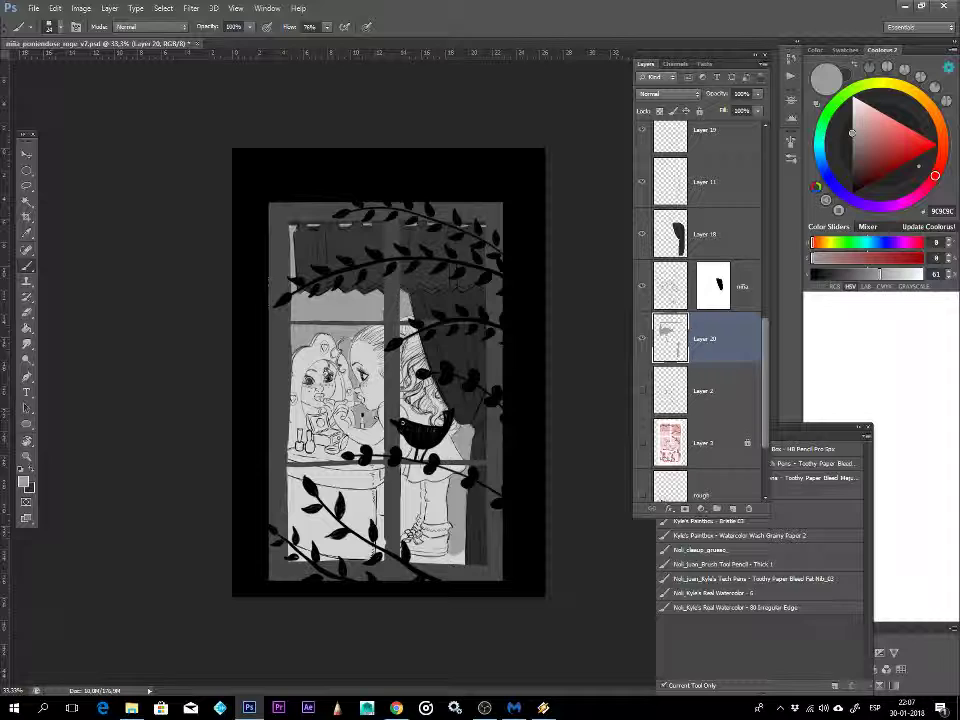
{"action": "left_click_drag", "start_coordinate": [436, 447], "coordinate": [446, 452]}
{"action": "left_click_drag", "start_coordinate": [408, 478], "coordinate": [404, 548]}
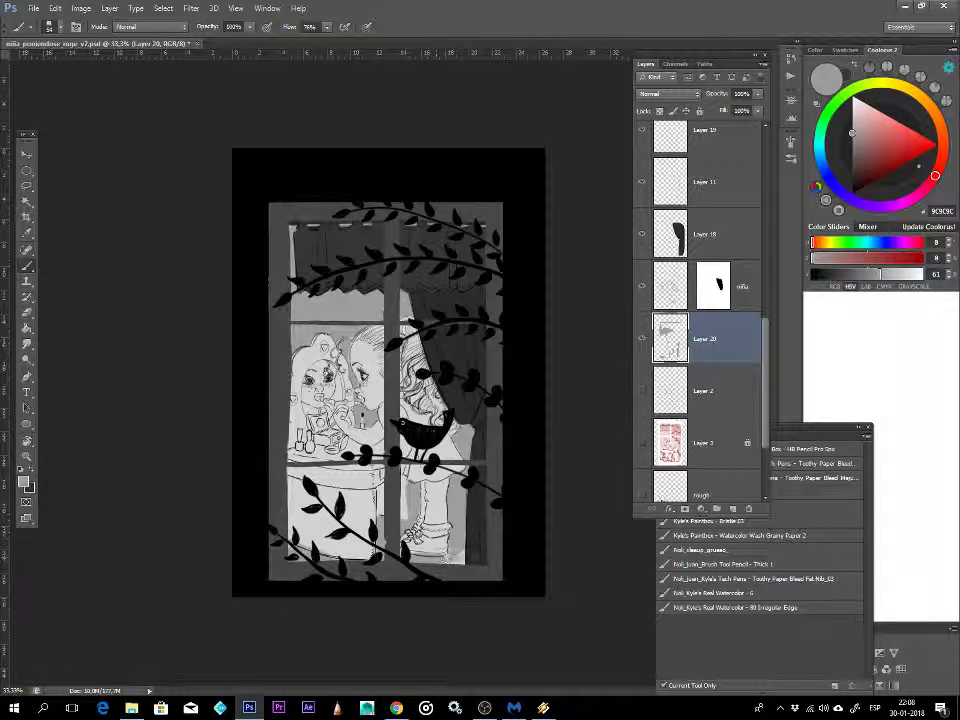
{"action": "key", "text": "e"}
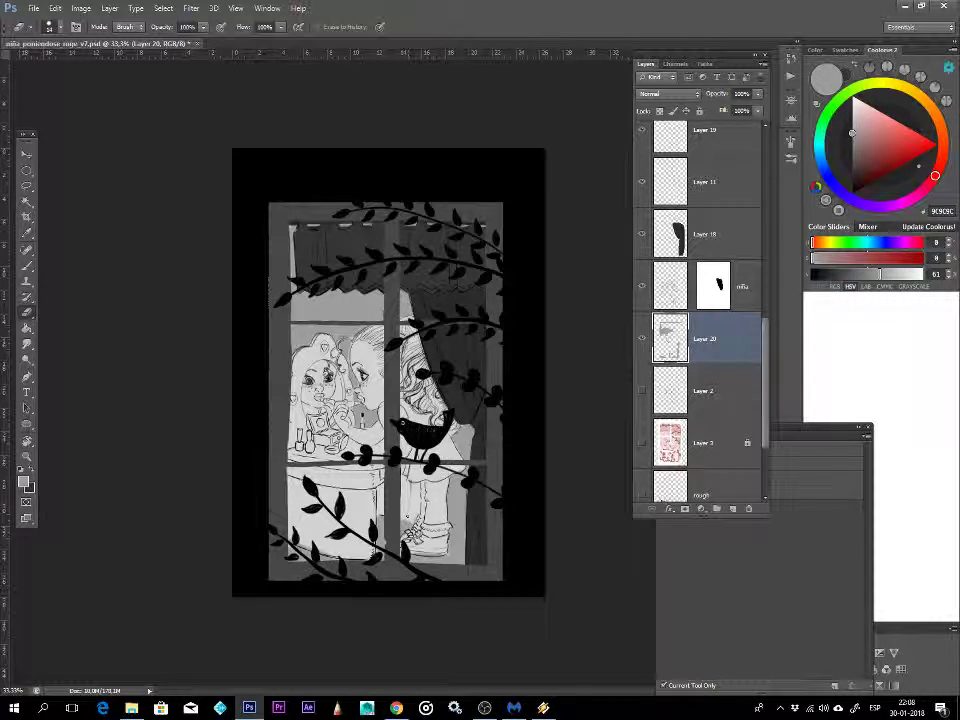
{"action": "key", "text": "b"}
{"action": "left_click_drag", "start_coordinate": [404, 501], "coordinate": [411, 491]}
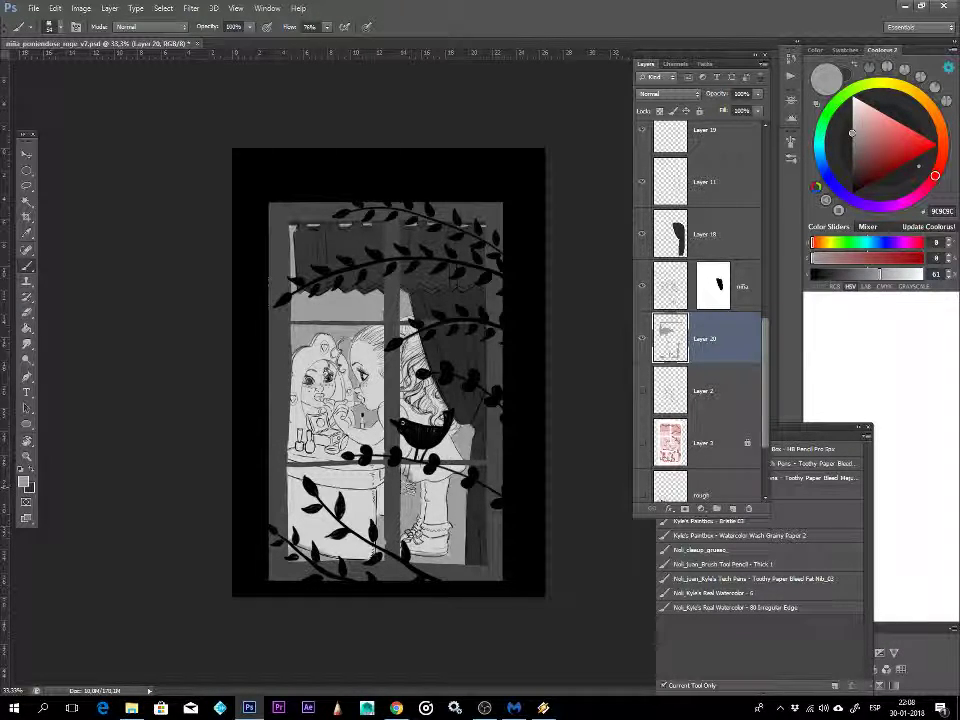
- Clean up the gray wall's edges around the legs and dressing table with the brush and Eraser, and save the document
{"action": "key", "text": "e"}
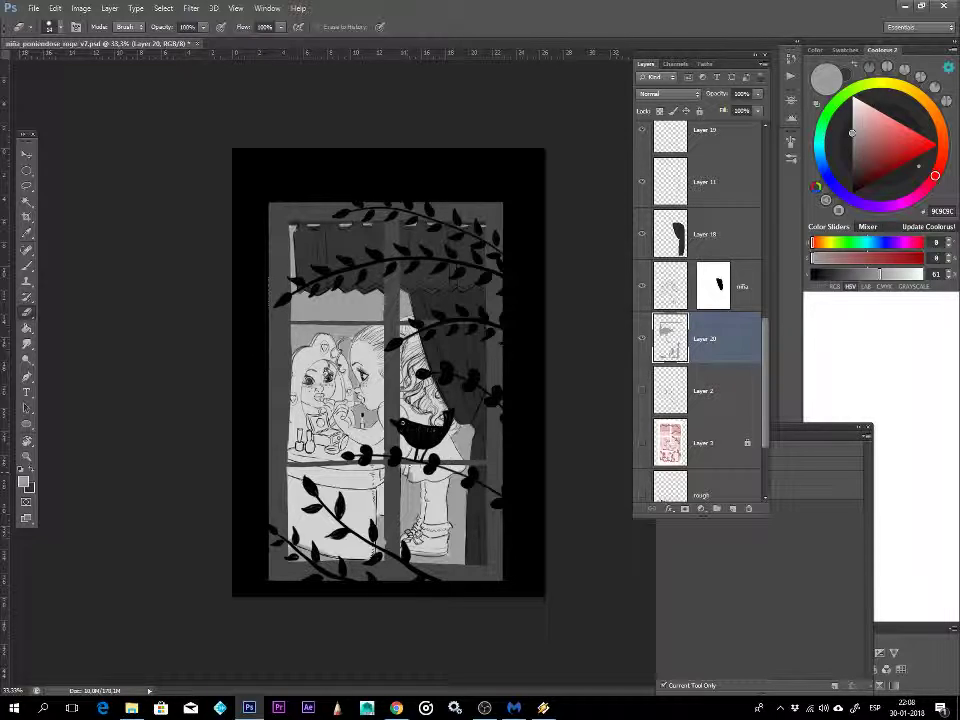
{"action": "key", "text": "b"}
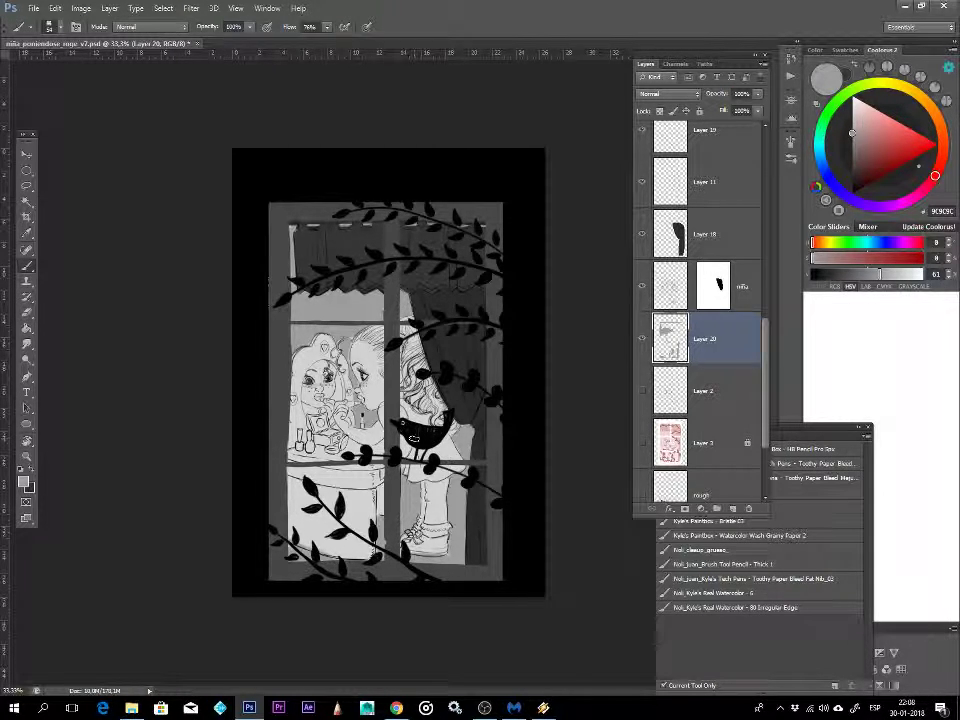
{"action": "key", "text": "e"}
{"action": "key", "text": "b"}
{"action": "key", "text": "e"}
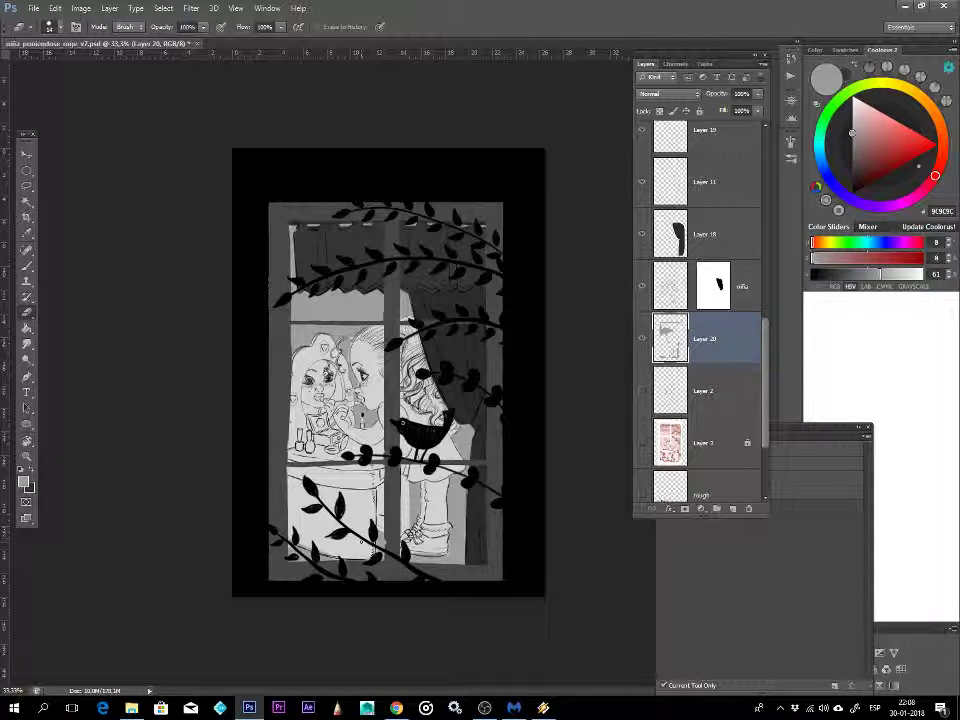
{"action": "left_click", "coordinate": [384, 300]}
{"action": "key", "text": "ctrl+s"}
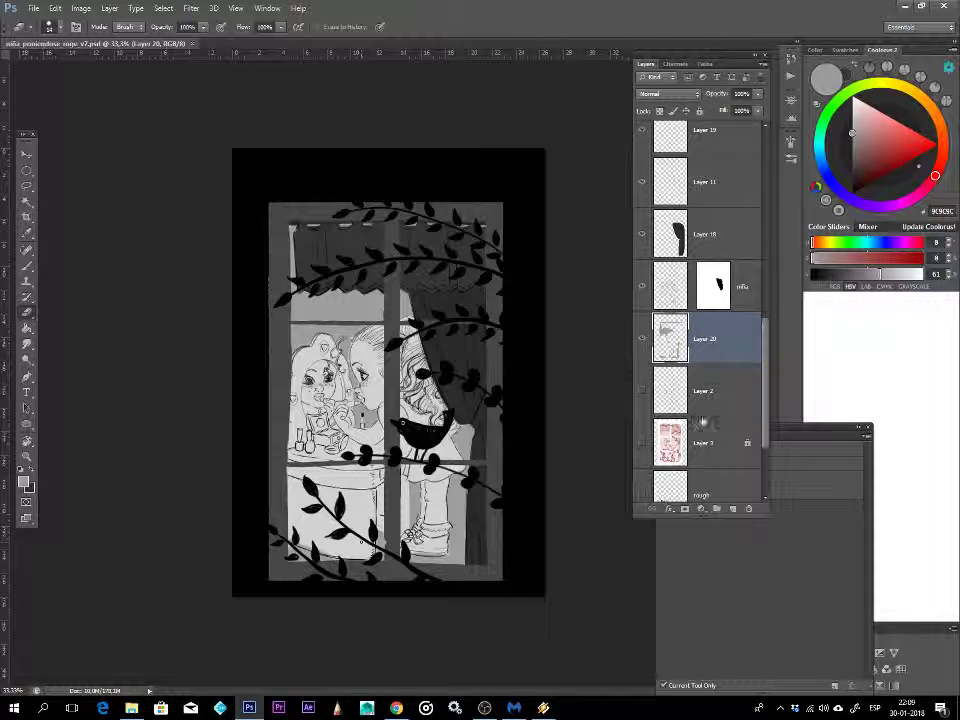
- Create a new layer directly above Layer 20 and block in the hair on the girl's head with gray 818181
{"action": "left_click", "coordinate": [734, 510]}
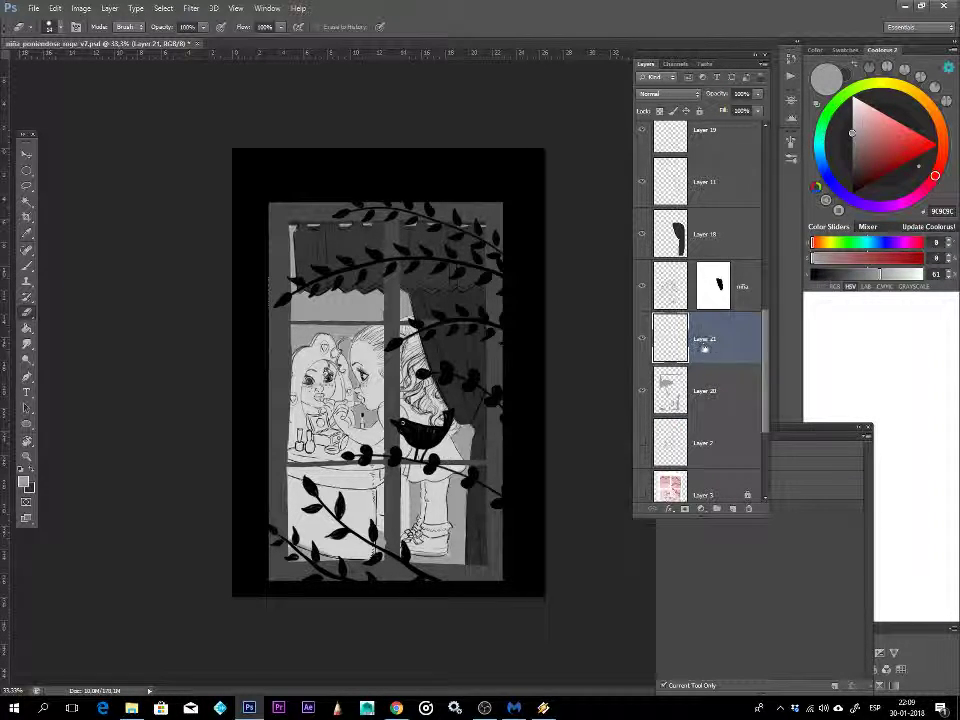
{"action": "key", "text": "b"}
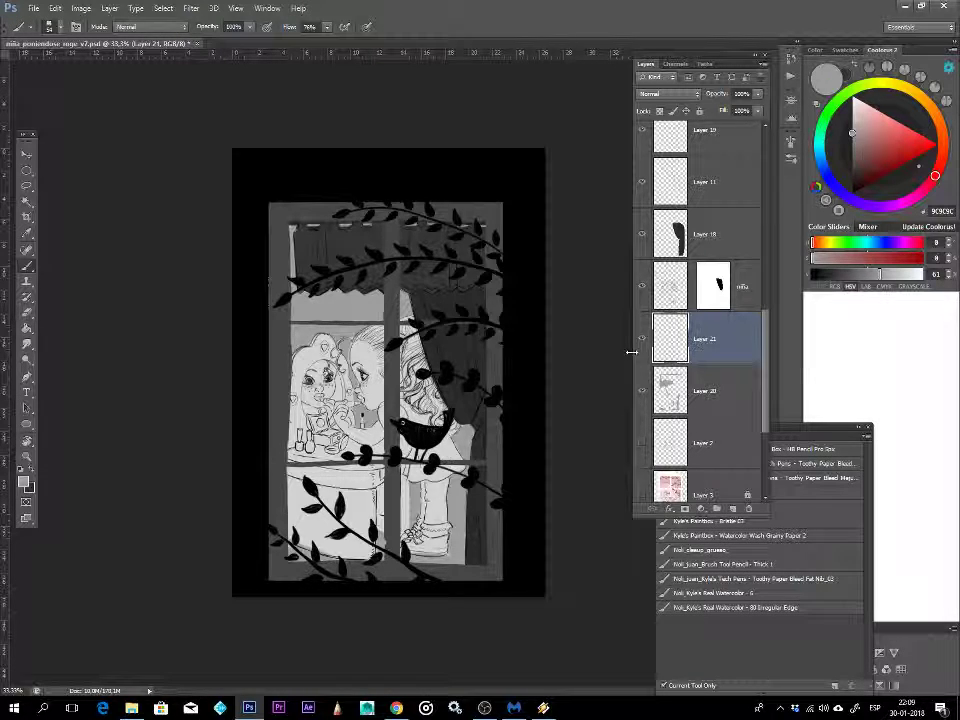
{"action": "left_click", "coordinate": [846, 162]}
{"action": "left_click", "coordinate": [852, 157]}
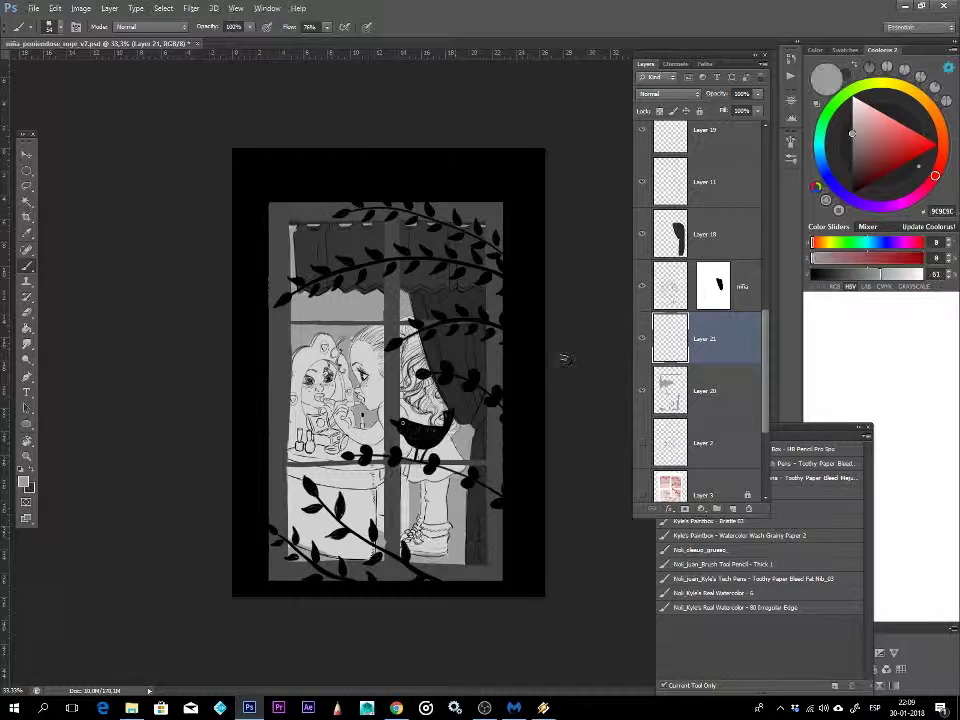
{"action": "left_click", "coordinate": [852, 143]}
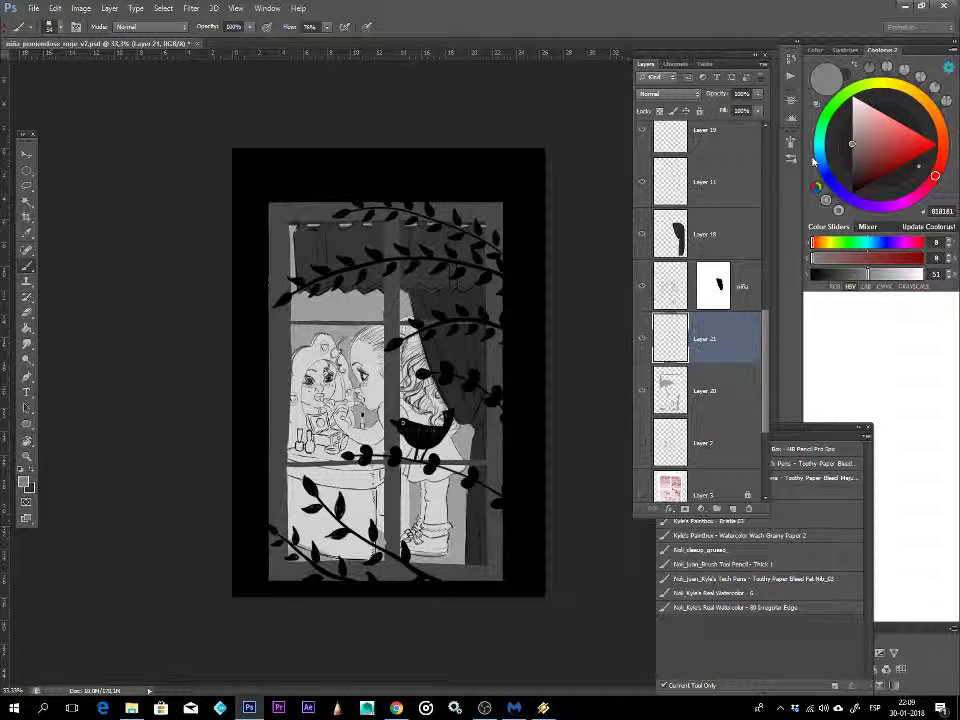
{"action": "left_click_drag", "start_coordinate": [372, 338], "coordinate": [366, 338]}
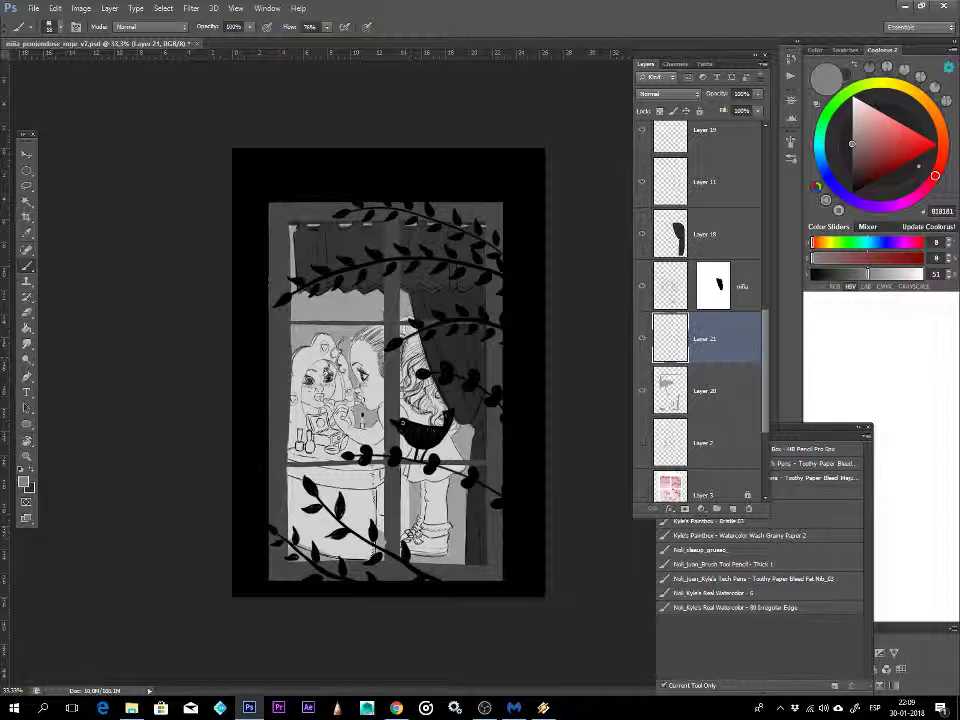
- Brush gray 818181 over the girl's long wavy hair on Layer 21, following its curls down to the bird
{"action": "key", "text": "z"}
{"action": "left_click_drag", "start_coordinate": [421, 385], "coordinate": [454, 356]}
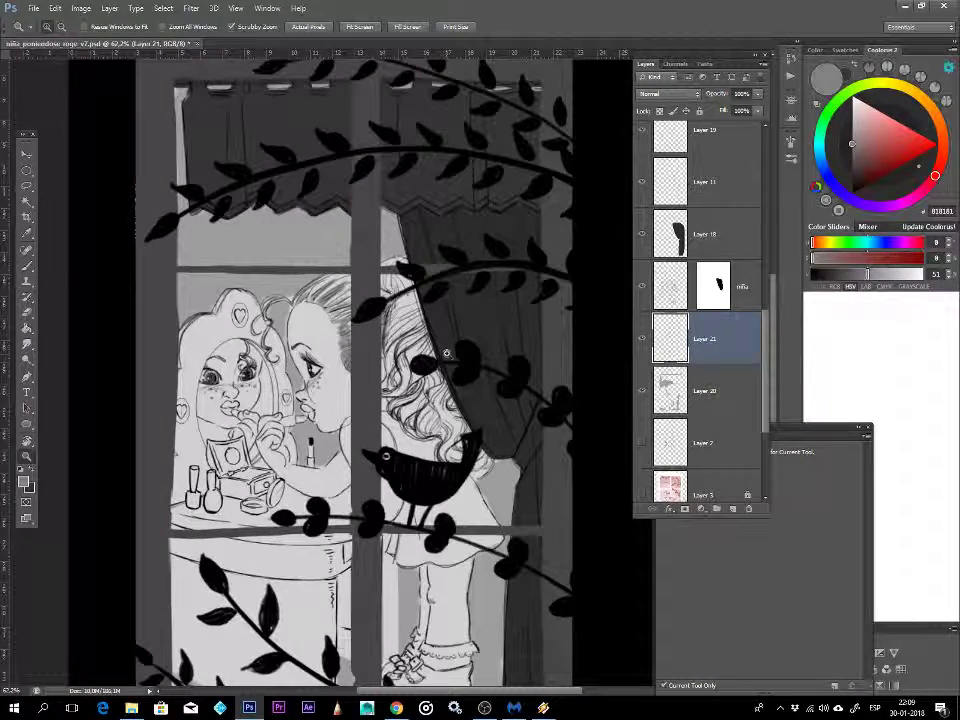
{"action": "key", "text": "b"}
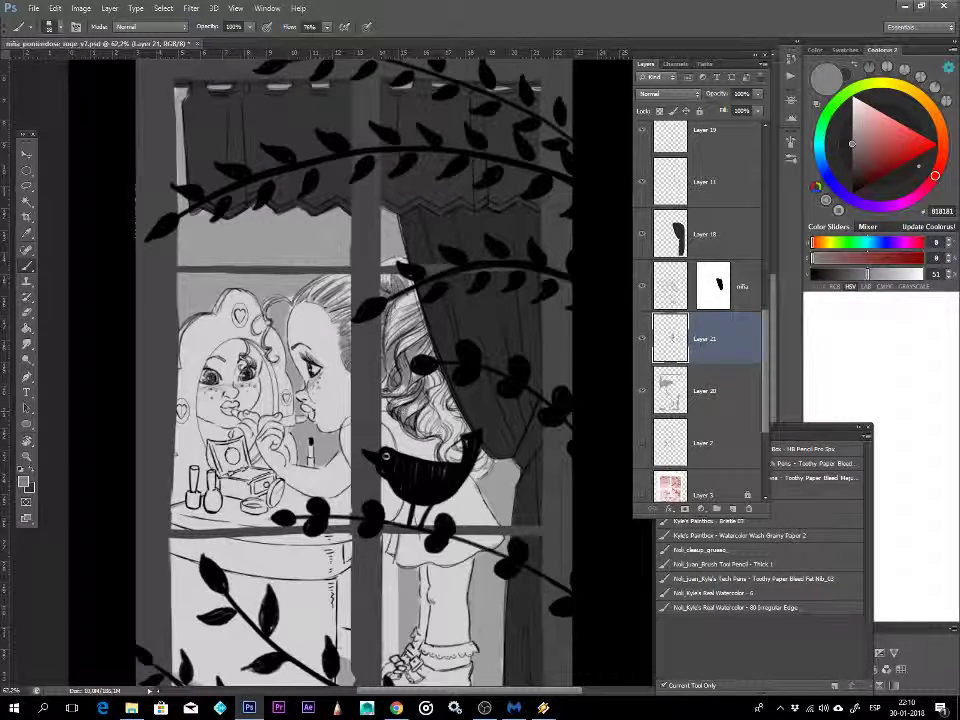
{"action": "left_click_drag", "start_coordinate": [416, 404], "coordinate": [428, 434]}
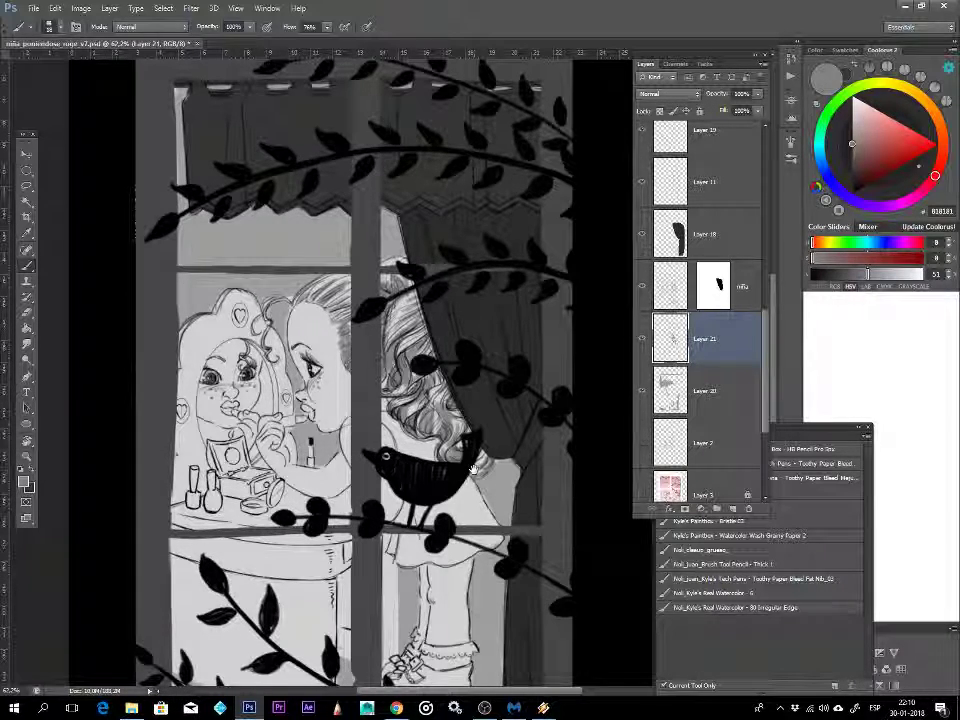
- Darken the hair on Layer 21 with Hue/Saturation by setting Lightness to -7
{"action": "scroll", "coordinate": [494, 352], "scroll_direction": "up", "scroll_amount": 3}
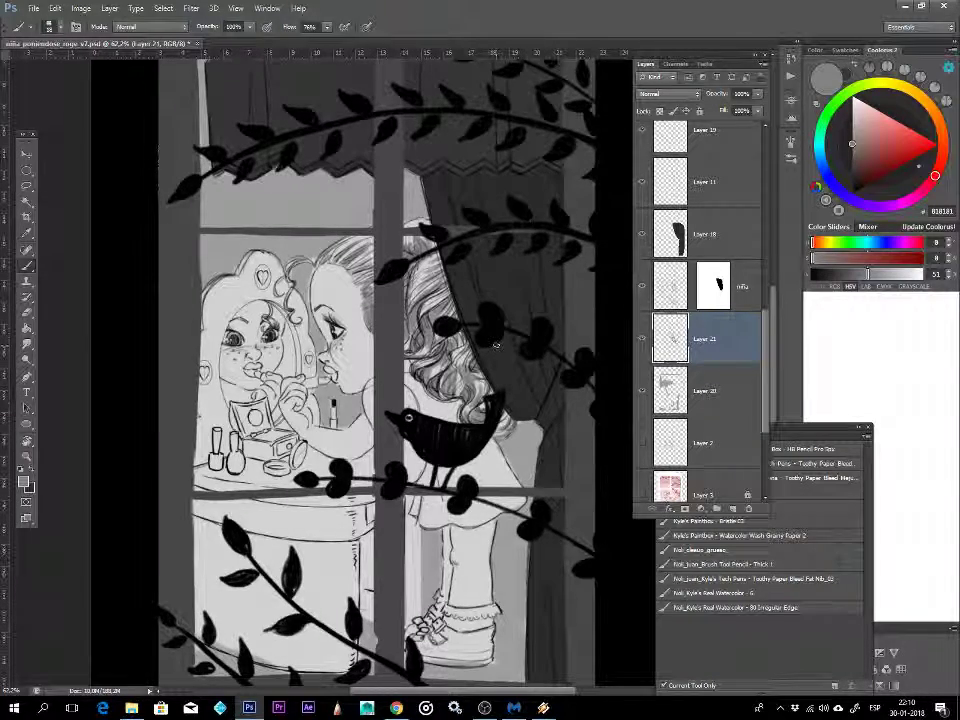
{"action": "key", "text": "ctrl+u"}
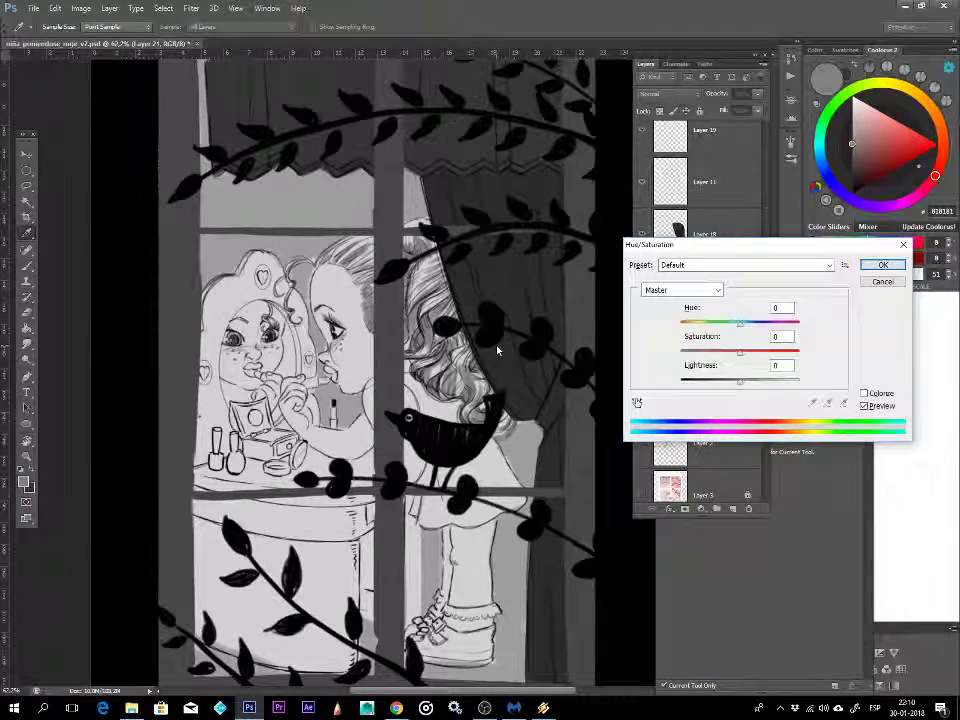
{"action": "mouse_move", "coordinate": [740, 382]}
{"action": "left_mouse_down"}
{"action": "mouse_move", "coordinate": [765, 388]}
{"action": "mouse_move", "coordinate": [696, 388]}
{"action": "mouse_move", "coordinate": [726, 386]}
{"action": "mouse_move", "coordinate": [704, 394]}
{"action": "mouse_move", "coordinate": [736, 398]}
{"action": "left_mouse_up"}
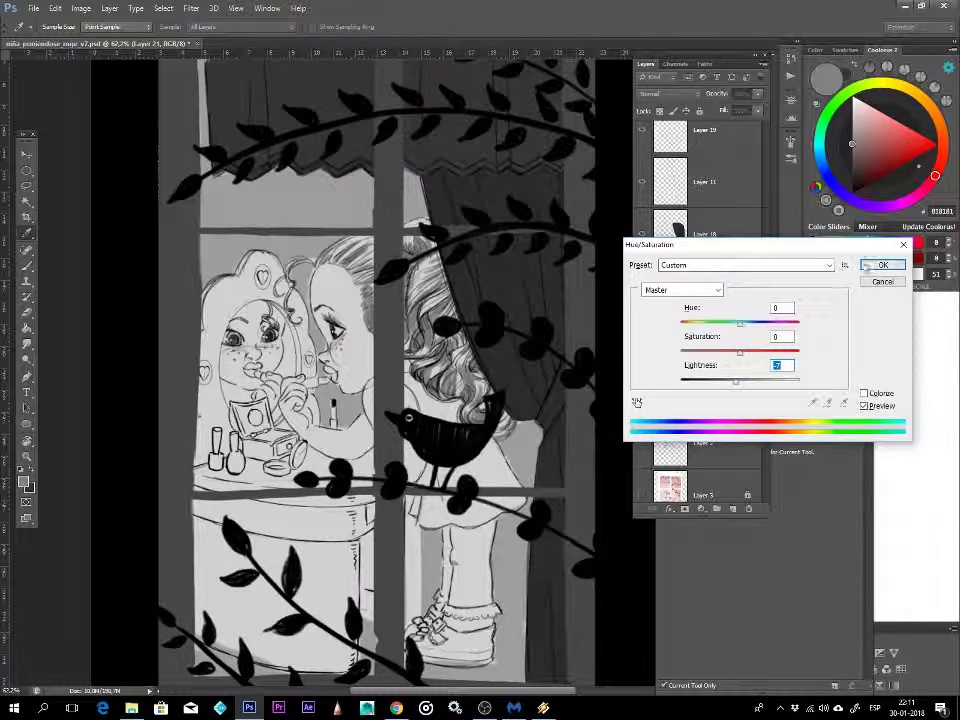
{"action": "left_click", "coordinate": [881, 264]}
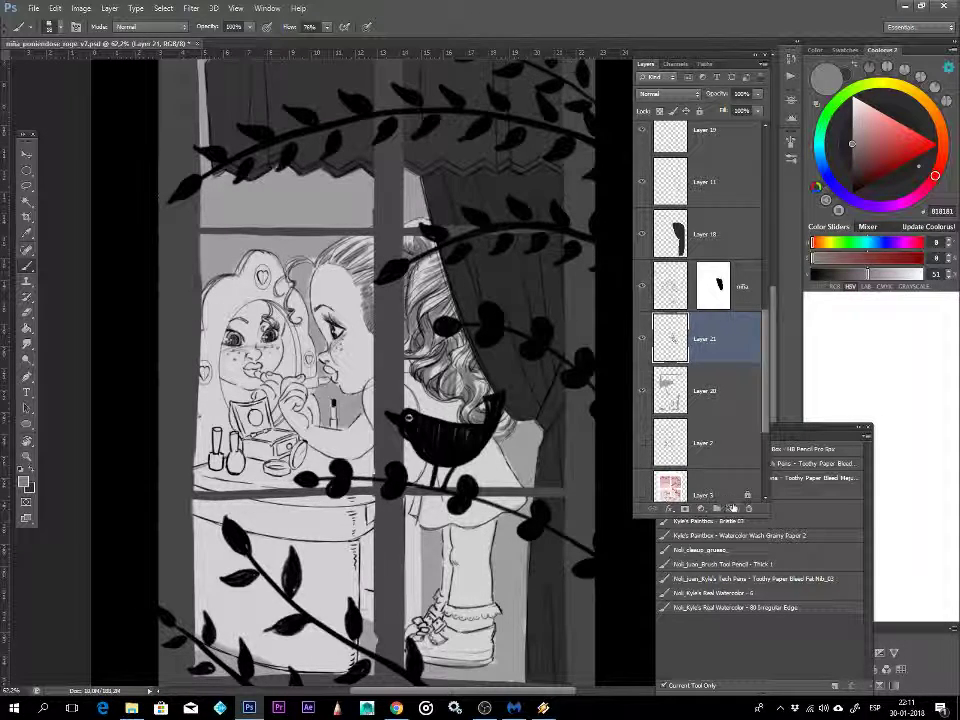
- Create a new layer above Layer 21 and block in the girl's dress around the bird with dark gray 444444
{"action": "key", "text": "ctrl+shift+alt+n"}
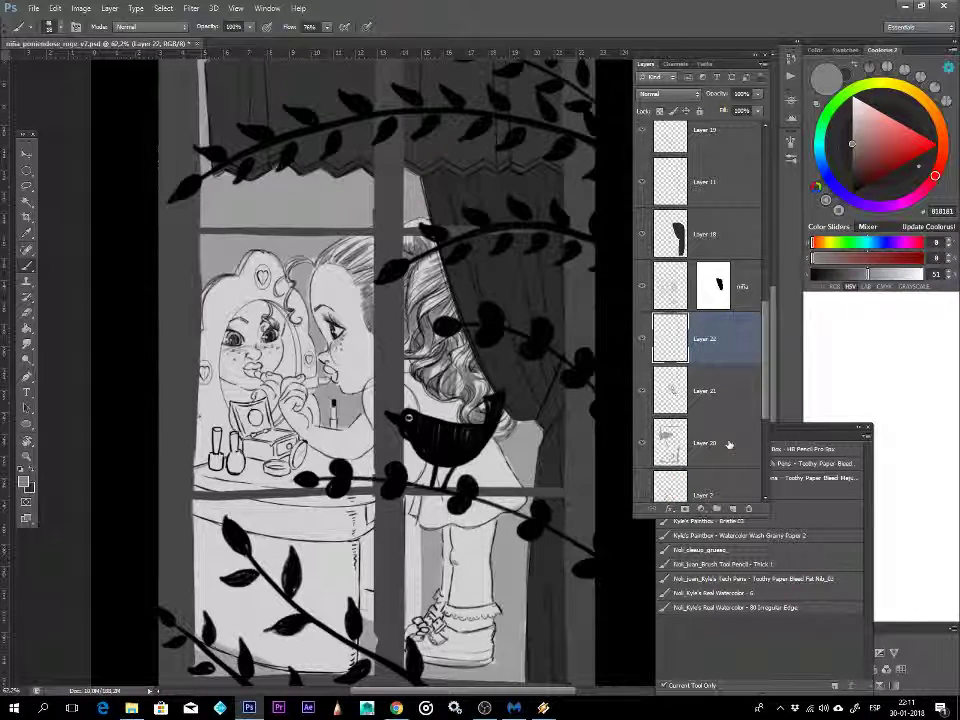
{"action": "left_click", "coordinate": [851, 167]}
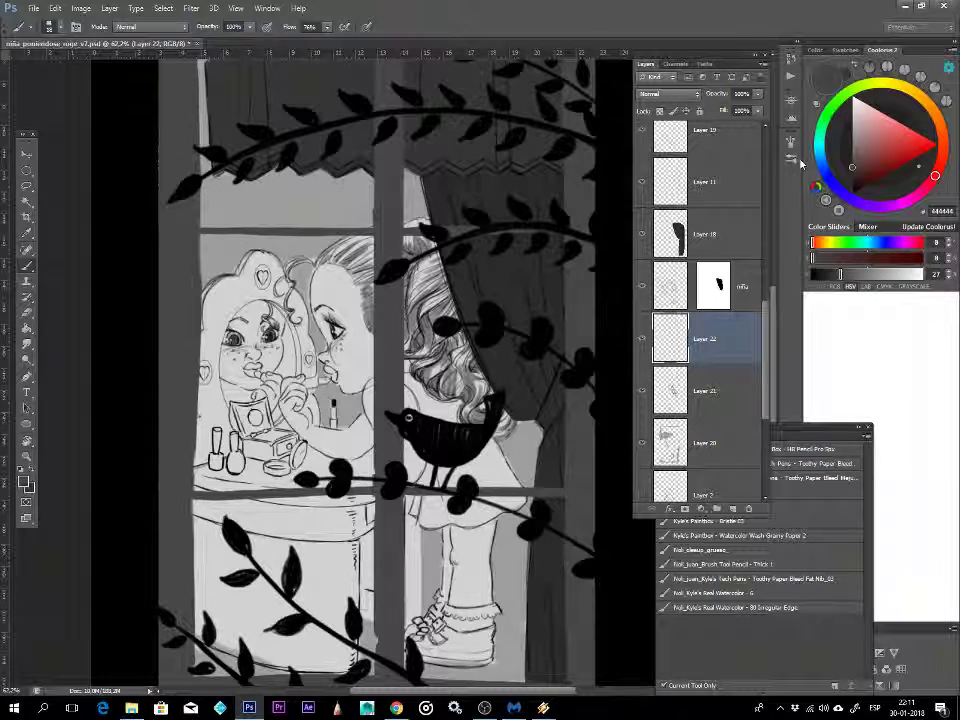
{"action": "left_click_drag", "start_coordinate": [428, 408], "coordinate": [441, 416]}
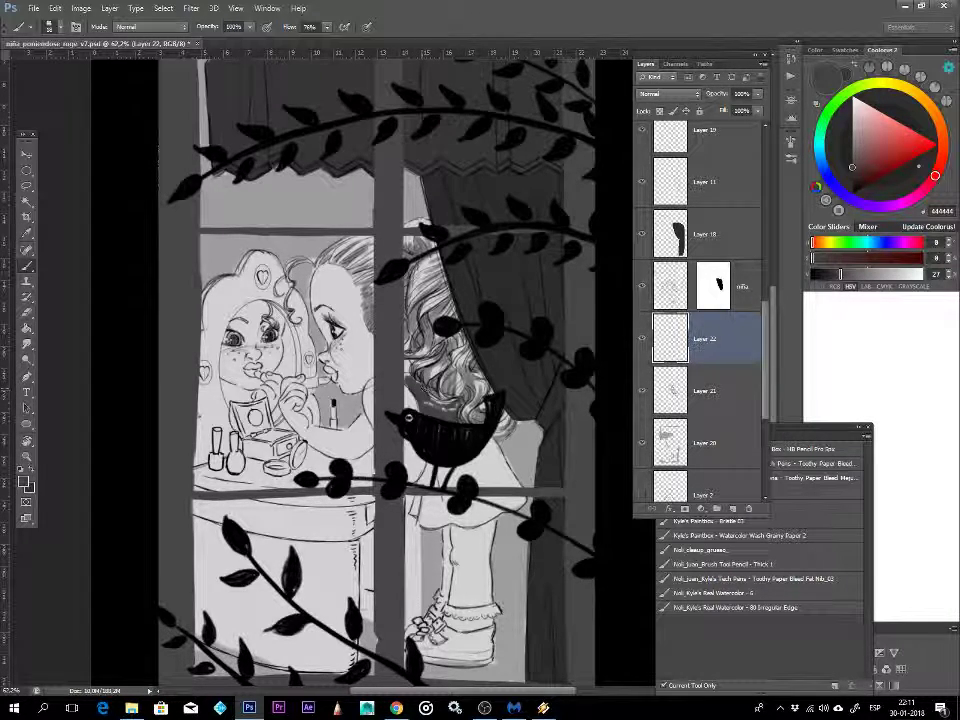
{"action": "left_click_drag", "start_coordinate": [414, 394], "coordinate": [449, 409]}
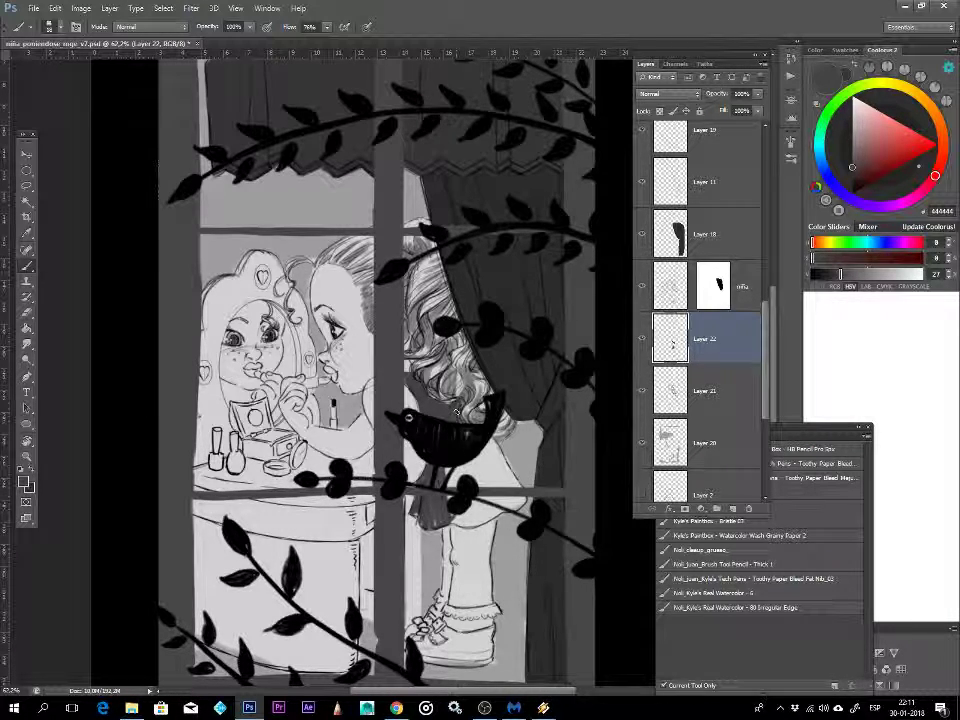
{"action": "right_click", "coordinate": [464, 434], "text": "alt"}
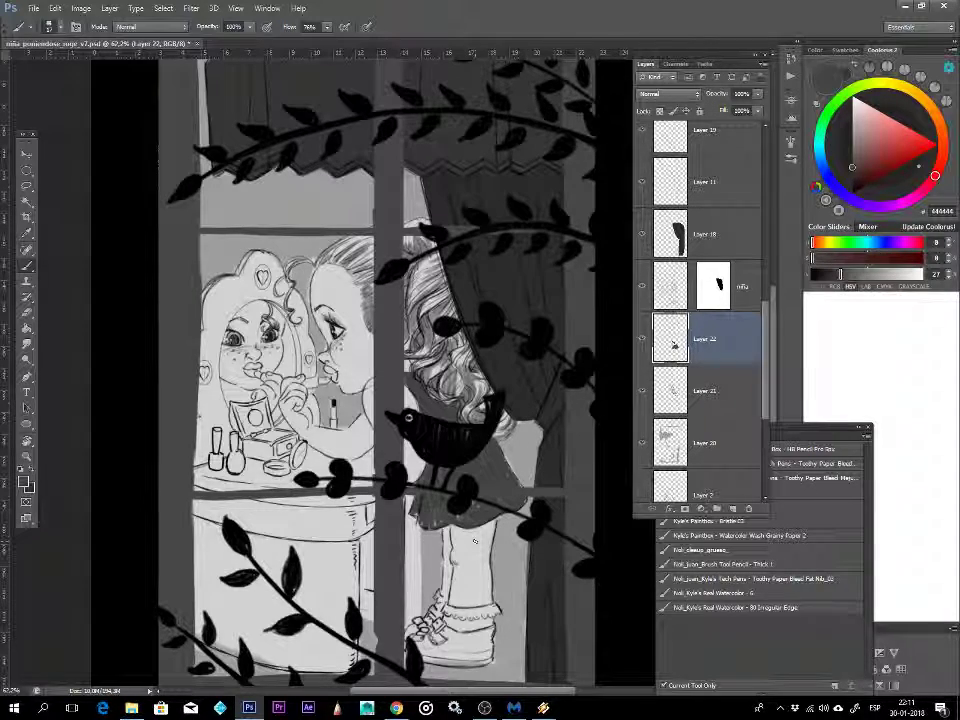
- Set the Hue/Saturation Lightness to -25 for the dress on Layer 22
{"action": "key", "text": "i"}
{"action": "key", "text": "ctrl+u"}
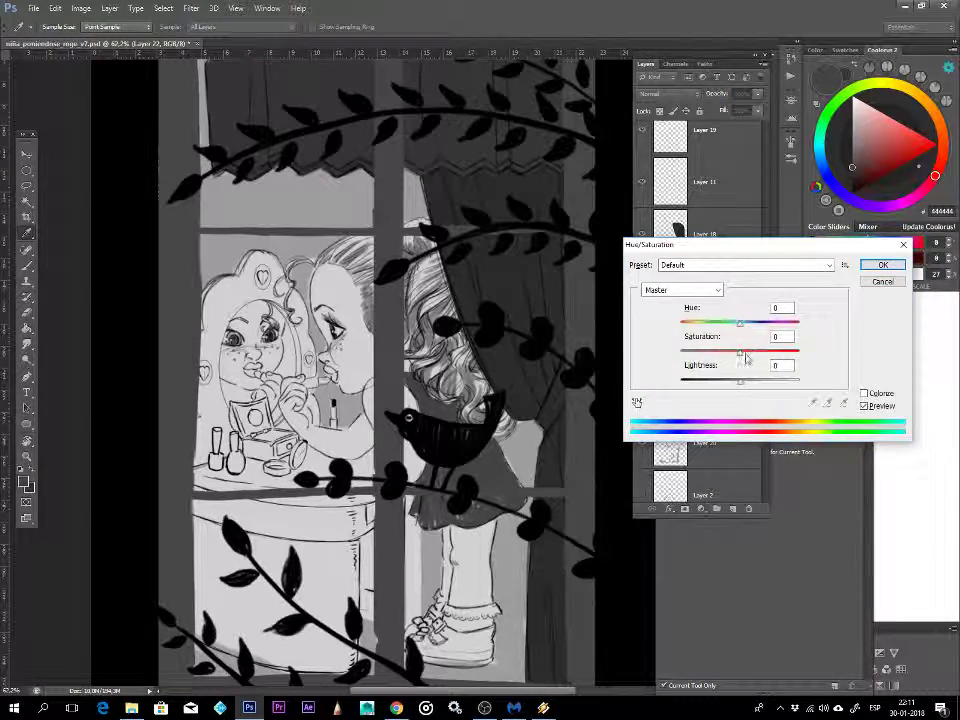
{"action": "left_click_drag", "start_coordinate": [740, 381], "coordinate": [727, 392]}
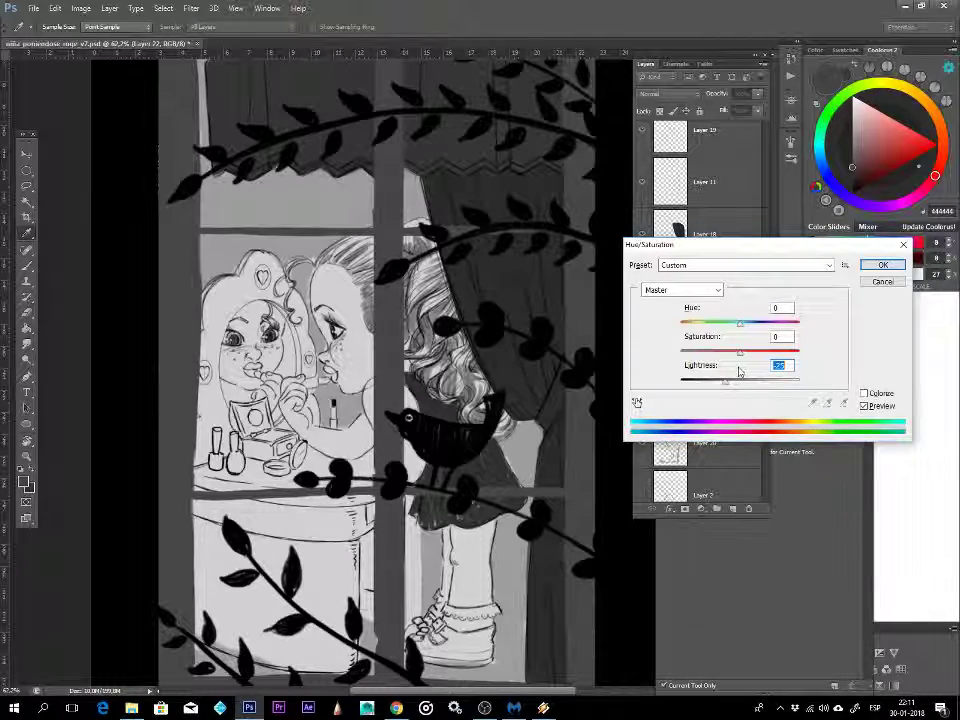
- Switch to Winamp, play the track Batavia from the playlist, and return to Photoshop
{"action": "key", "text": "alt+Tab"}
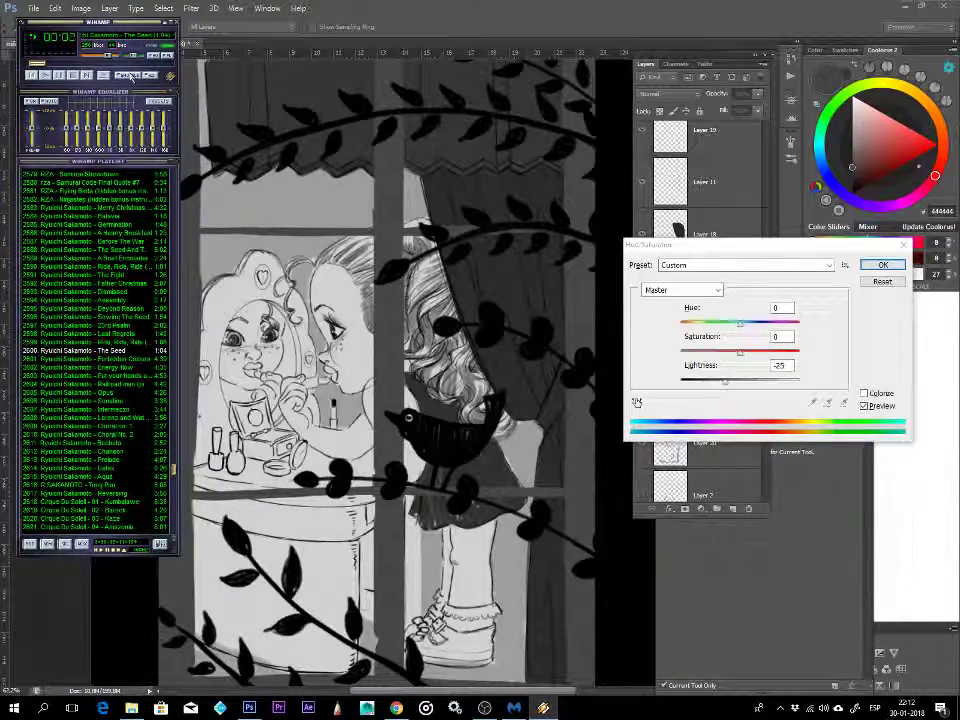
{"action": "double_click", "coordinate": [130, 207]}
{"action": "left_click", "coordinate": [126, 217]}
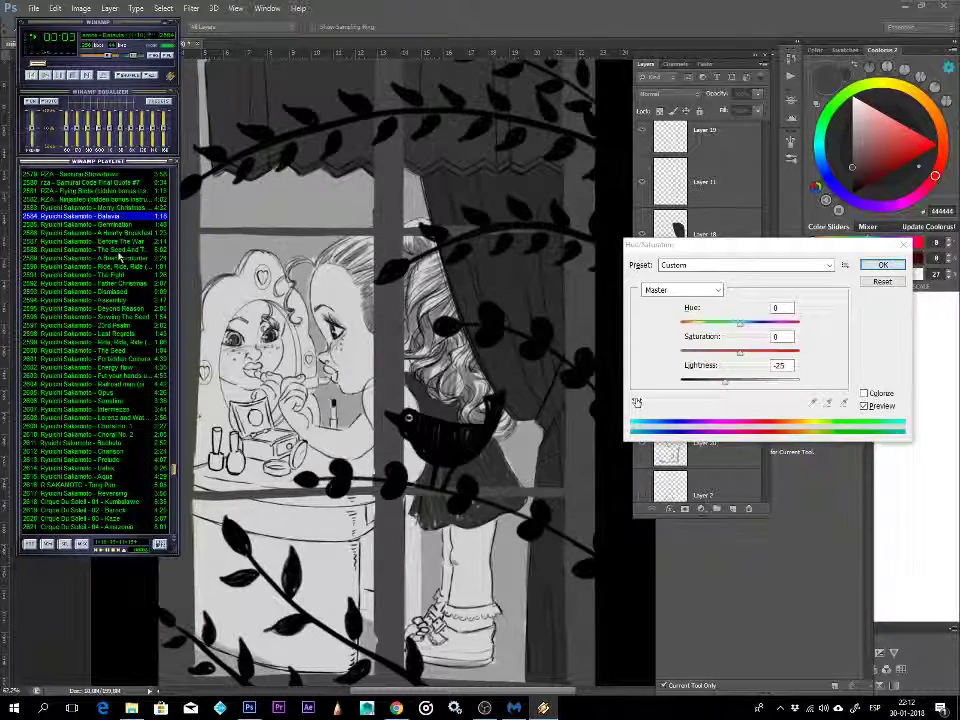
{"action": "key", "text": "alt+Tab"}
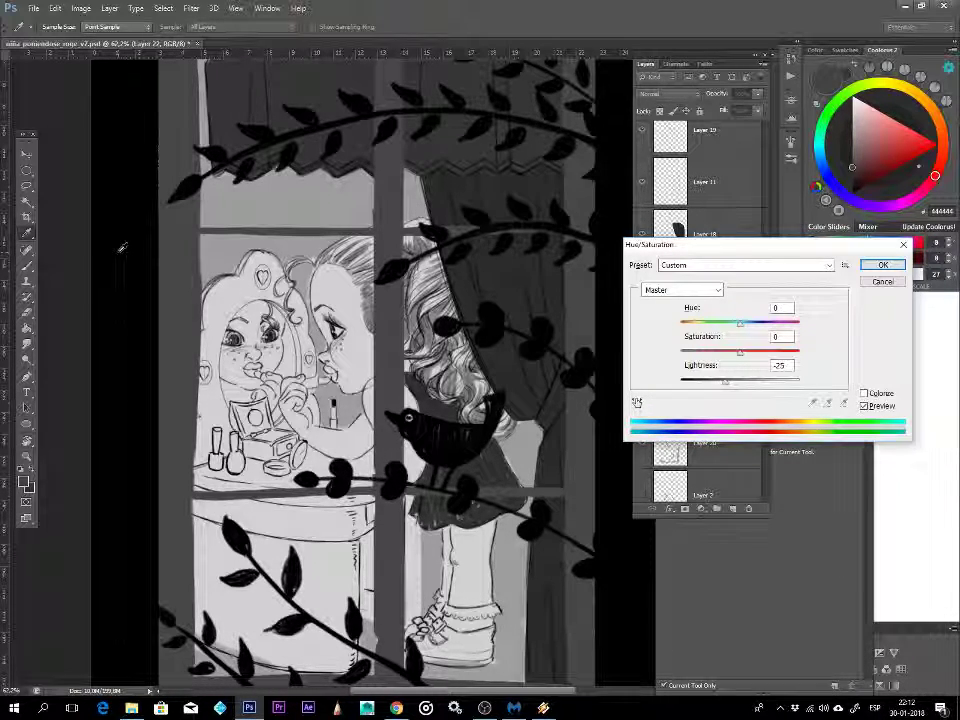
- Apply the dress's lightness adjustment and paint the girl's lips with 444444 on a new layer above Layer 22
{"action": "left_click", "coordinate": [889, 266]}
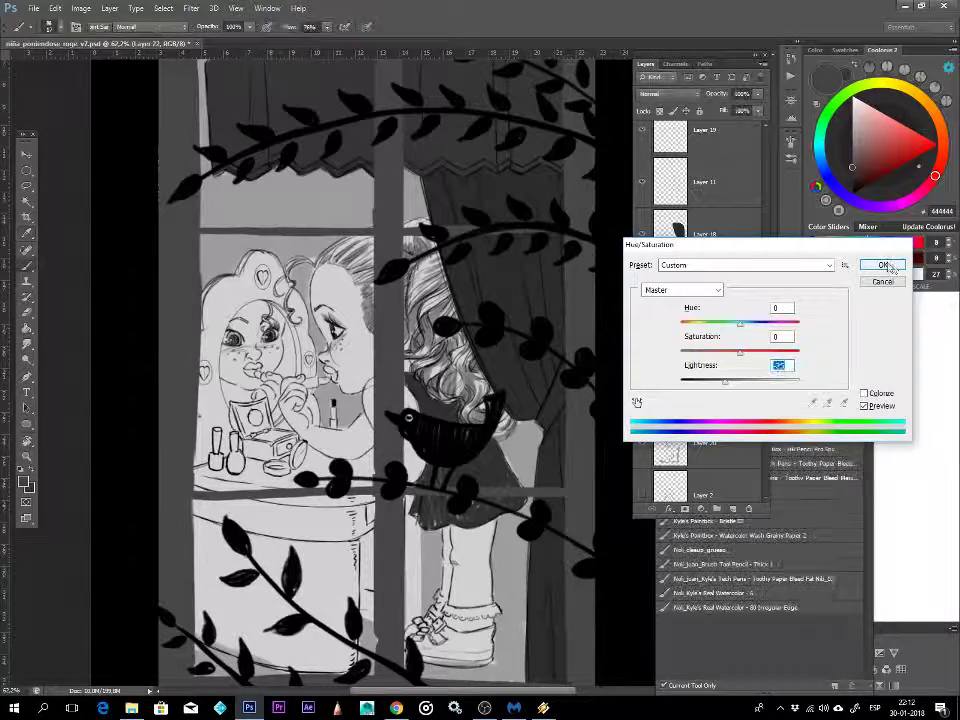
{"action": "left_click", "coordinate": [883, 265]}
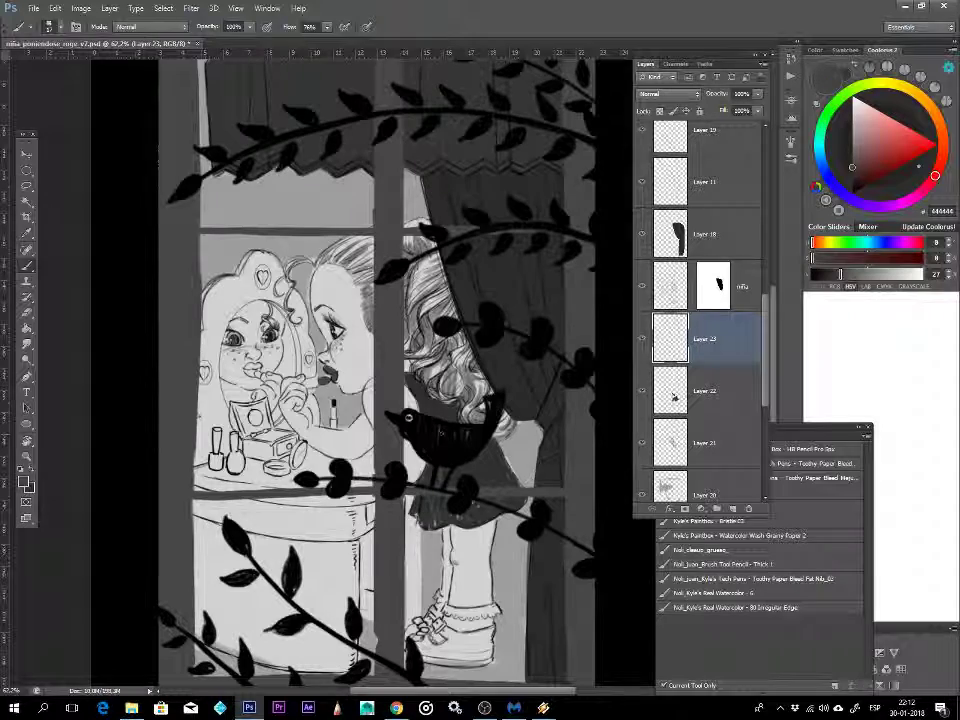
- Create a new layer above the bird and branches' Layer 15 and brush gray 7A7A7A highlights along the bird's back and tail
{"action": "key", "text": "v"}
{"action": "left_click", "coordinate": [440, 433]}
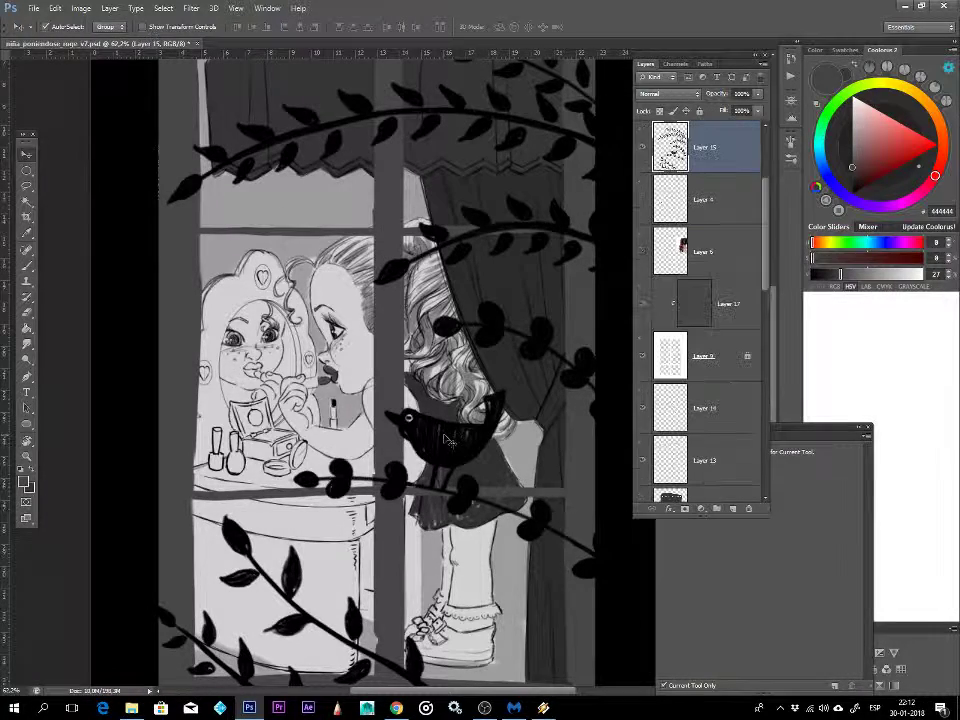
{"action": "left_click", "coordinate": [733, 508]}
{"action": "key", "text": "b"}
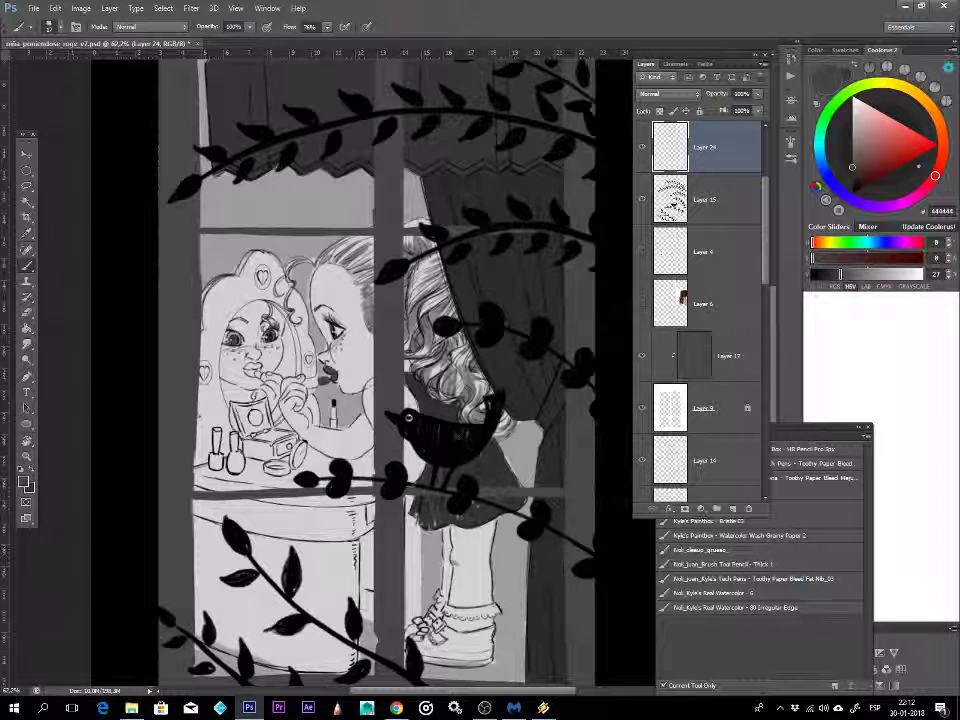
{"action": "left_click", "coordinate": [460, 443], "text": "alt"}
{"action": "left_click_drag", "start_coordinate": [859, 156], "coordinate": [852, 146]}
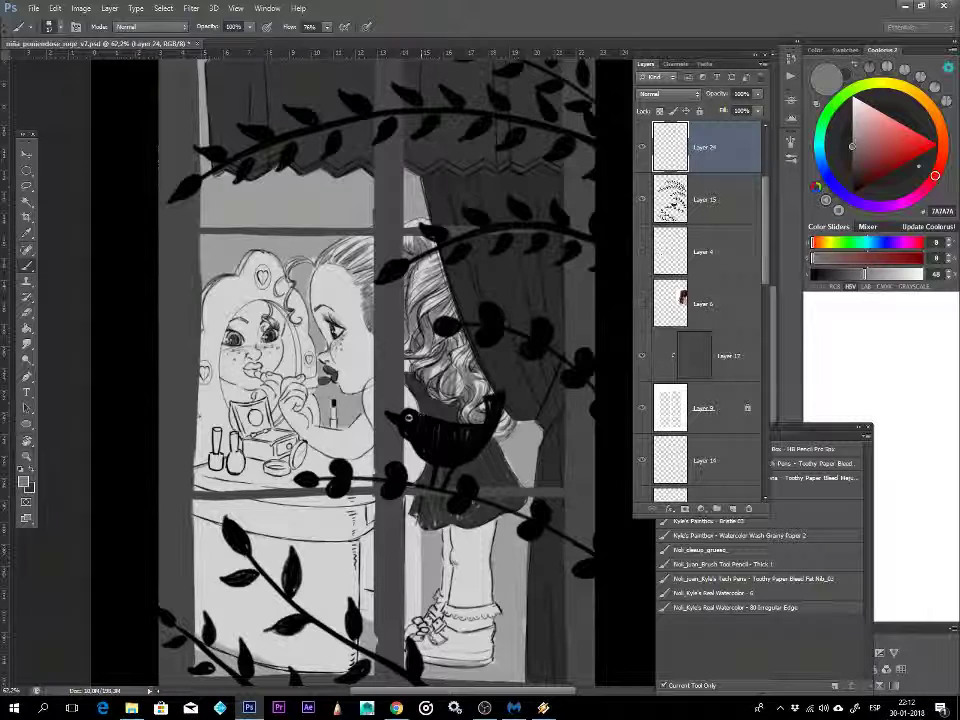
{"action": "left_click_drag", "start_coordinate": [420, 419], "coordinate": [453, 424]}
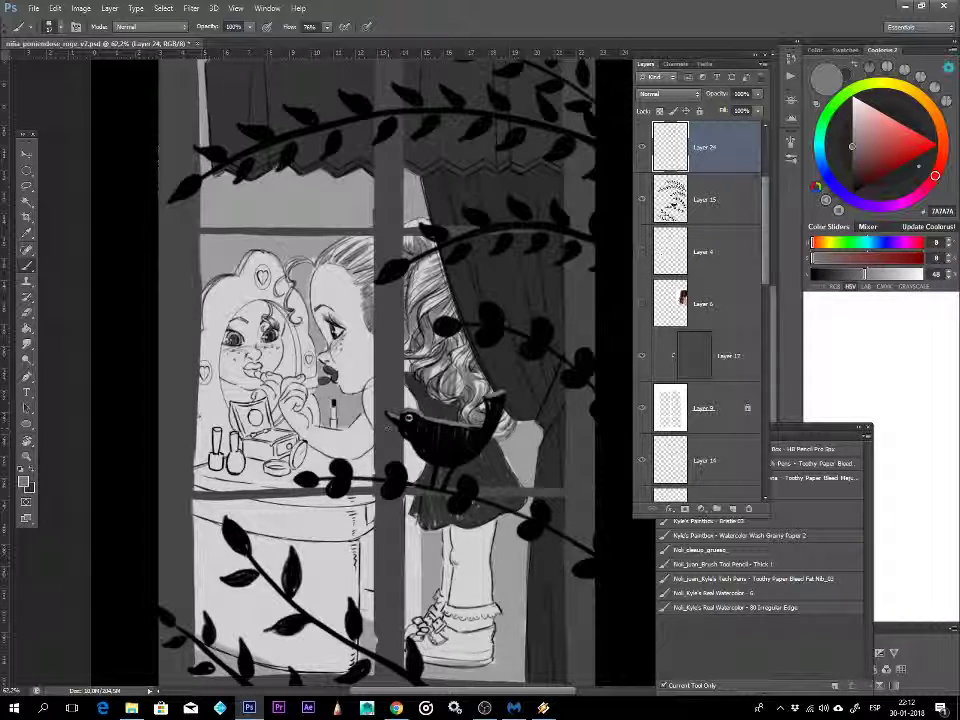
- Darken the bird's highlights on Layer 24 slightly by lowering the Hue/Saturation Lightness
{"action": "key", "text": "ctrl+u"}
{"action": "mouse_move", "coordinate": [740, 381]}
{"action": "left_mouse_down"}
{"action": "mouse_move", "coordinate": [758, 393]}
{"action": "mouse_move", "coordinate": [731, 392]}
{"action": "mouse_move", "coordinate": [739, 395]}
{"action": "left_mouse_up"}
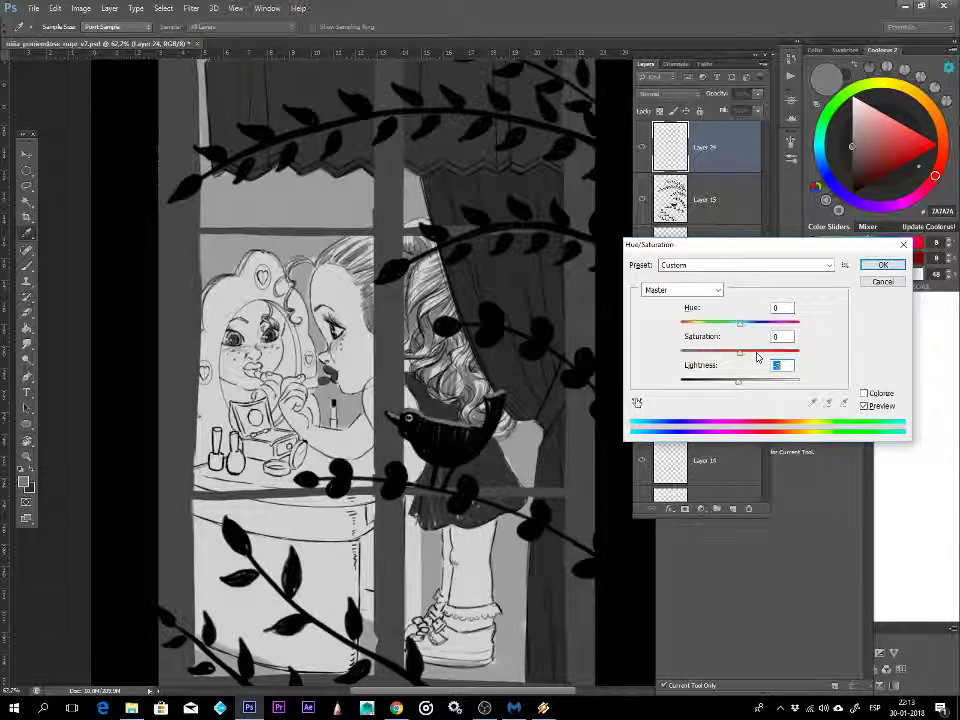
{"action": "key", "text": "Return"}
- Brush 7A7A7A edge highlights on the leaves below the bird and along the other branches on Layer 24, varying the brush size
{"action": "key", "text": "b"}
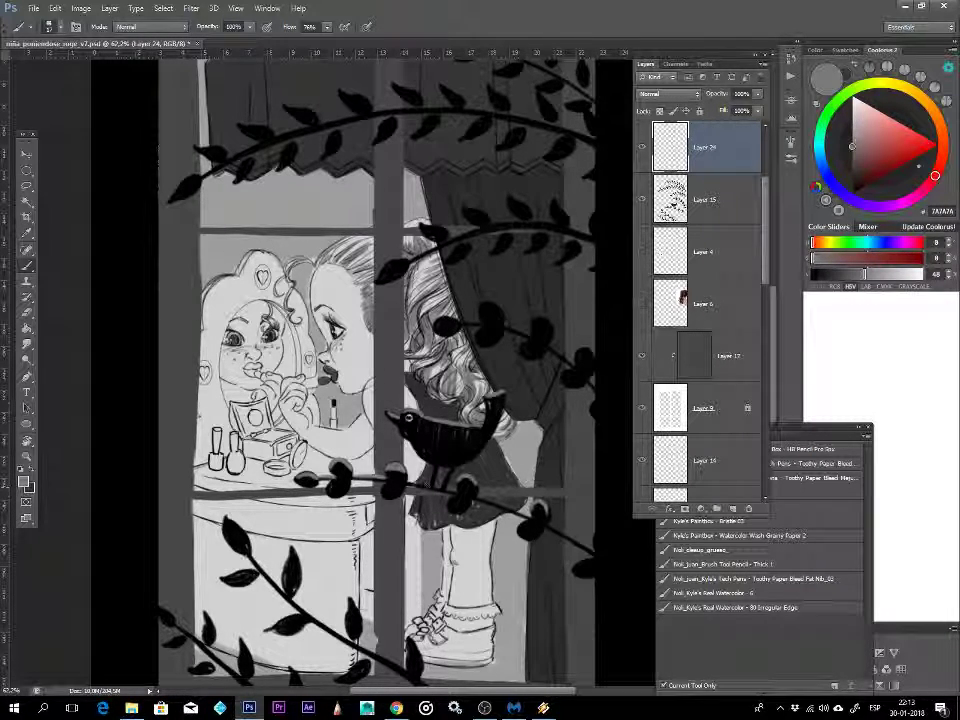
{"action": "right_click", "coordinate": [453, 477], "text": "alt"}
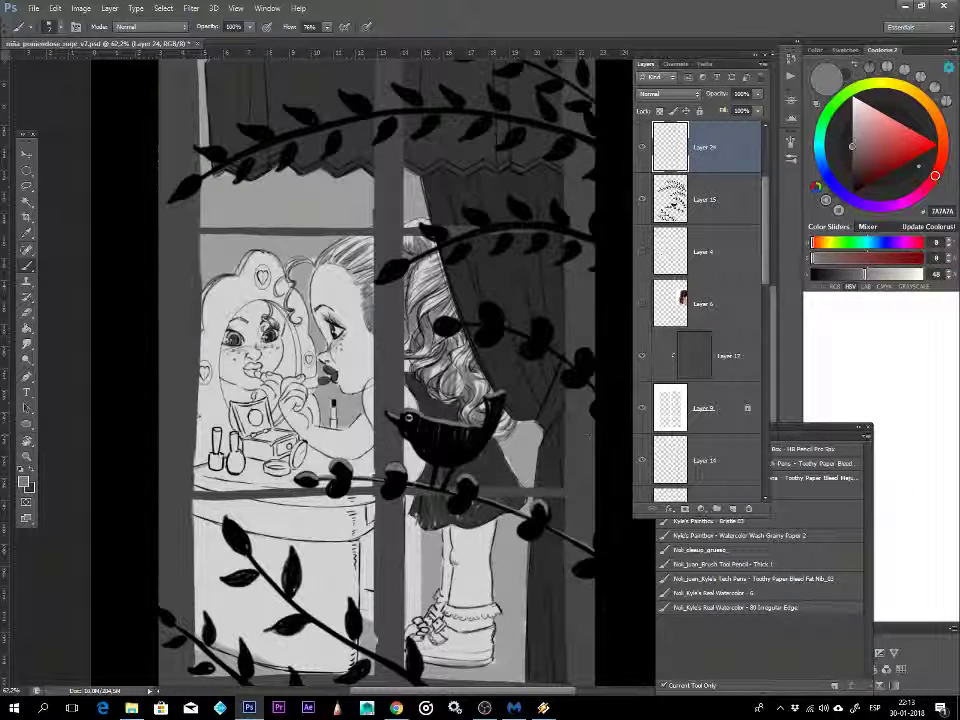
{"action": "key", "text": "z"}
{"action": "mouse_move", "coordinate": [588, 436]}
{"action": "left_mouse_down"}
{"action": "mouse_move", "coordinate": [488, 438]}
{"action": "mouse_move", "coordinate": [507, 437]}
{"action": "mouse_move", "coordinate": [503, 428]}
{"action": "left_mouse_up"}
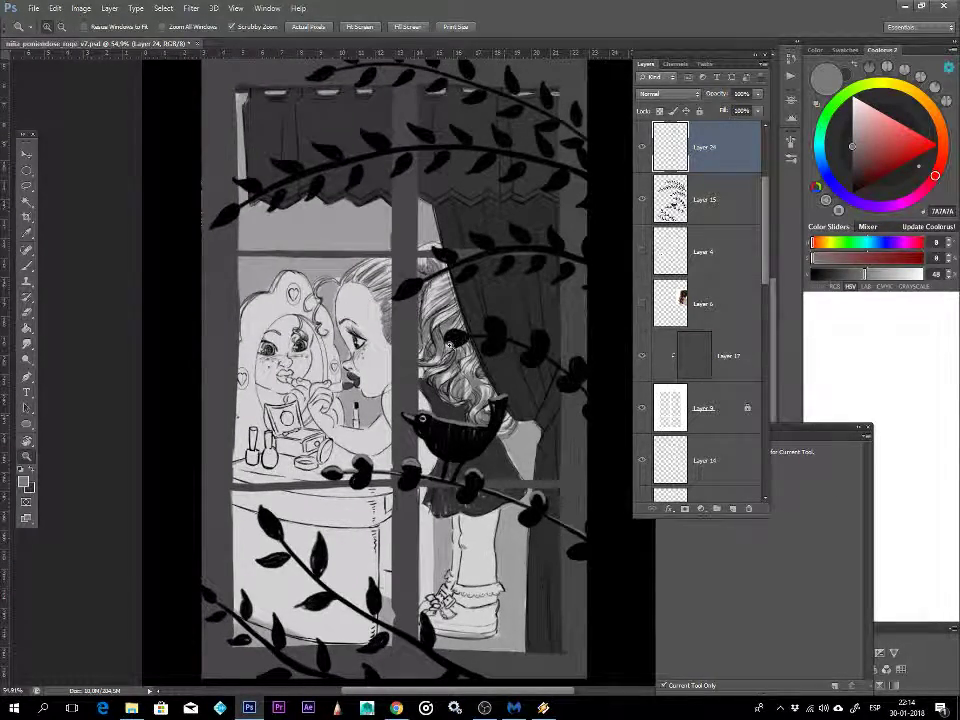
{"action": "key", "text": "b"}
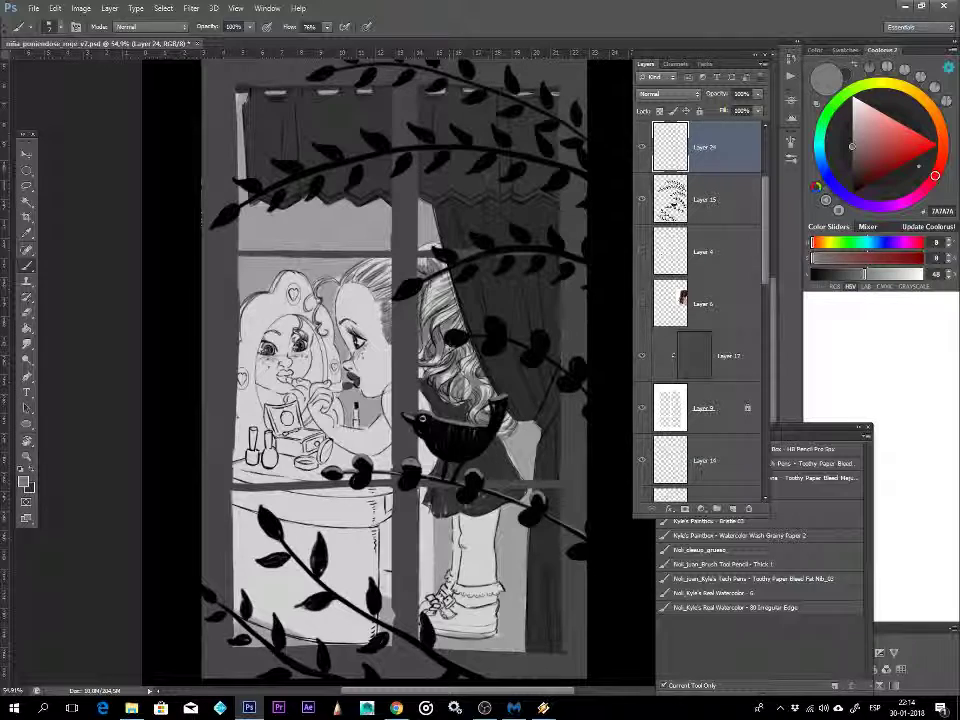
{"action": "right_click", "coordinate": [254, 209], "text": "alt"}
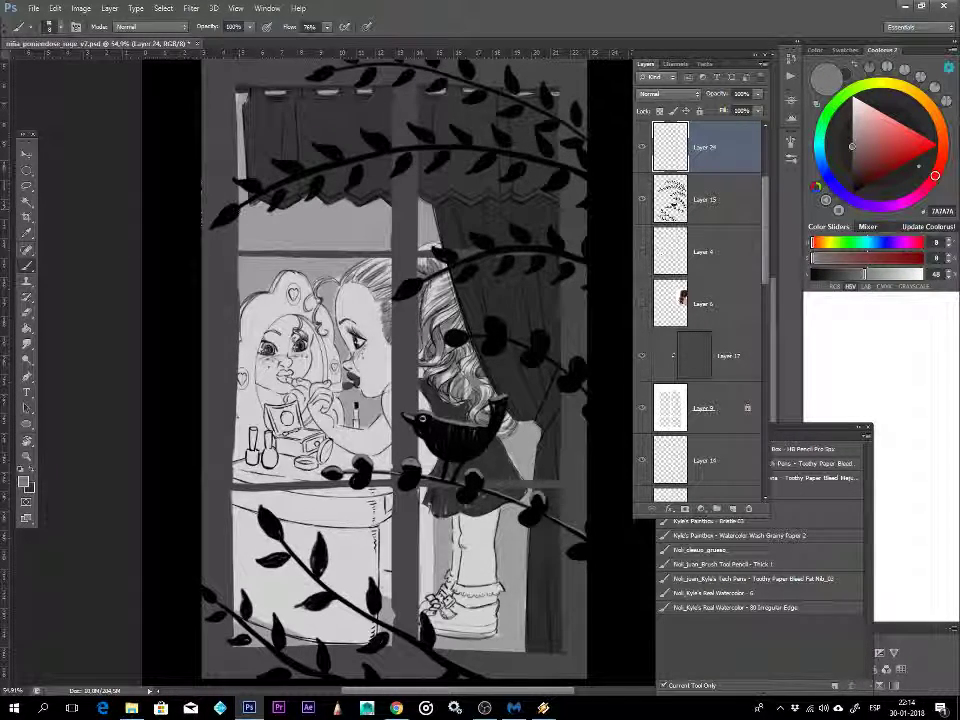
{"action": "right_click", "coordinate": [257, 211], "text": "alt"}
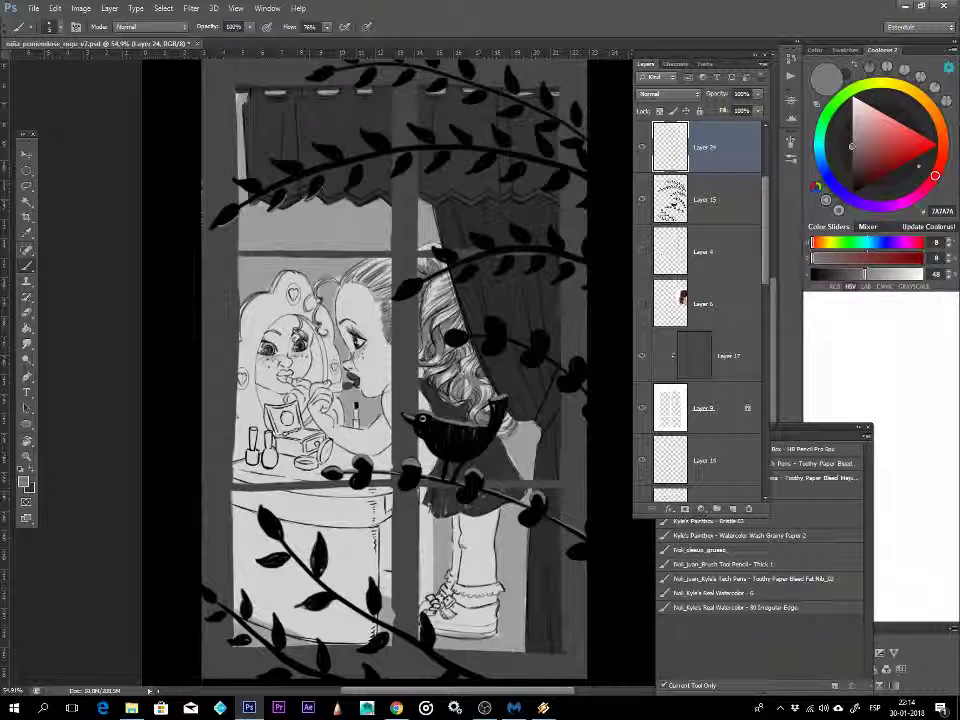
{"action": "right_click", "coordinate": [369, 183], "text": "alt"}
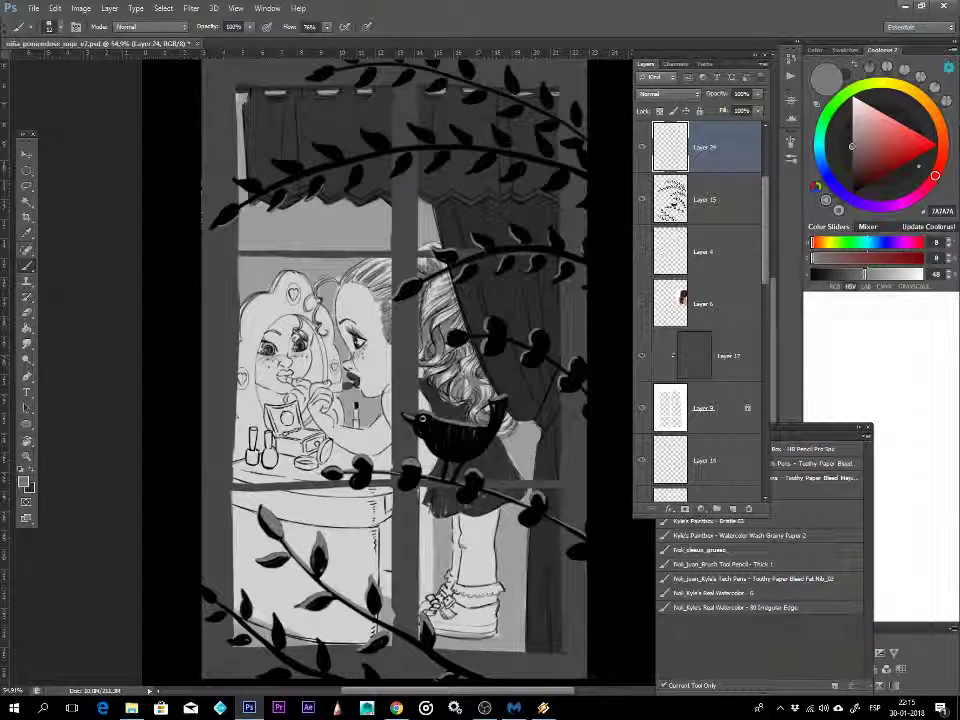
- Trim and repaint the highlights on the lower branch's leaves with the Eraser and brush, and highlight the long upper stem
{"action": "key", "text": "e"}
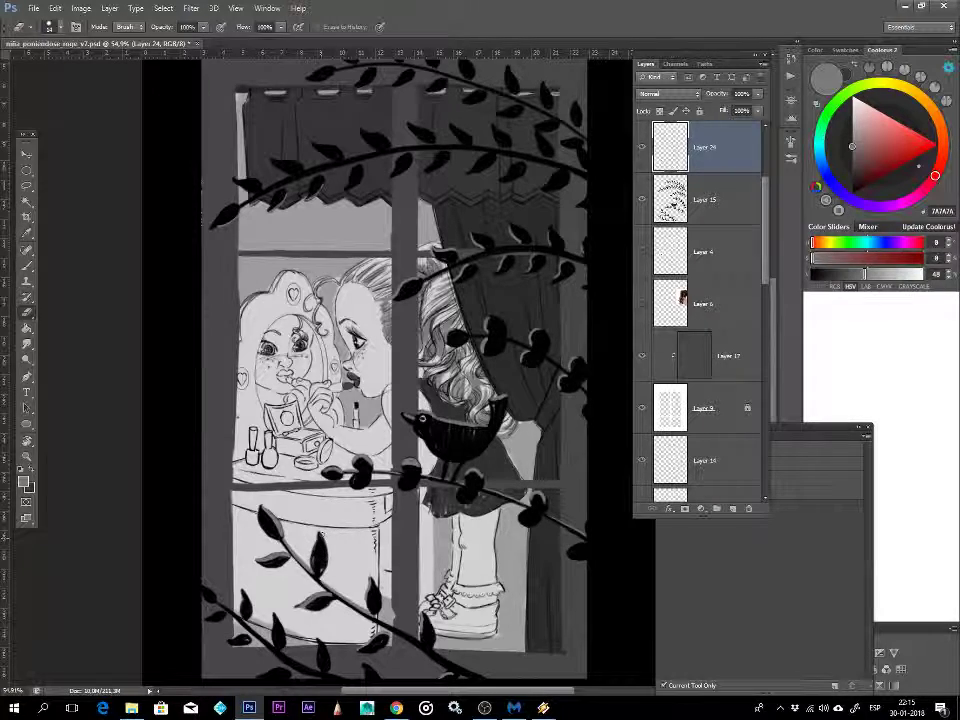
{"action": "key", "text": "b"}
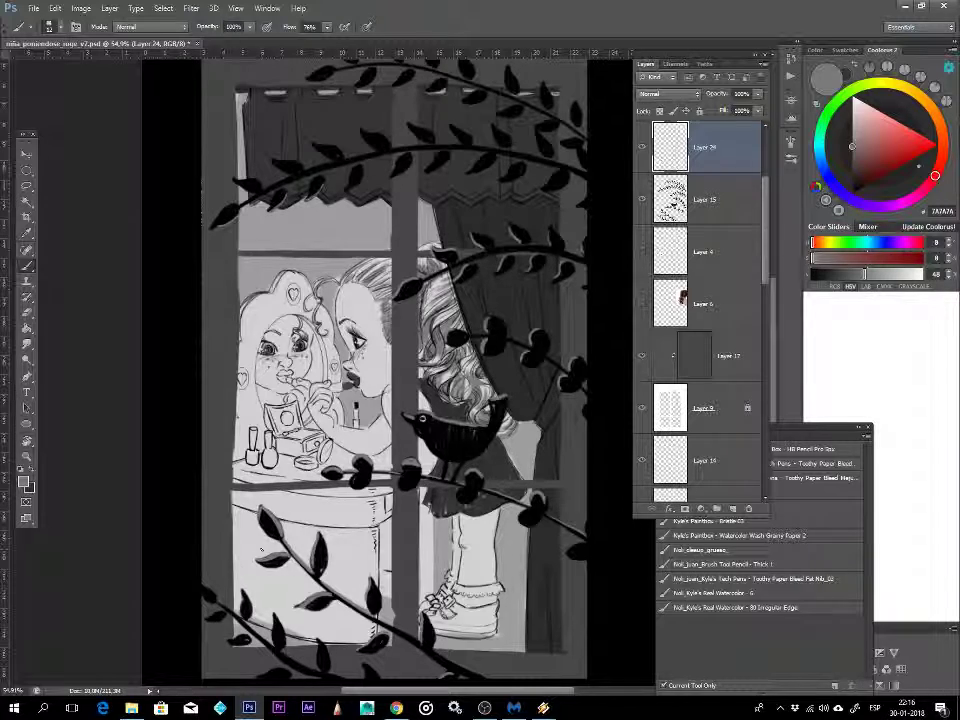
{"action": "key", "text": "e"}
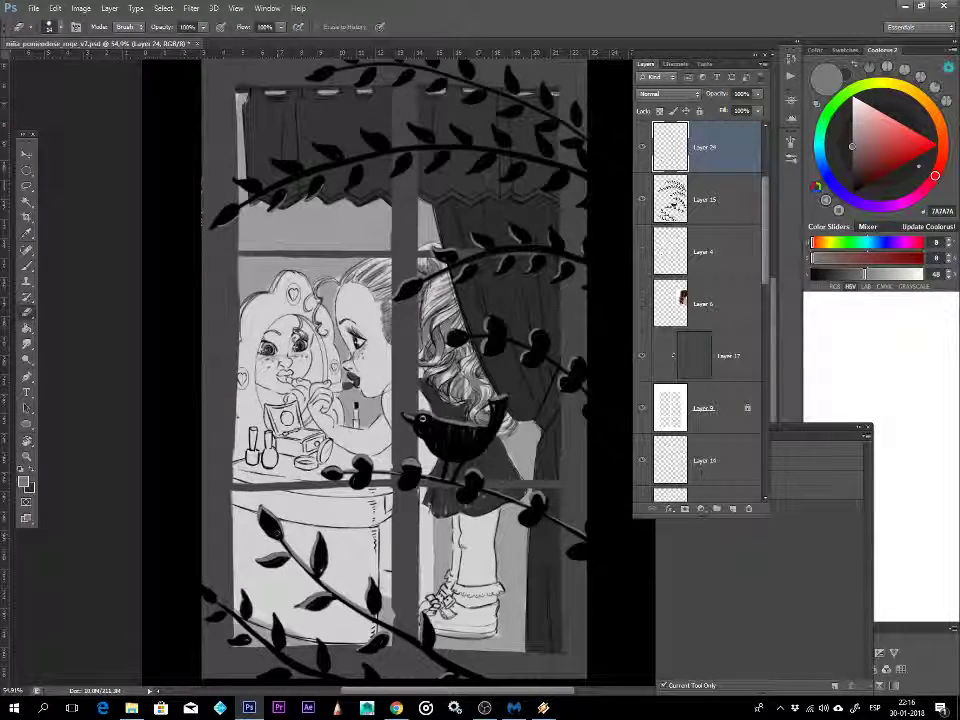
{"action": "key", "text": "b"}
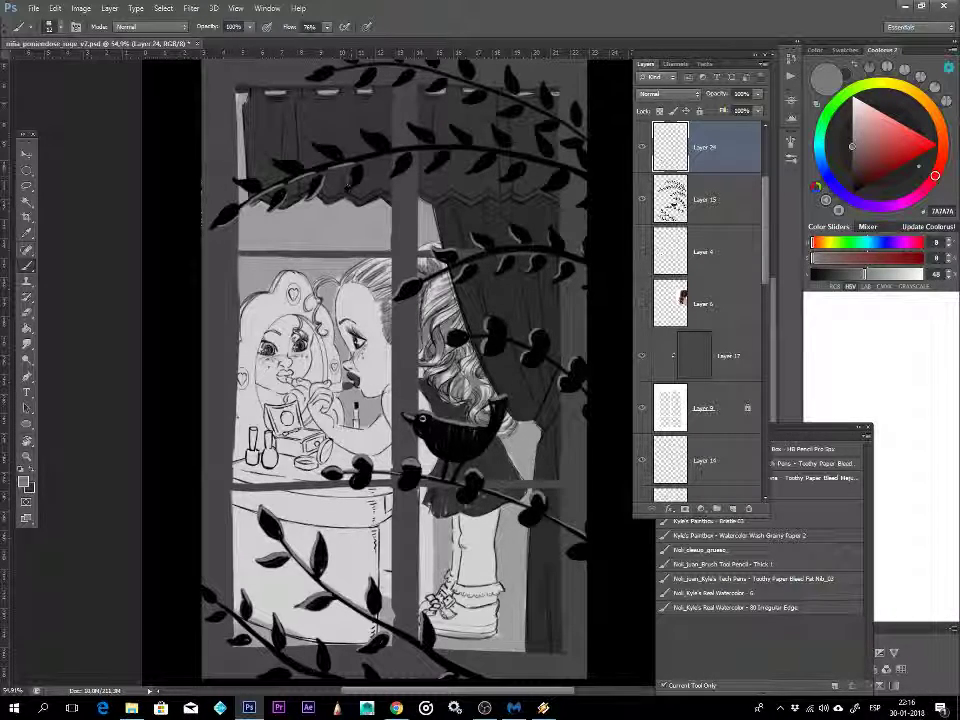
- Clean up Layer 24's highlights with the Eraser and brush 7A7A7A edges on the leaves along the long upper branch
{"action": "key", "text": "e"}
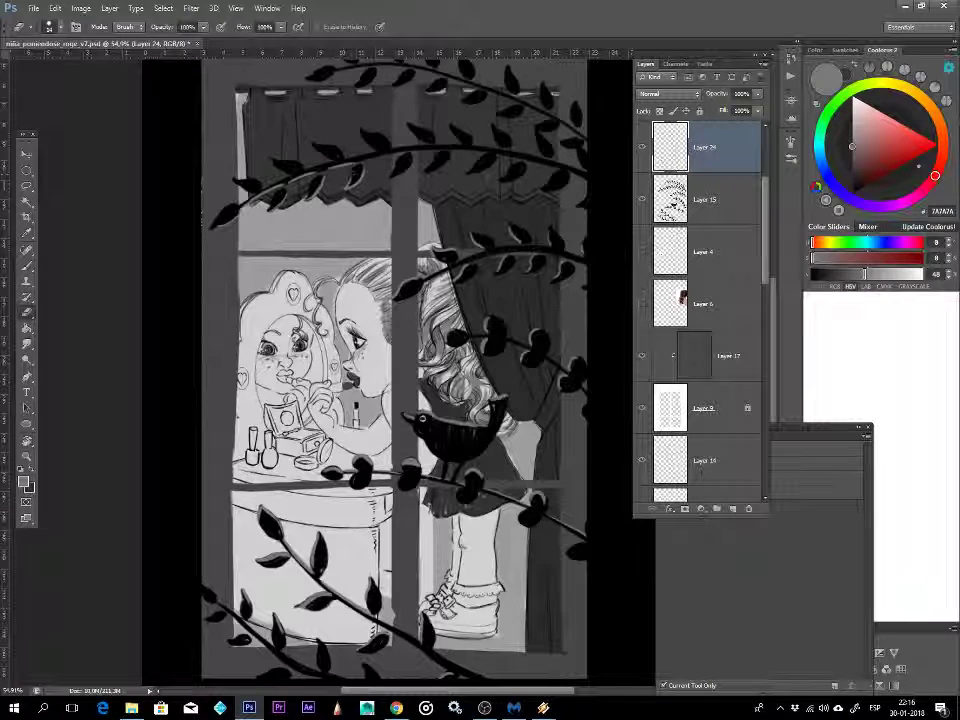
{"action": "key", "text": "b"}
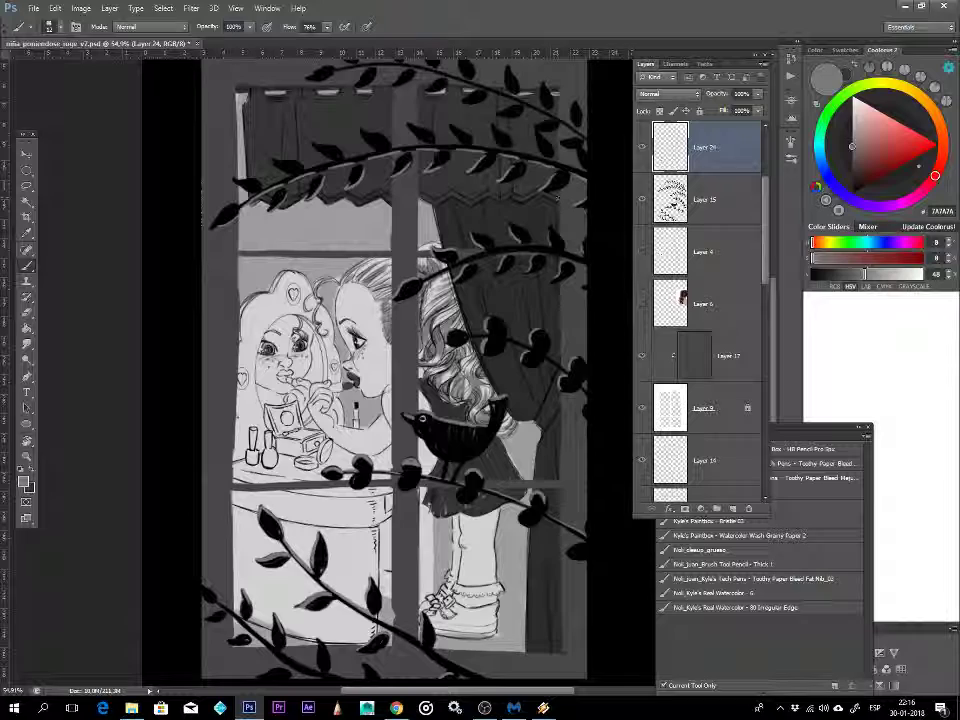
- Using the girl's lip gray 454545, paint the reflection's lips on Layer 23 and the mirror's hearts and cosmetics on a new layer
{"action": "key", "text": "v"}
{"action": "left_click", "coordinate": [357, 385]}
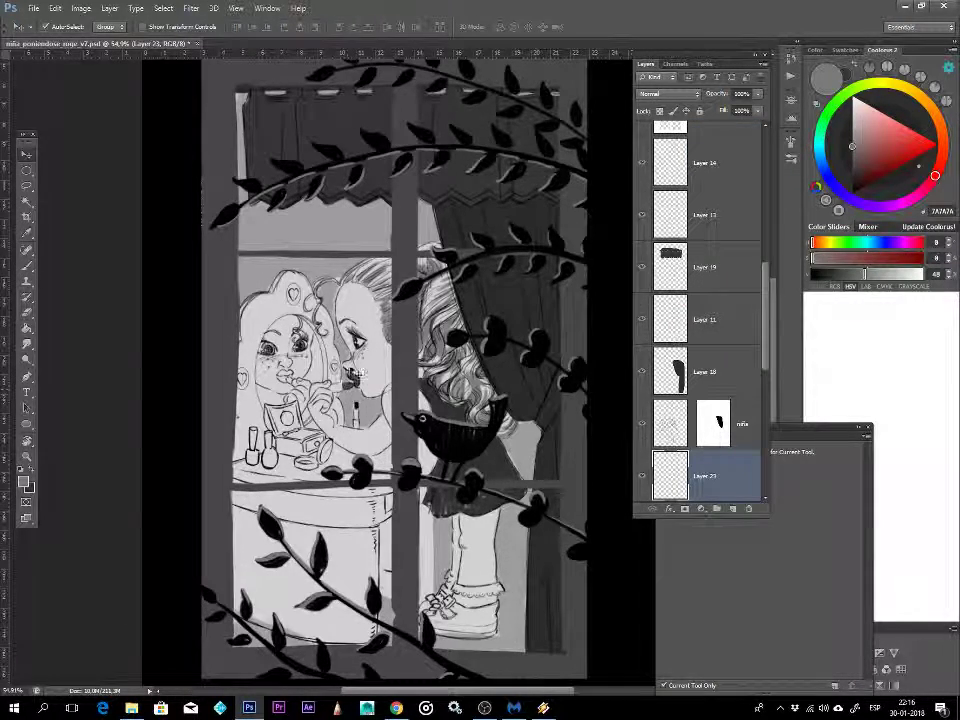
{"action": "key", "text": "b"}
{"action": "left_click", "coordinate": [352, 381], "text": "alt"}
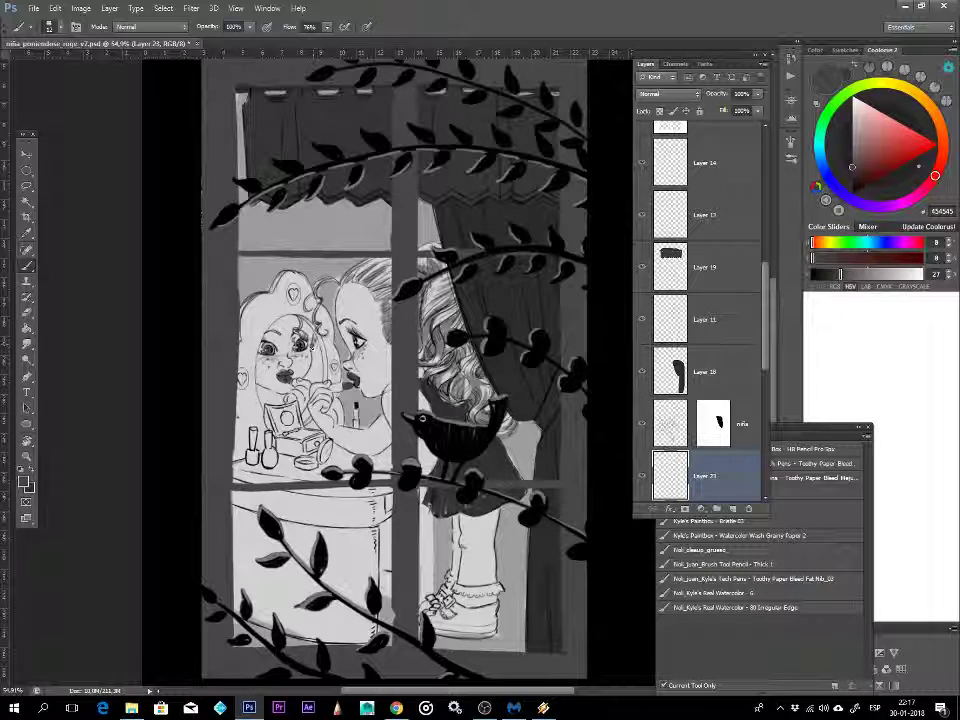
{"action": "left_click", "coordinate": [732, 508]}
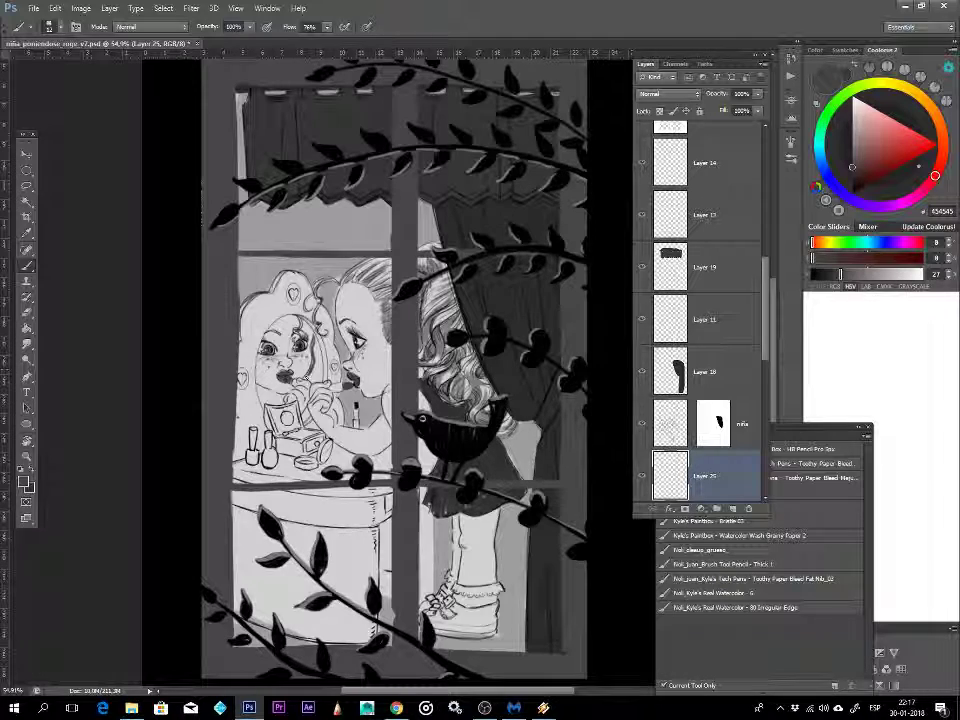
{"action": "left_click_drag", "start_coordinate": [312, 340], "coordinate": [317, 366]}
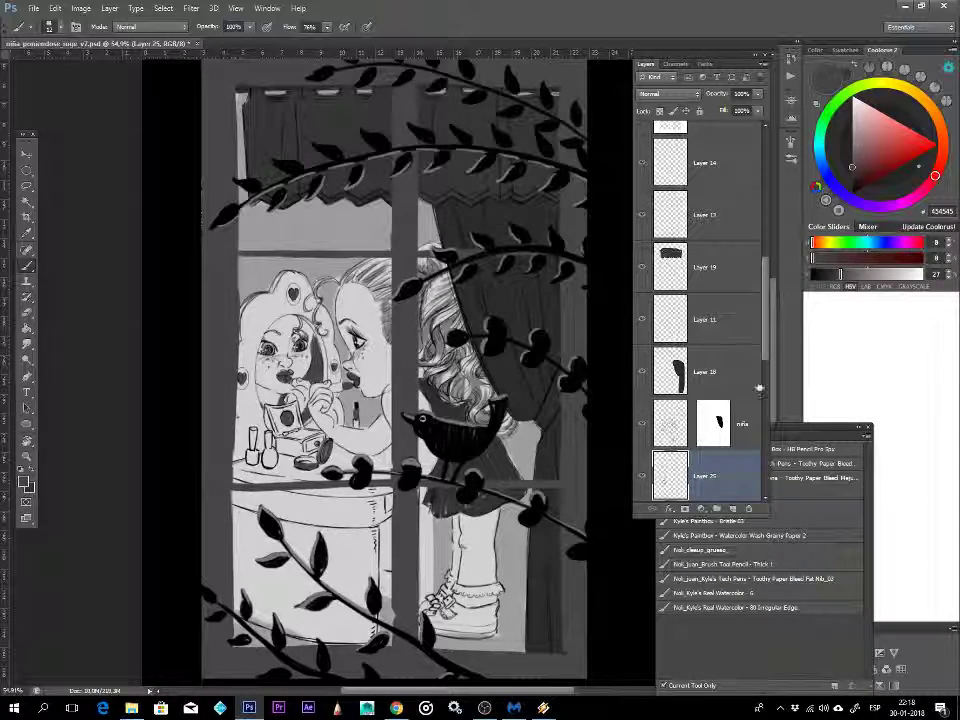
- Create a new Multiply layer below the niña layer and brush 454545 shading on the makeup box with a resized brush
{"action": "left_click", "coordinate": [733, 508]}
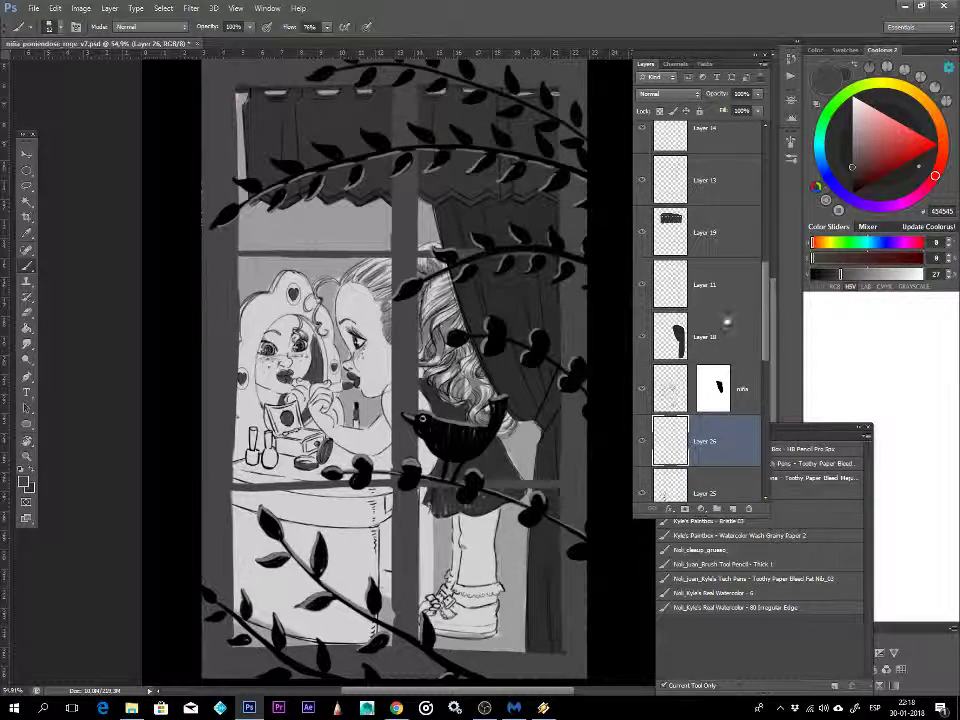
{"action": "left_click", "coordinate": [668, 93]}
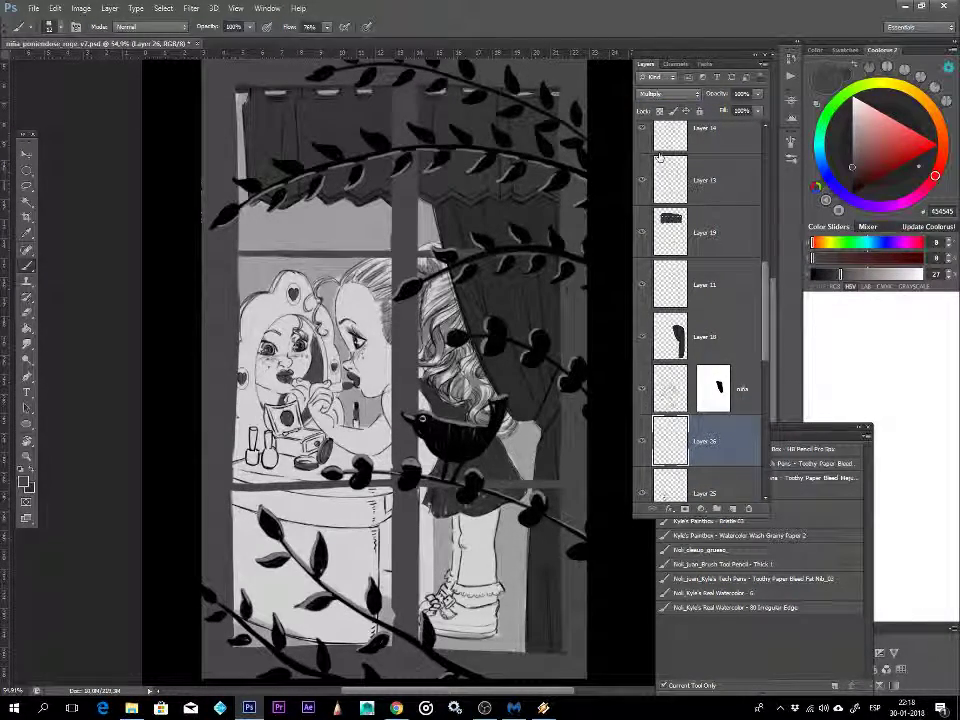
{"action": "right_click", "coordinate": [335, 434], "text": "alt"}
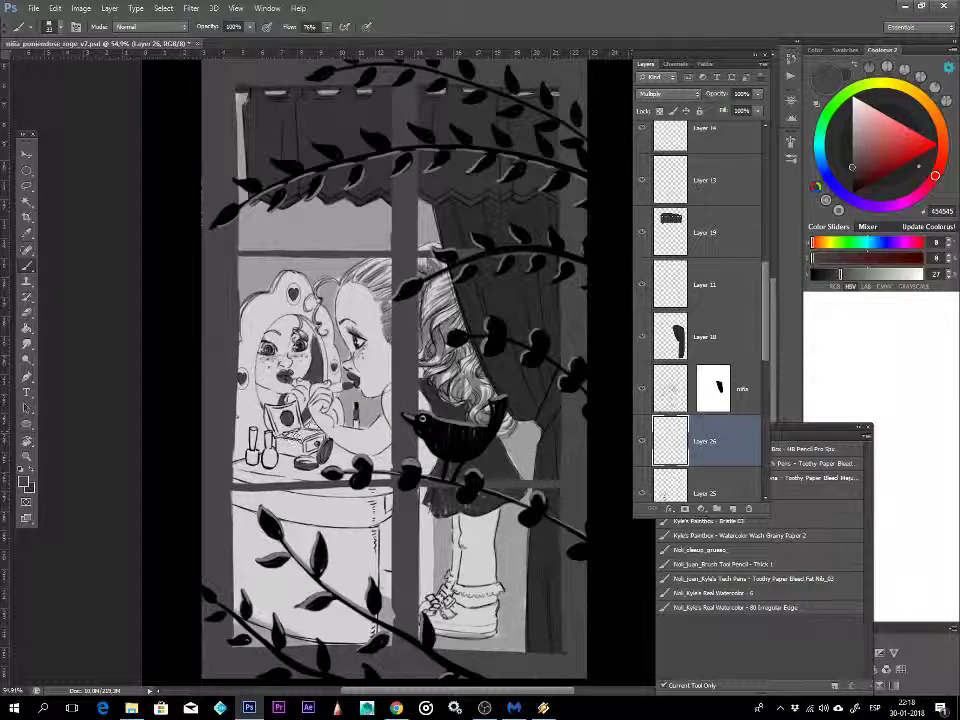
{"action": "right_click", "coordinate": [289, 450], "text": "alt"}
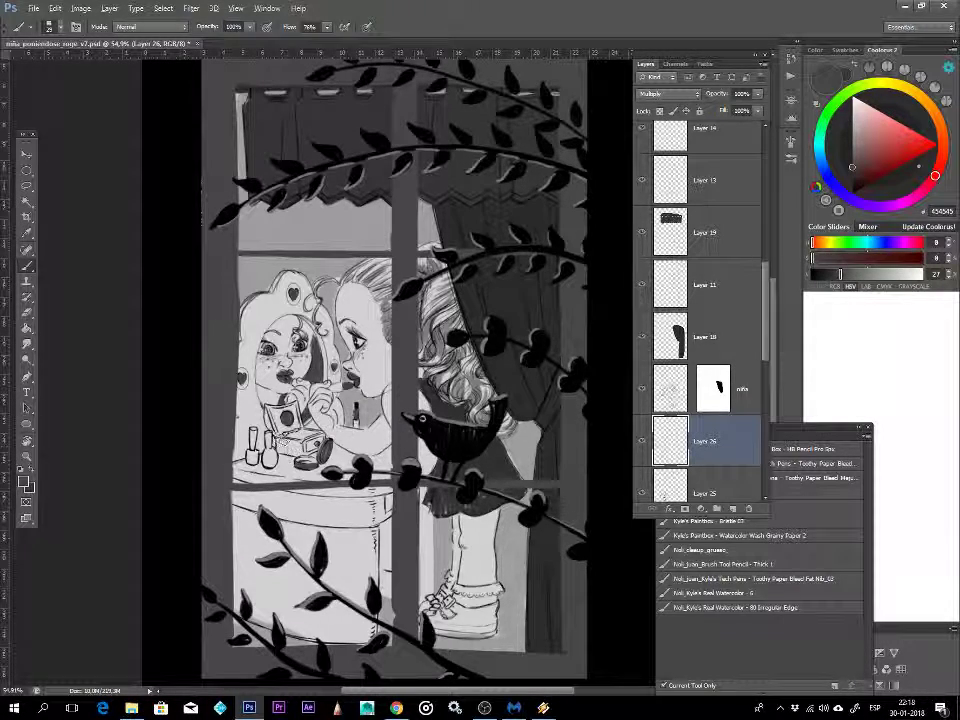
{"action": "left_click_drag", "start_coordinate": [287, 446], "coordinate": [290, 452]}
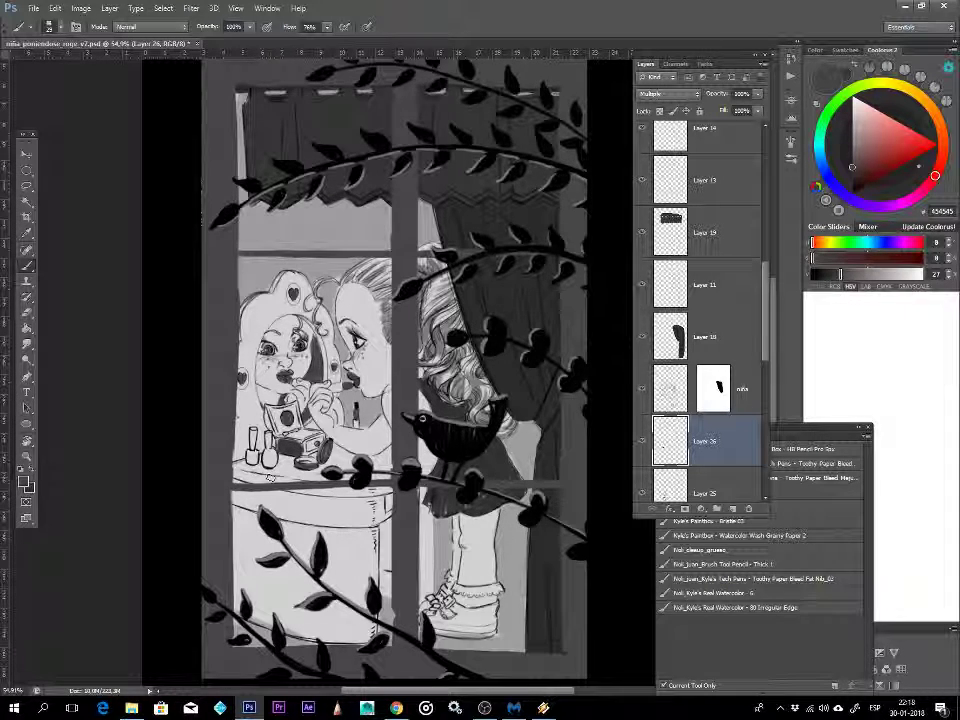
- Lighten the brush gray to B0B0B0 and shade the makeup box, tabletop edge and vanity side on Layer 26
{"action": "left_click_drag", "start_coordinate": [852, 166], "coordinate": [852, 152]}
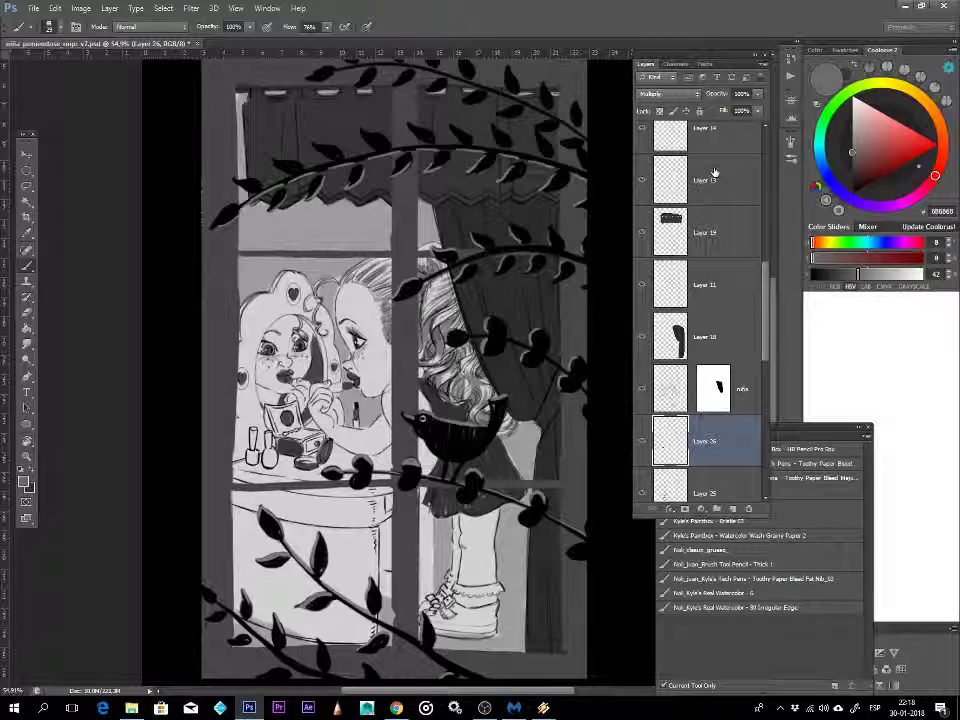
{"action": "left_click", "coordinate": [852, 144]}
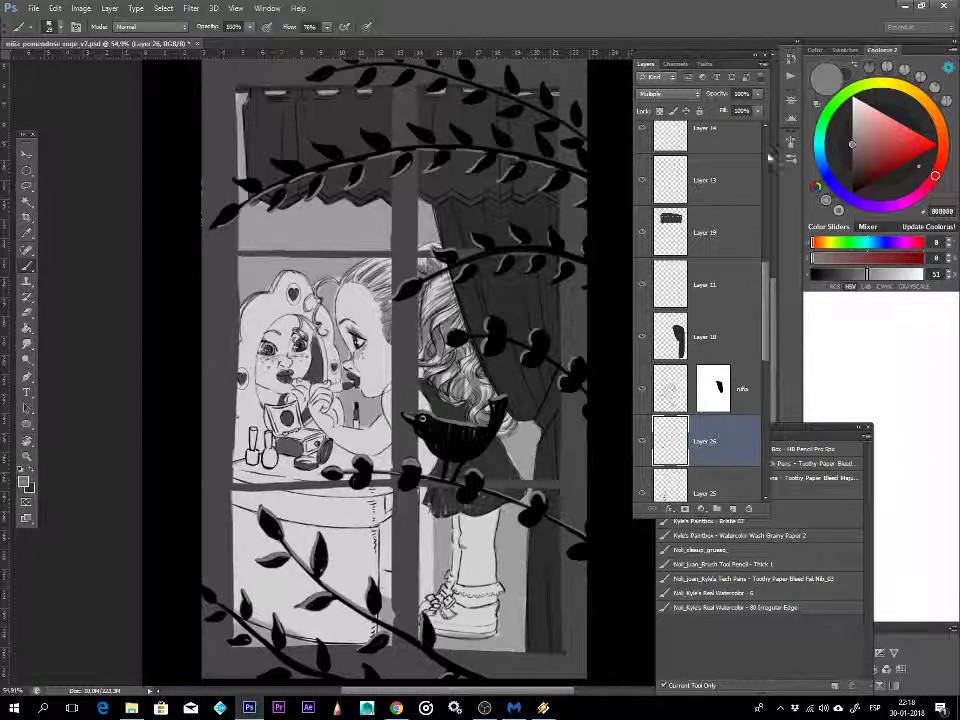
{"action": "left_click", "coordinate": [851, 124]}
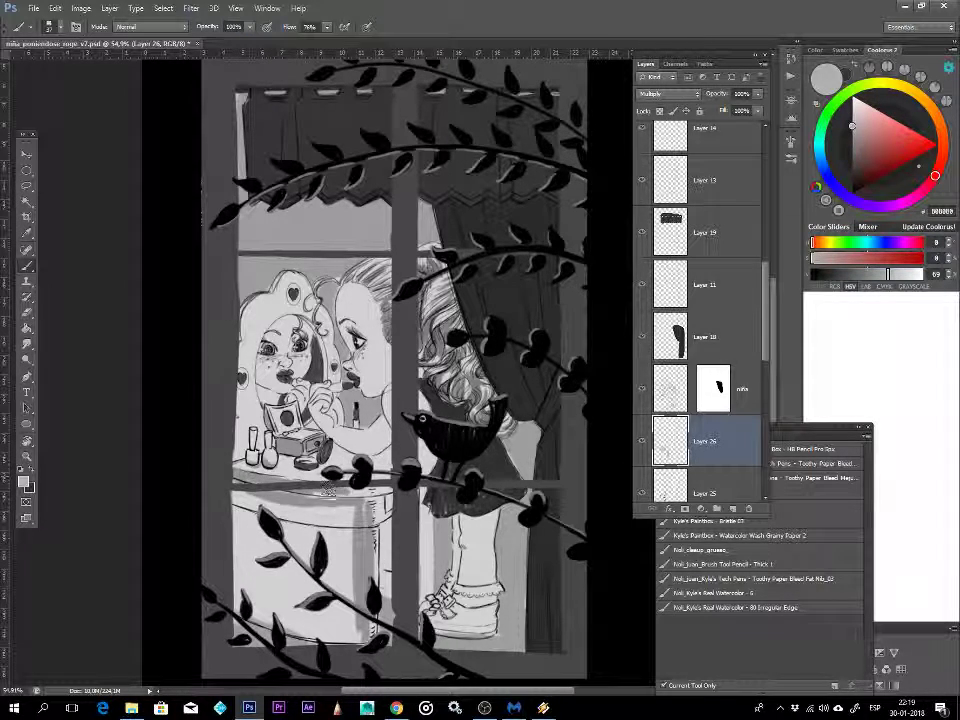
- Brush B0B0B0 shading over the vanity's top edge and whole front on Layer 26
{"action": "left_click_drag", "start_coordinate": [362, 492], "coordinate": [386, 490]}
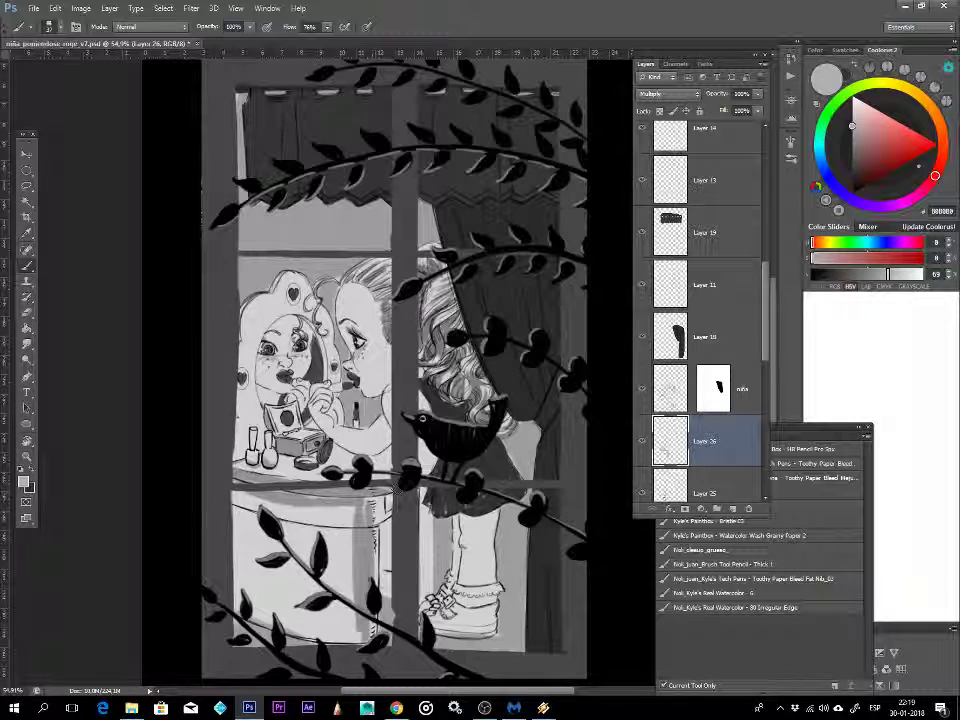
{"action": "left_click_drag", "start_coordinate": [236, 492], "coordinate": [236, 596]}
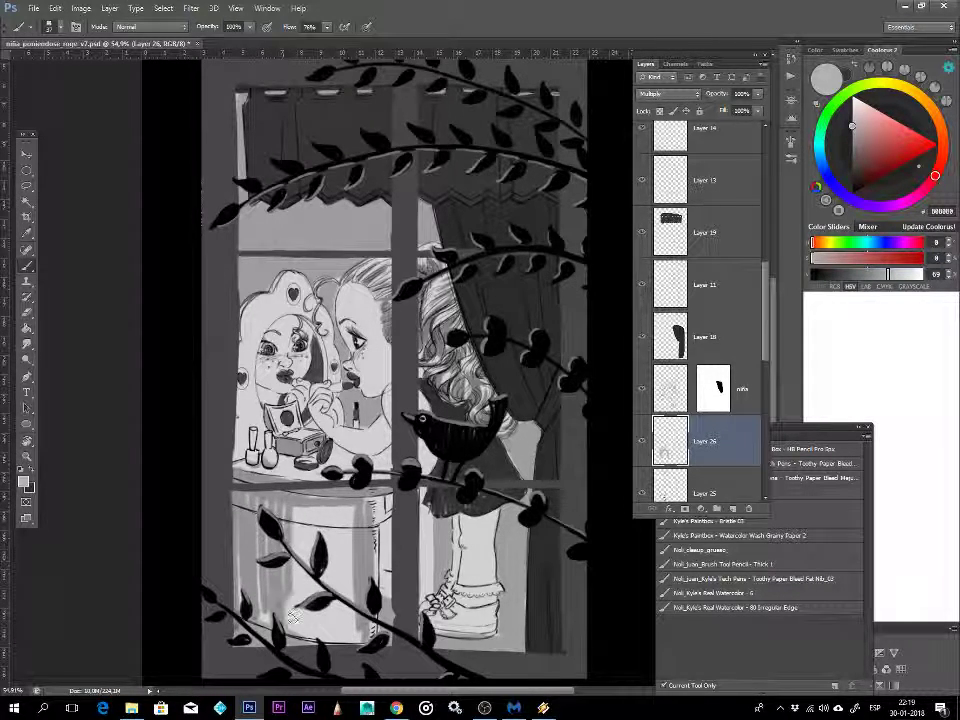
{"action": "left_click_drag", "start_coordinate": [351, 602], "coordinate": [351, 536]}
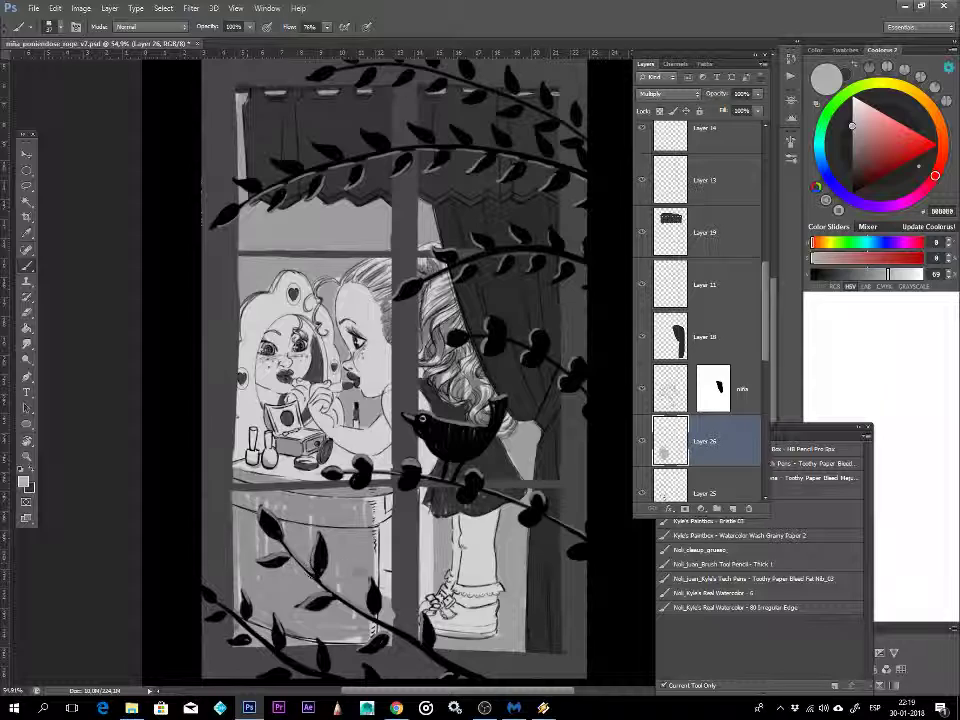
{"action": "left_click_drag", "start_coordinate": [246, 549], "coordinate": [236, 591]}
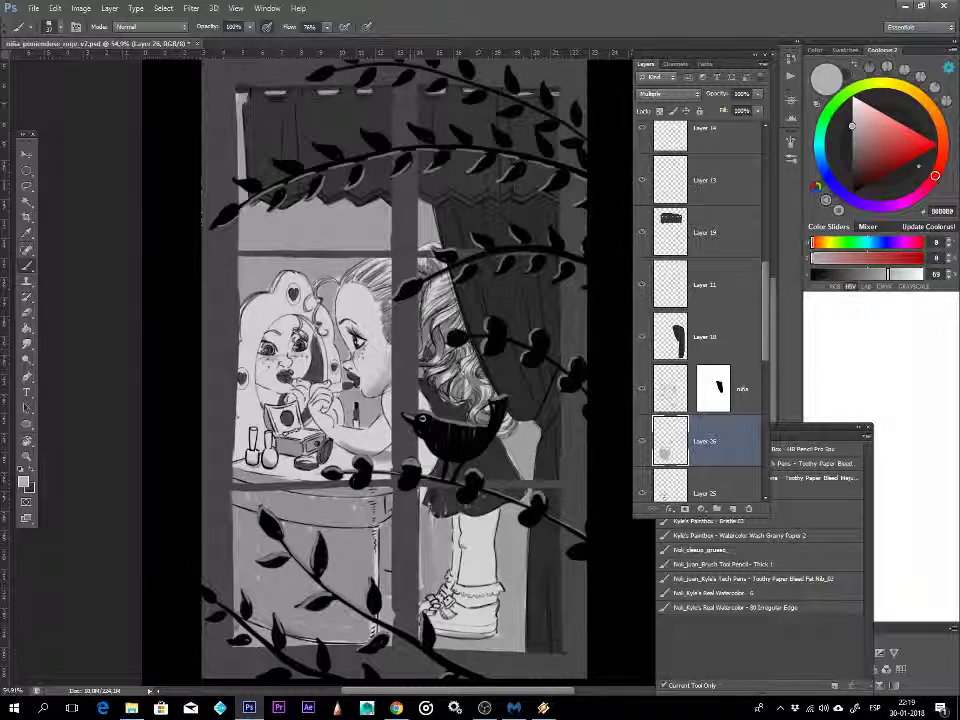
- Add a layer mask to Layer 26 and refine the shading around the girl's jaw by painting black and white on it
{"action": "key", "text": "e"}
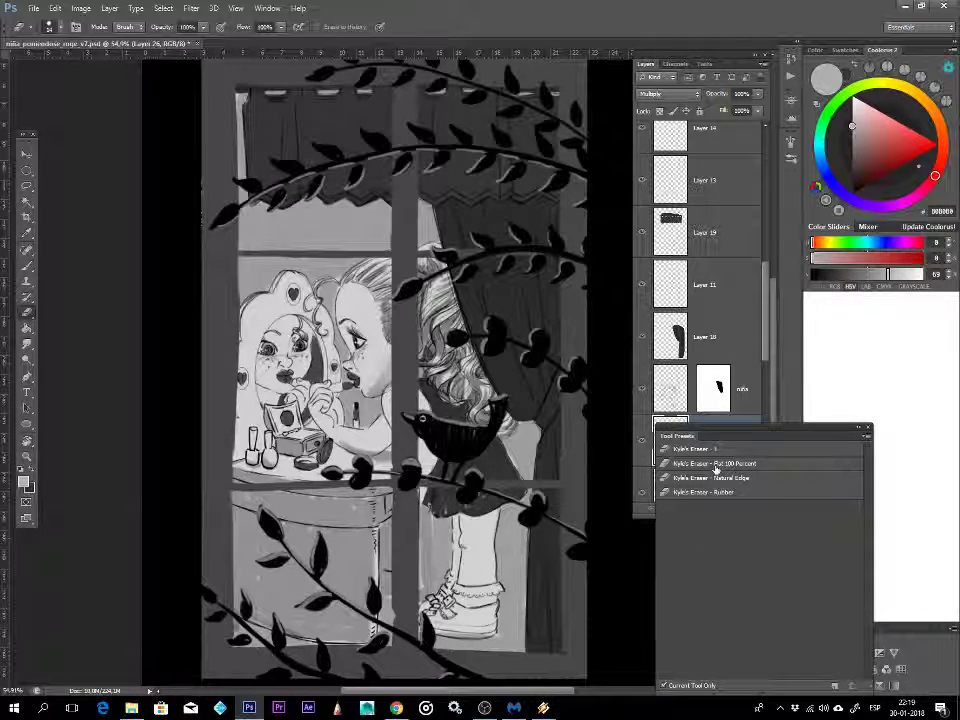
{"action": "left_click_drag", "start_coordinate": [763, 338], "coordinate": [763, 350]}
{"action": "left_click", "coordinate": [686, 511]}
{"action": "key", "text": "b"}
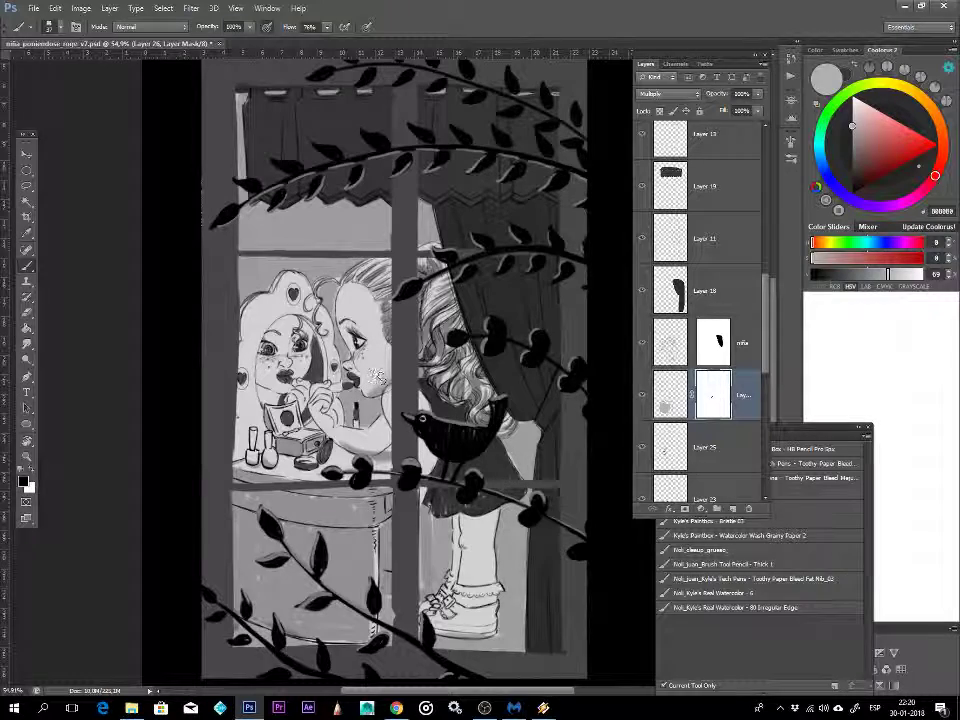
{"action": "key", "text": "x"}
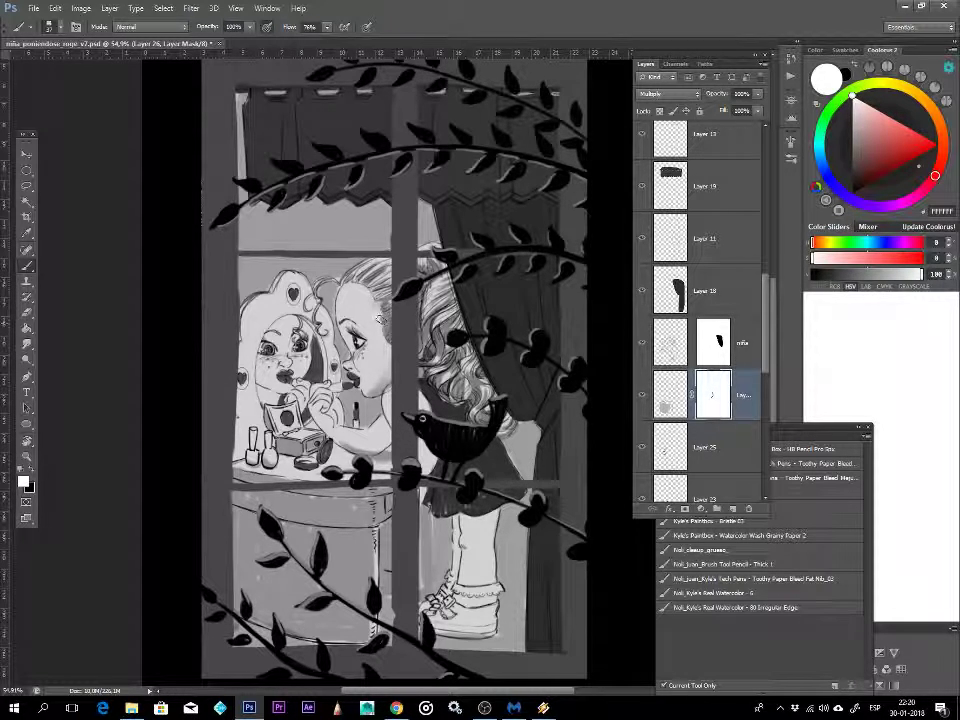
{"action": "key", "text": "x"}
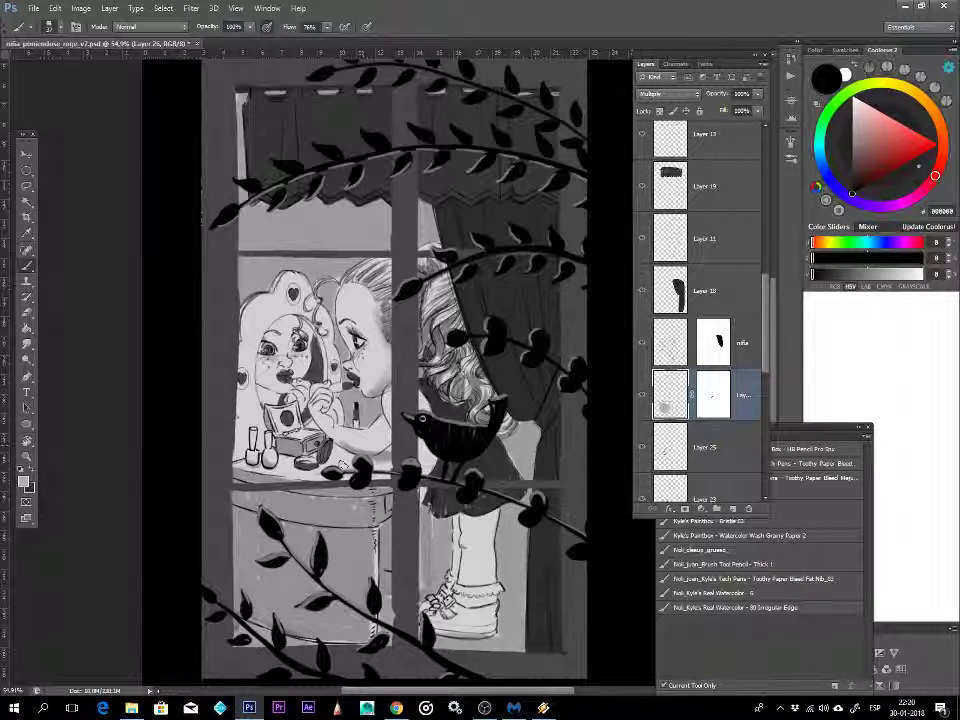
- Undo the trial inversion of Layer 26's mask and the recent strokes, and fill the layer with gray B0B0B0
{"action": "left_click", "coordinate": [713, 393]}
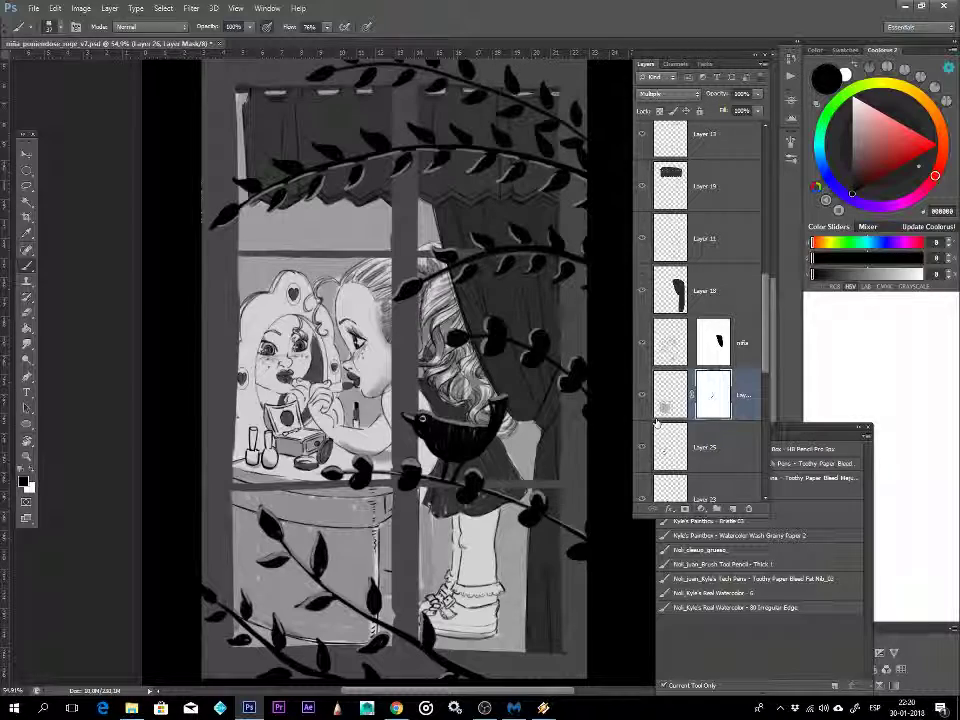
{"action": "key", "text": "ctrl+i"}
{"action": "key", "text": "ctrl+z"}
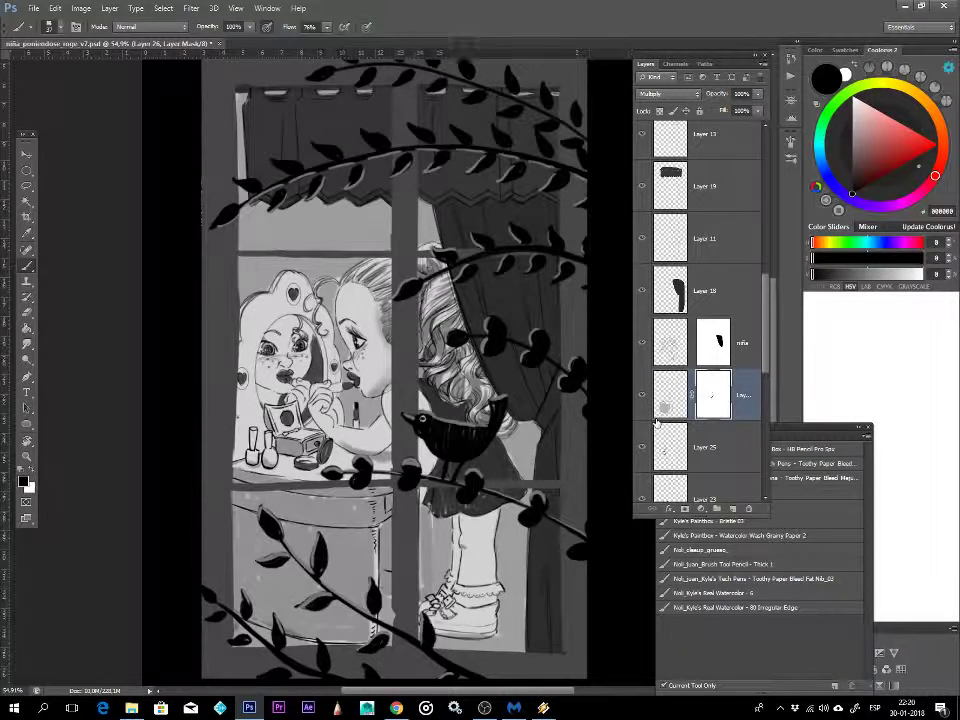
{"action": "key", "text": "ctrl+alt+z"}
{"action": "key", "text": "ctrl+alt+z"}
{"action": "key", "text": "ctrl+alt+z"}
{"action": "key", "text": "ctrl+alt+z"}
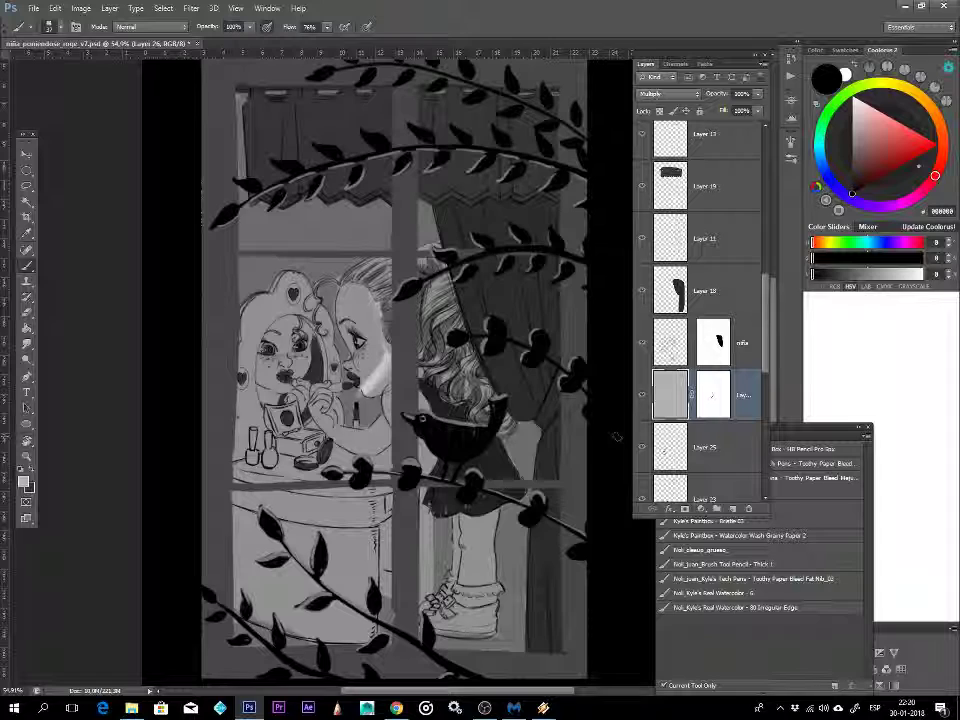
- Clear the strokes from Layer 26's mask and invert it to solid black to hide the gray fill
{"action": "left_click", "coordinate": [713, 400]}
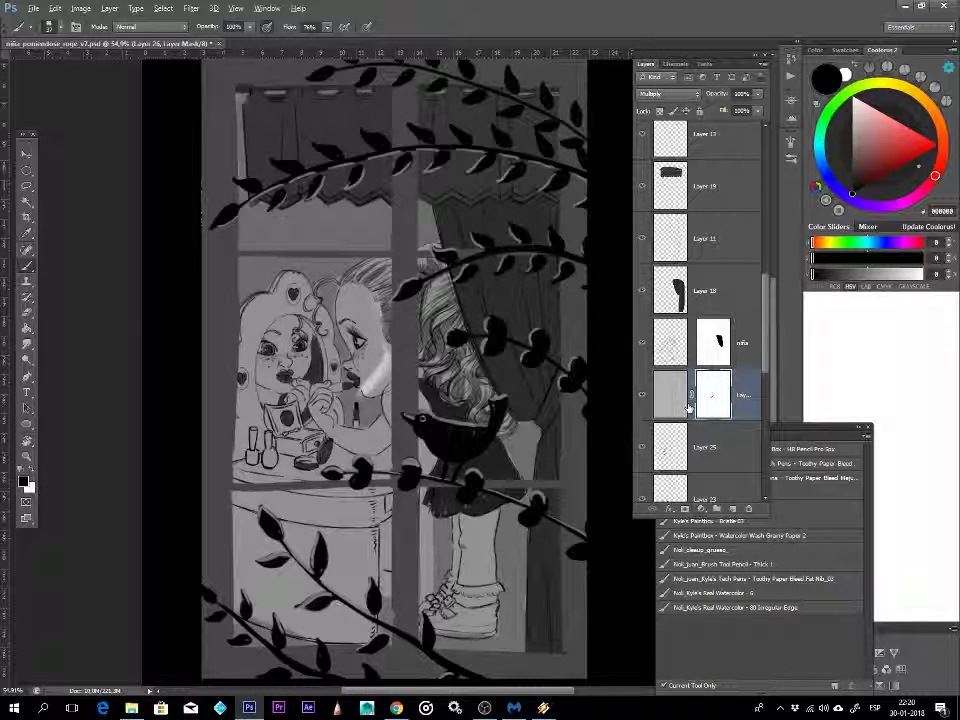
{"action": "key", "text": "ctrl+i"}
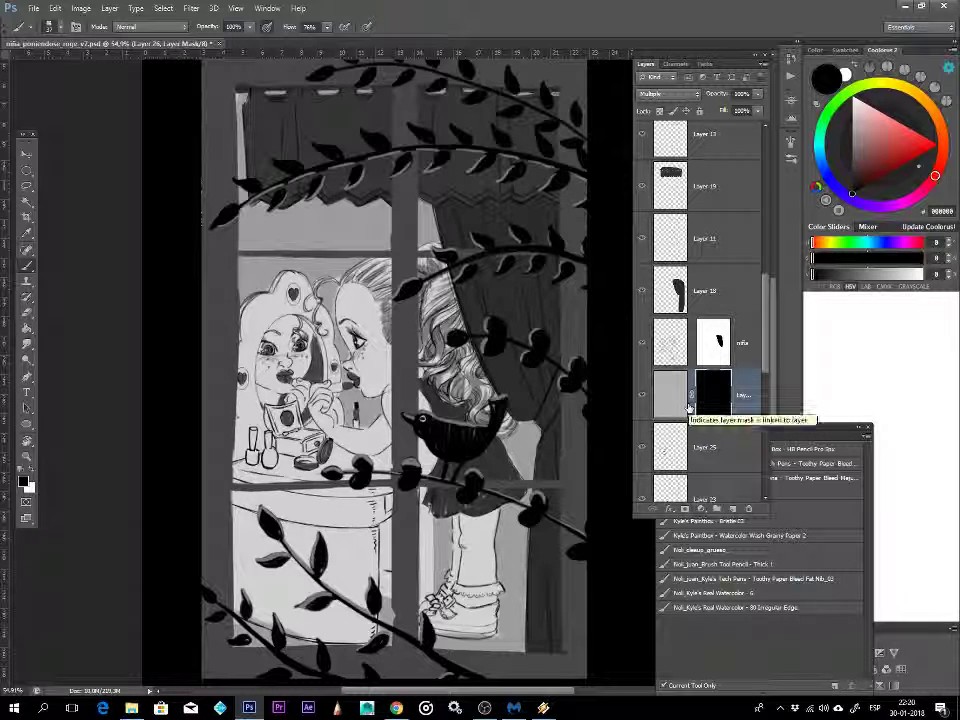
{"action": "key", "text": "ctrl+i"}
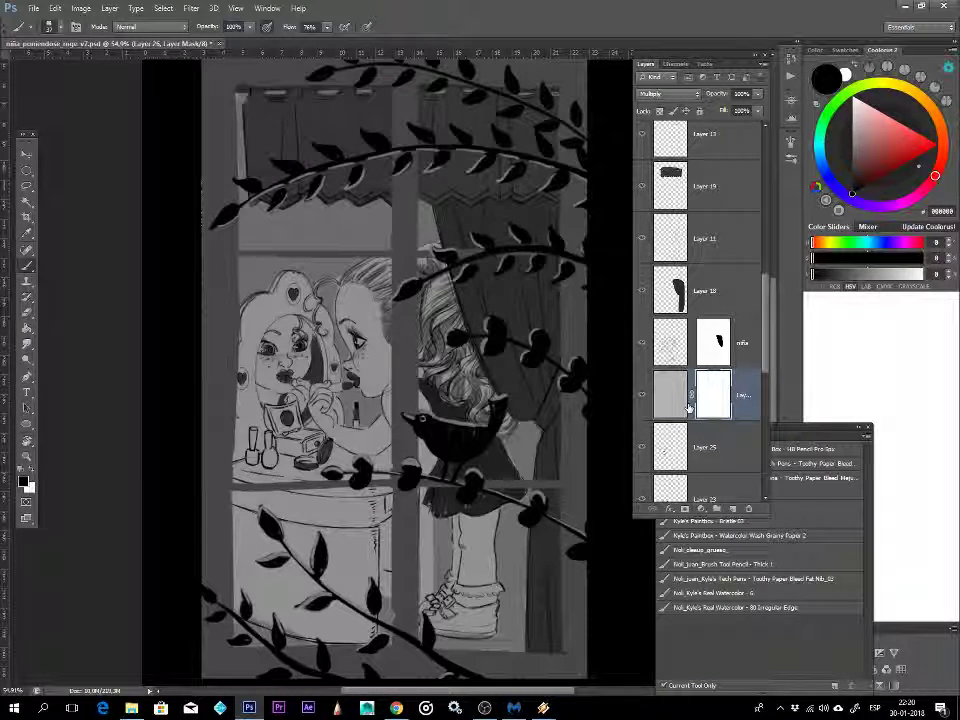
{"action": "key", "text": "ctrl+i"}
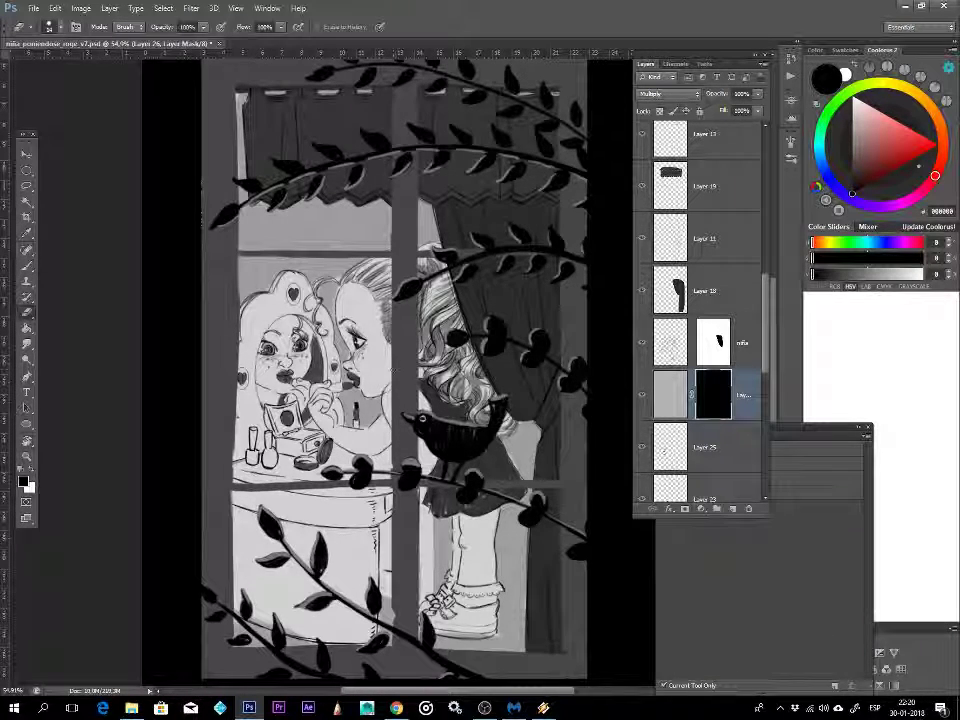
- Paint white on Layer 26's mask to reveal shading along the girl's jaw and cheek, trimming its edges with black
{"action": "key", "text": "x"}
{"action": "left_click", "coordinate": [391, 376]}
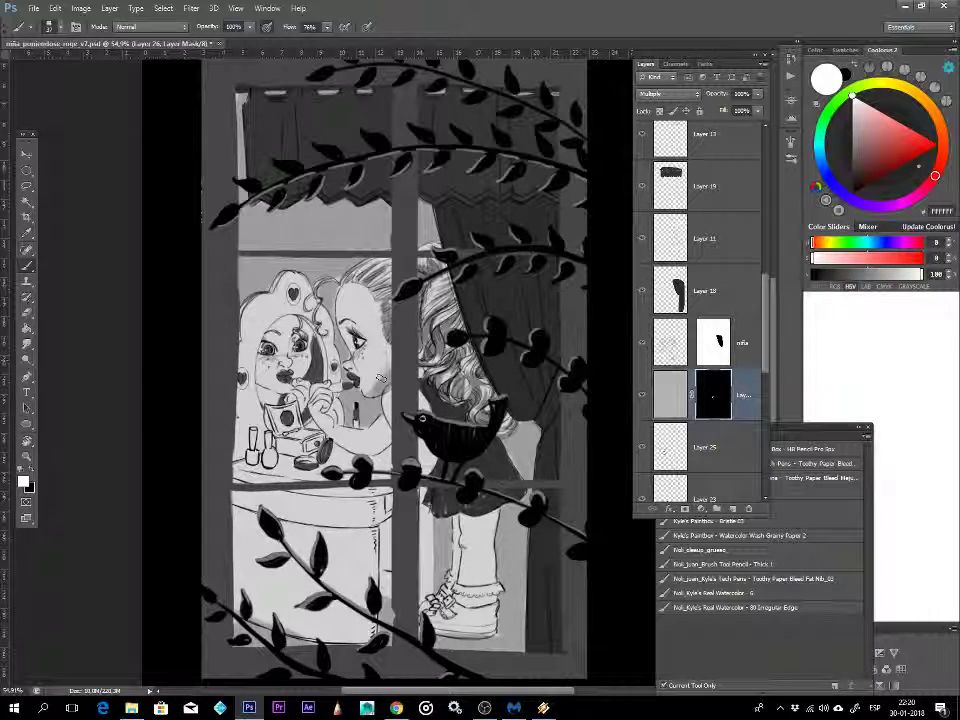
{"action": "key", "text": "x"}
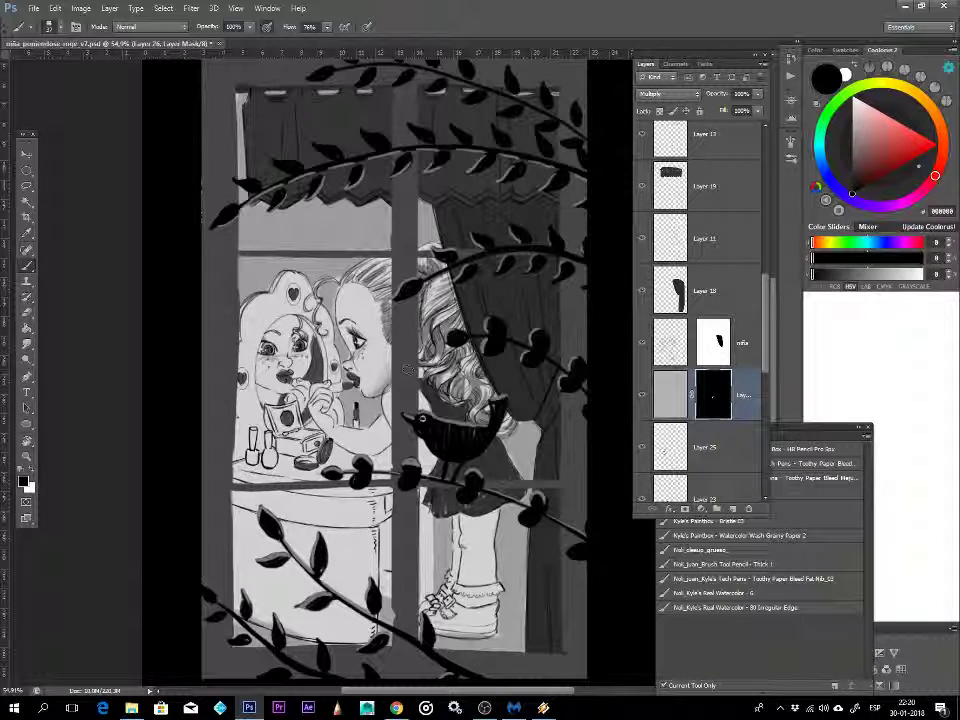
{"action": "key", "text": "x"}
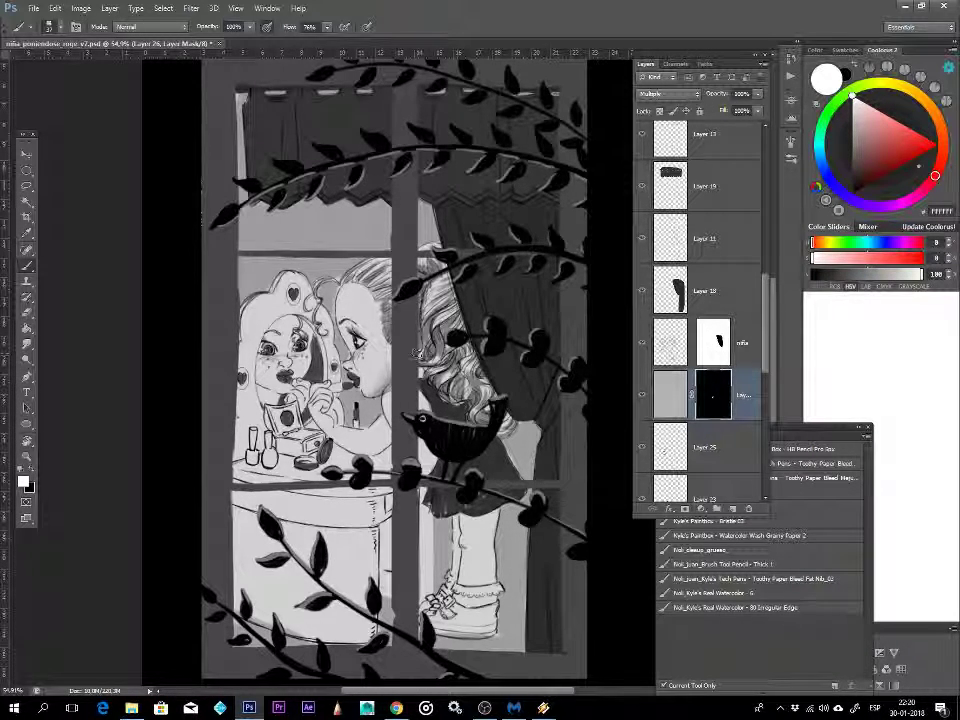
{"action": "left_click_drag", "start_coordinate": [417, 354], "coordinate": [385, 386]}
{"action": "key", "text": "x"}
{"action": "left_click_drag", "start_coordinate": [364, 371], "coordinate": [352, 371]}
- Refine the shading on the girl's face and extend it to her temple and hairline, painting black and white on Layer 26's mask
{"action": "key", "text": "x"}
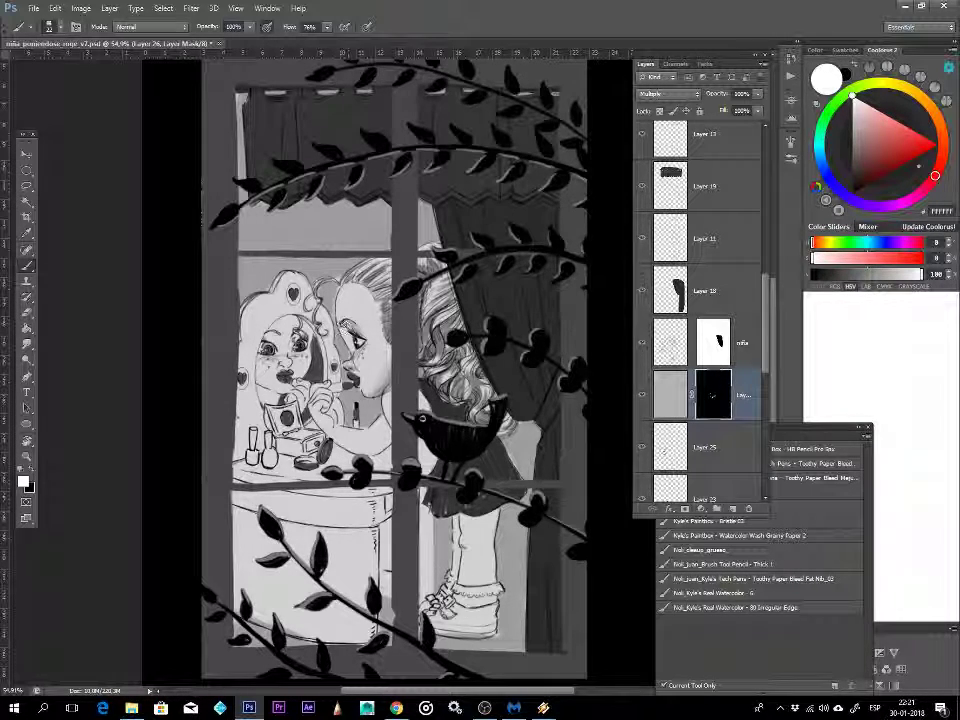
{"action": "left_click", "coordinate": [31, 470]}
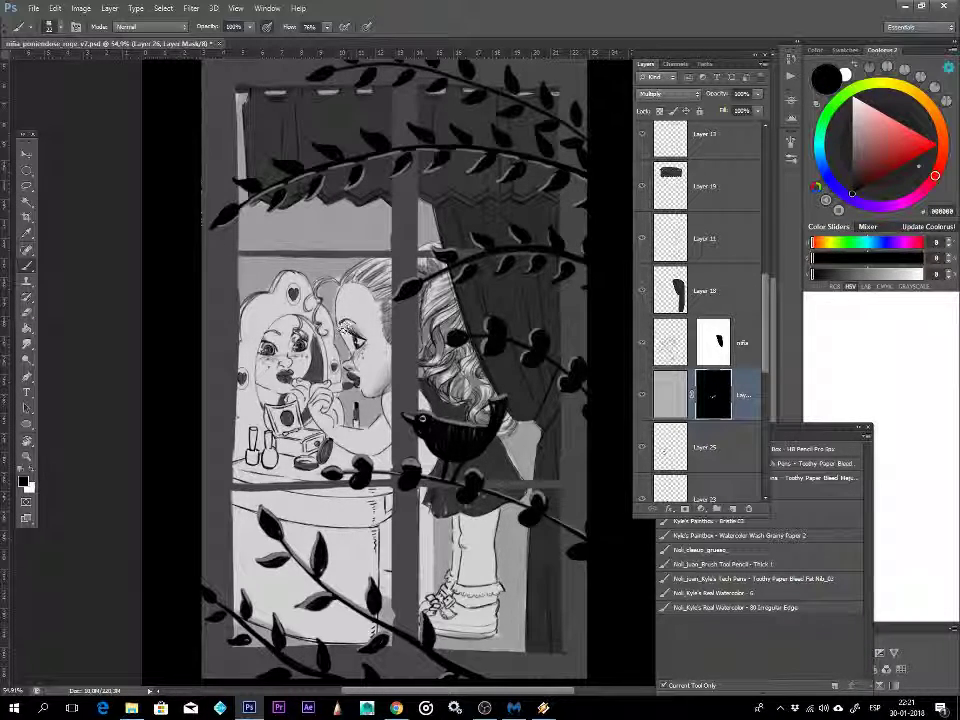
{"action": "key", "text": "x"}
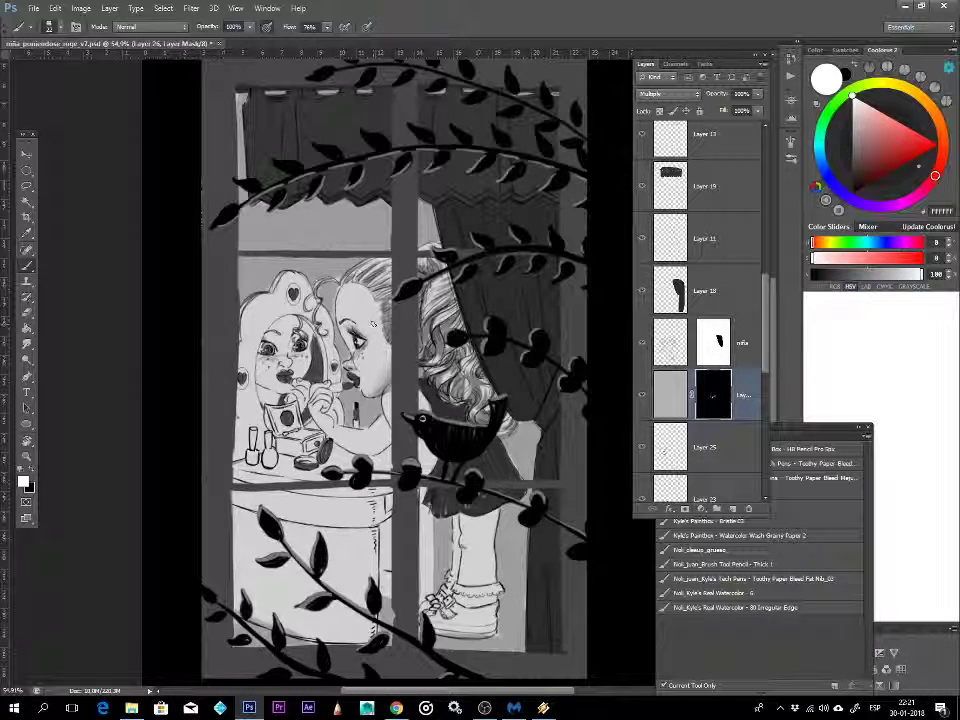
{"action": "key", "text": "x"}
{"action": "left_click_drag", "start_coordinate": [380, 301], "coordinate": [400, 305]}
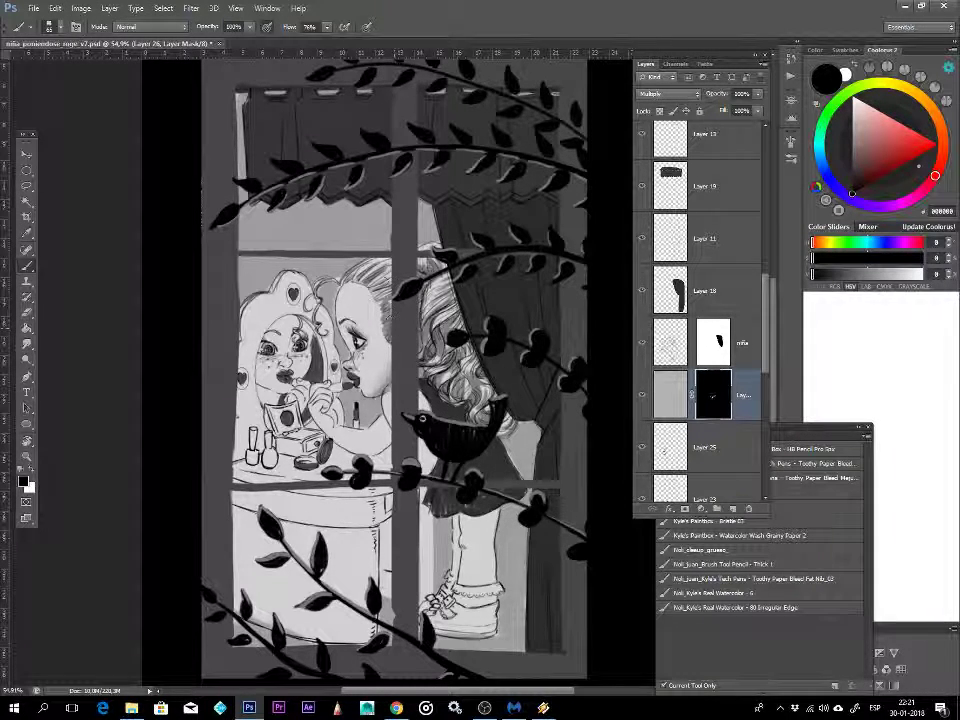
{"action": "left_click_drag", "start_coordinate": [378, 283], "coordinate": [382, 350]}
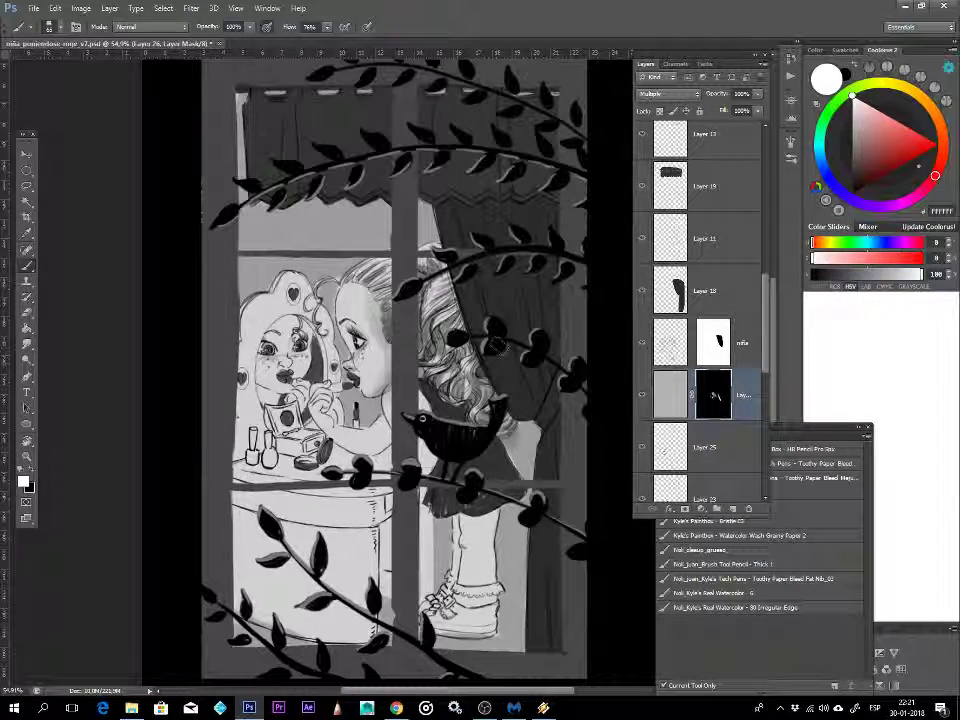
- Paint white on Layer 26's mask to shade the girl's back, dress and legs, cleaning up the lit areas of the legs with black
{"action": "left_click_drag", "start_coordinate": [535, 425], "coordinate": [516, 470]}
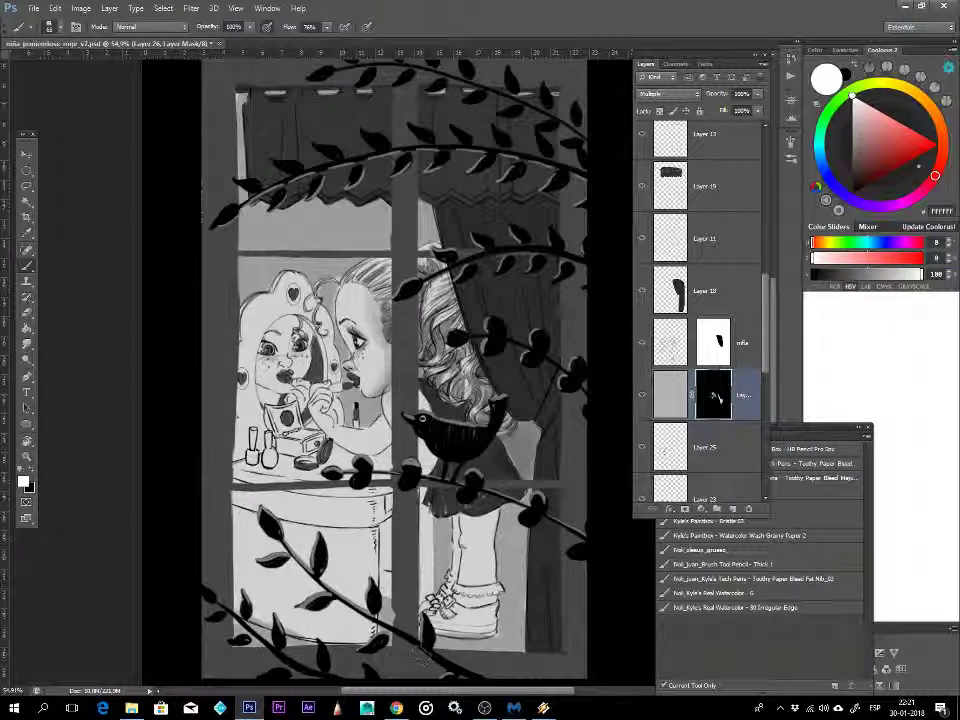
{"action": "left_click_drag", "start_coordinate": [430, 467], "coordinate": [428, 395]}
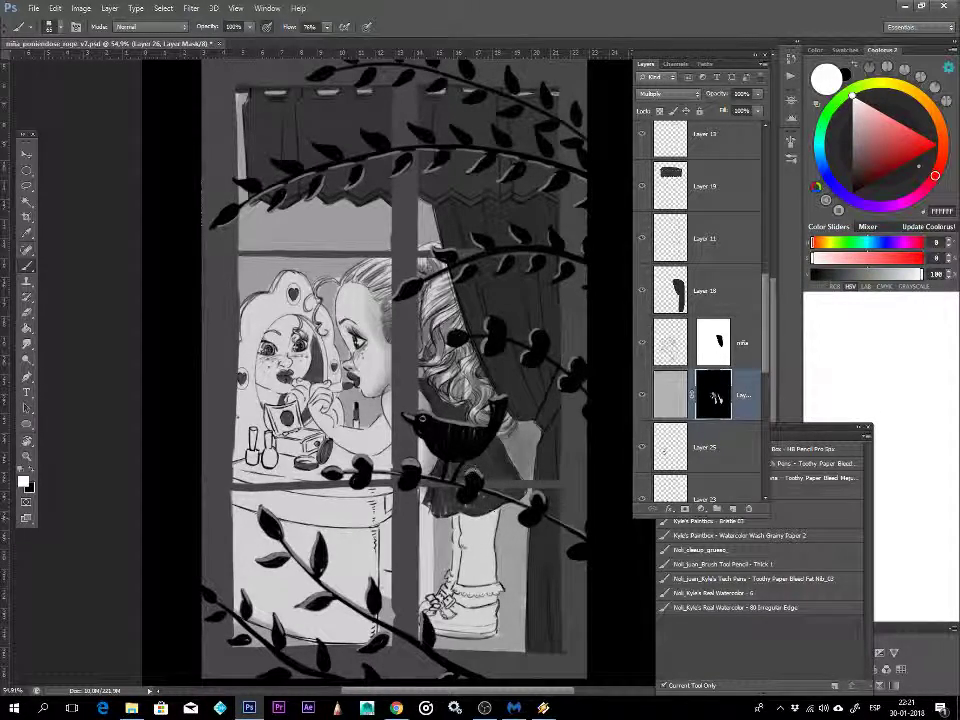
{"action": "left_click_drag", "start_coordinate": [500, 485], "coordinate": [470, 485]}
{"action": "left_click_drag", "start_coordinate": [457, 561], "coordinate": [449, 582]}
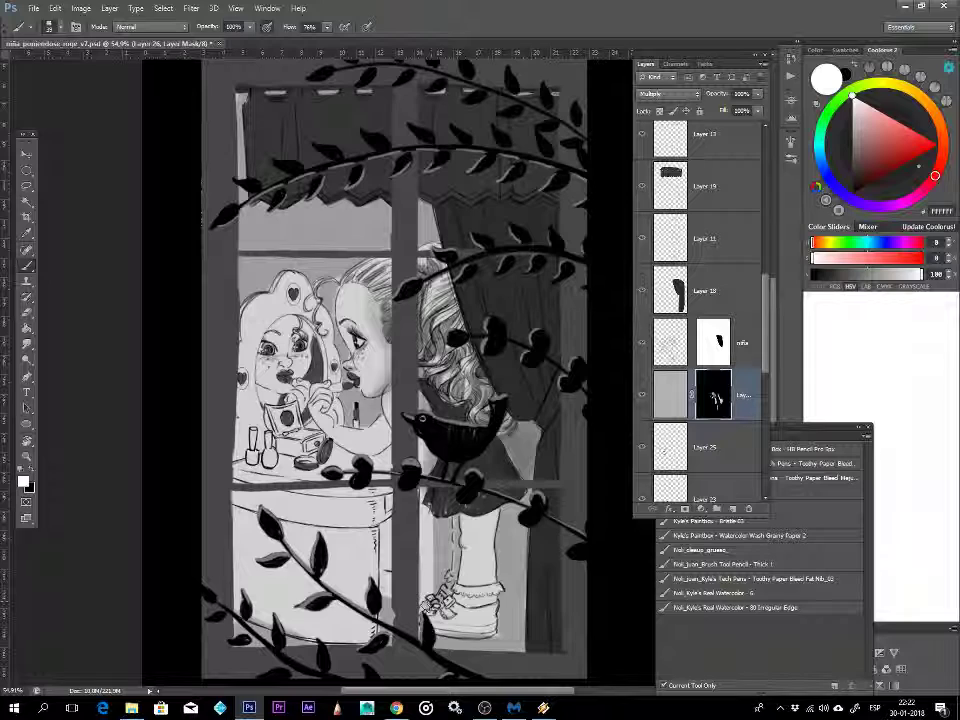
{"action": "left_click_drag", "start_coordinate": [471, 520], "coordinate": [467, 593]}
{"action": "left_click_drag", "start_coordinate": [491, 518], "coordinate": [488, 557]}
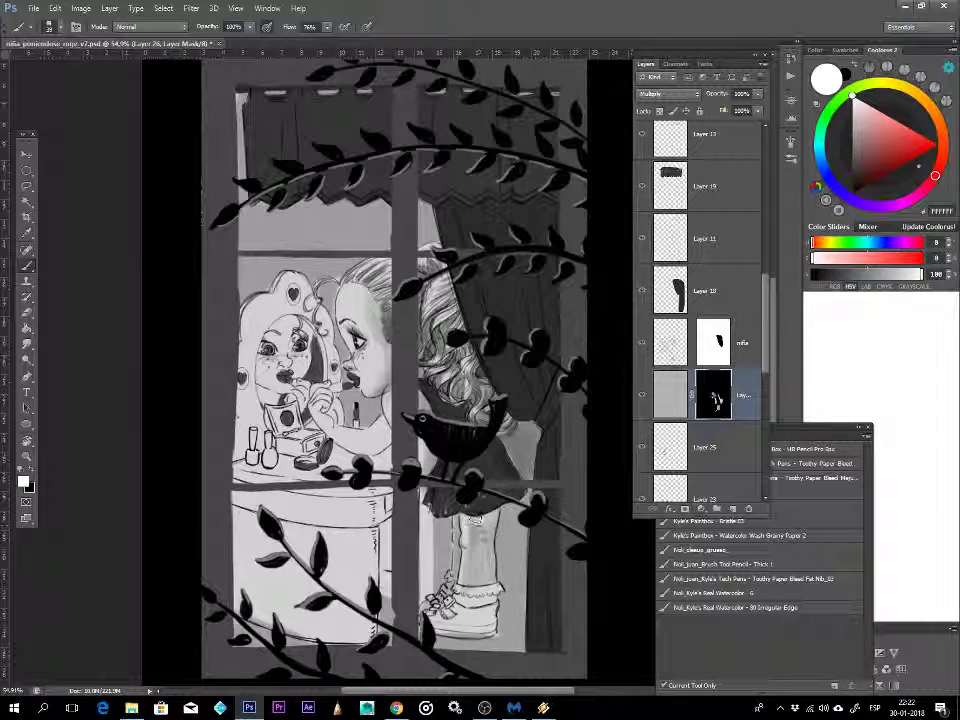
{"action": "key", "text": "x"}
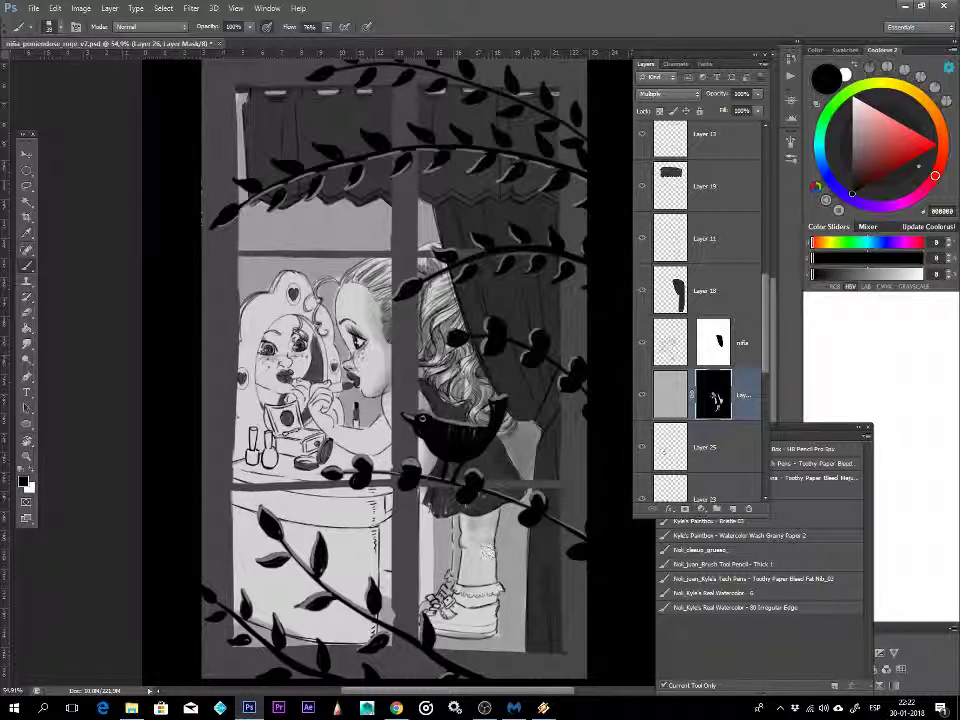
{"action": "key", "text": "x"}
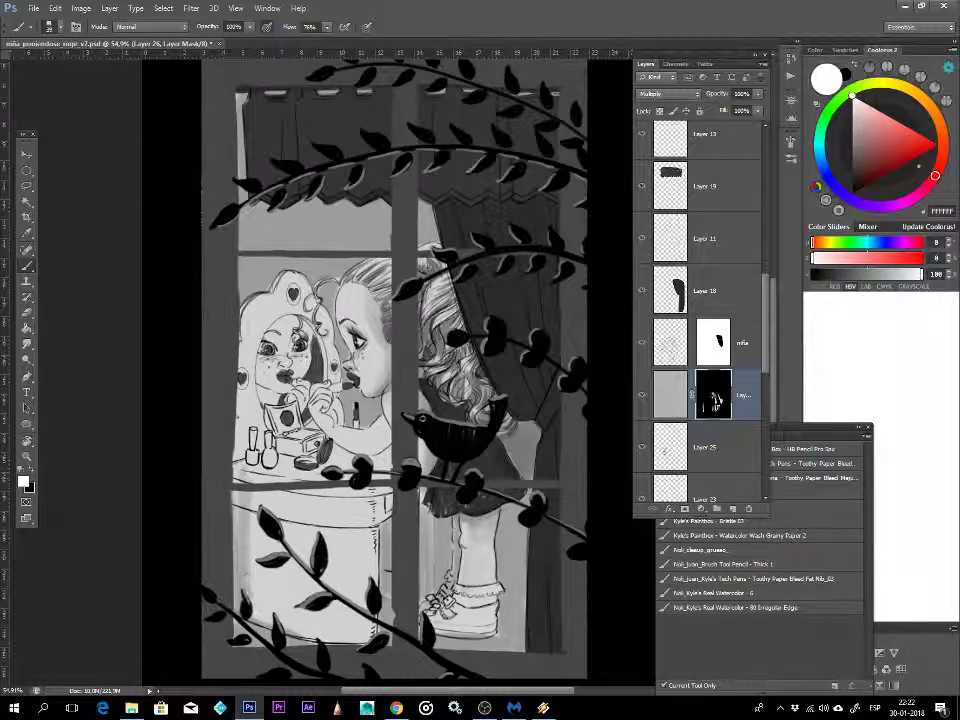
- Paint white on Layer 26's mask to shade the front and side of the vanity
{"action": "left_click_drag", "start_coordinate": [261, 624], "coordinate": [265, 553]}
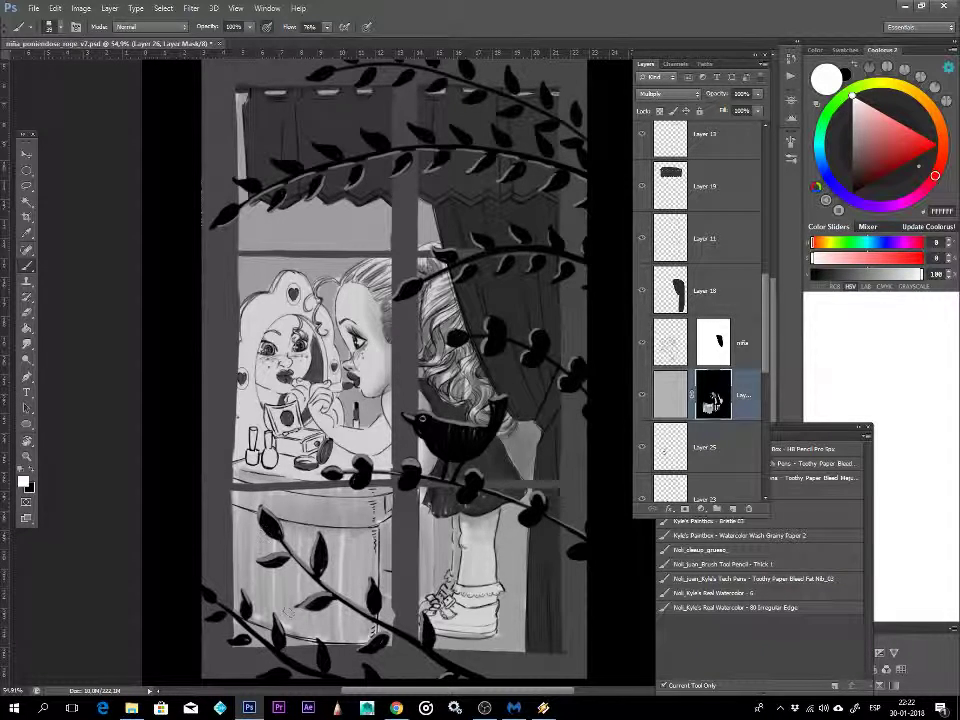
{"action": "mouse_move", "coordinate": [298, 598]}
{"action": "left_mouse_down"}
{"action": "mouse_move", "coordinate": [268, 580]}
{"action": "mouse_move", "coordinate": [287, 568]}
{"action": "left_mouse_up"}
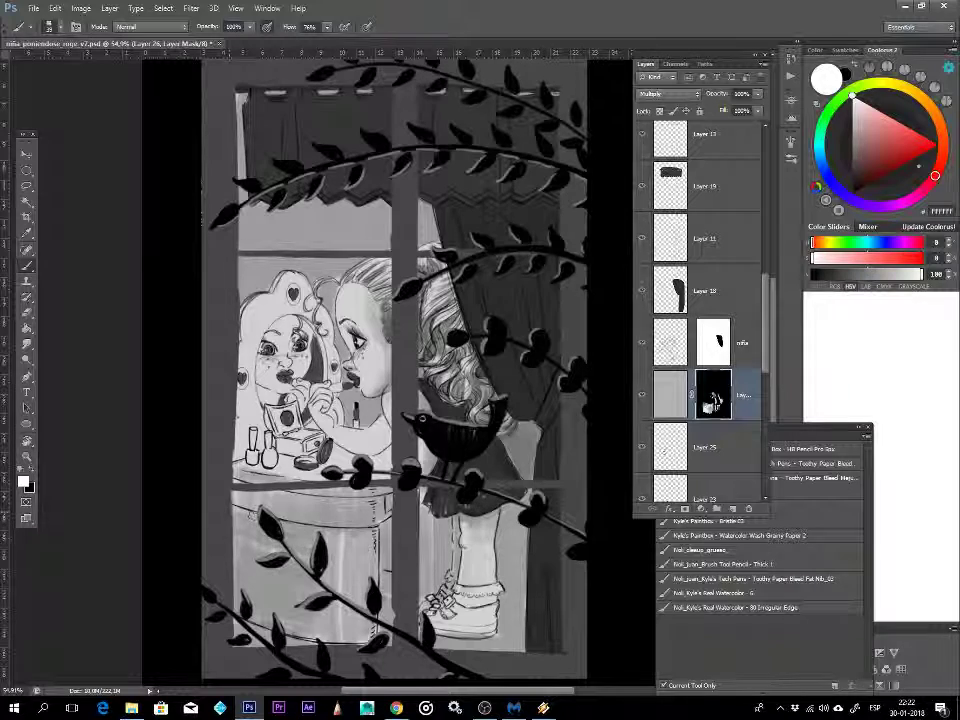
{"action": "left_click_drag", "start_coordinate": [342, 540], "coordinate": [372, 547]}
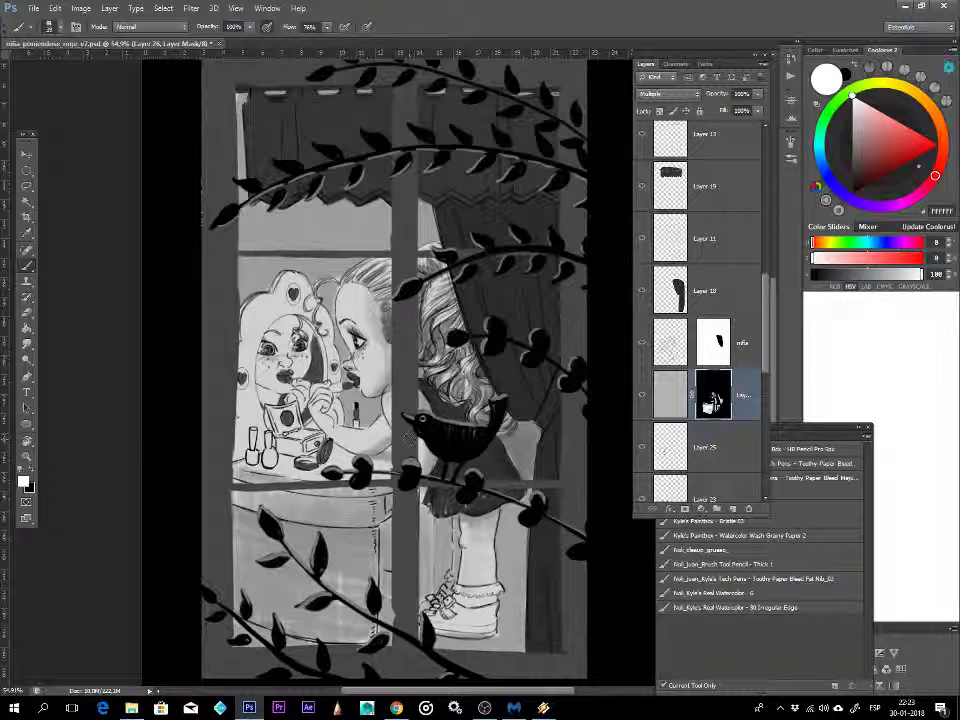
- Shade the girl's arm and hand and her reflection in the mirror on Layer 26's mask, varying the brush size
{"action": "left_click_drag", "start_coordinate": [356, 428], "coordinate": [343, 428], "text": "alt"}
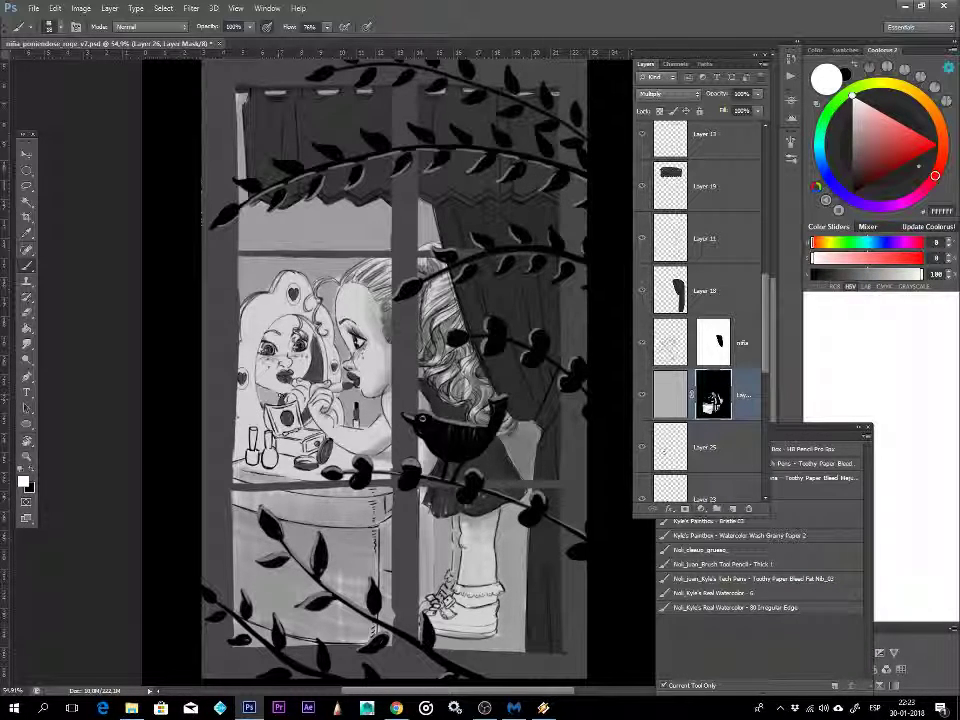
{"action": "left_click_drag", "start_coordinate": [277, 361], "coordinate": [291, 361]}
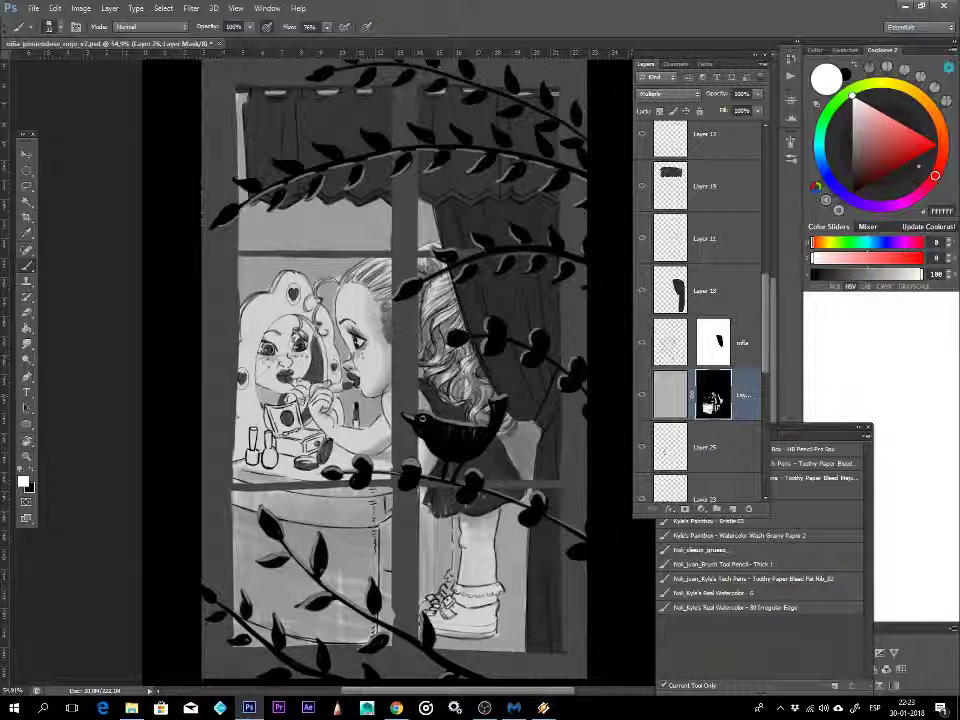
{"action": "left_click_drag", "start_coordinate": [345, 416], "coordinate": [331, 416]}
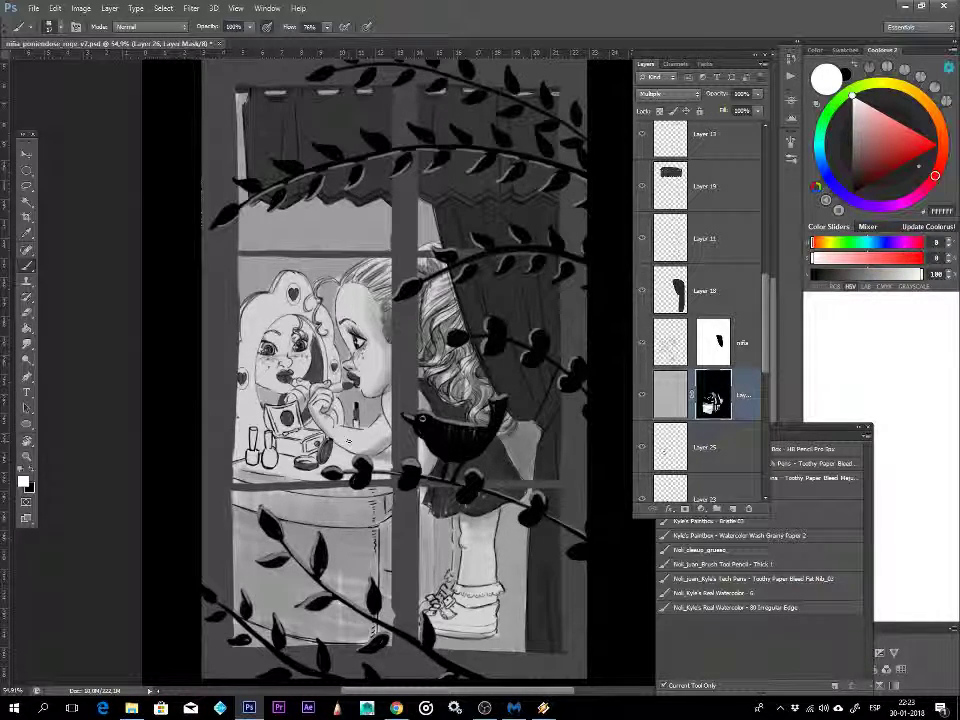
{"action": "left_click_drag", "start_coordinate": [298, 372], "coordinate": [324, 372]}
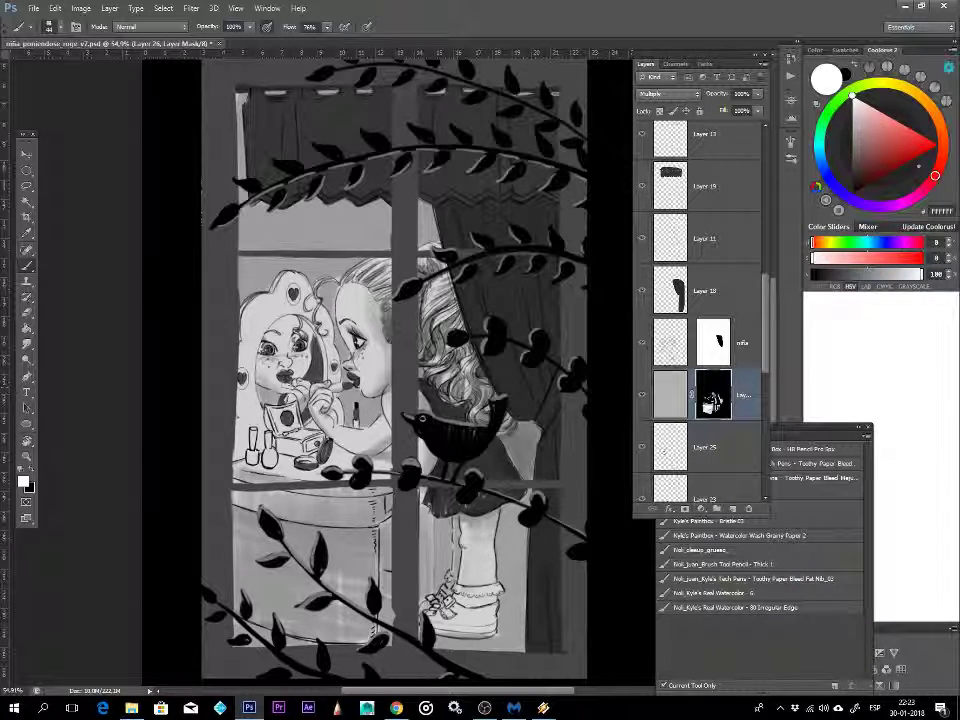
{"action": "left_click_drag", "start_coordinate": [294, 358], "coordinate": [284, 358]}
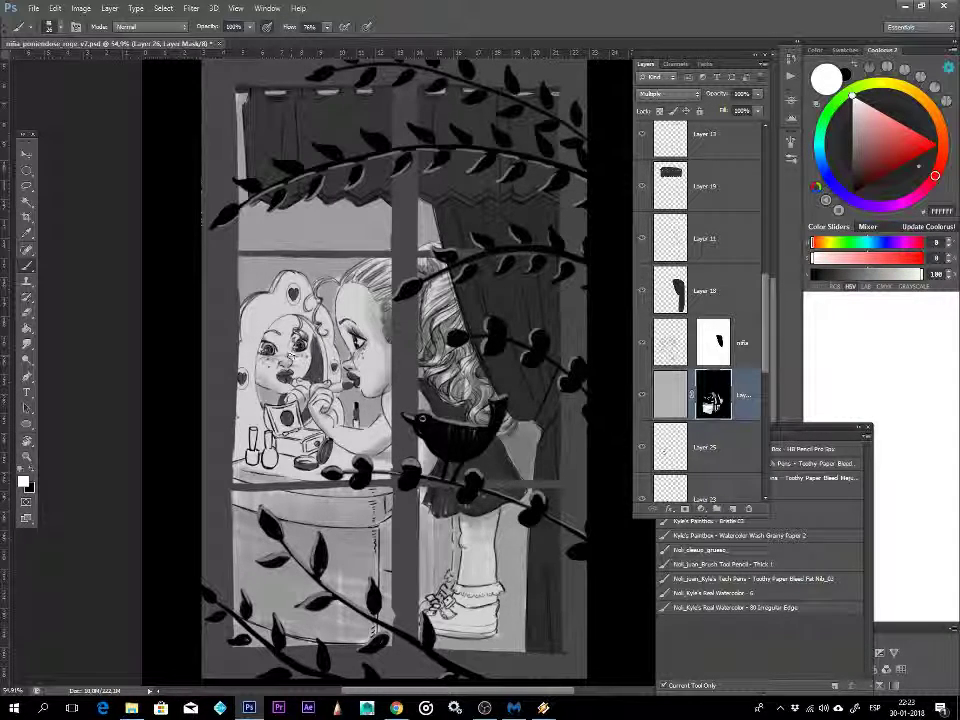
- Shade the makeup boxes and nail polish bottles on the vanity on Layer 26's mask, touching up the shading with black
{"action": "key", "text": "x"}
{"action": "key", "text": "e"}
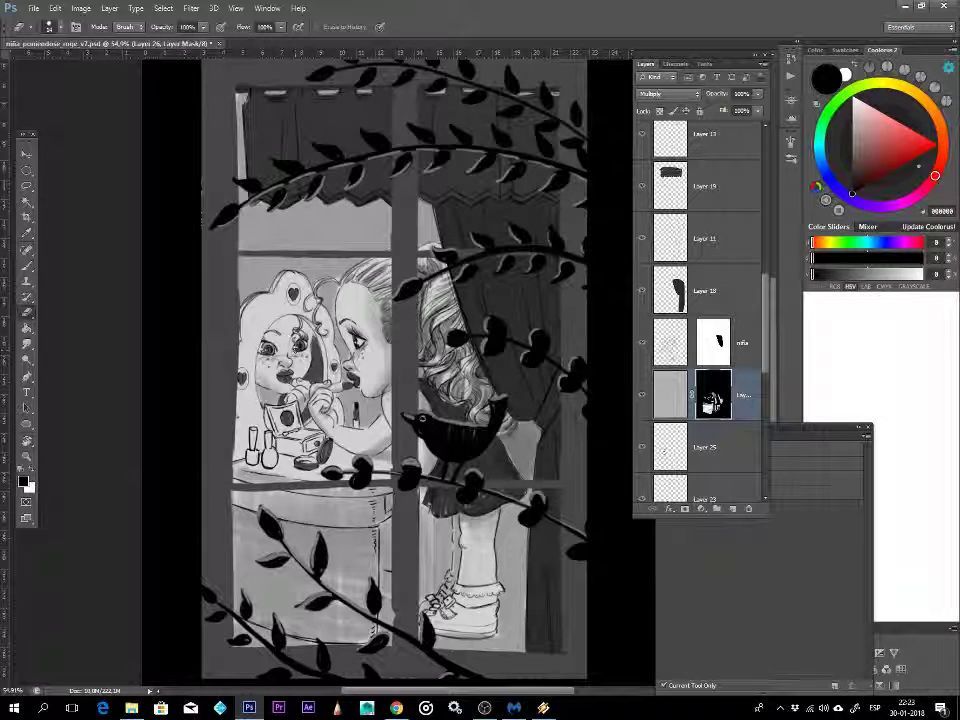
{"action": "key", "text": "b"}
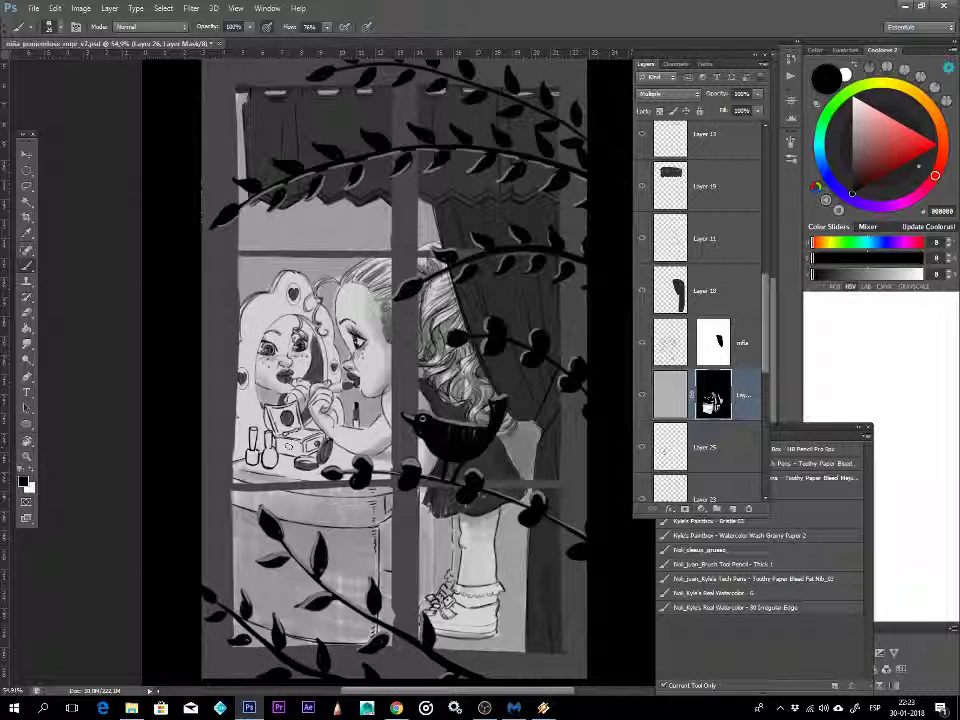
{"action": "key", "text": "x"}
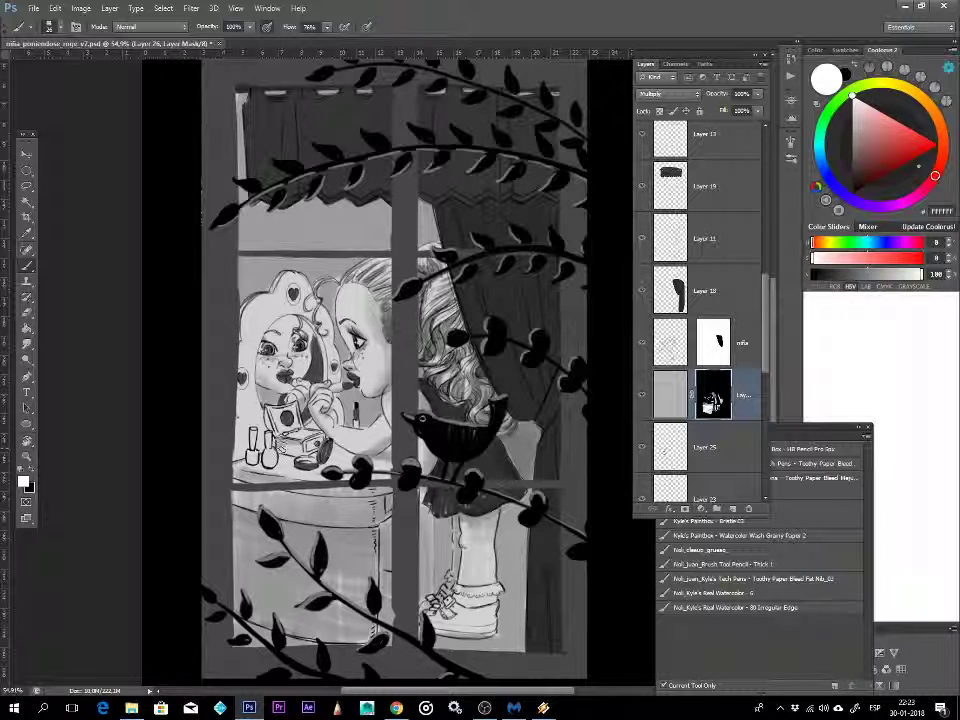
{"action": "left_click_drag", "start_coordinate": [308, 438], "coordinate": [318, 442]}
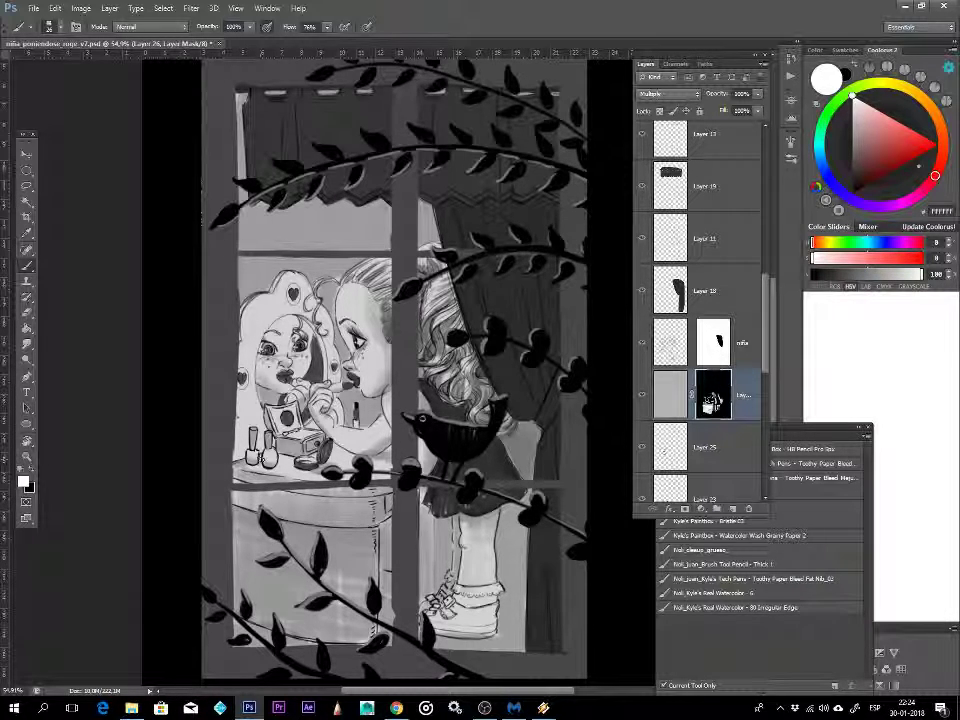
{"action": "key", "text": "x"}
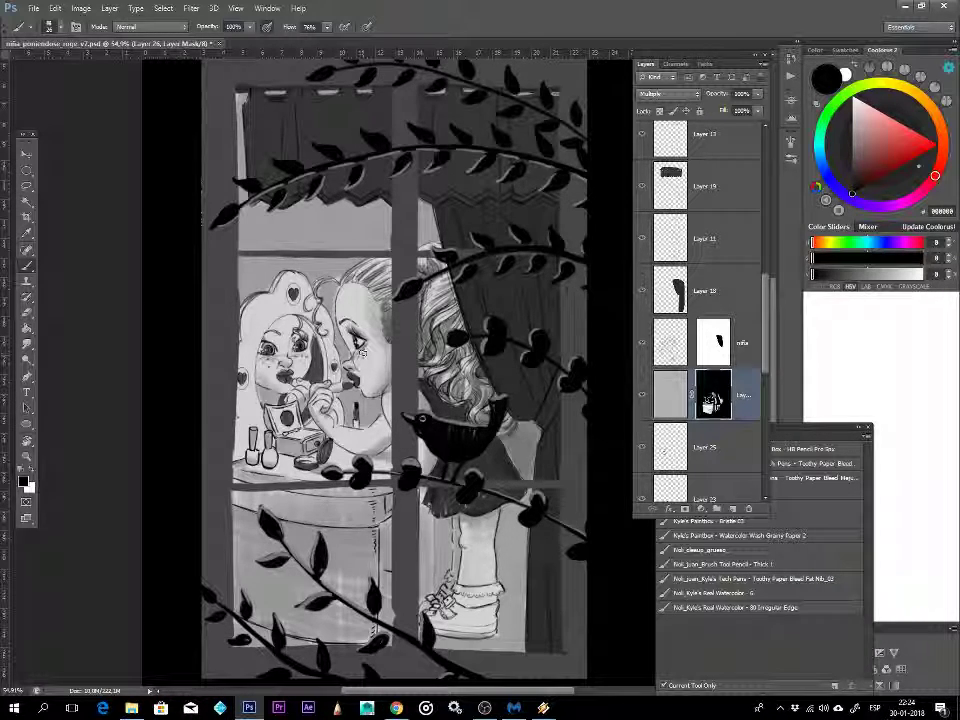
{"action": "key", "text": "x"}
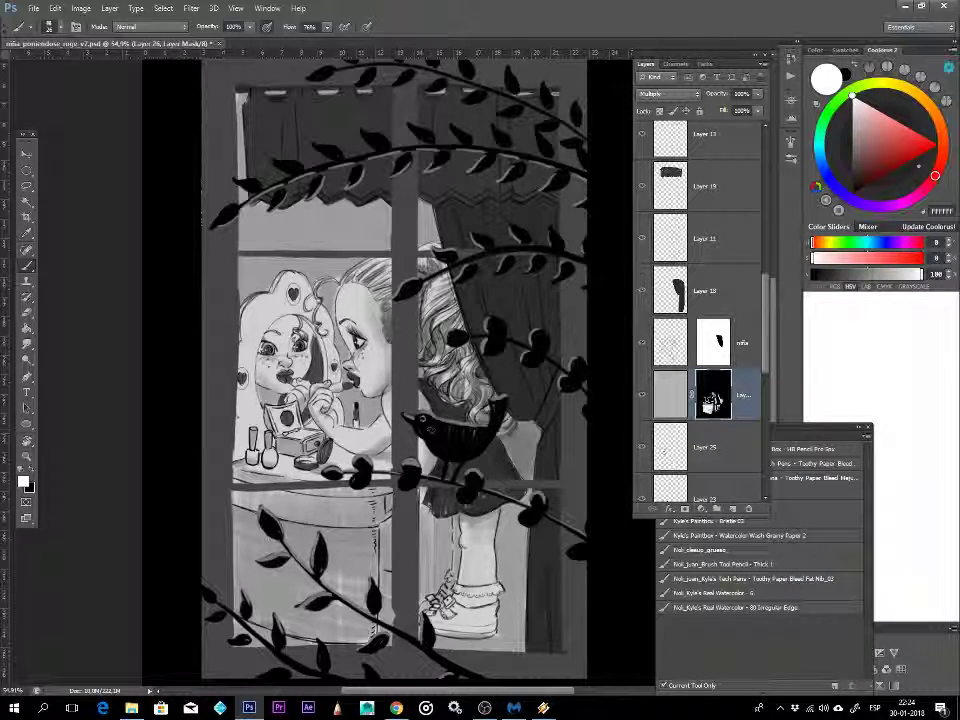
- Hide Layer 26 temporarily, select the dress's Layer 22 from the canvas, and show Layer 26 again
{"action": "key", "text": "v"}
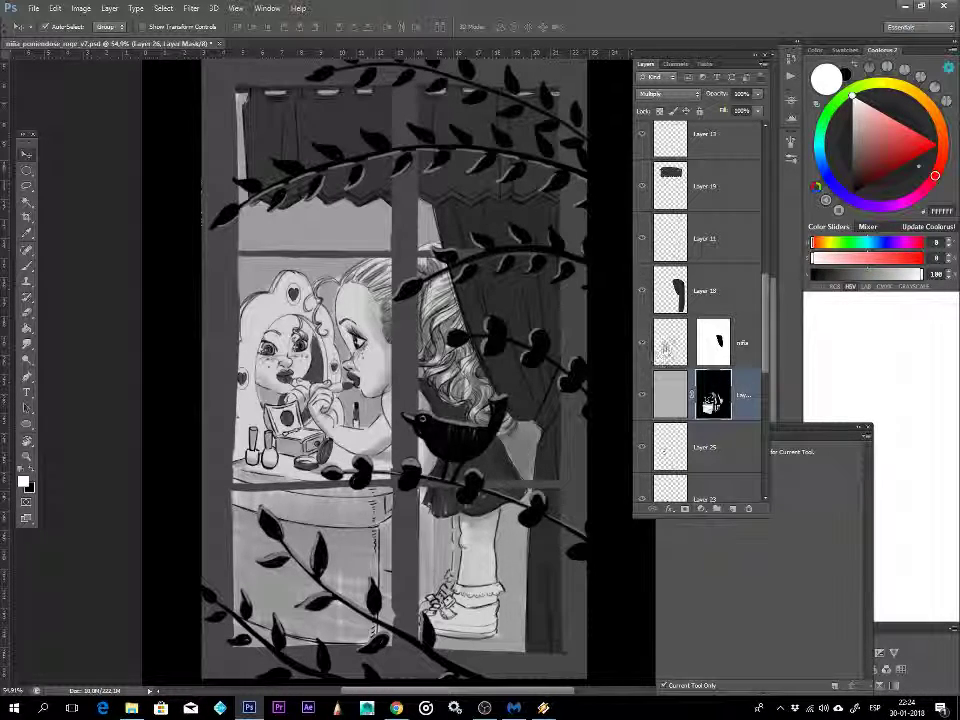
{"action": "left_click", "coordinate": [497, 467]}
{"action": "left_click", "coordinate": [492, 476]}
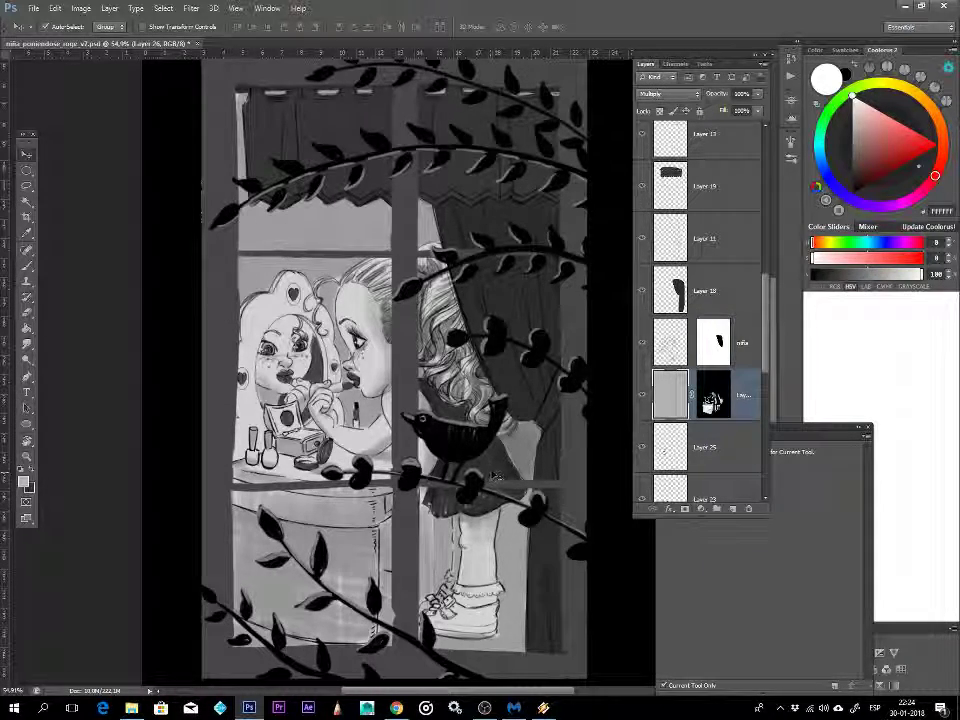
{"action": "left_click", "coordinate": [642, 395]}
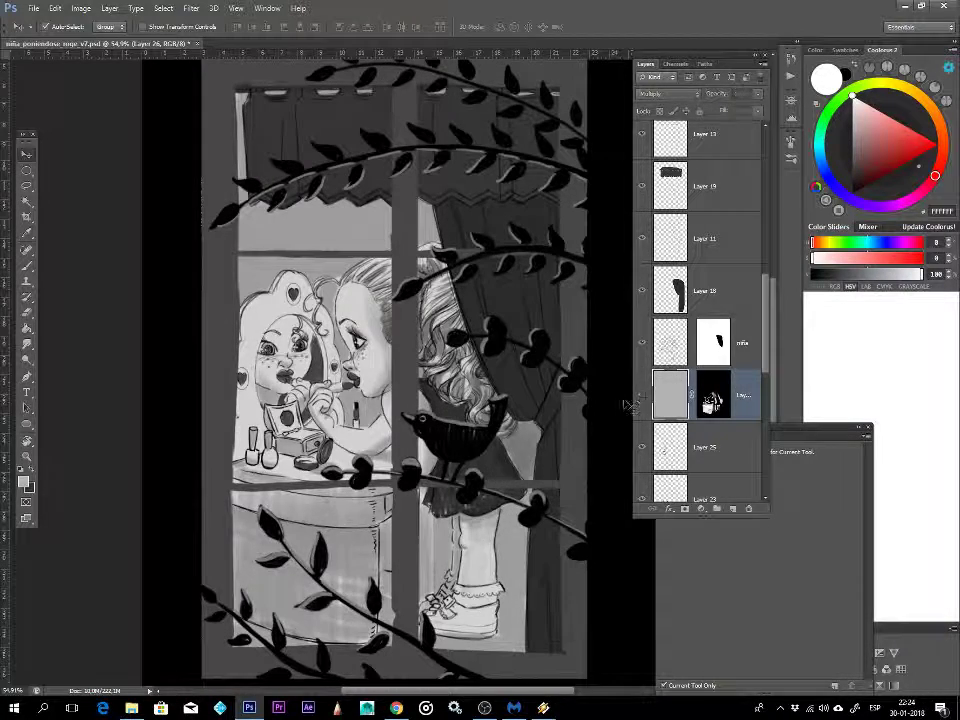
{"action": "left_click", "coordinate": [503, 470]}
{"action": "left_click", "coordinate": [643, 321]}
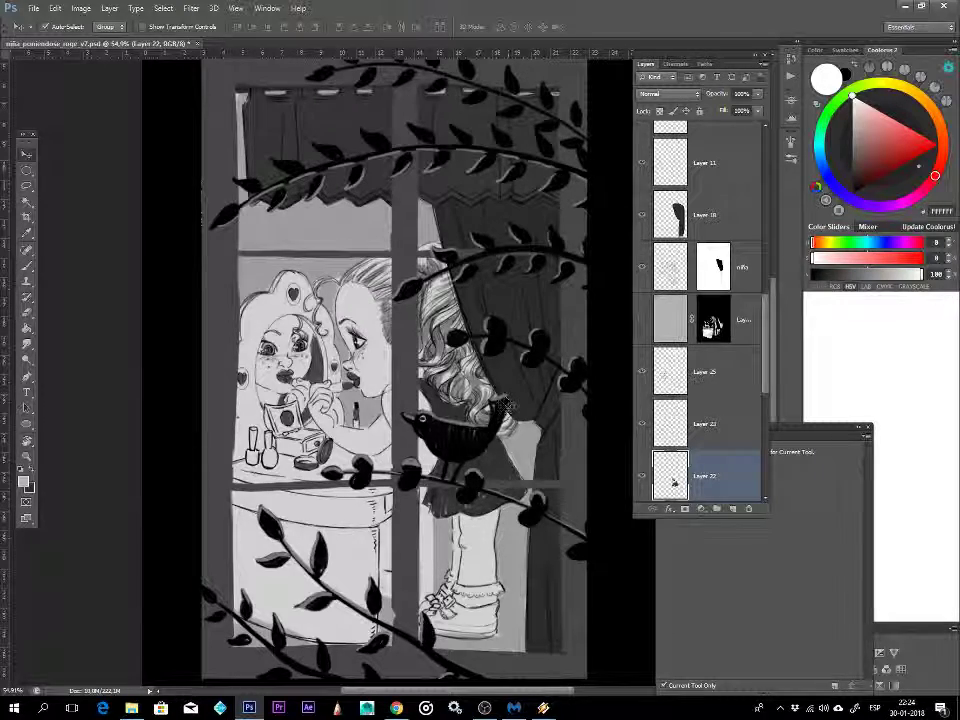
- Paint the girl's shoe and its bow on Layer 22 in the dress's gray 333333, with pressure-controlled brush opacity turned off
{"action": "key", "text": "b"}
{"action": "left_click", "coordinate": [498, 457], "text": "alt"}
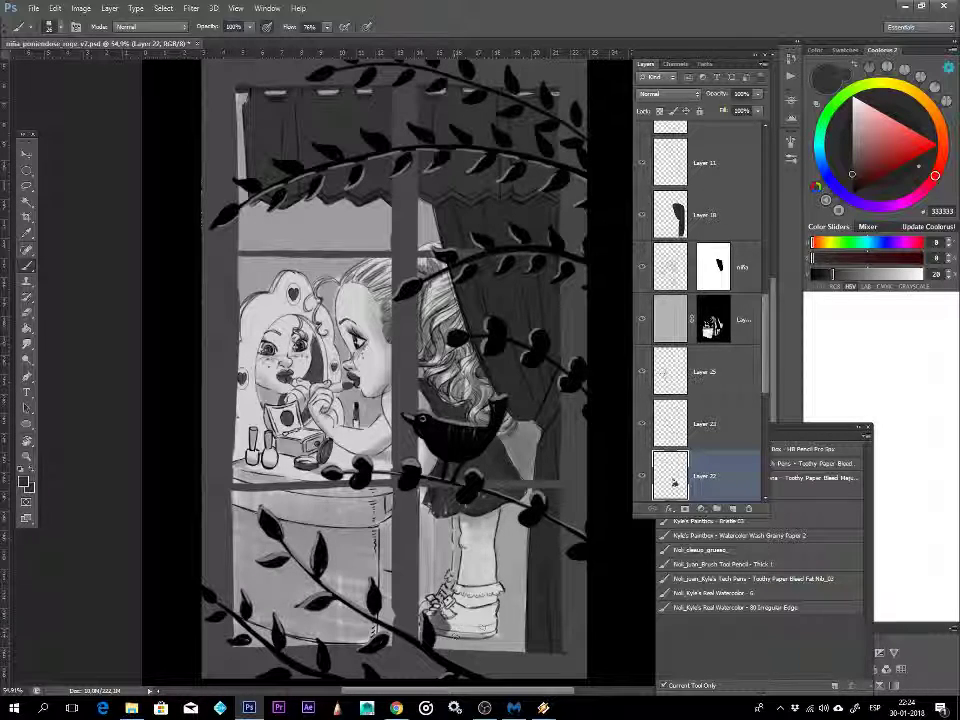
{"action": "left_click_drag", "start_coordinate": [450, 614], "coordinate": [470, 623]}
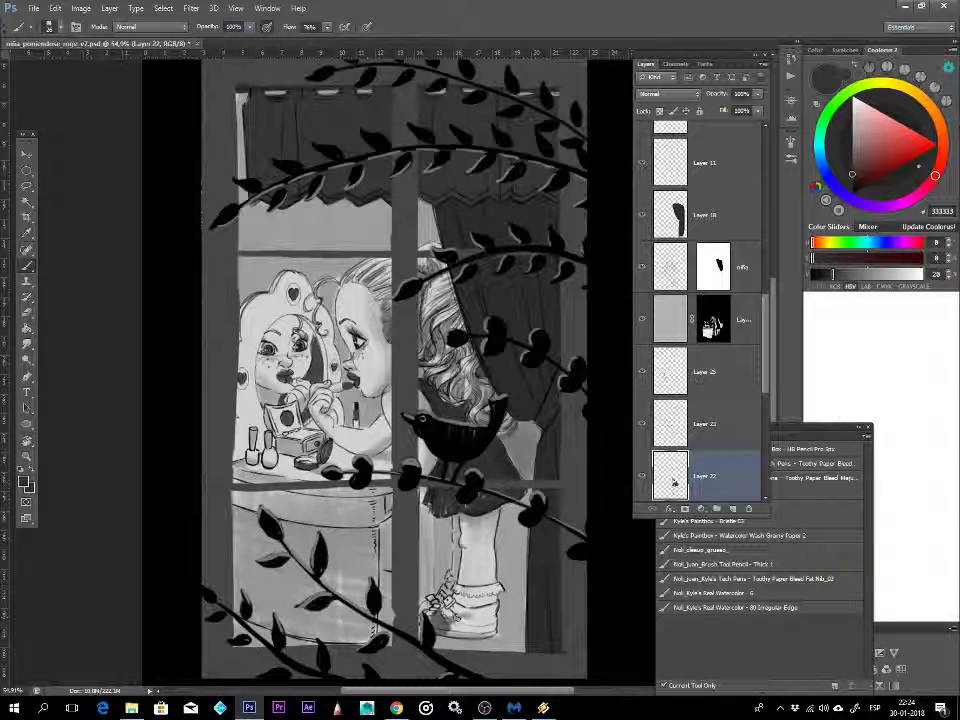
{"action": "left_click", "coordinate": [267, 26]}
{"action": "left_click_drag", "start_coordinate": [468, 621], "coordinate": [438, 628]}
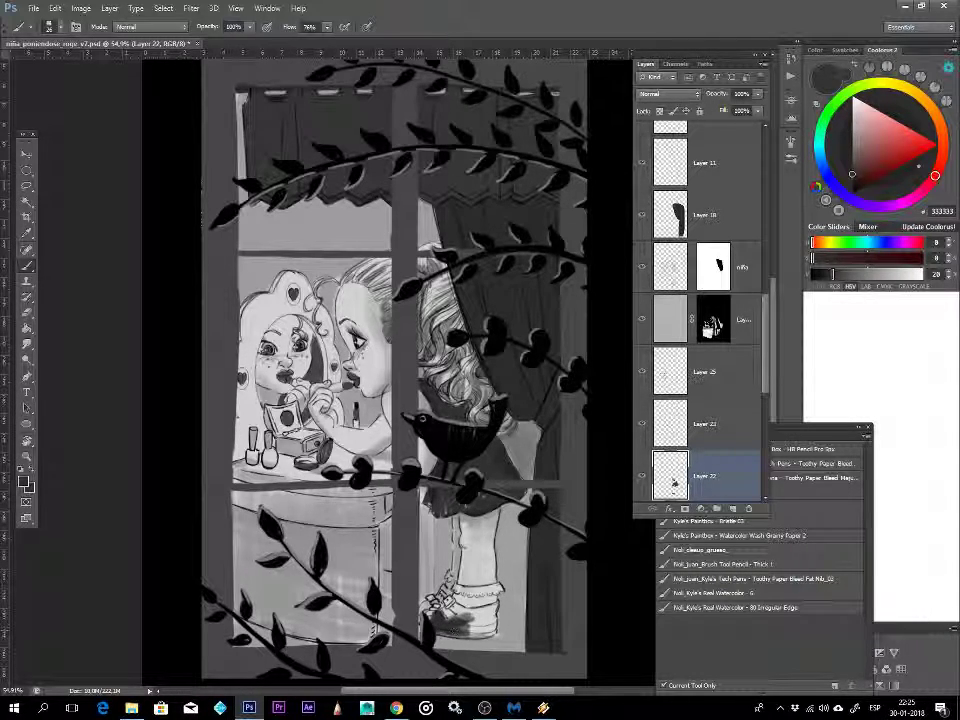
{"action": "left_click_drag", "start_coordinate": [442, 612], "coordinate": [453, 601]}
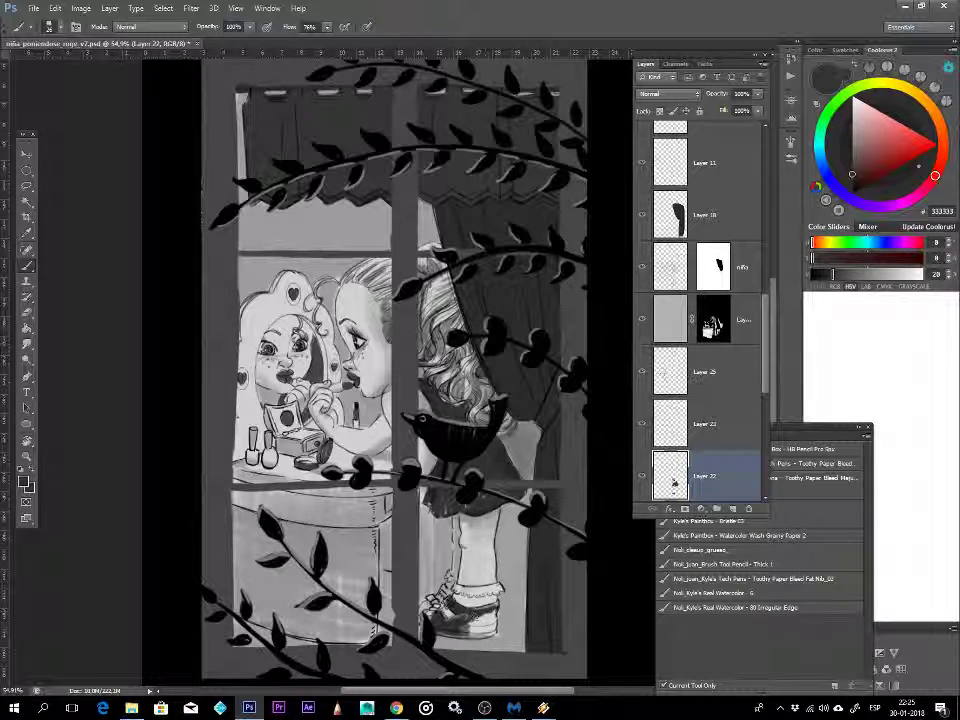
{"action": "left_click_drag", "start_coordinate": [474, 630], "coordinate": [492, 618]}
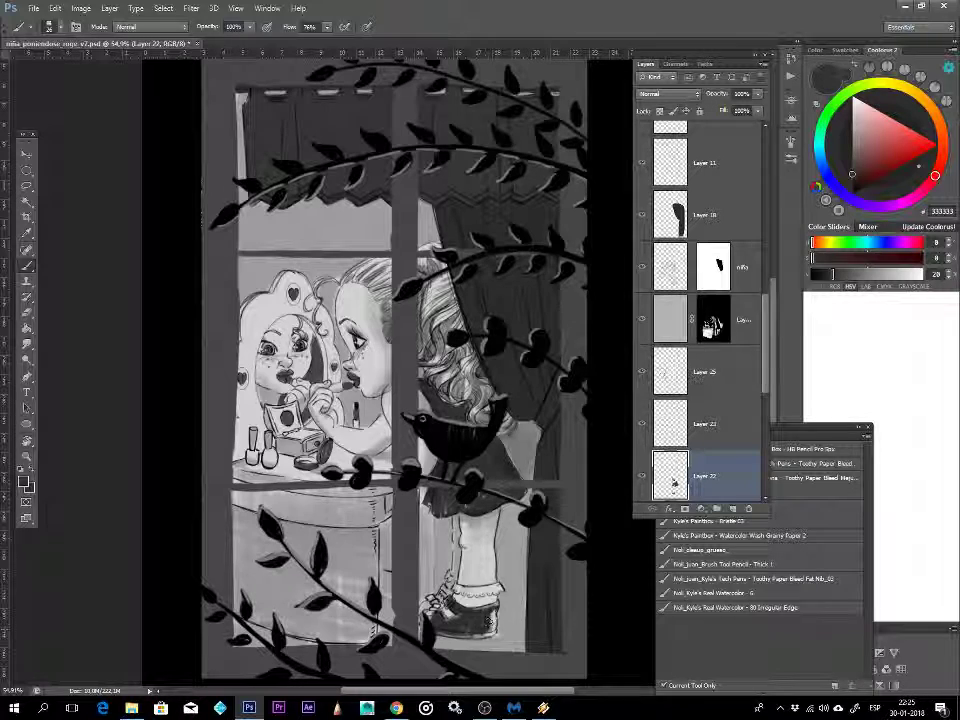
{"action": "left_click_drag", "start_coordinate": [478, 636], "coordinate": [438, 632]}
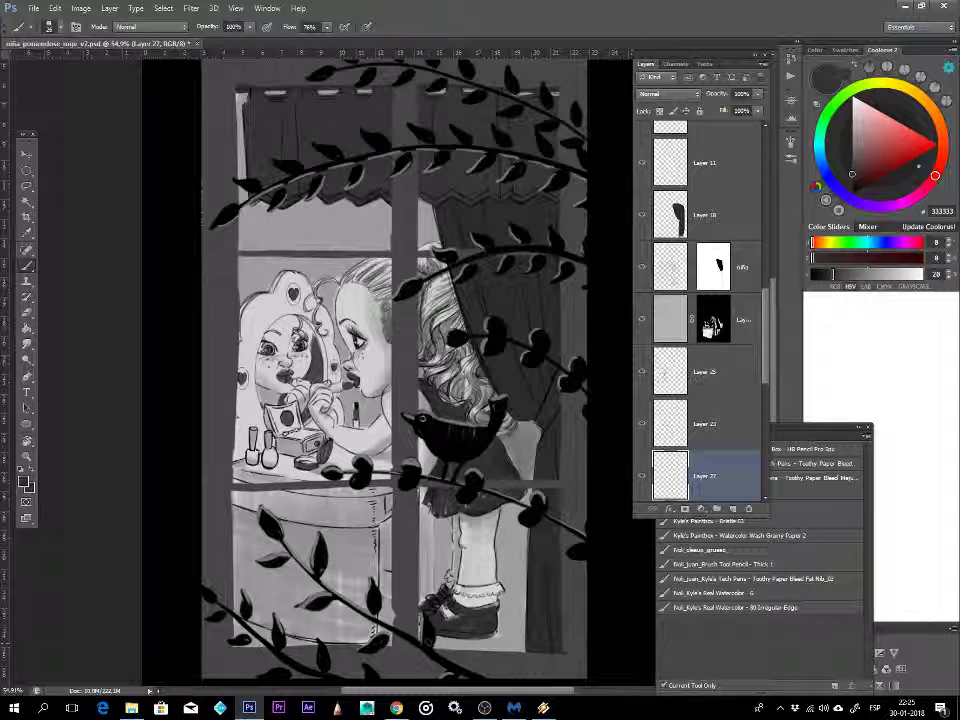
- Erase the excess dark gray around the girl's shoe bow on Layer 22
{"action": "scroll", "coordinate": [768, 404], "scroll_direction": "down", "scroll_amount": 1}
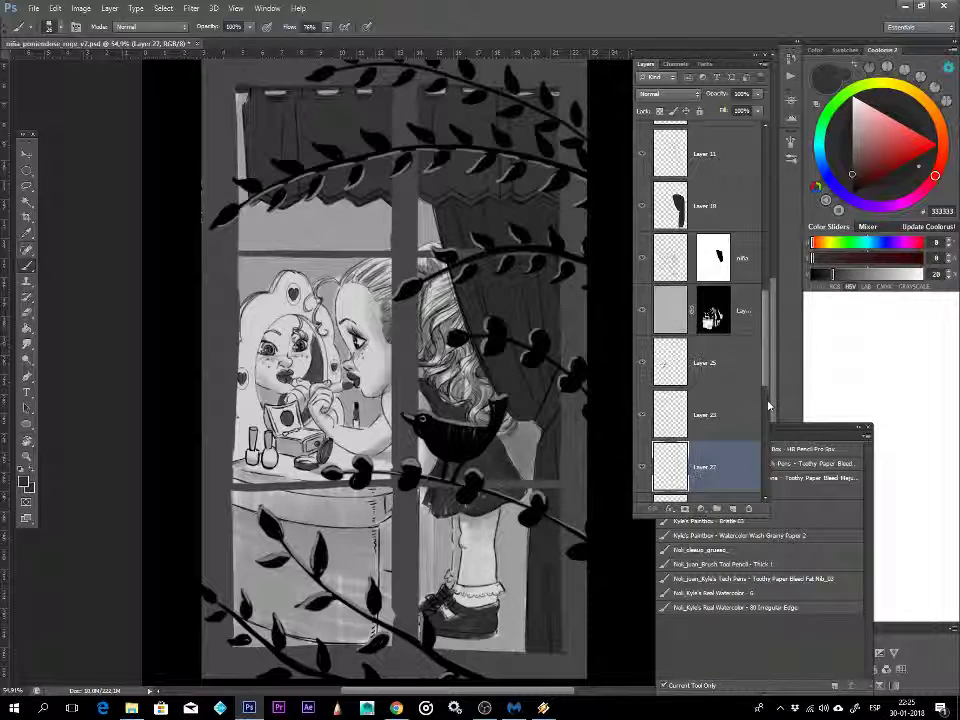
{"action": "left_click_drag", "start_coordinate": [764, 379], "coordinate": [762, 399]}
{"action": "left_click", "coordinate": [724, 436]}
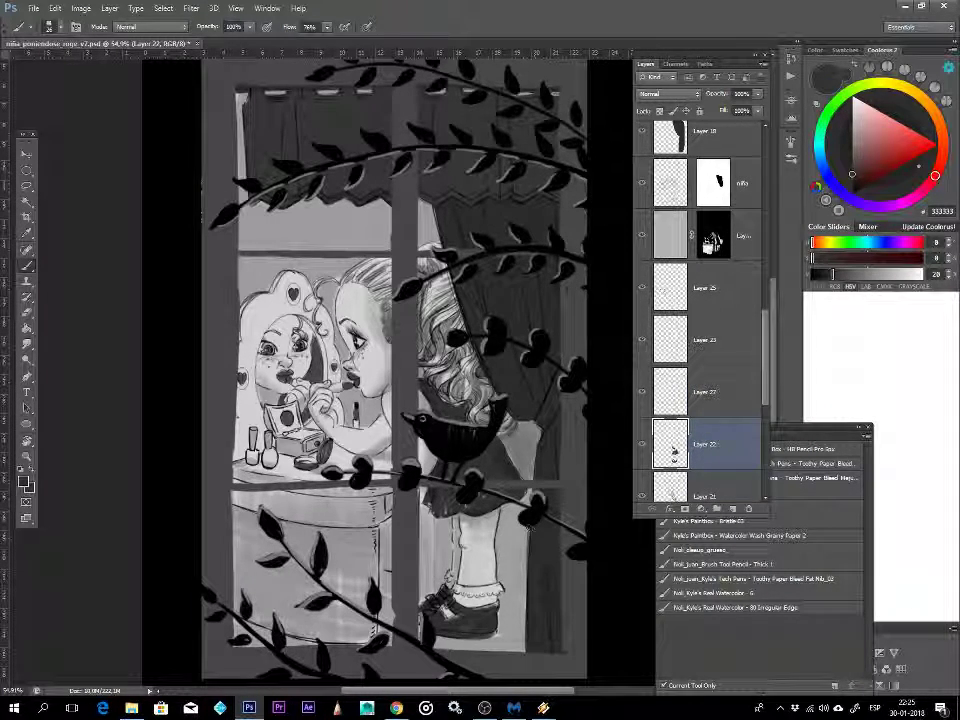
{"action": "key", "text": "e"}
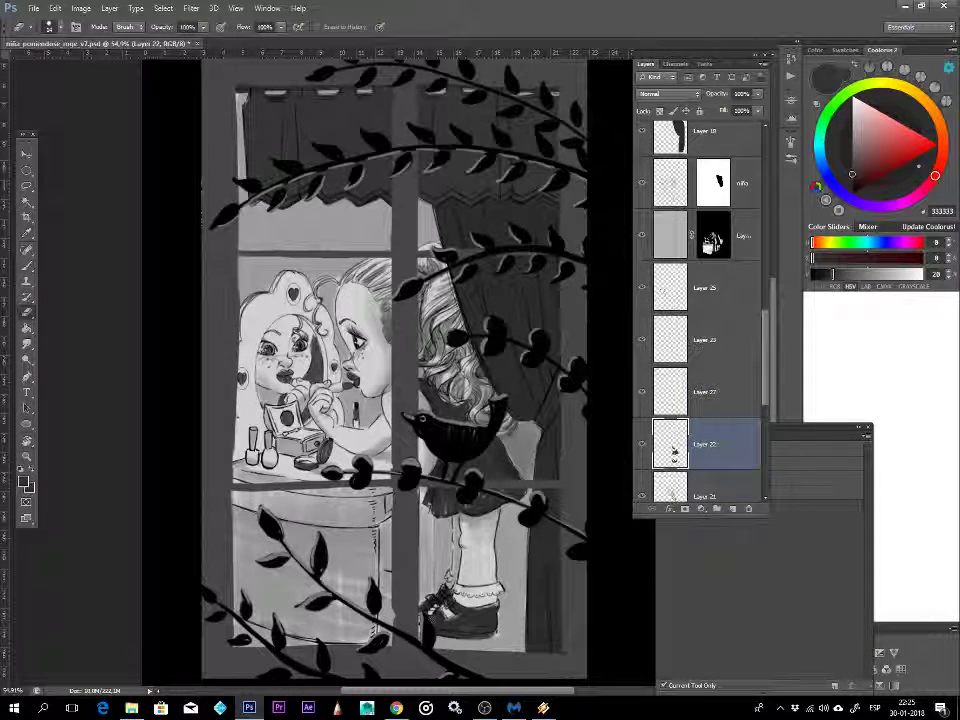
{"action": "right_click", "coordinate": [455, 509]}
{"action": "key", "text": "Escape"}
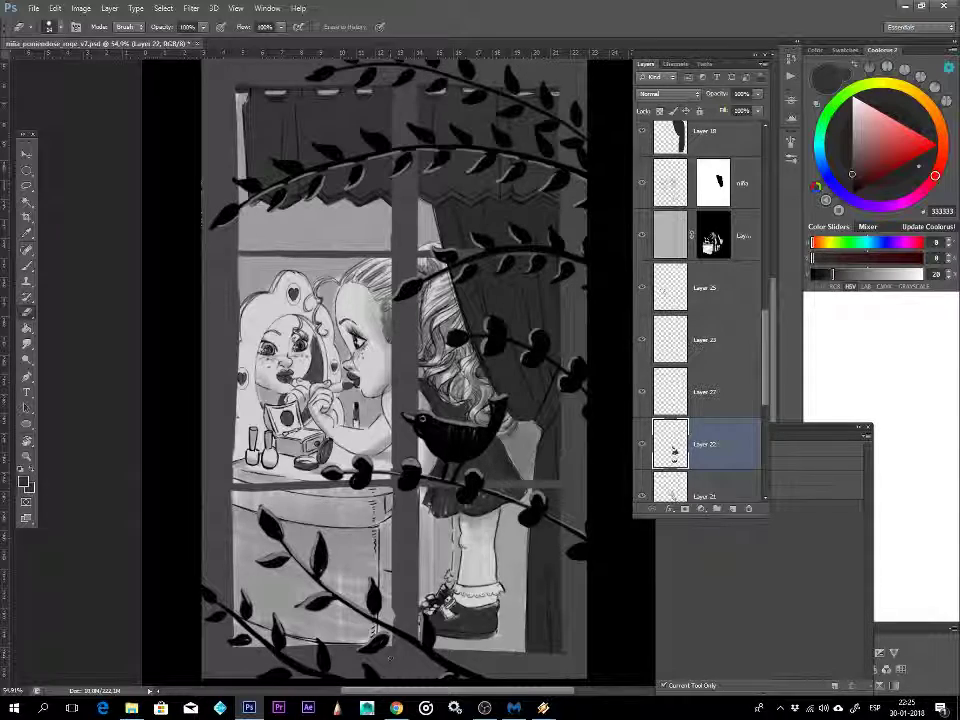
- Select Layer 20 by picking the mirror area of the illustration with the Move tool
{"action": "key", "text": "z"}
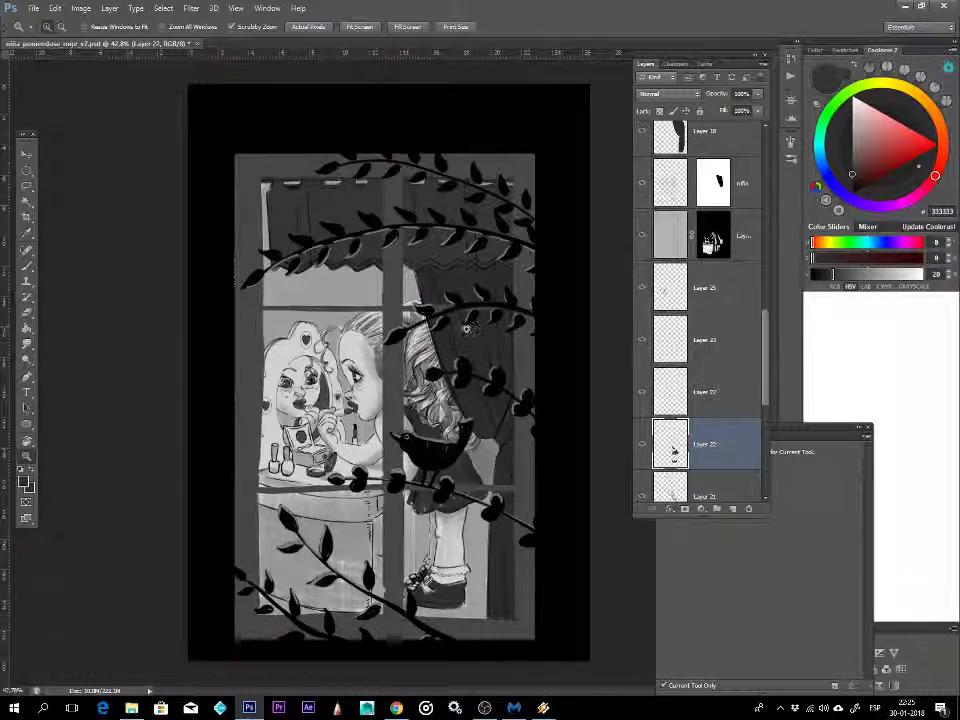
{"action": "left_click", "coordinate": [467, 329]}
{"action": "left_click_drag", "start_coordinate": [482, 298], "coordinate": [452, 303]}
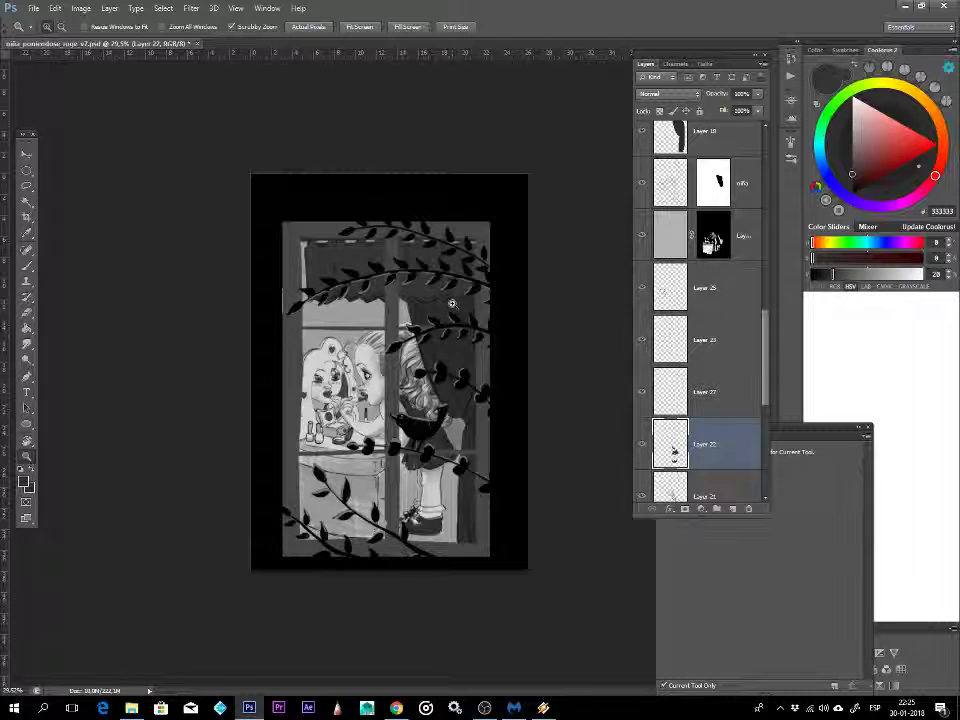
{"action": "key", "text": "v"}
{"action": "left_click", "coordinate": [330, 385]}
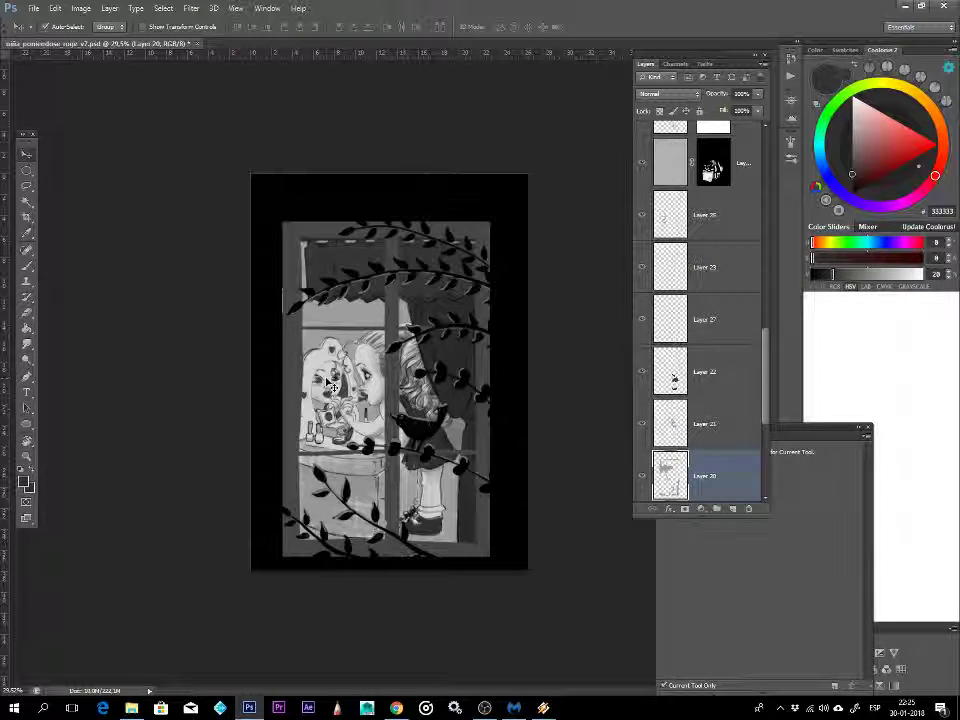
- Switch to Winamp, skip through the Ryuichi Sakamoto playlist track by track to Energy flow, and return to Photoshop
{"action": "key", "text": "alt+Tab"}
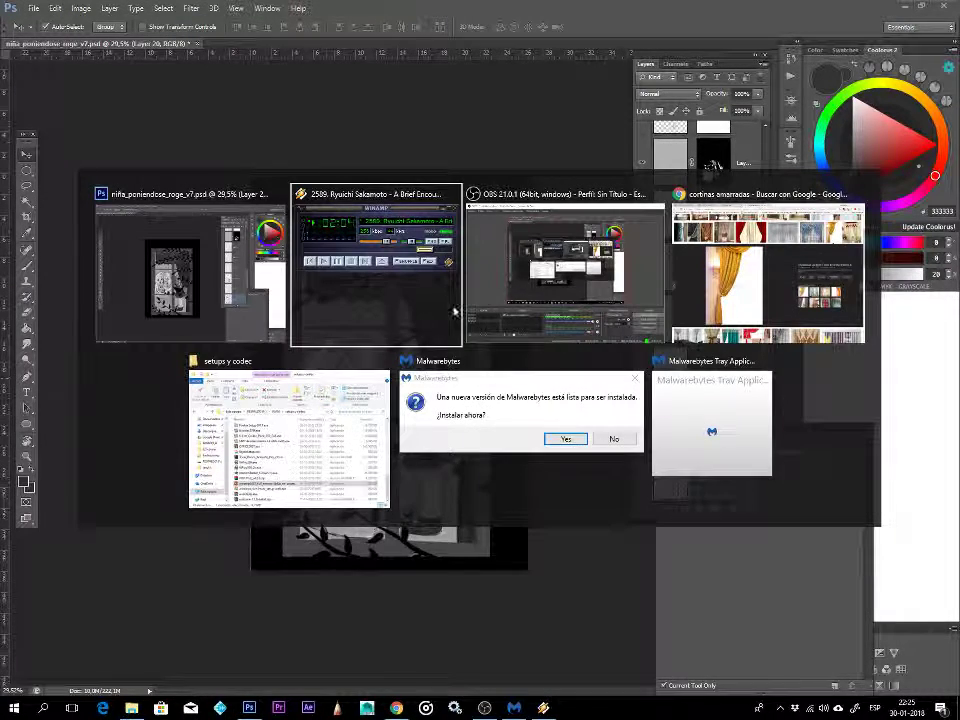
{"action": "key", "text": "Escape"}
{"action": "left_click", "coordinate": [543, 707]}
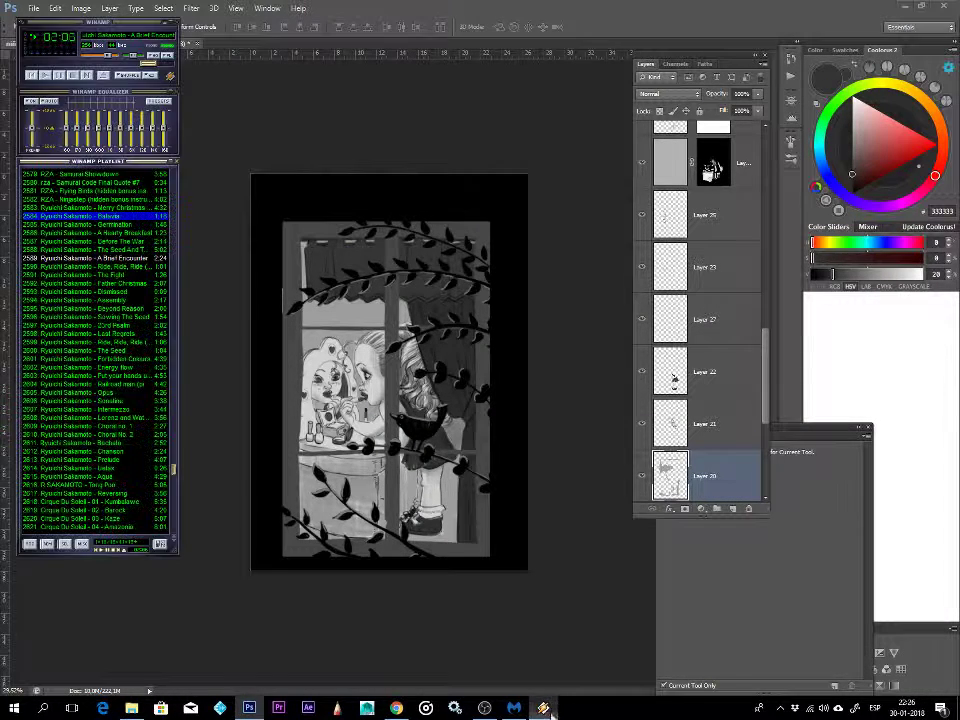
{"action": "left_click", "coordinate": [90, 75]}
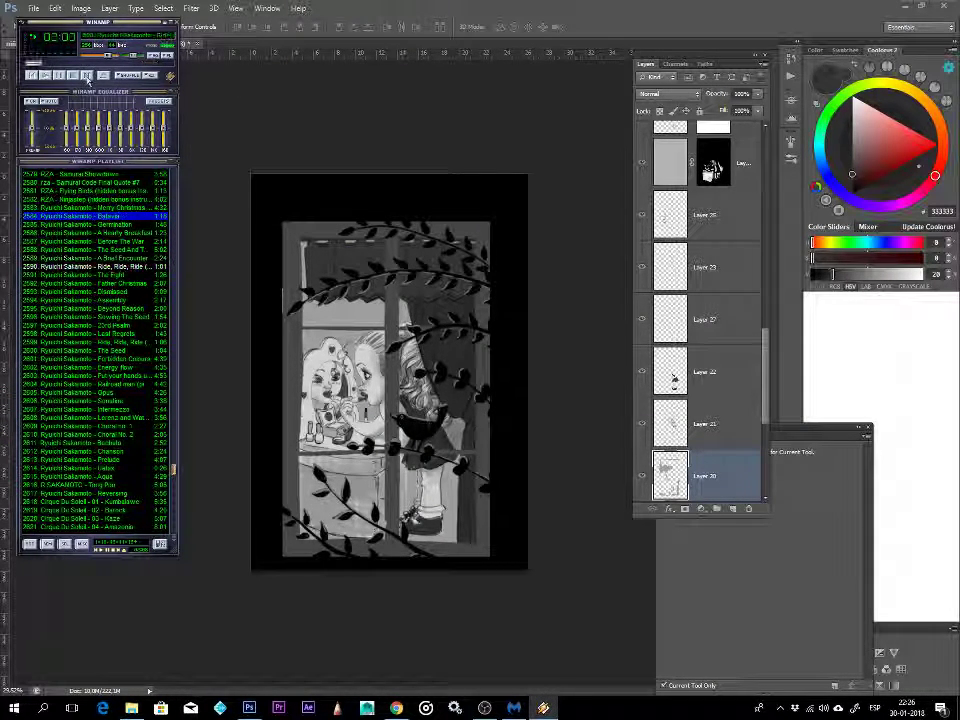
{"action": "double_click", "coordinate": [122, 276]}
{"action": "double_click", "coordinate": [128, 285]}
{"action": "left_click", "coordinate": [129, 293]}
{"action": "double_click", "coordinate": [129, 291]}
{"action": "left_click", "coordinate": [128, 300]}
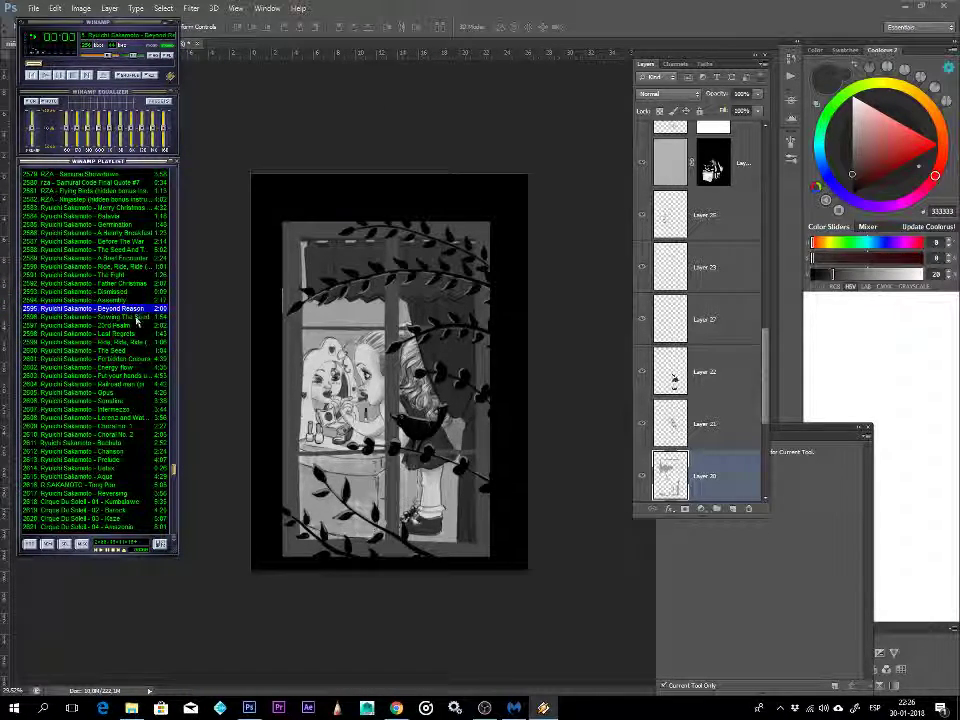
{"action": "double_click", "coordinate": [137, 317]}
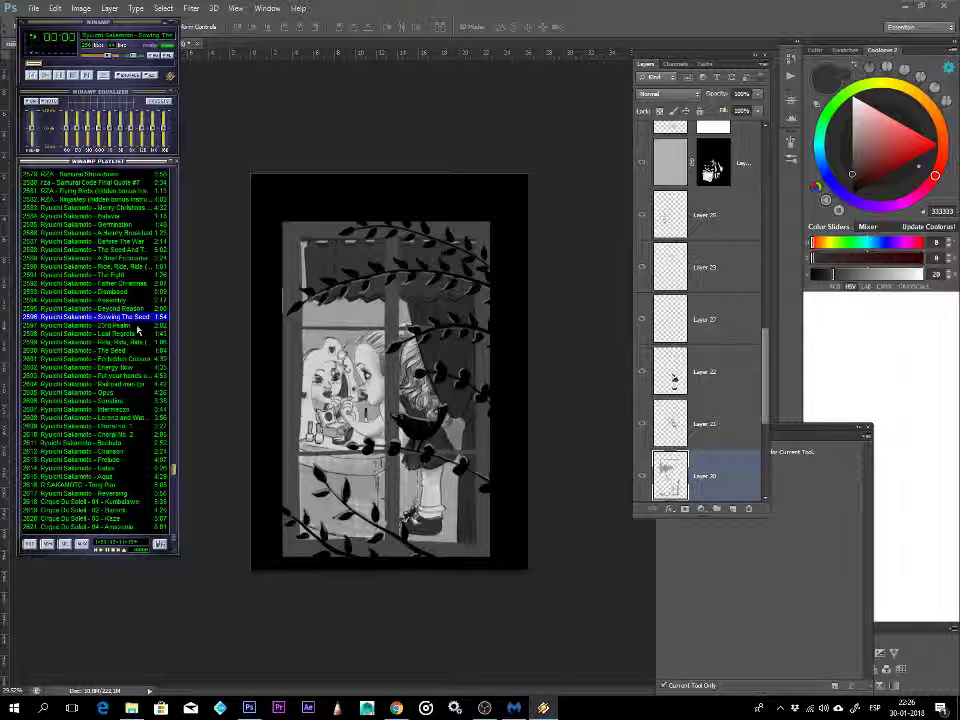
{"action": "double_click", "coordinate": [137, 326]}
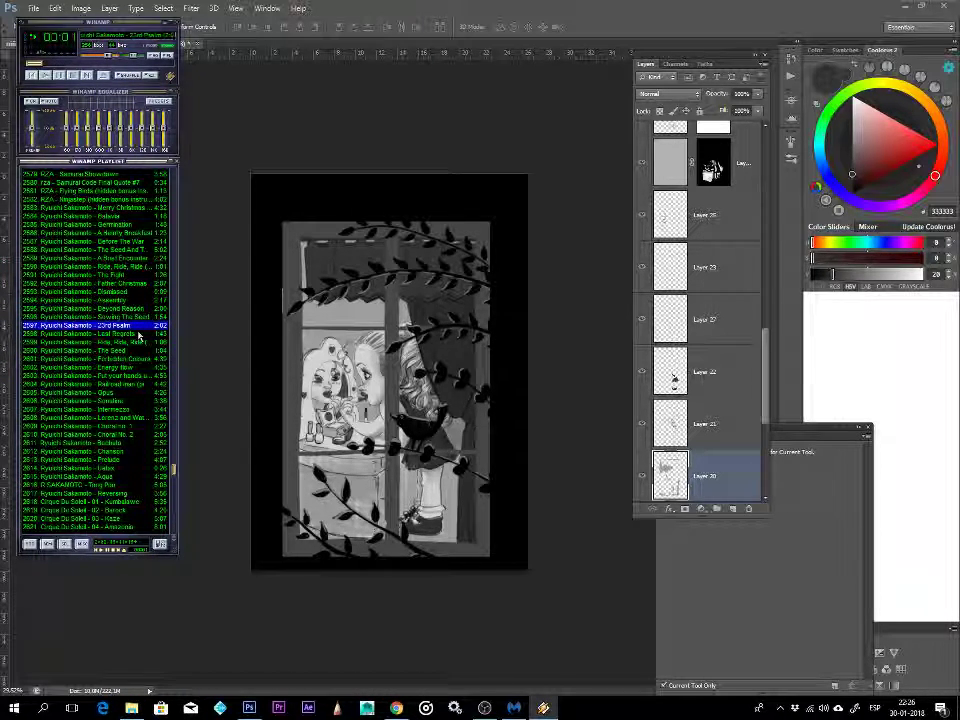
{"action": "double_click", "coordinate": [140, 334]}
{"action": "double_click", "coordinate": [141, 343]}
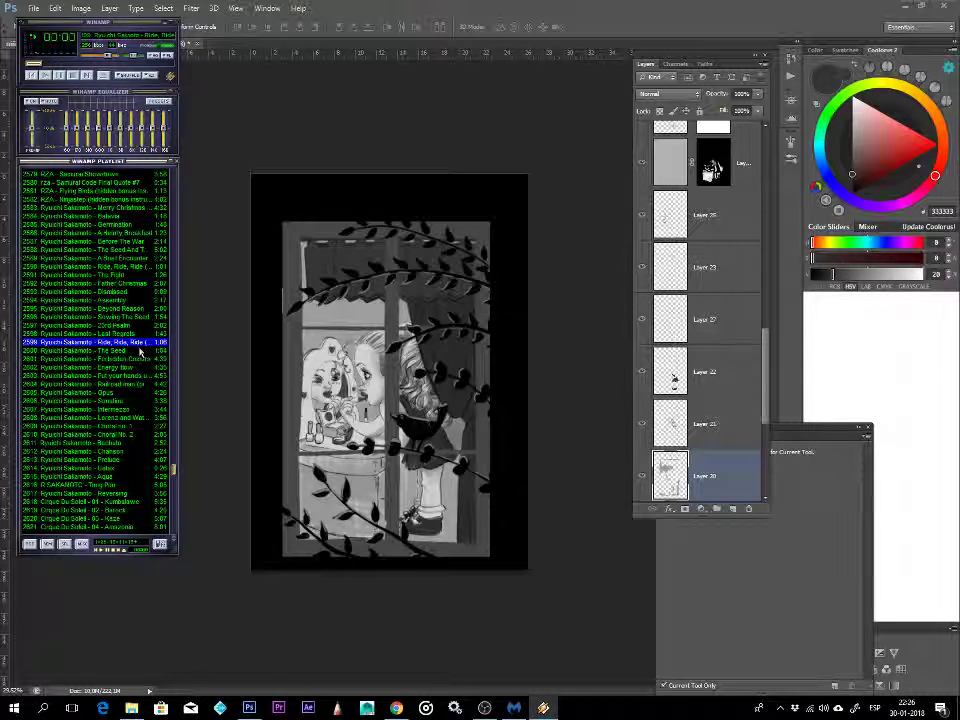
{"action": "double_click", "coordinate": [141, 351]}
{"action": "double_click", "coordinate": [143, 359]}
{"action": "double_click", "coordinate": [141, 368]}
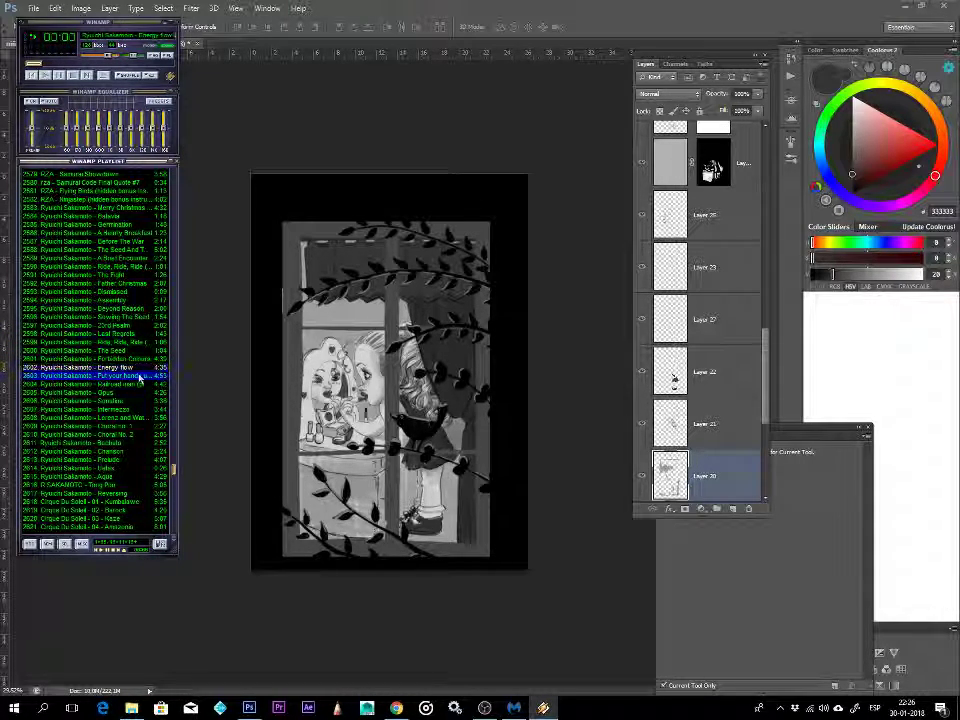
{"action": "left_click_drag", "start_coordinate": [106, 57], "coordinate": [134, 61]}
{"action": "left_click", "coordinate": [181, 30]}
{"action": "left_click", "coordinate": [181, 34]}
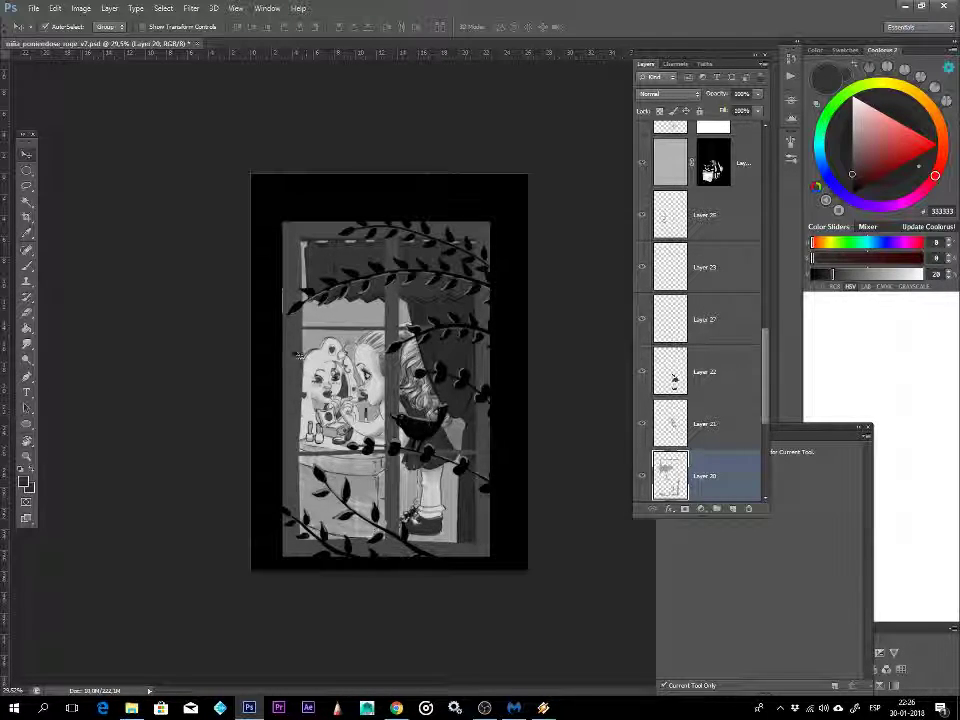
- Try to shift the curtain Layers 19 and 11 together
{"action": "left_click", "coordinate": [218, 276]}
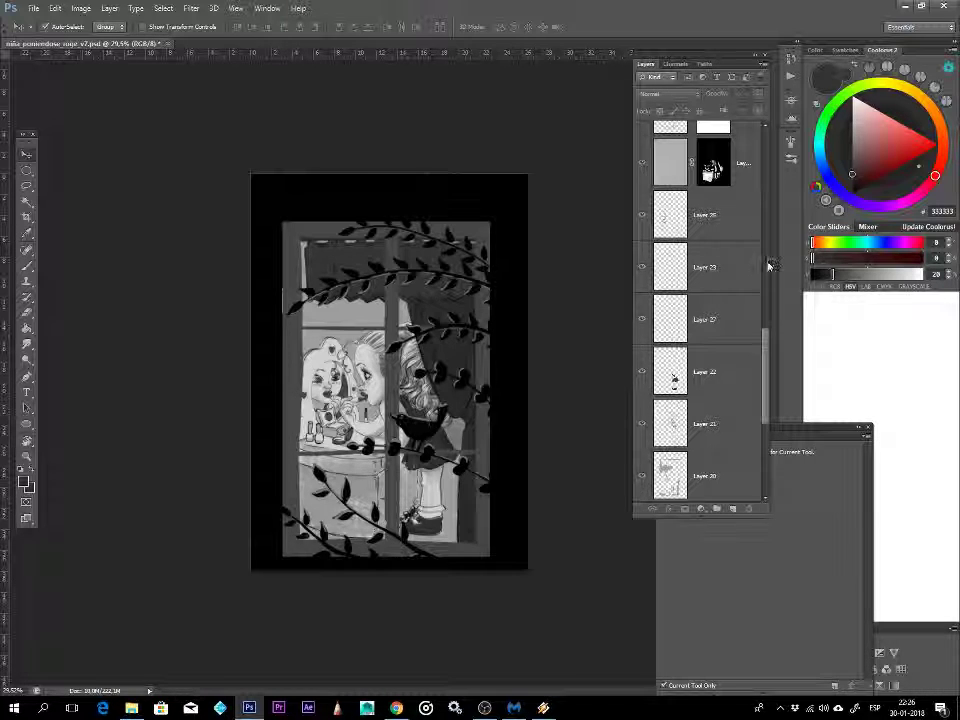
{"action": "left_click", "coordinate": [405, 322]}
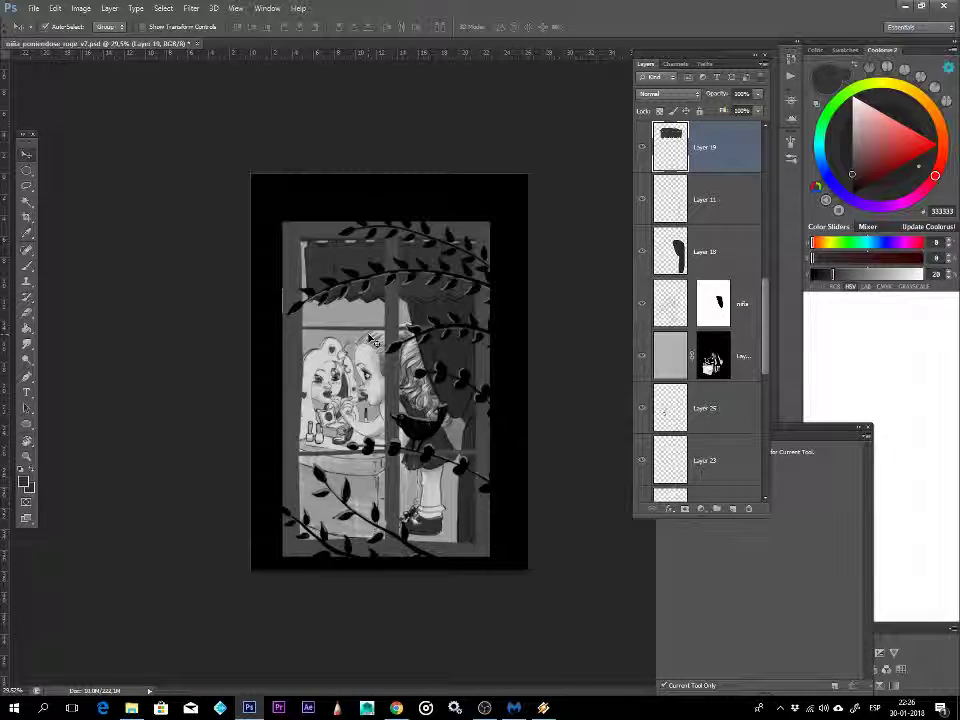
{"action": "left_click", "coordinate": [702, 211], "text": "shift"}
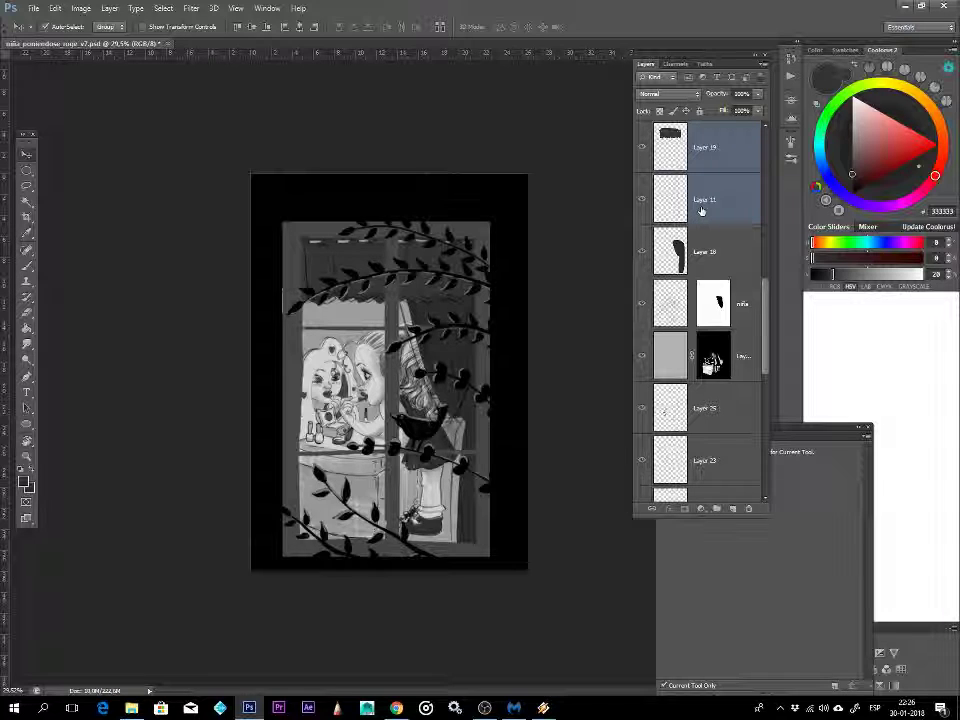
{"action": "key", "text": "ctrl+z"}
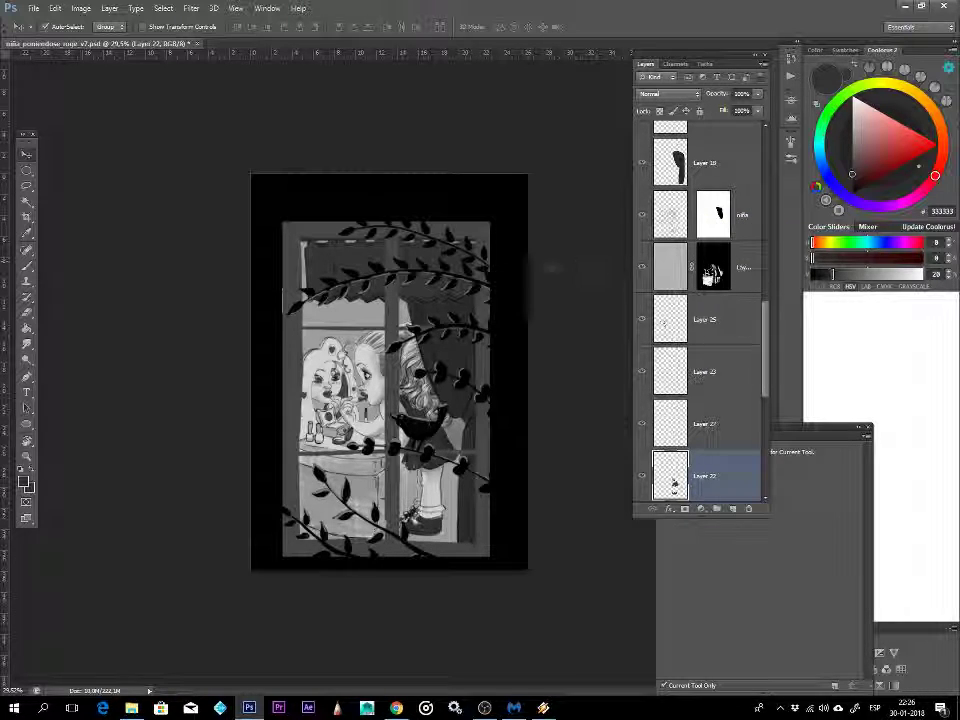
- Select the curtain Layers 13, 19, 11 and 18, check them by toggling their visibility, and shift them slightly left
{"action": "left_click", "coordinate": [472, 238]}
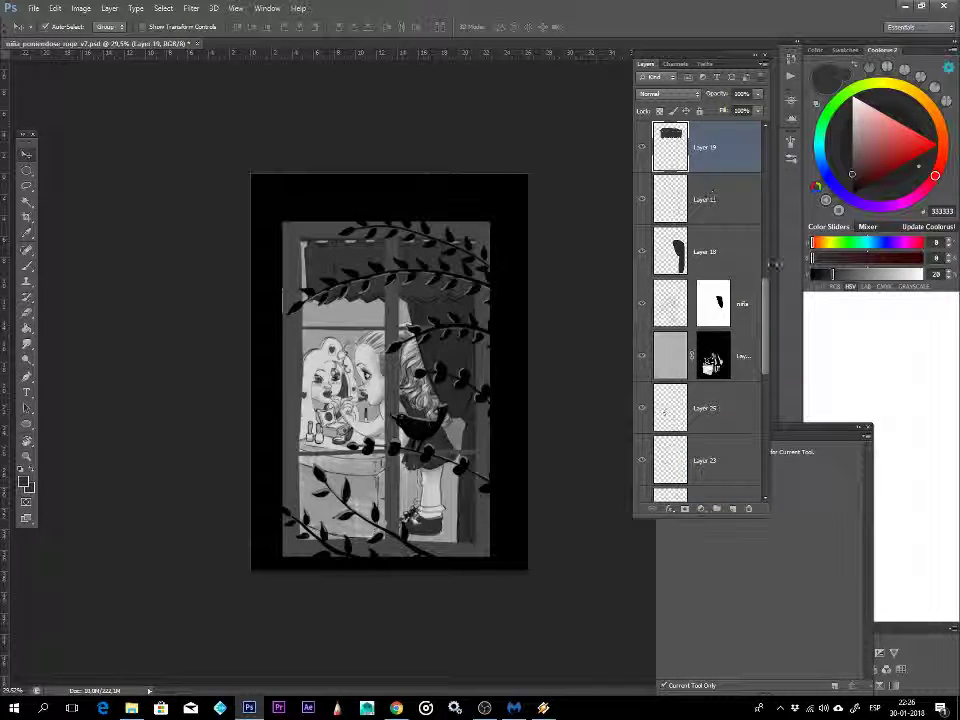
{"action": "scroll", "coordinate": [765, 285], "scroll_direction": "up", "scroll_amount": 2}
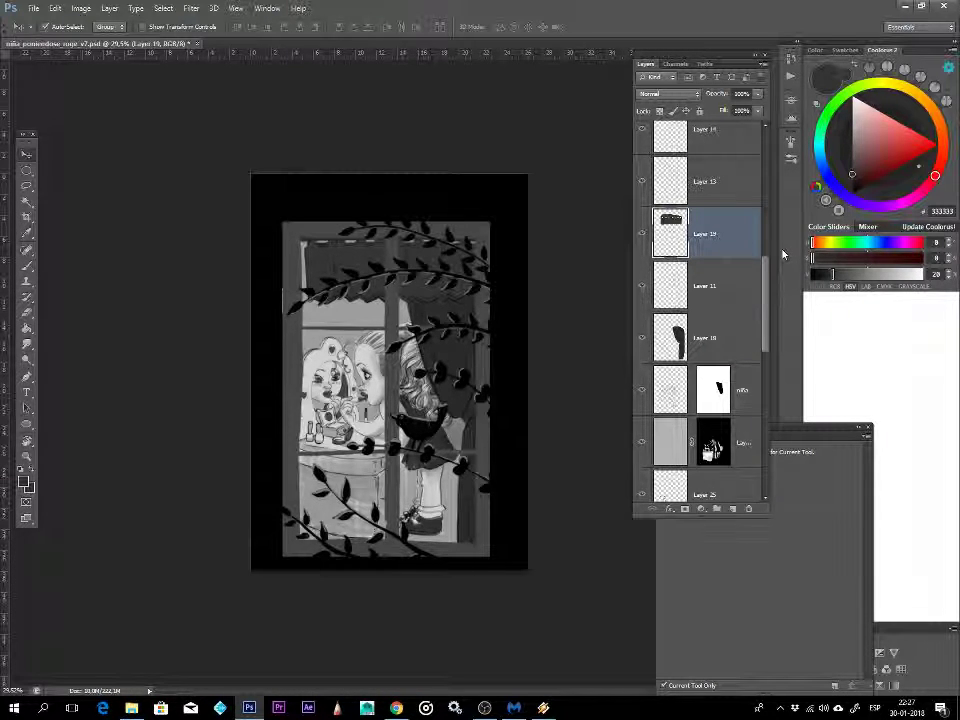
{"action": "left_click", "coordinate": [690, 183]}
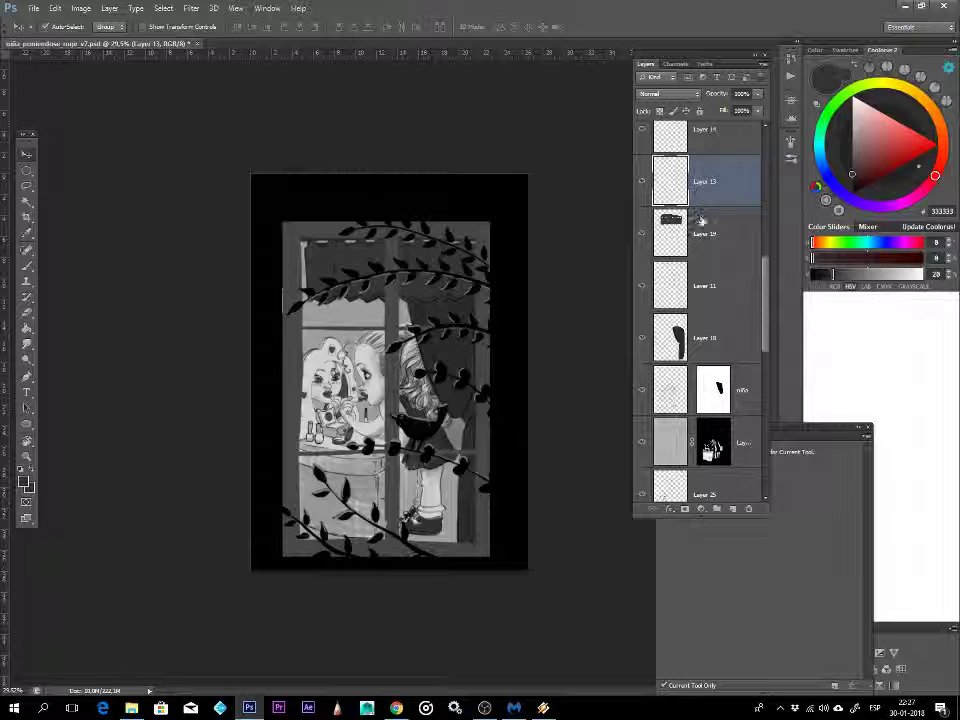
{"action": "left_click", "coordinate": [668, 235], "text": "shift"}
{"action": "left_click", "coordinate": [697, 286], "text": "shift"}
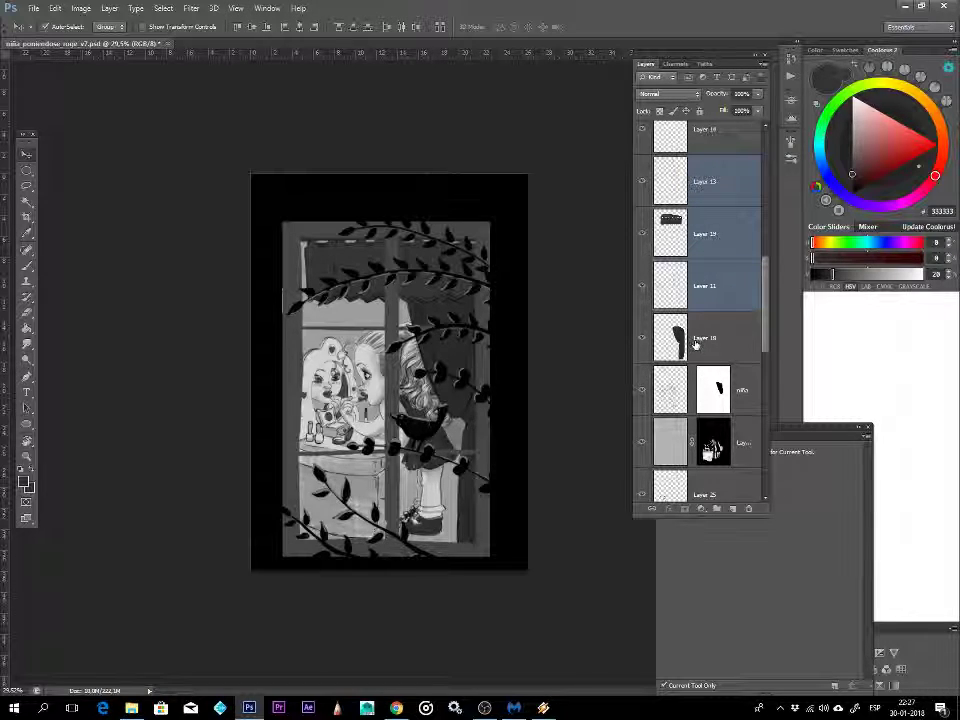
{"action": "left_click", "coordinate": [697, 344], "text": "shift"}
{"action": "left_click_drag", "start_coordinate": [647, 333], "coordinate": [645, 193]}
{"action": "left_click_drag", "start_coordinate": [645, 329], "coordinate": [645, 338]}
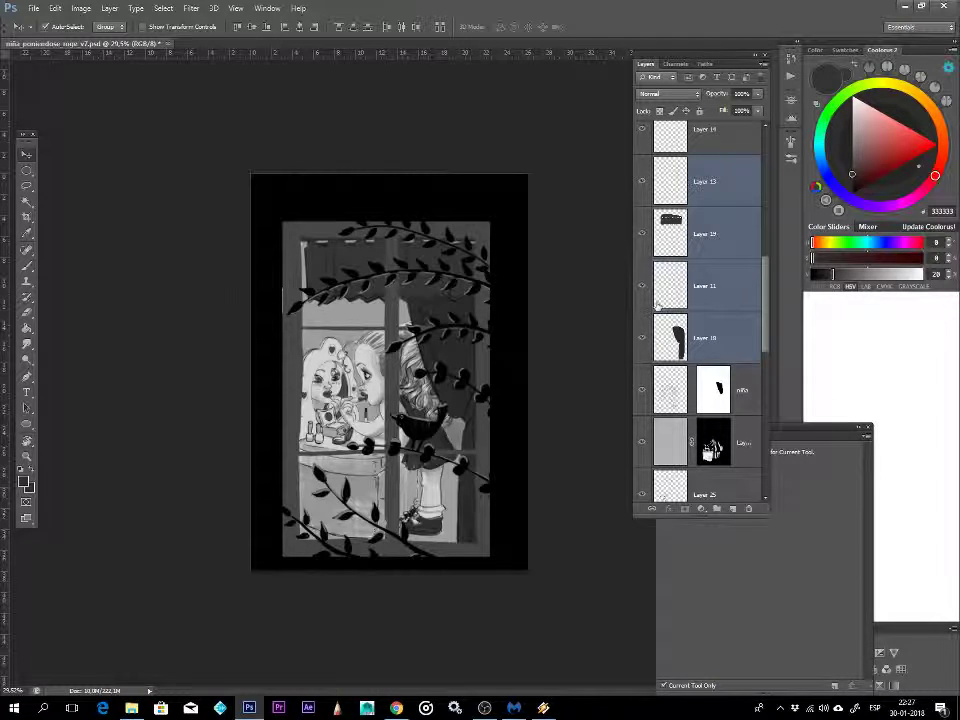
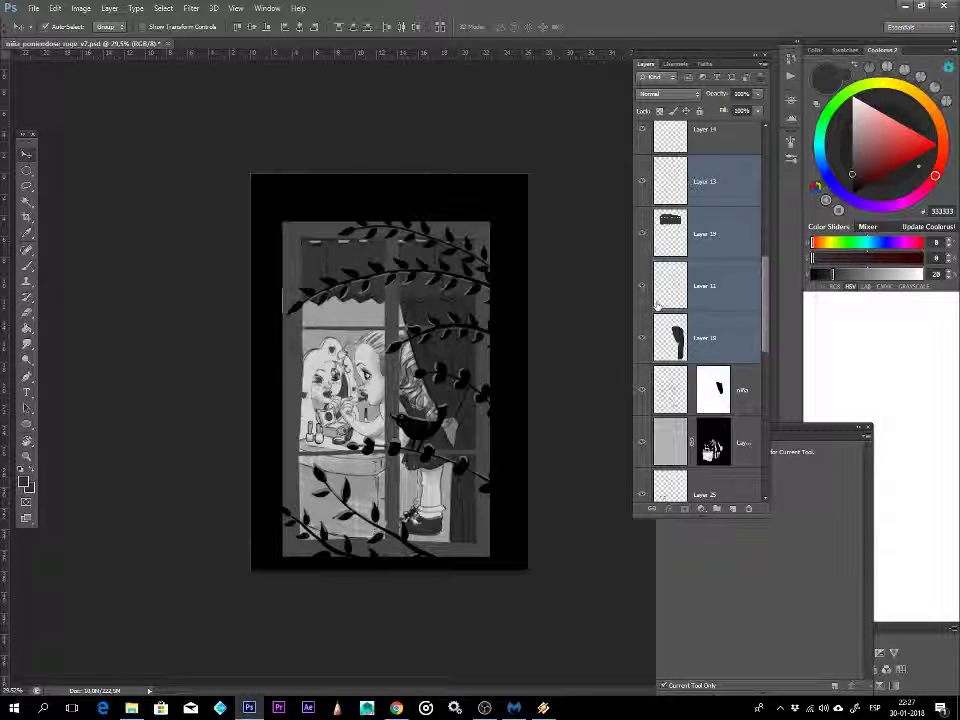
- Add a layer above Layer 22 and paint a 2F2F2F shadow on the floor beneath the girl's shoes
{"action": "scroll", "coordinate": [700, 320], "scroll_direction": "down", "scroll_amount": 4}
{"action": "left_click", "coordinate": [660, 478]}
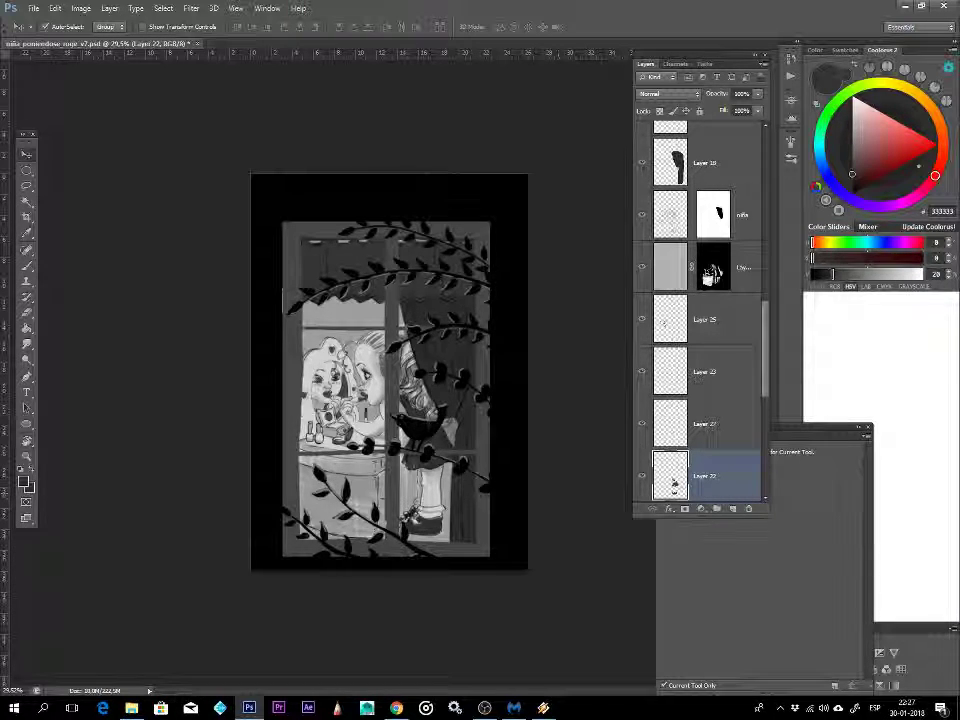
{"action": "left_click", "coordinate": [734, 510]}
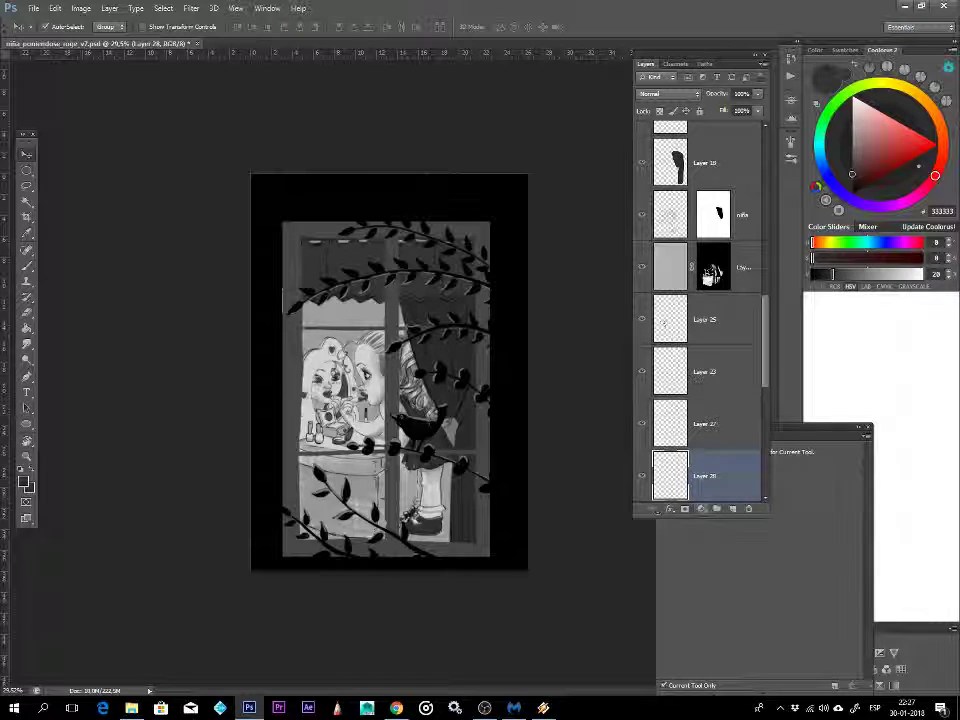
{"action": "key", "text": "b"}
{"action": "left_click", "coordinate": [470, 488], "text": "alt"}
{"action": "right_click", "coordinate": [450, 497], "text": "alt"}
{"action": "left_click_drag", "start_coordinate": [402, 532], "coordinate": [447, 530]}
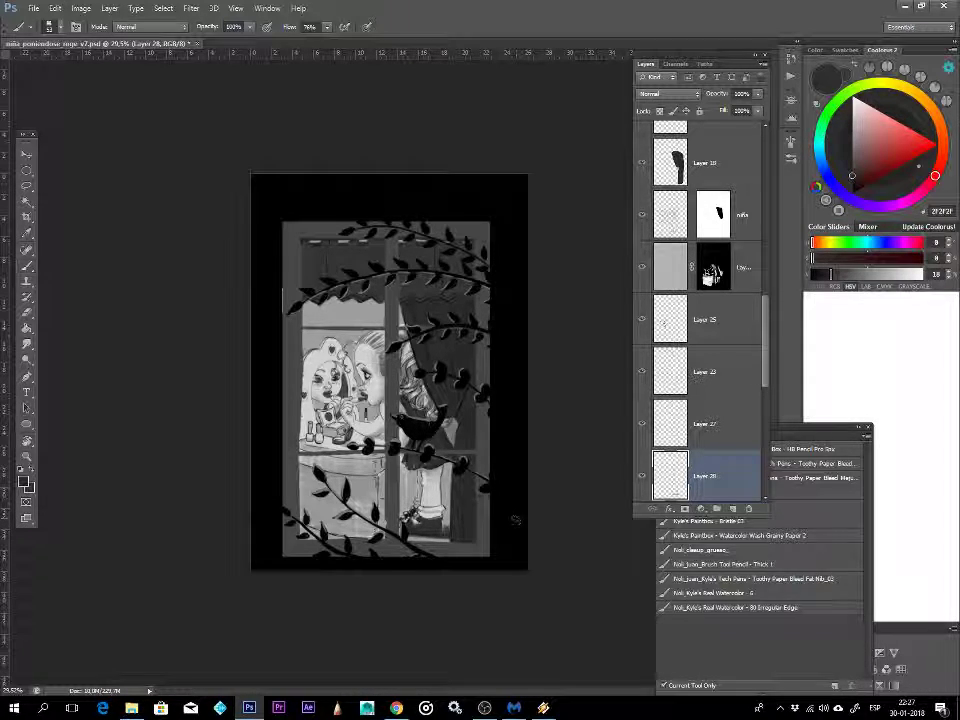
- Lower the opacity of the shoe shadow's layer to 67%
{"action": "key", "text": "v"}
{"action": "key", "text": "5"}
{"action": "key", "text": "6"}
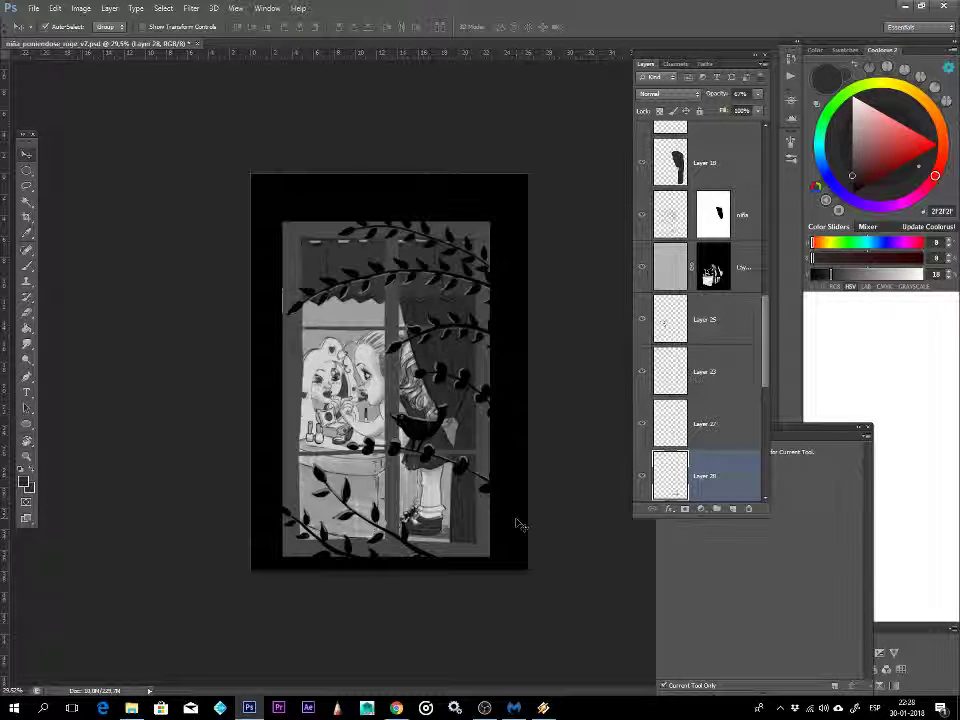
- Try lightening the curtain behind the girl on Layer 18 with Hue/Saturation, testing Lightness at +23 and +8
{"action": "left_click", "coordinate": [487, 362]}
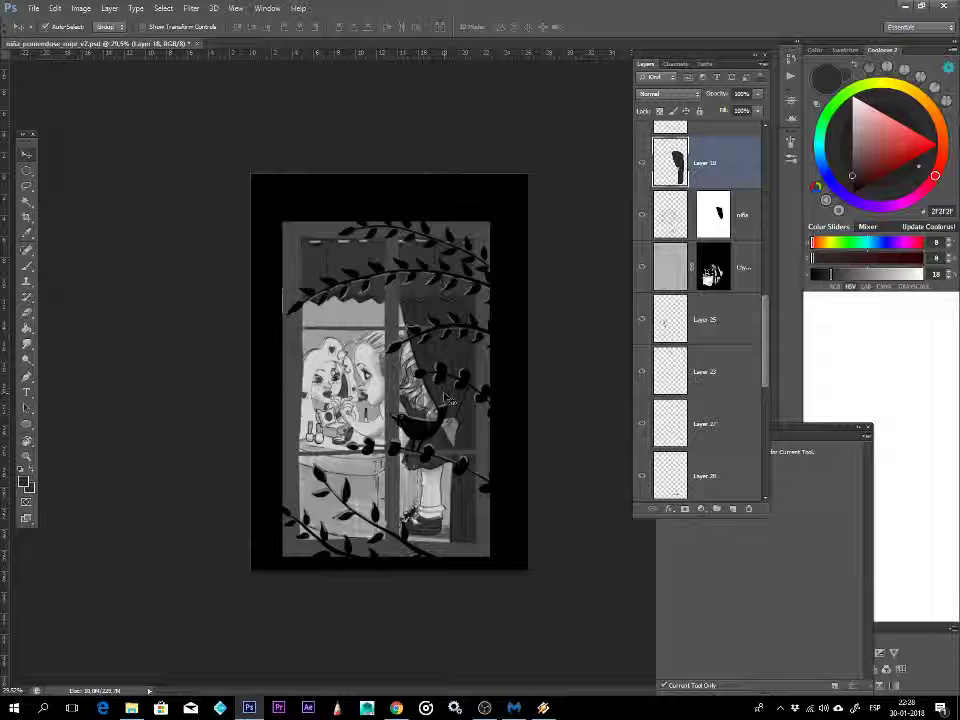
{"action": "key", "text": "ctrl+u"}
{"action": "left_click_drag", "start_coordinate": [741, 381], "coordinate": [752, 379]}
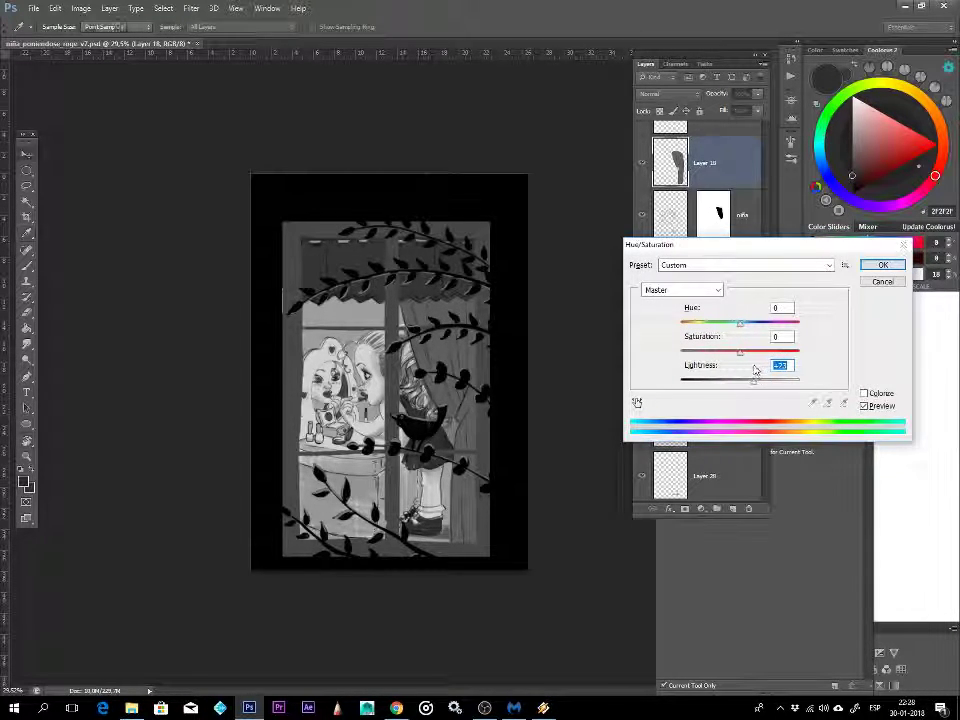
{"action": "key", "text": "Return"}
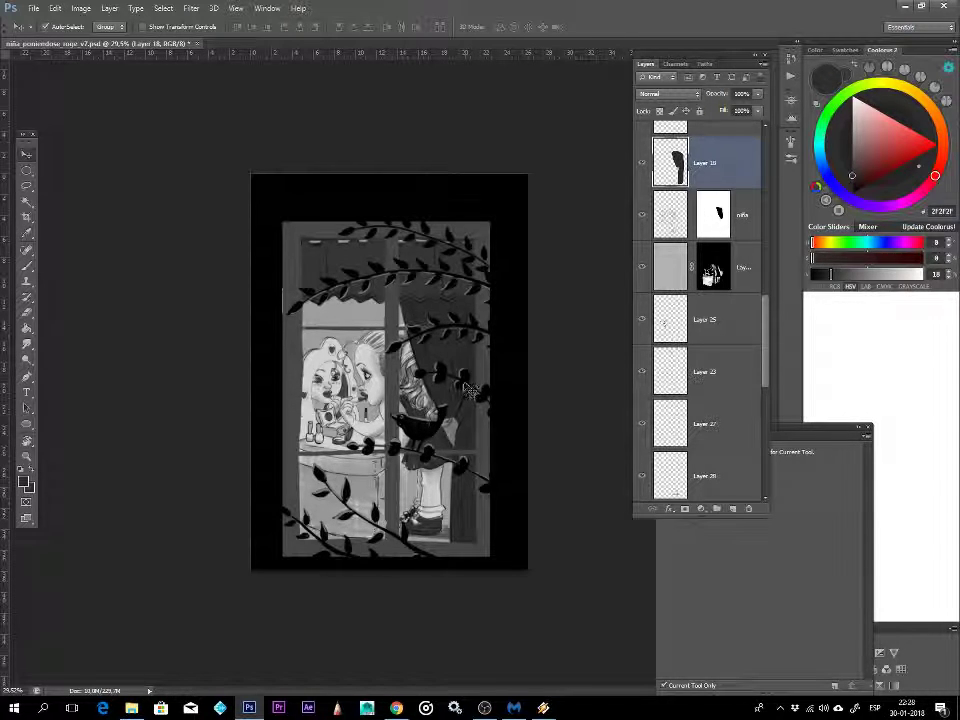
{"action": "key", "text": "ctrl+u"}
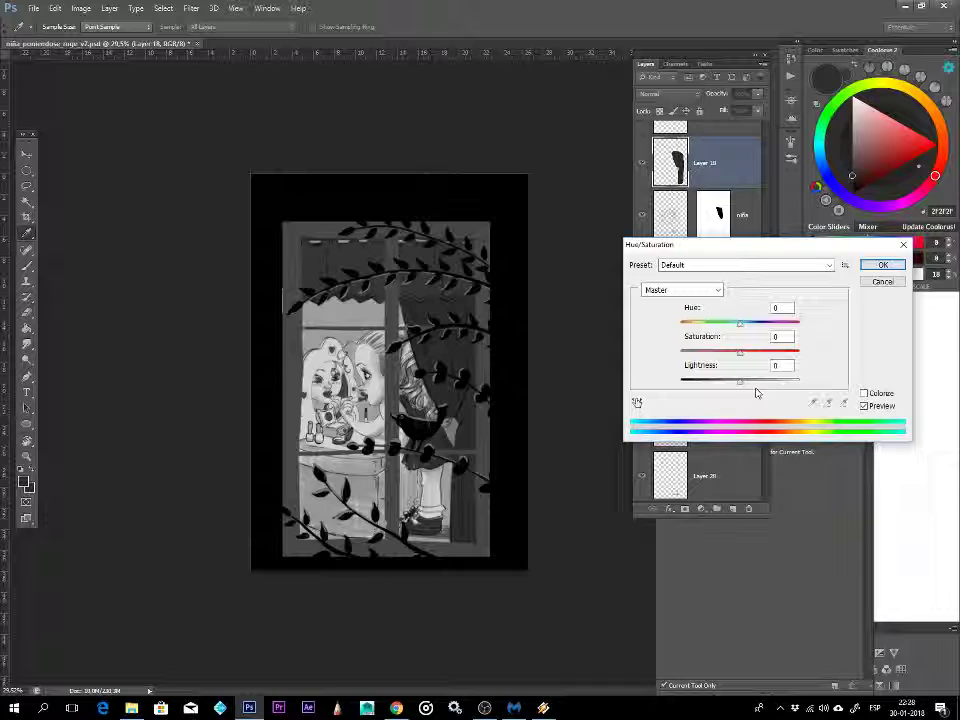
{"action": "left_click_drag", "start_coordinate": [743, 388], "coordinate": [760, 388]}
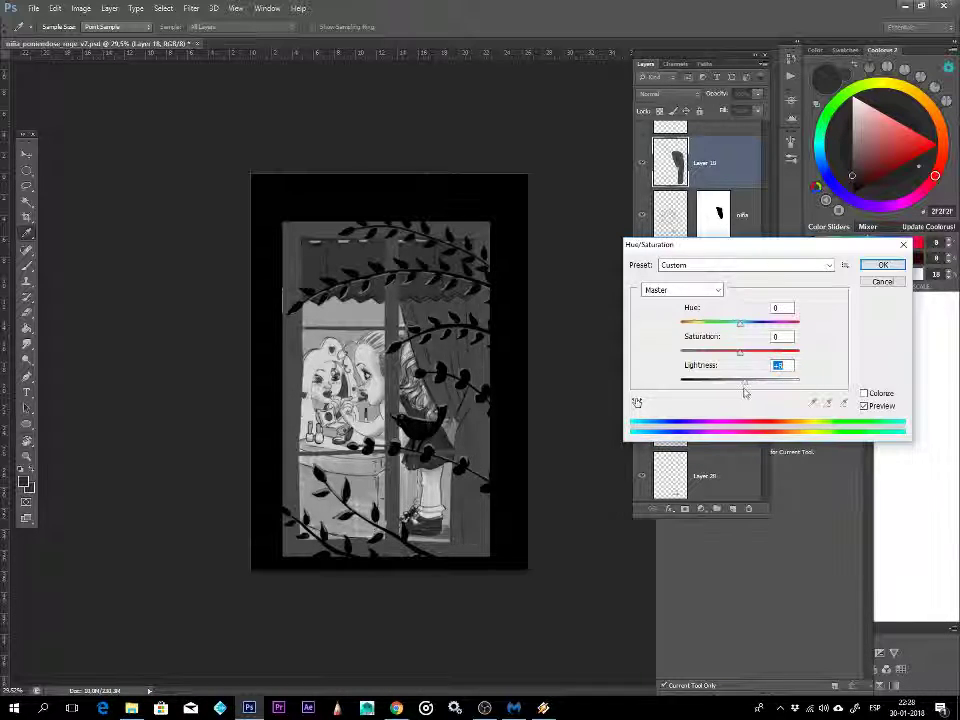
{"action": "left_click", "coordinate": [883, 264]}
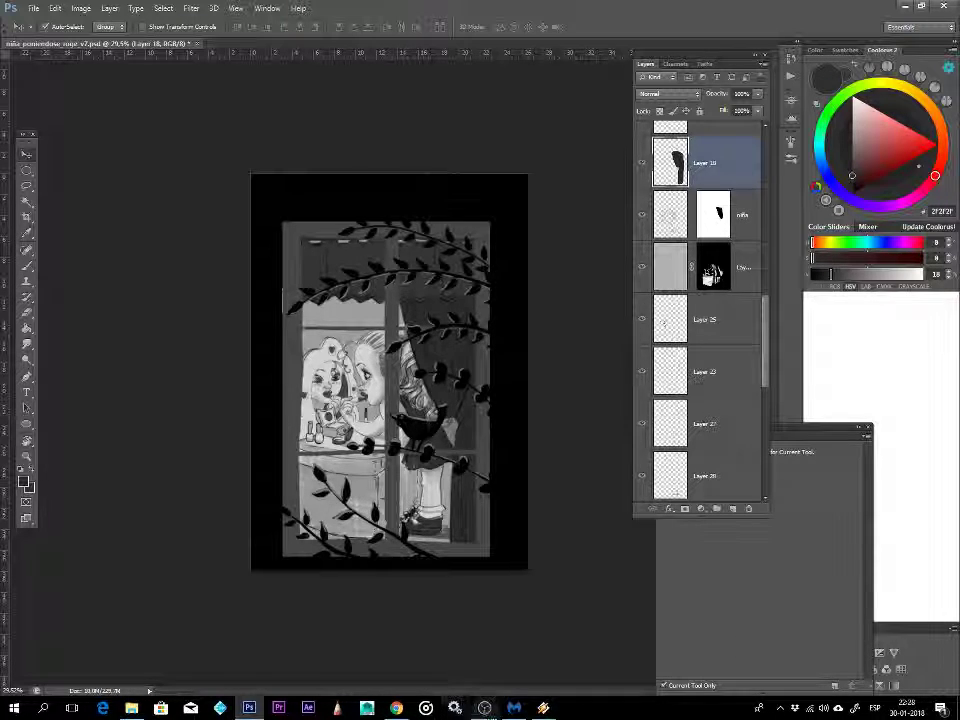
- Switch to OBS and accept the properties of the Captura de pantalla source
{"action": "left_click", "coordinate": [484, 707]}
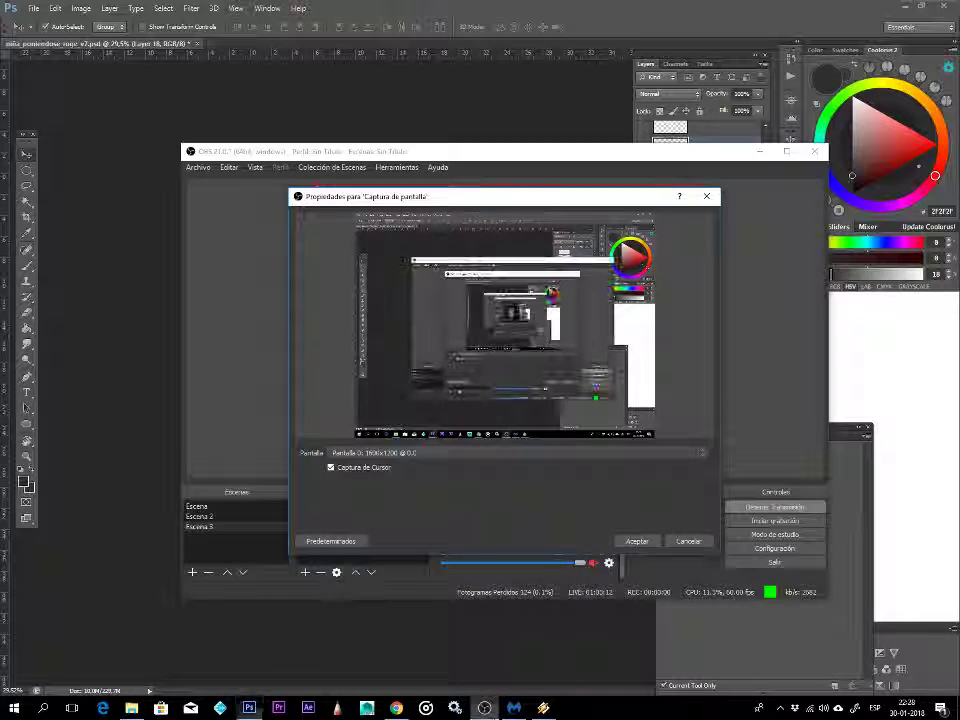
{"action": "left_click", "coordinate": [642, 541]}
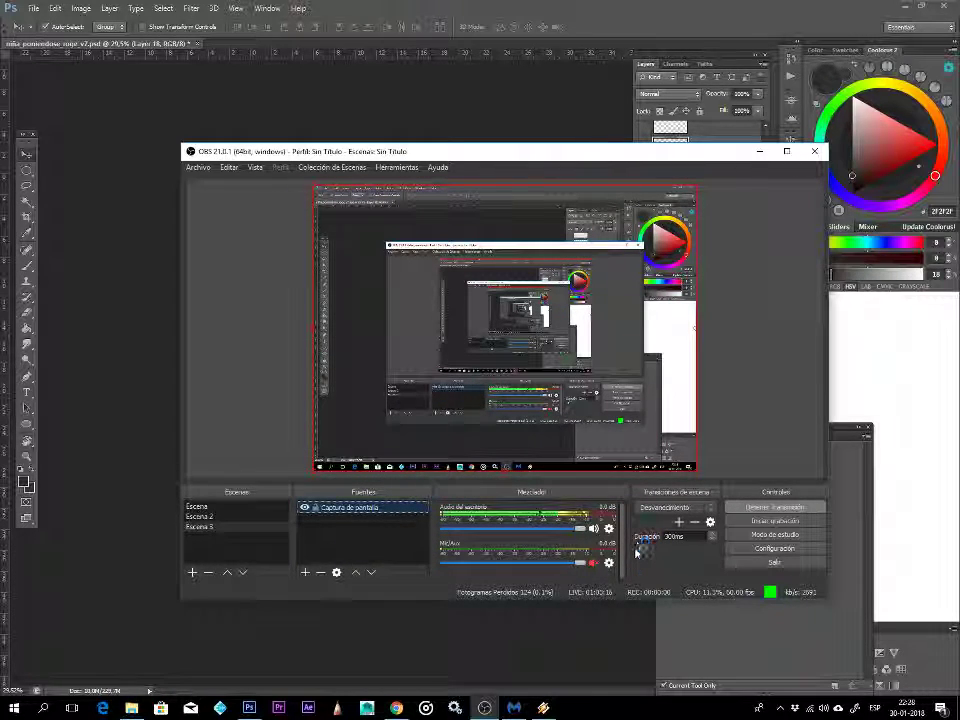